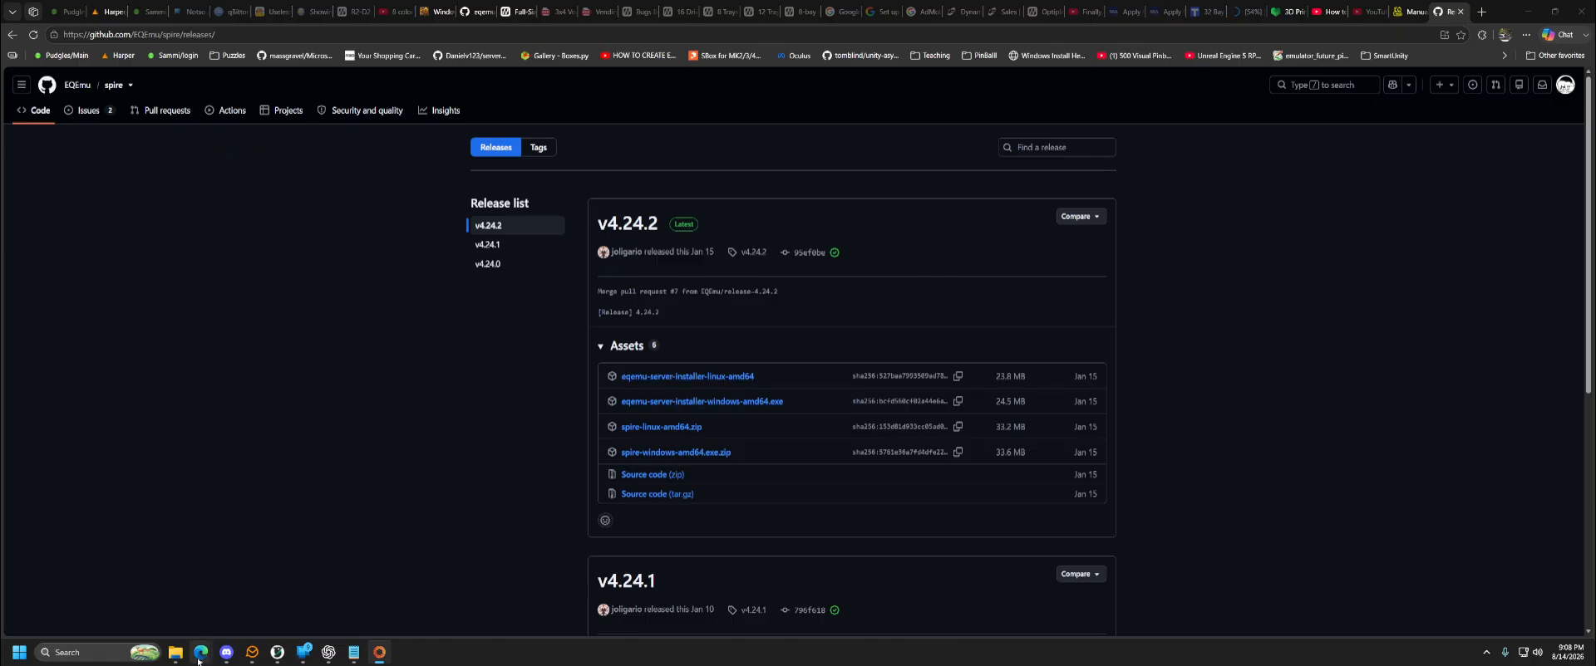
Bring up the spare browser window showing an empty new tab and close it
mouse_move(200, 655)
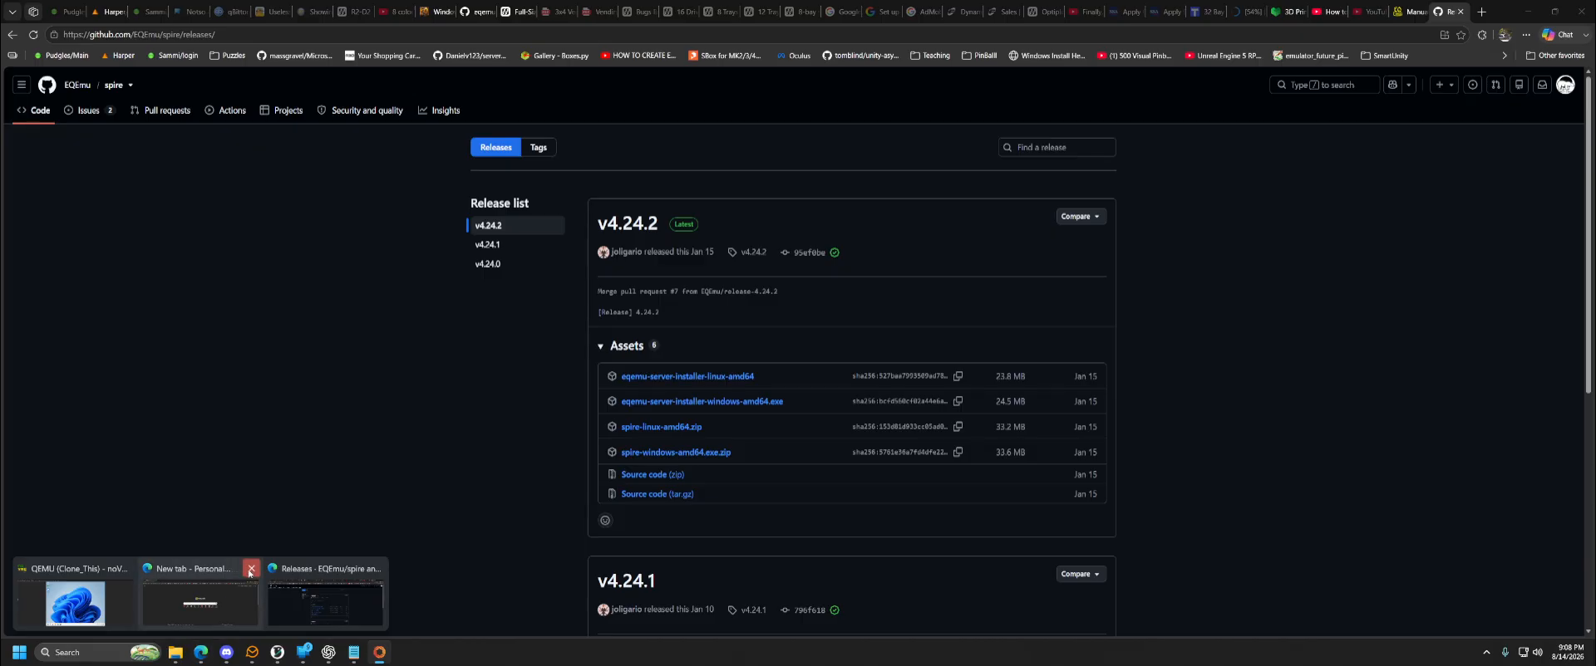
click(218, 586)
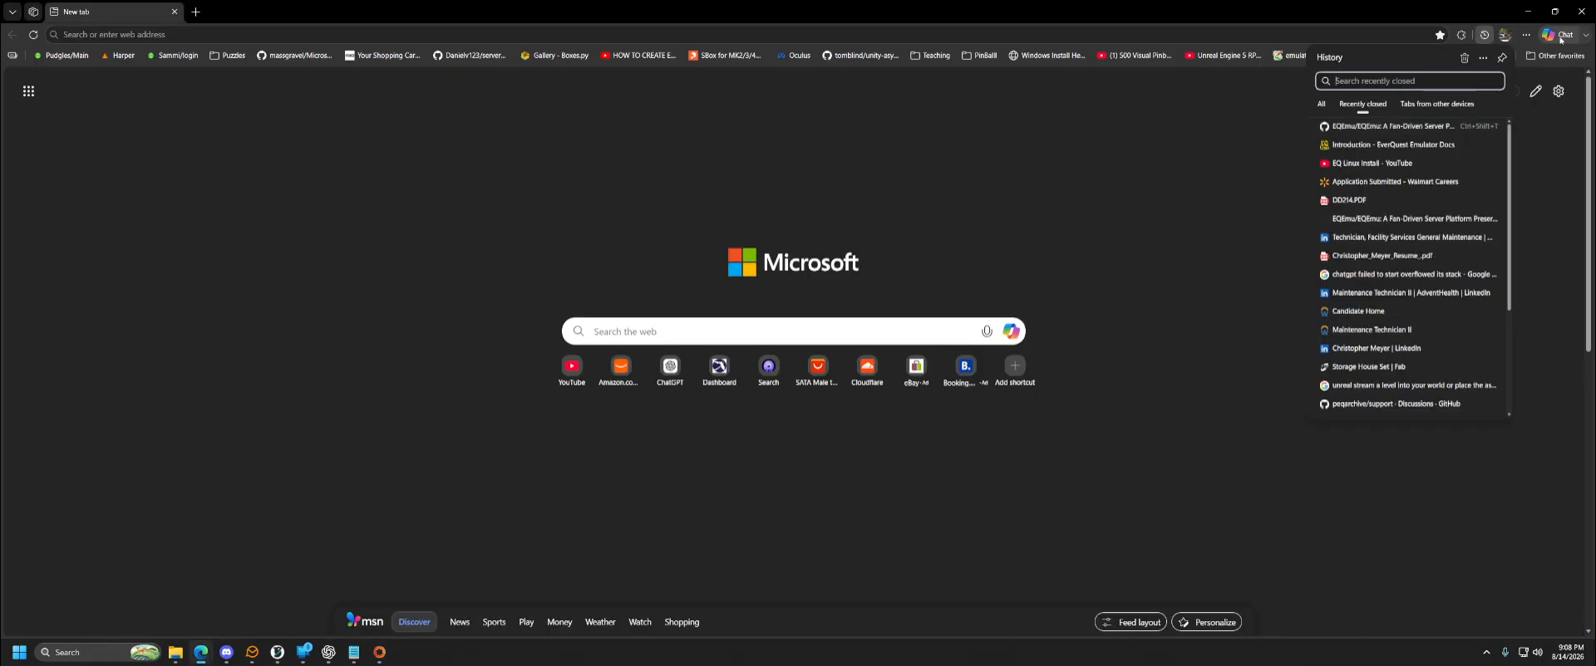
click(1581, 11)
Switch to the QEMU (Clone_This) virtual machine window and close the browser open inside it
mouse_move(204, 650)
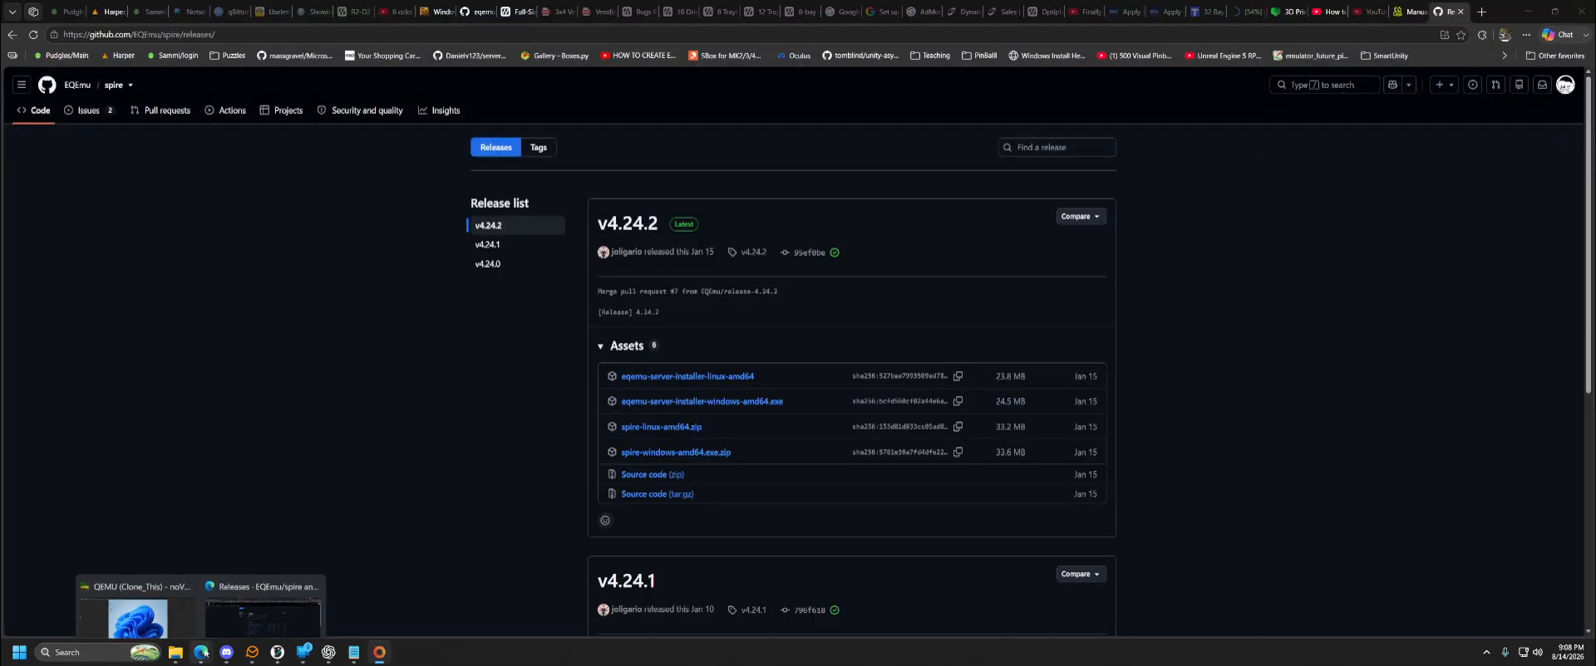
click(257, 599)
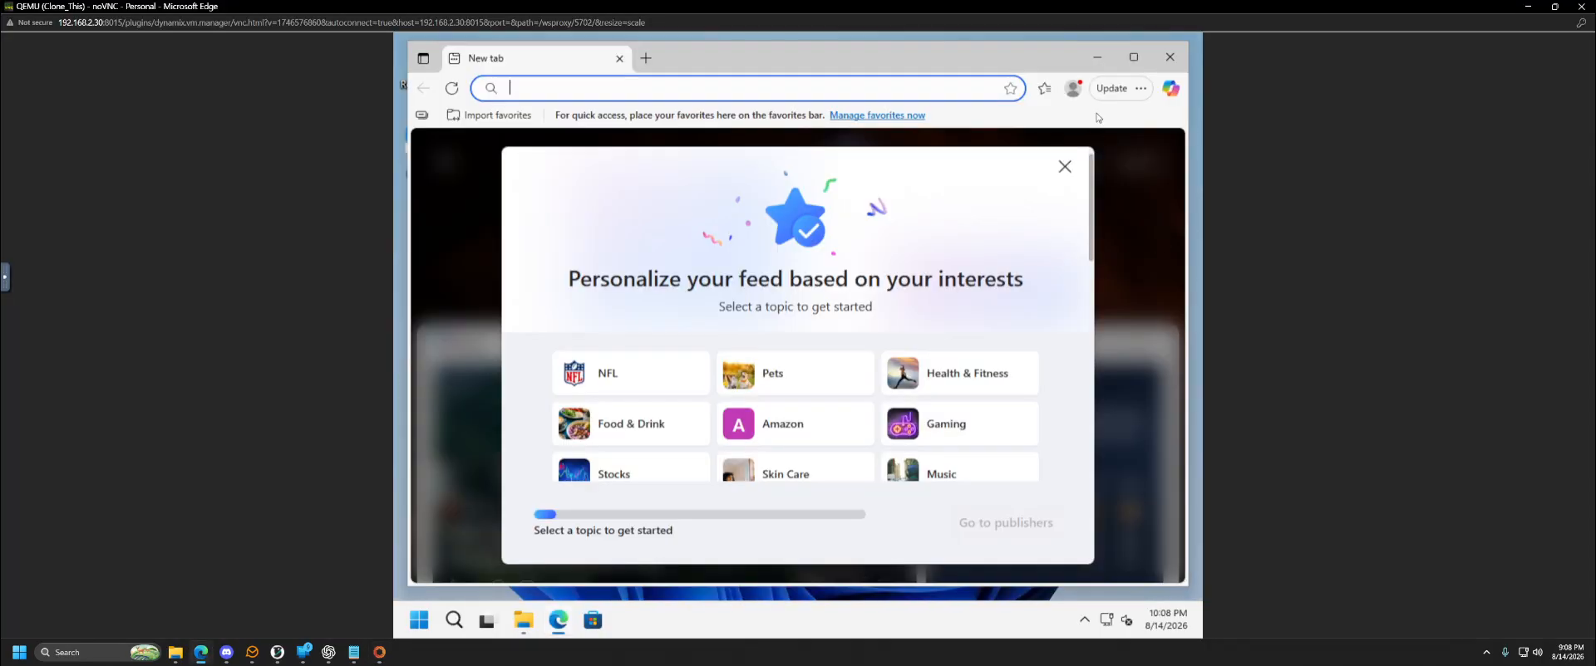
click(1170, 58)
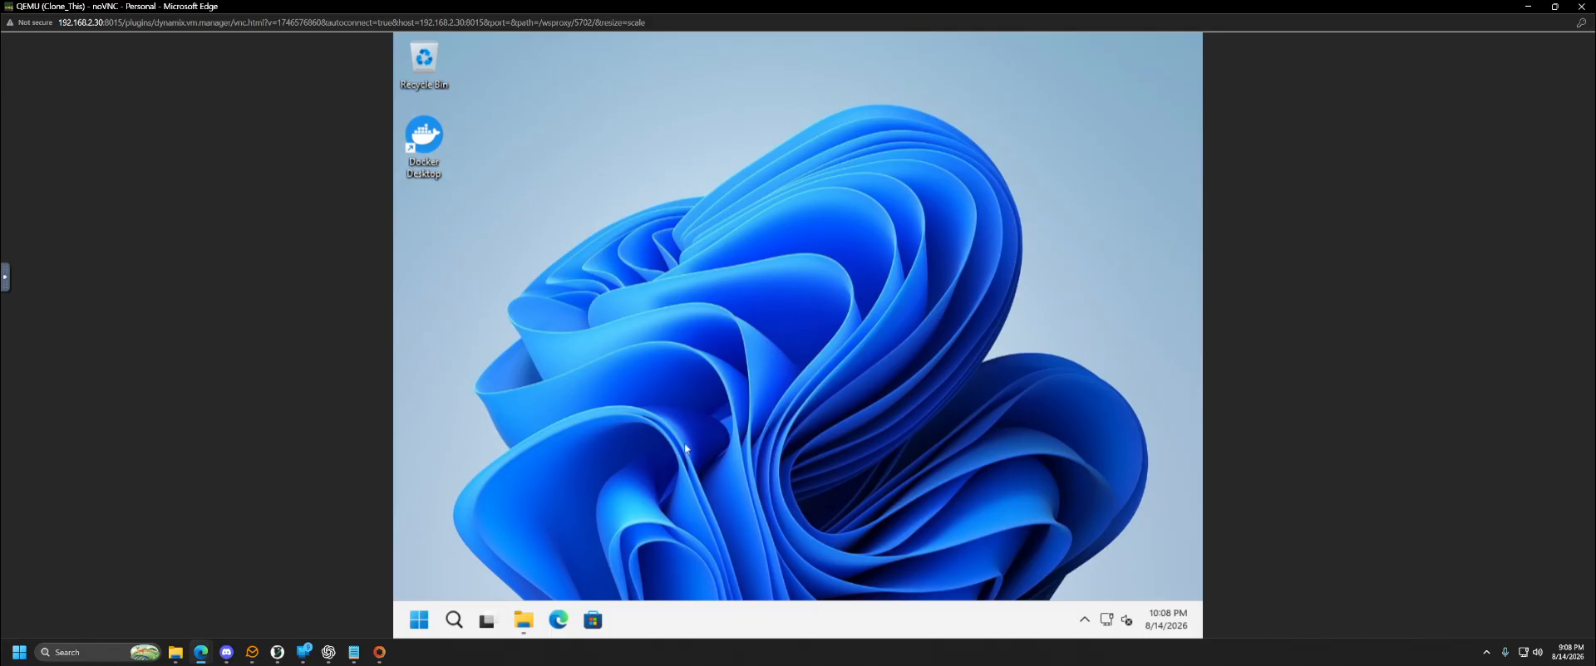
Open the eqserver folder and run eqemu-server-installer-windows-amd64.exe as administrator, approving the elevation request
click(524, 622)
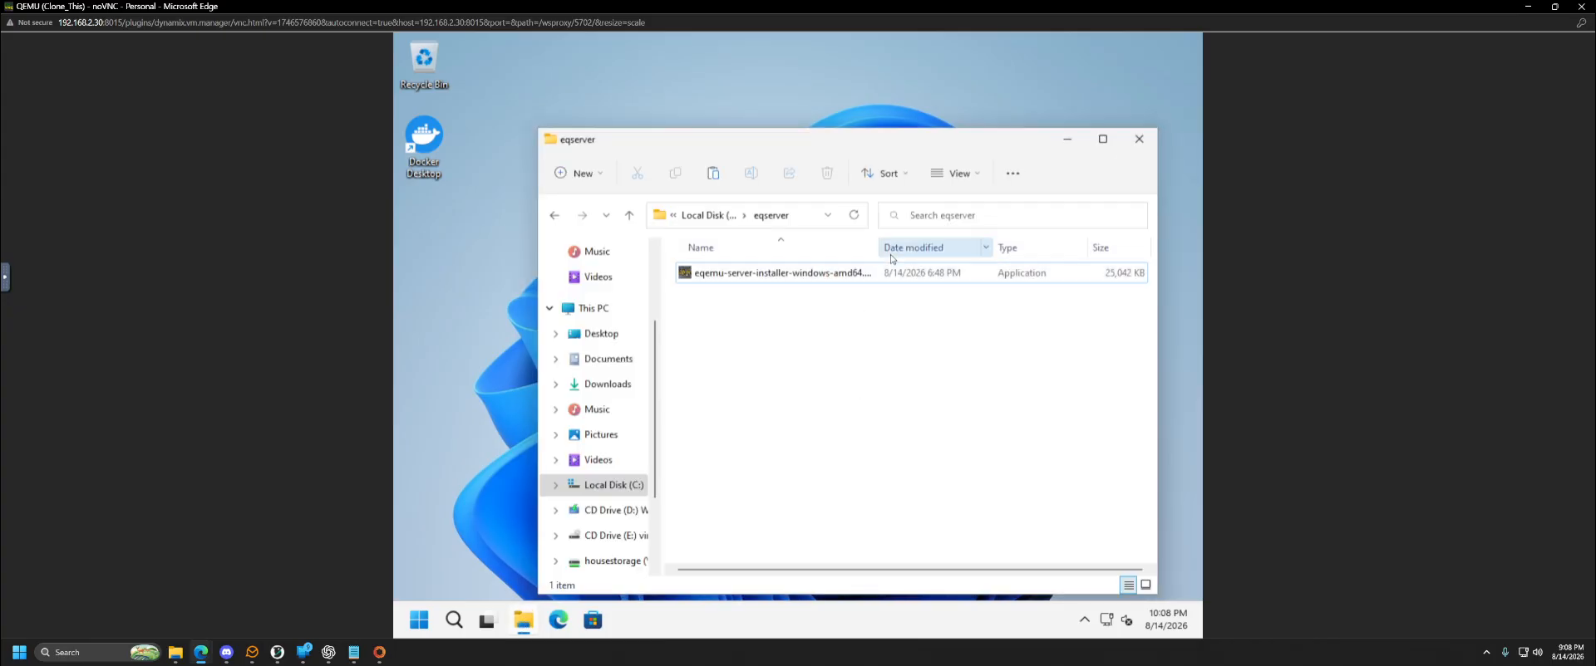
drag(878, 248, 925, 247)
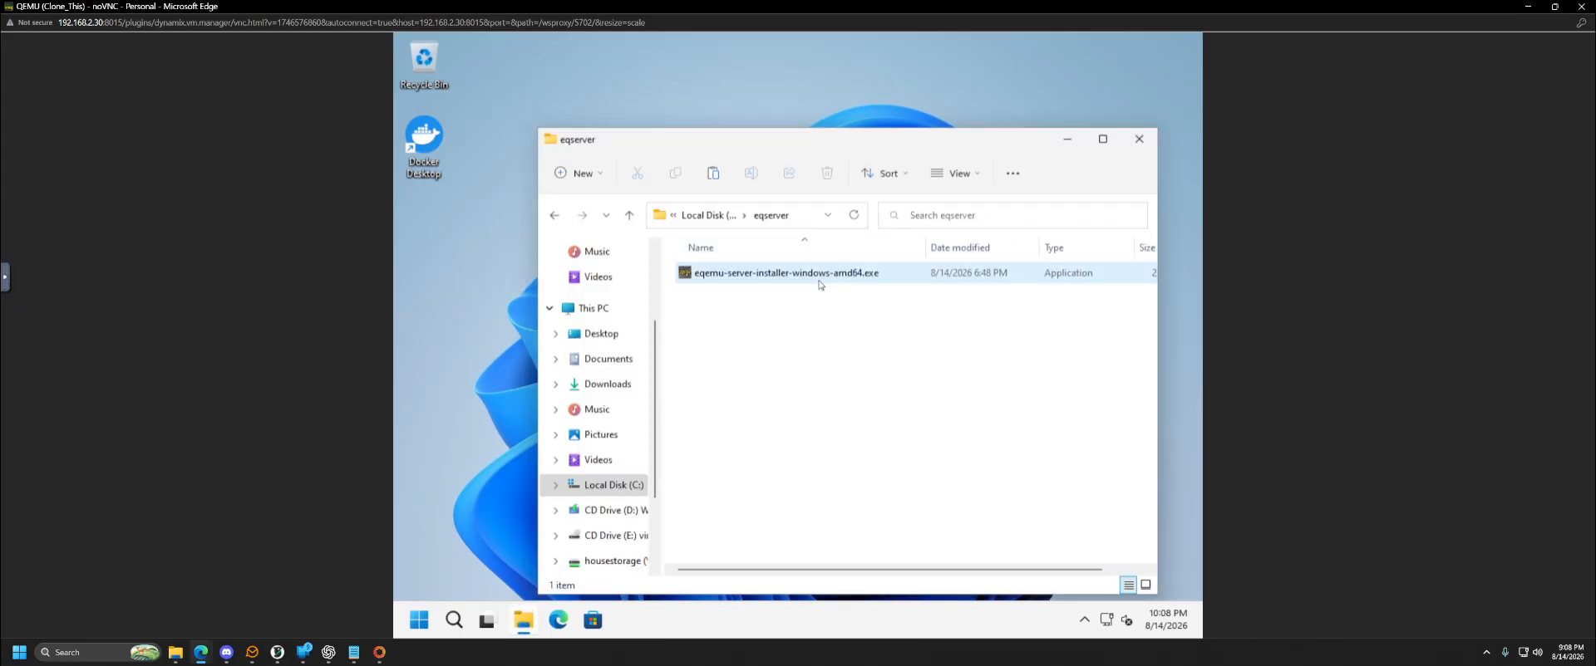
click(819, 279)
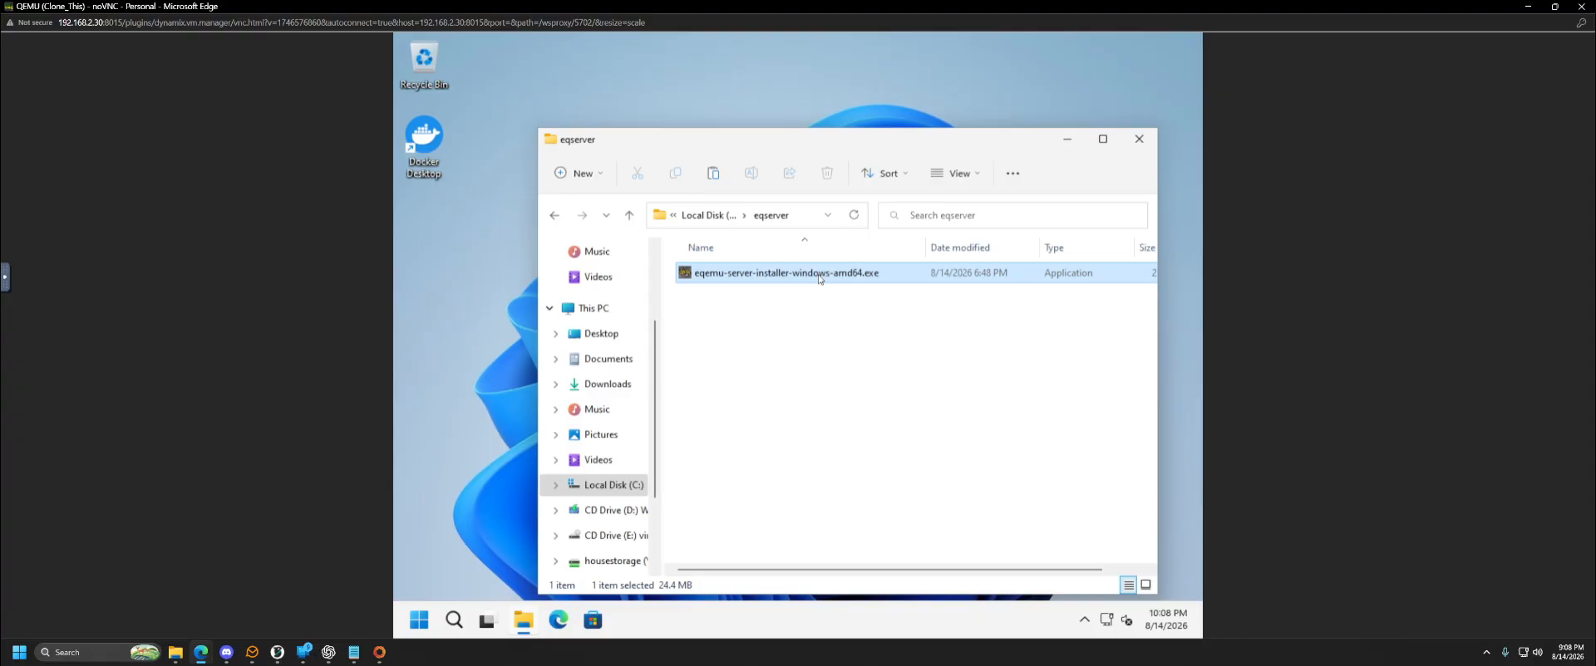
right_click(819, 279)
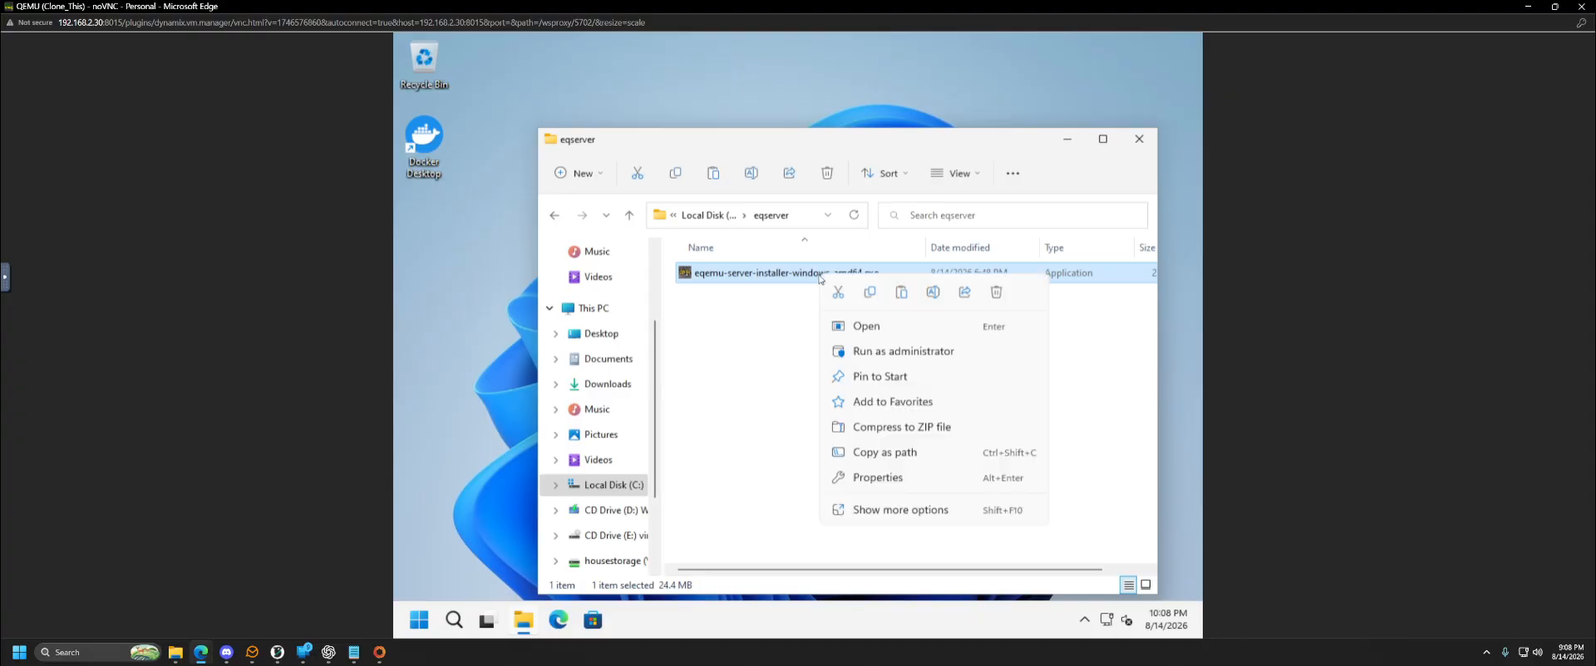
click(883, 352)
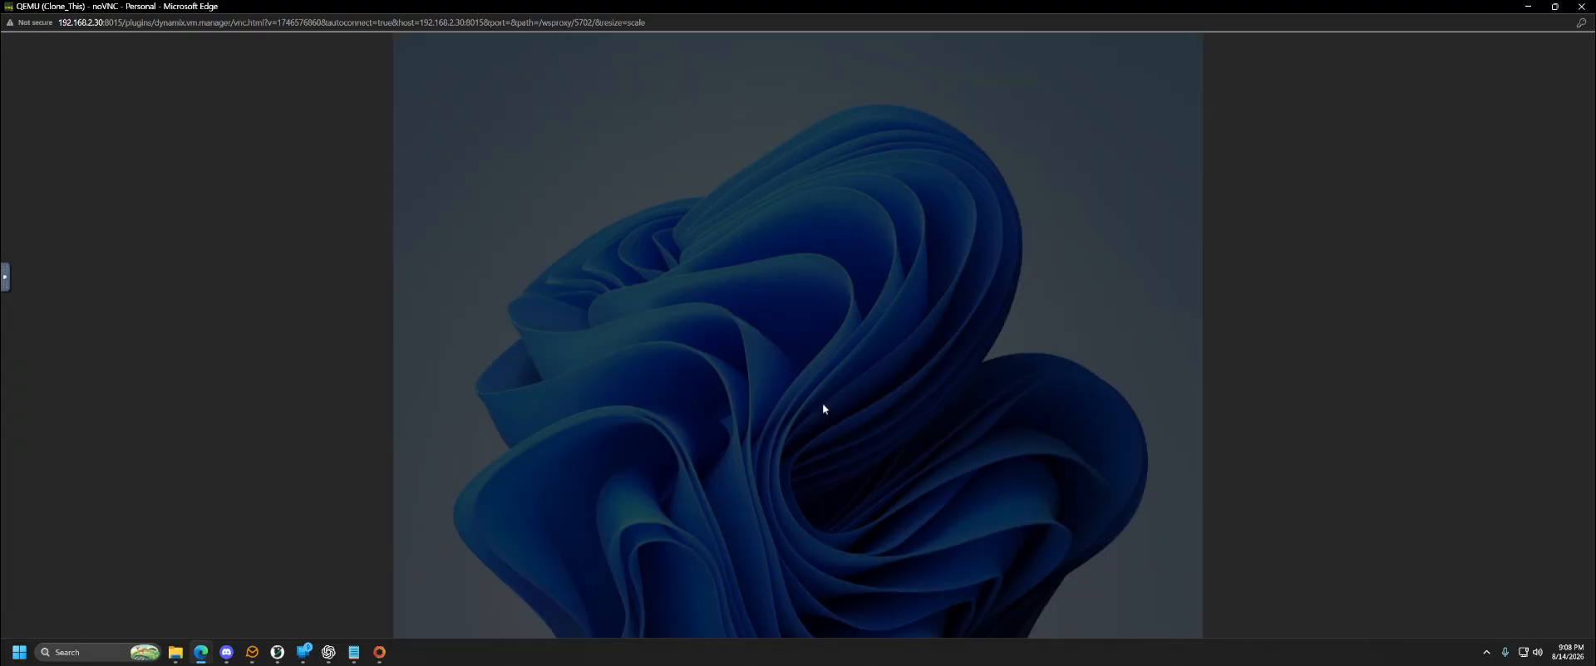
click(839, 462)
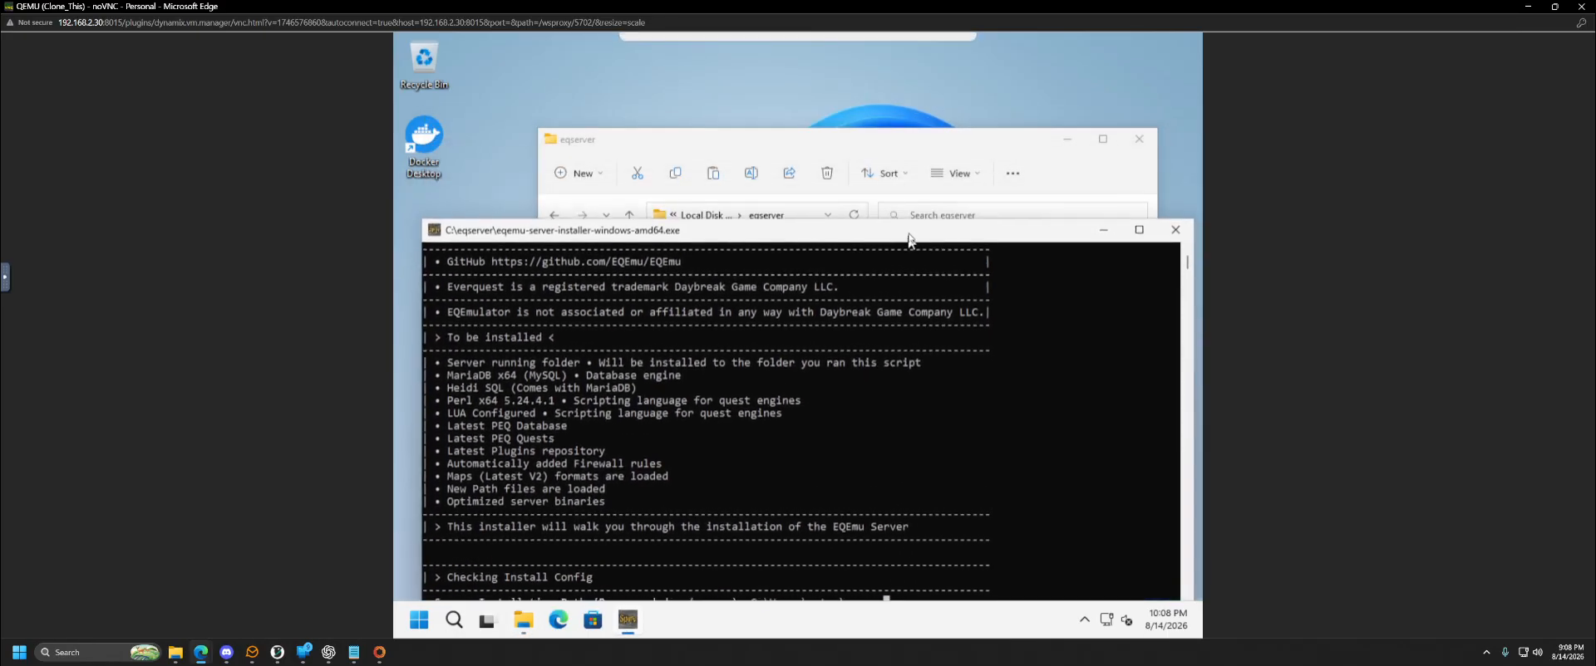
Rearrange the eqserver folder window and the installer console so the installer's path prompt is fully in view
drag(909, 144, 955, 55)
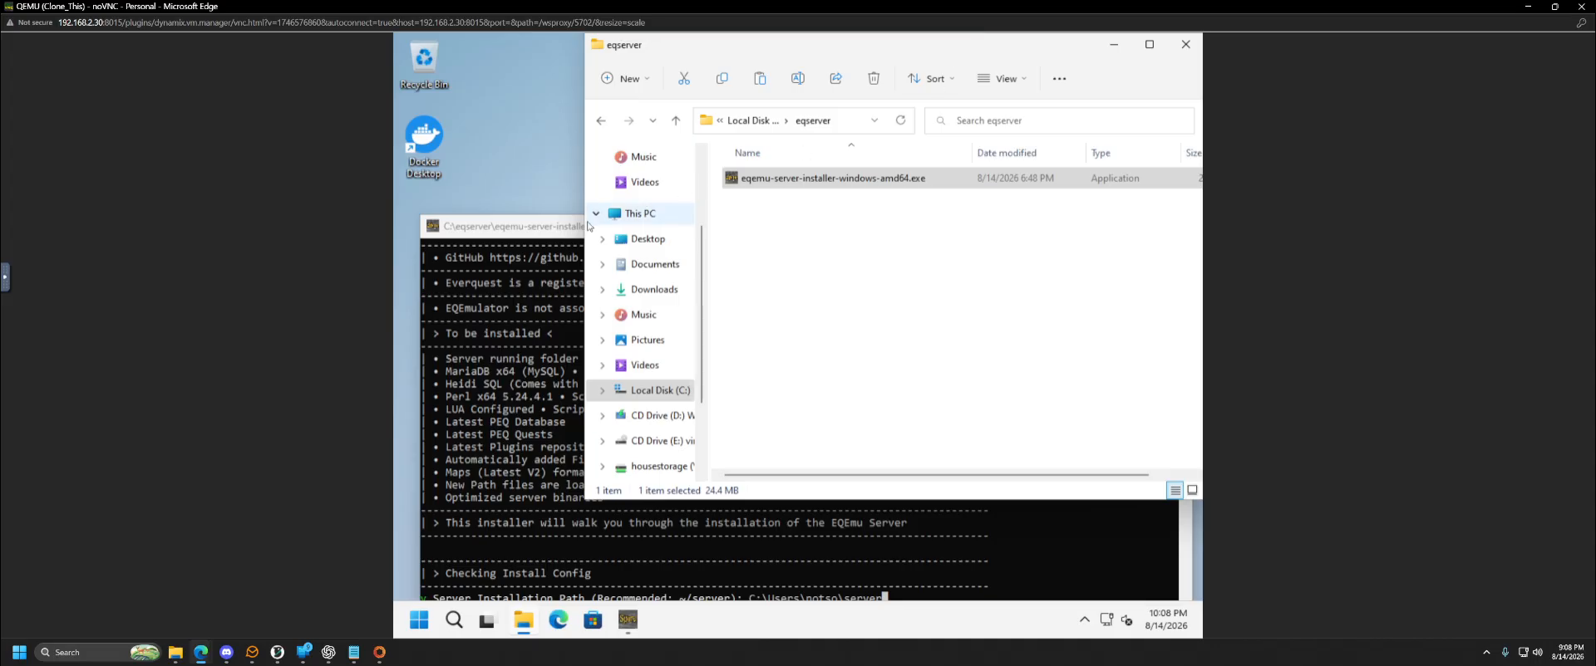
click(542, 228)
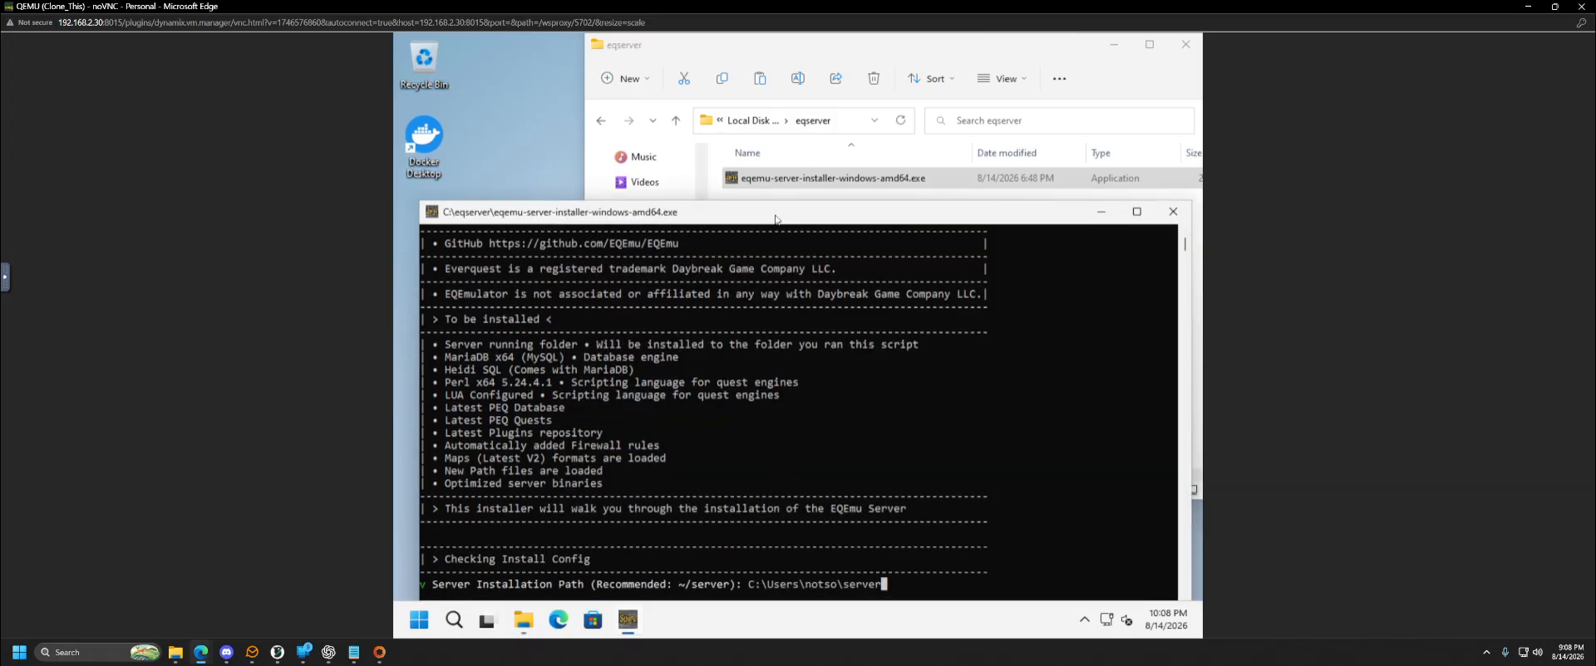
drag(775, 220, 770, 217)
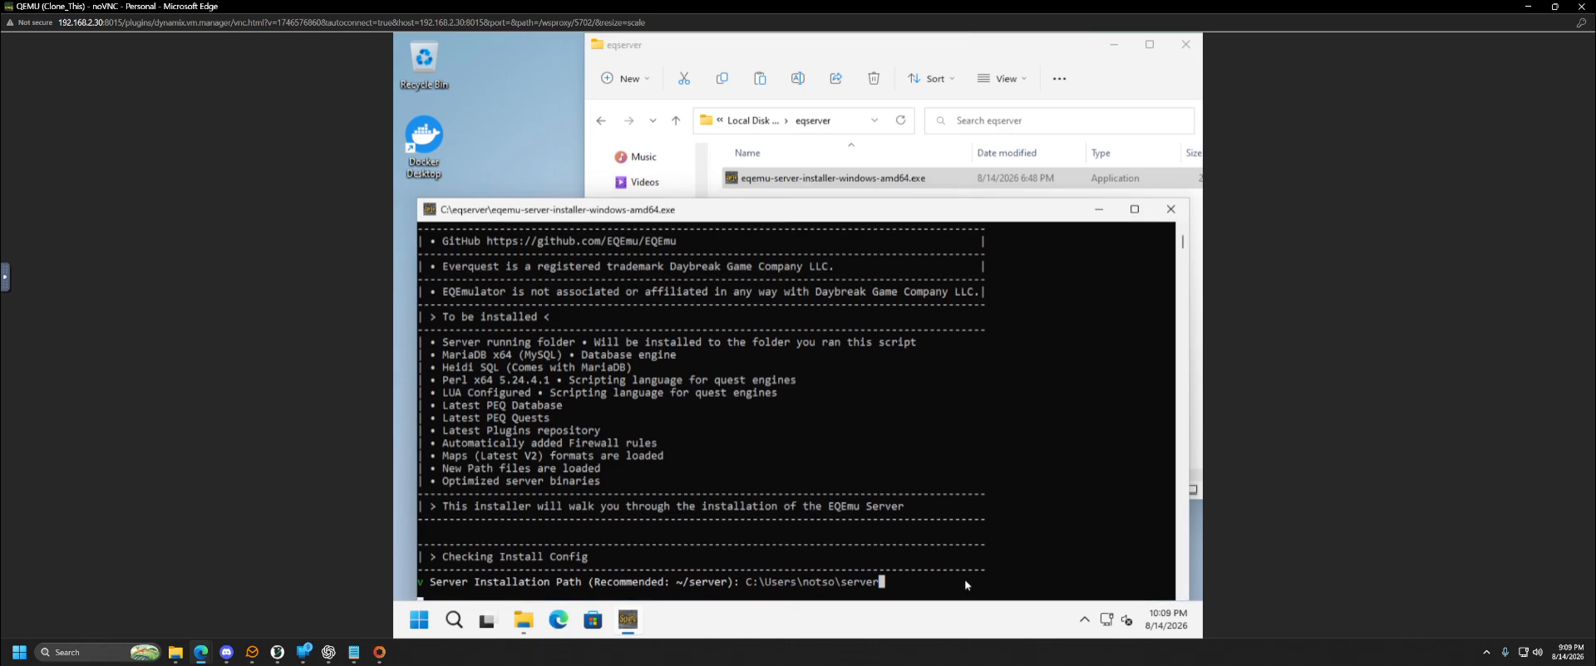
Set the server installation path to C:\eqserver\server and submit it
key(Left)
key(Left)
key(Left)
key(Left)
key(Left)
key(Left)
key(Left)
key(BackSpace)
key(BackSpace)
key(BackSpace)
key(BackSpace)
key(BackSpace)
key(BackSpace)
key(BackSpace)
key(BackSpace)
key(BackSpace)
key(BackSpace)
key(BackSpace)
key(Return)
text(eqserver)
key(Right)
key(Right)
key(Right)
key(Right)
key(Right)
key(Return)
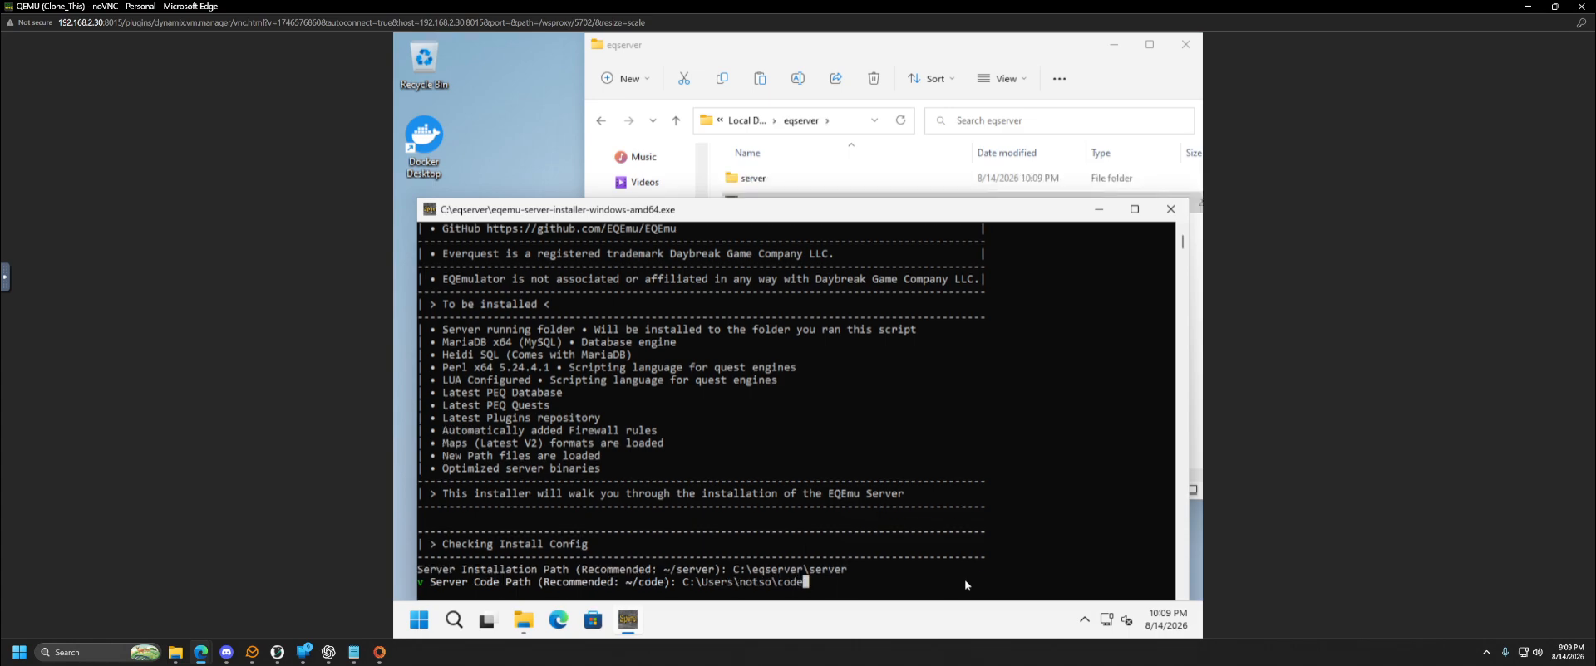
Set the server code path to C:\eqserver\code and submit it
key(Left)
key(Left)
key(Left)
key(Left)
key(Left)
key(BackSpace)
key(BackSpace)
key(BackSpace)
key(BackSpace)
key(BackSpace)
key(BackSpace)
key(BackSpace)
key(BackSpace)
key(BackSpace)
key(BackSpace)
key(BackSpace)
text(eqserver\)
key(Return)
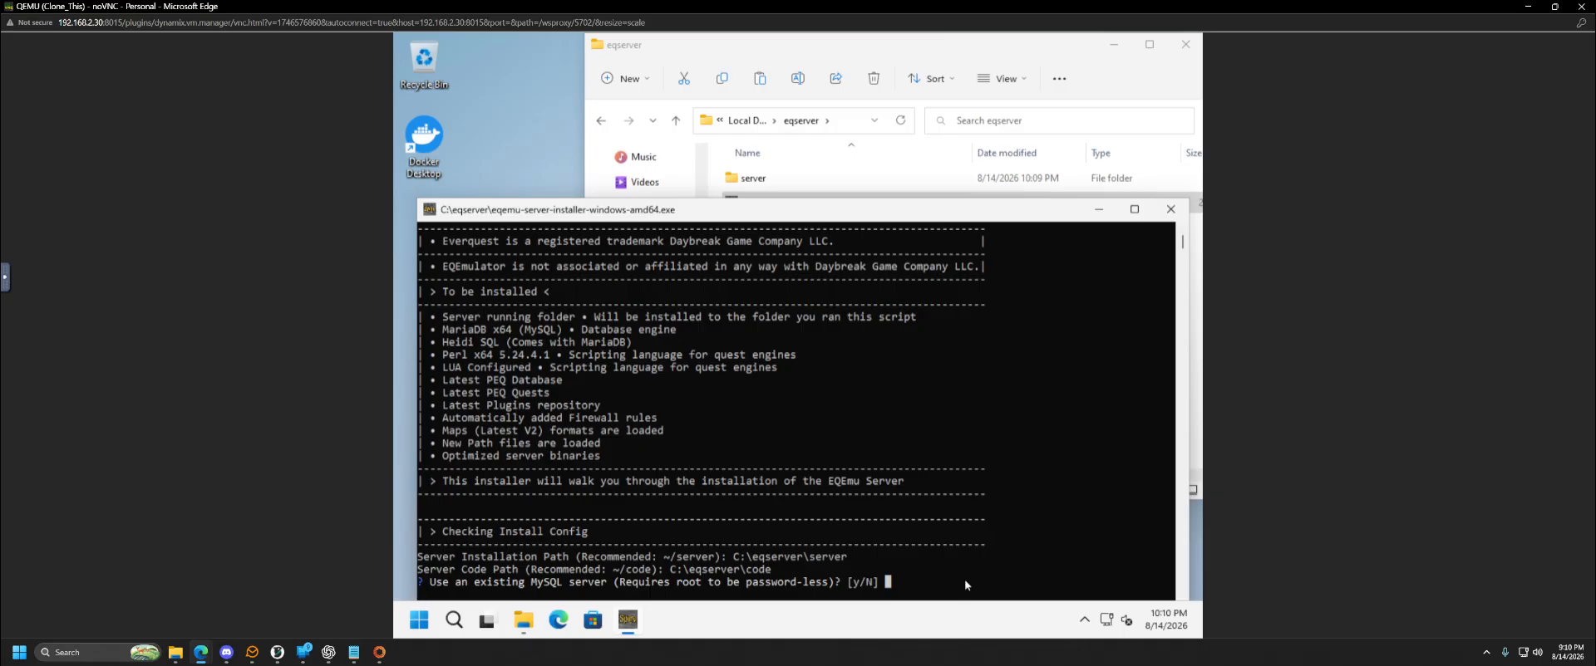
Decline using an existing MySQL server and accept the database name peq and username eqemu
key(Return)
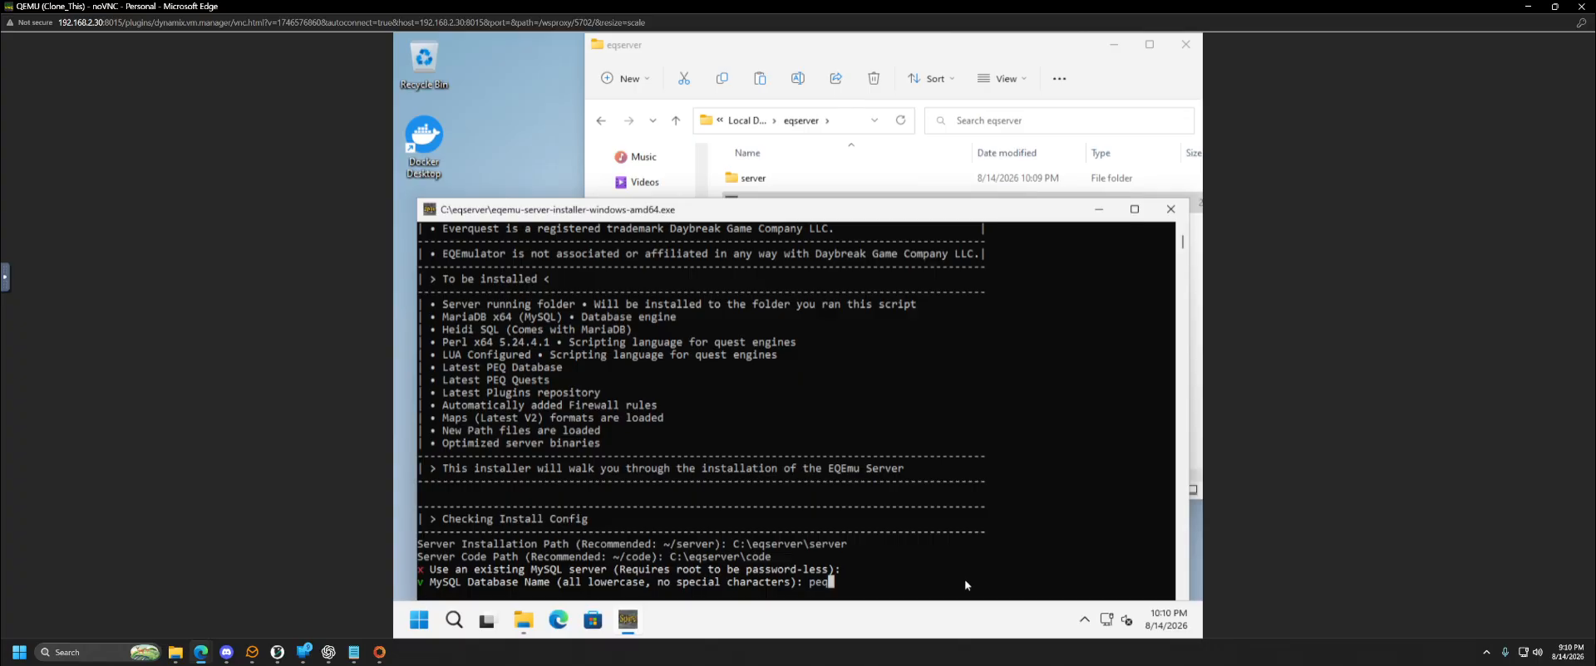
key(Return)
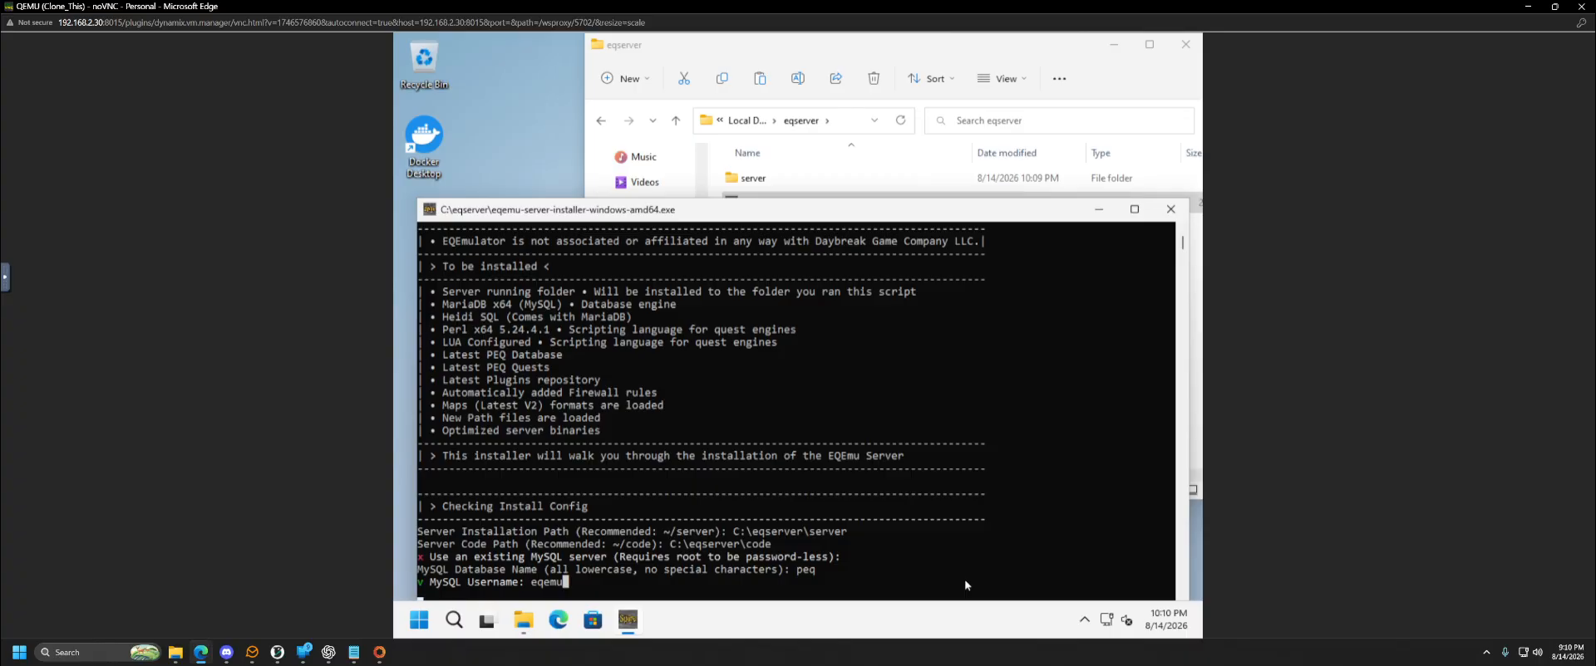
key(Return)
Clear the prefilled MySQL password and enter a custom MySQL password
key(ctrl+v)
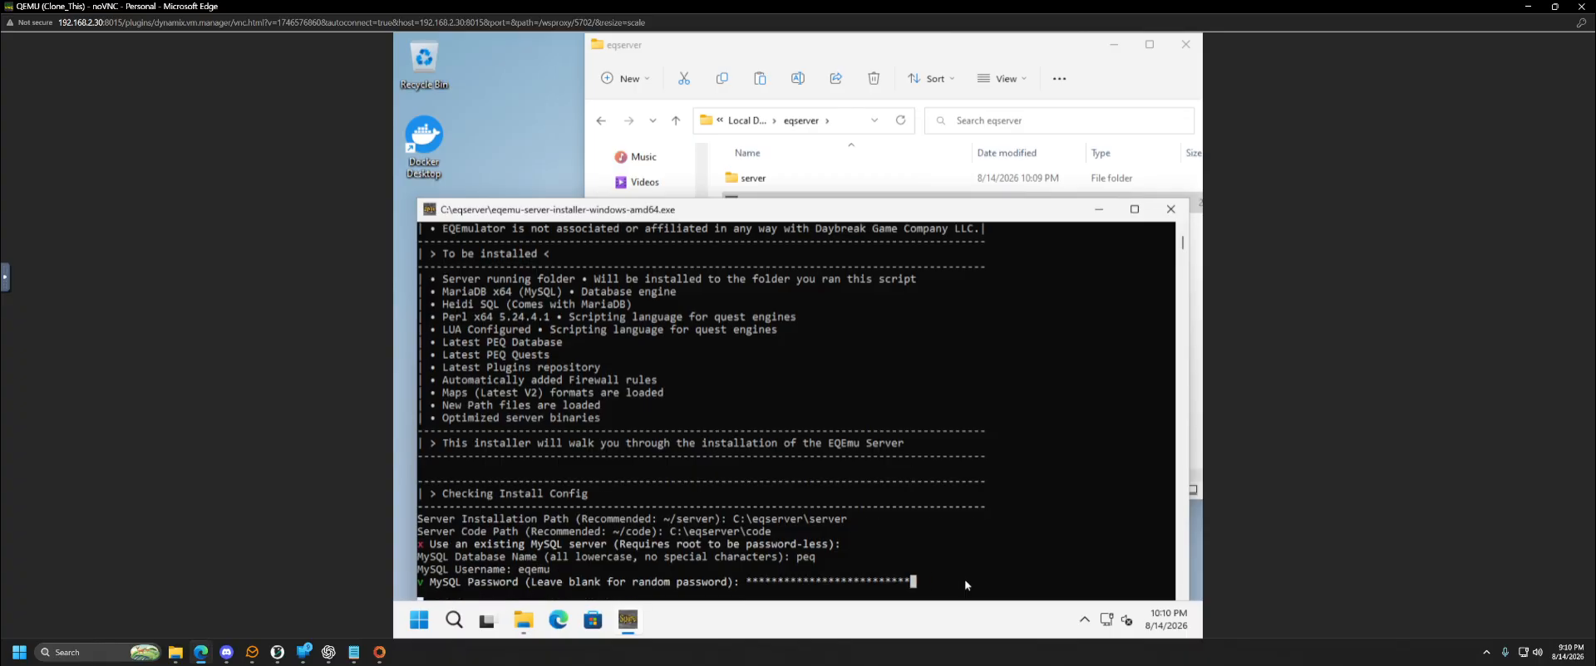
key(BackSpace)
key(BackSpace)
key(BackSpace)
key(BackSpace)
key(BackSpace)
key(BackSpace)
key(BackSpace)
key(BackSpace)
key(BackSpace)
key(BackSpace)
key(BackSpace)
key(BackSpace)
key(BackSpace)
key(BackSpace)
key(BackSpace)
key(BackSpace)
key(BackSpace)
key(BackSpace)
key(BackSpace)
key(BackSpace)
key(BackSpace)
key(BackSpace)
key(BackSpace)
key(BackSpace)
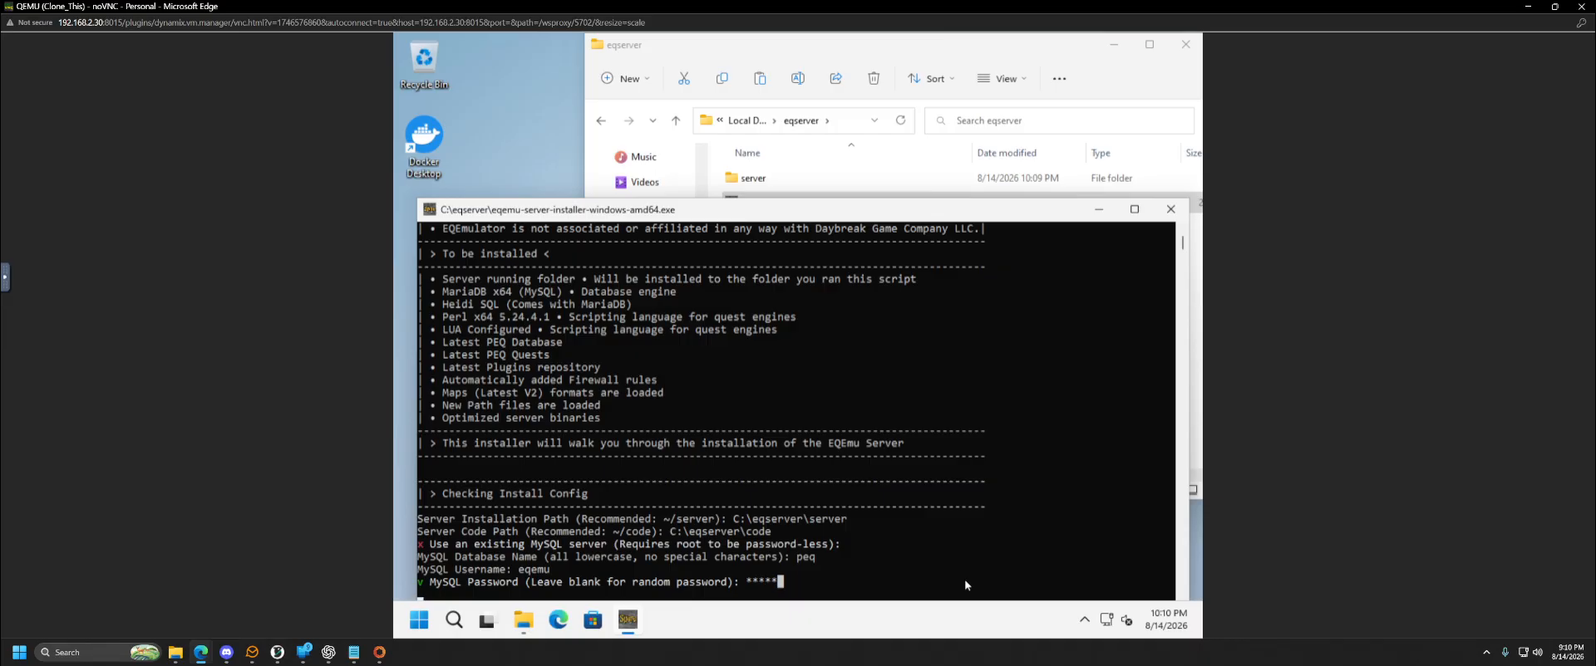
key(BackSpace)
key(BackSpace)
text(****)
key(Return)
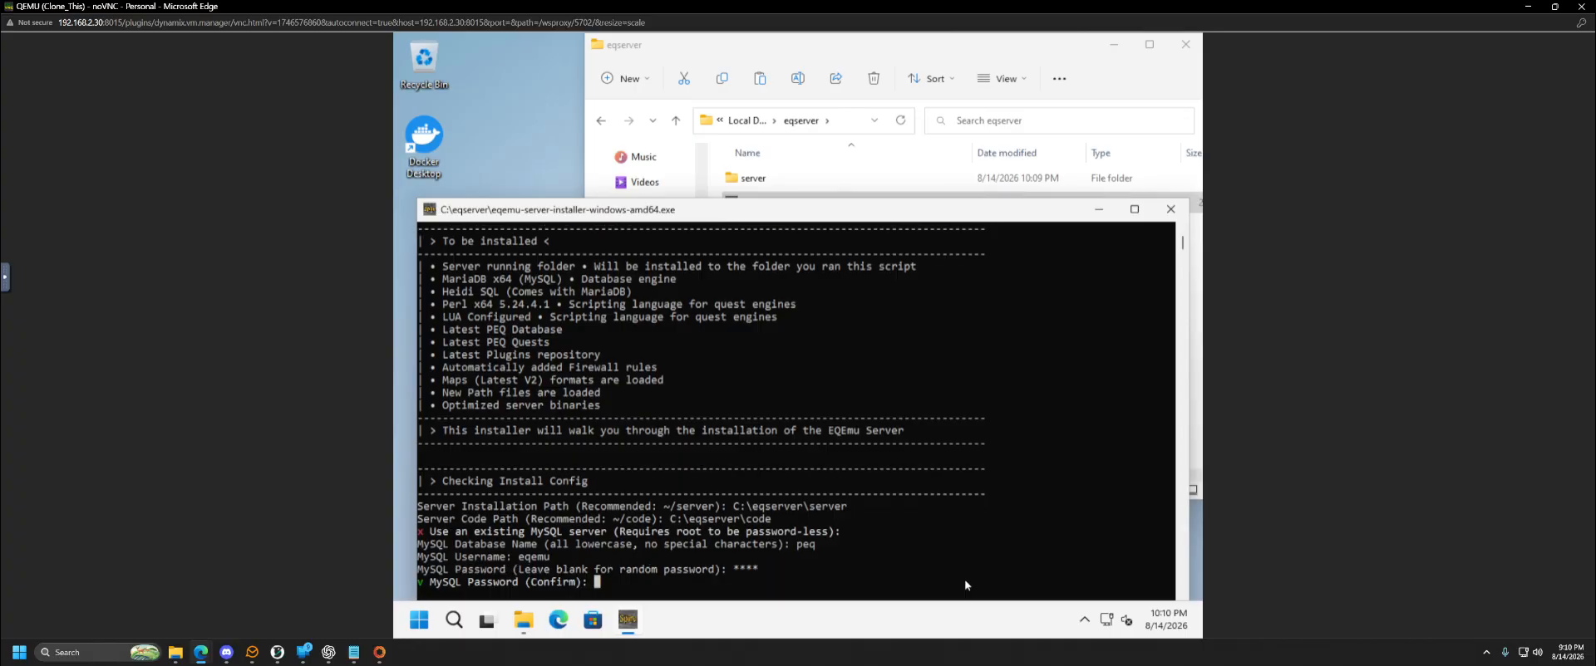
Re-enter the same MySQL password at the confirmation prompt
text(****)
key(BackSpace)
key(BackSpace)
key(BackSpace)
key(BackSpace)
text(****)
key(Return)
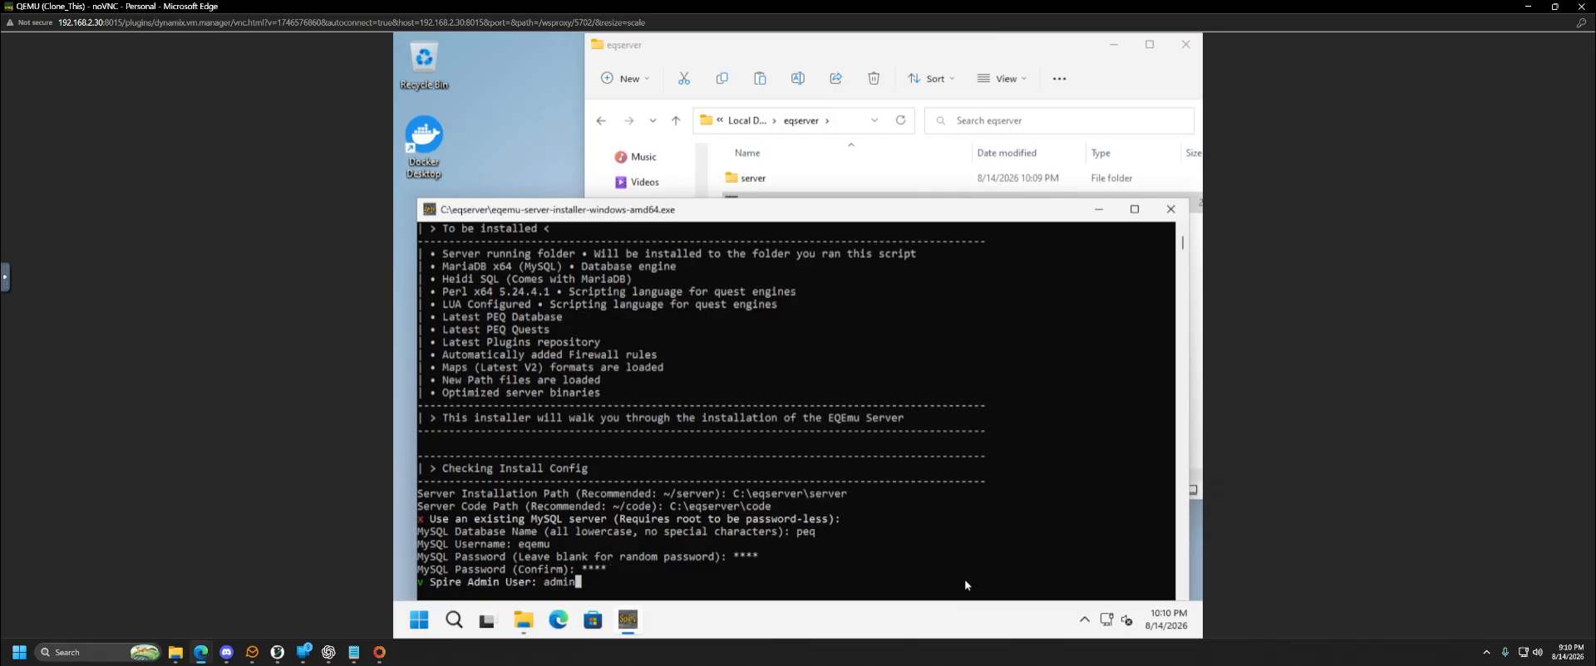
Accept admin as the Spire admin user and replace the prefilled Spire admin password with a custom one
key(Return)
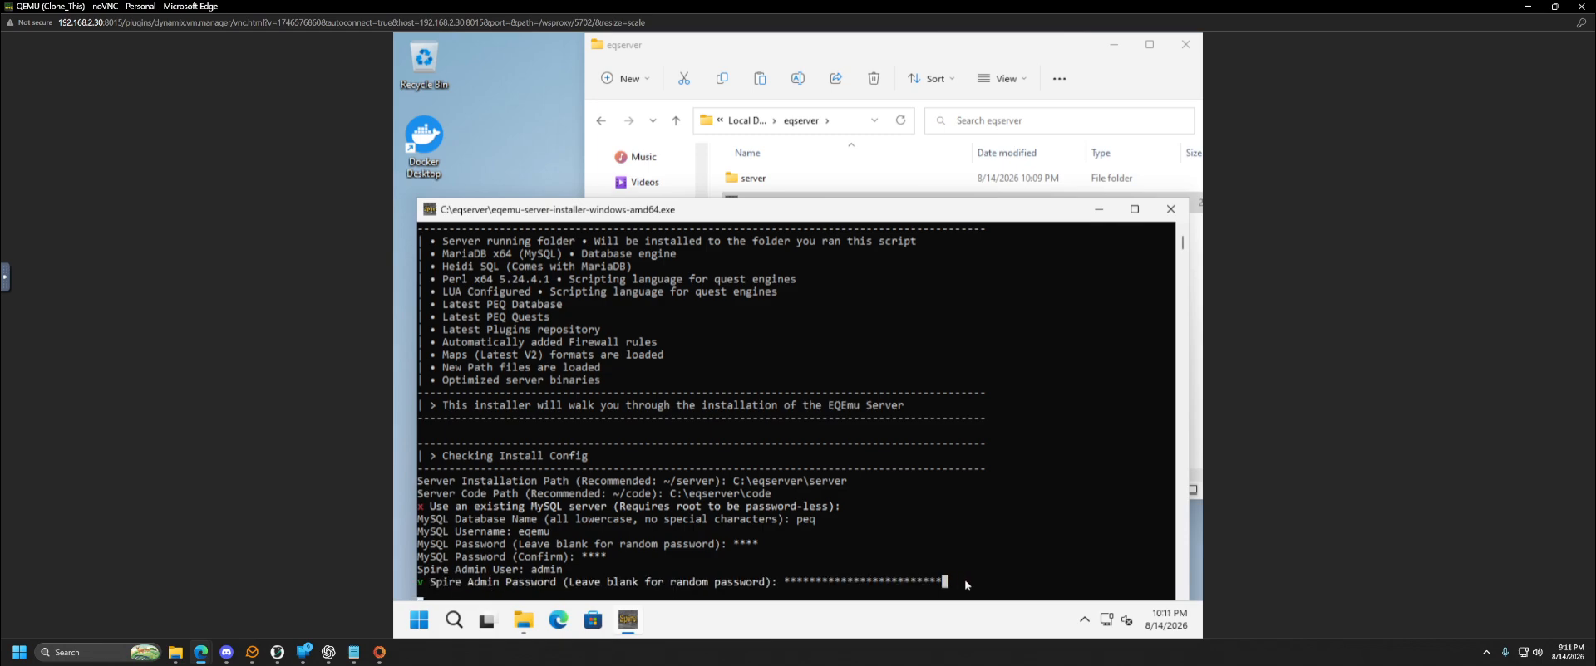
key(BackSpace)
key(BackSpace)
key(BackSpace)
key(BackSpace)
key(BackSpace)
key(BackSpace)
key(BackSpace)
key(BackSpace)
key(BackSpace)
key(BackSpace)
key(BackSpace)
key(BackSpace)
key(BackSpace)
key(BackSpace)
key(BackSpace)
key(BackSpace)
key(BackSpace)
key(BackSpace)
key(BackSpace)
key(BackSpace)
key(BackSpace)
key(BackSpace)
key(BackSpace)
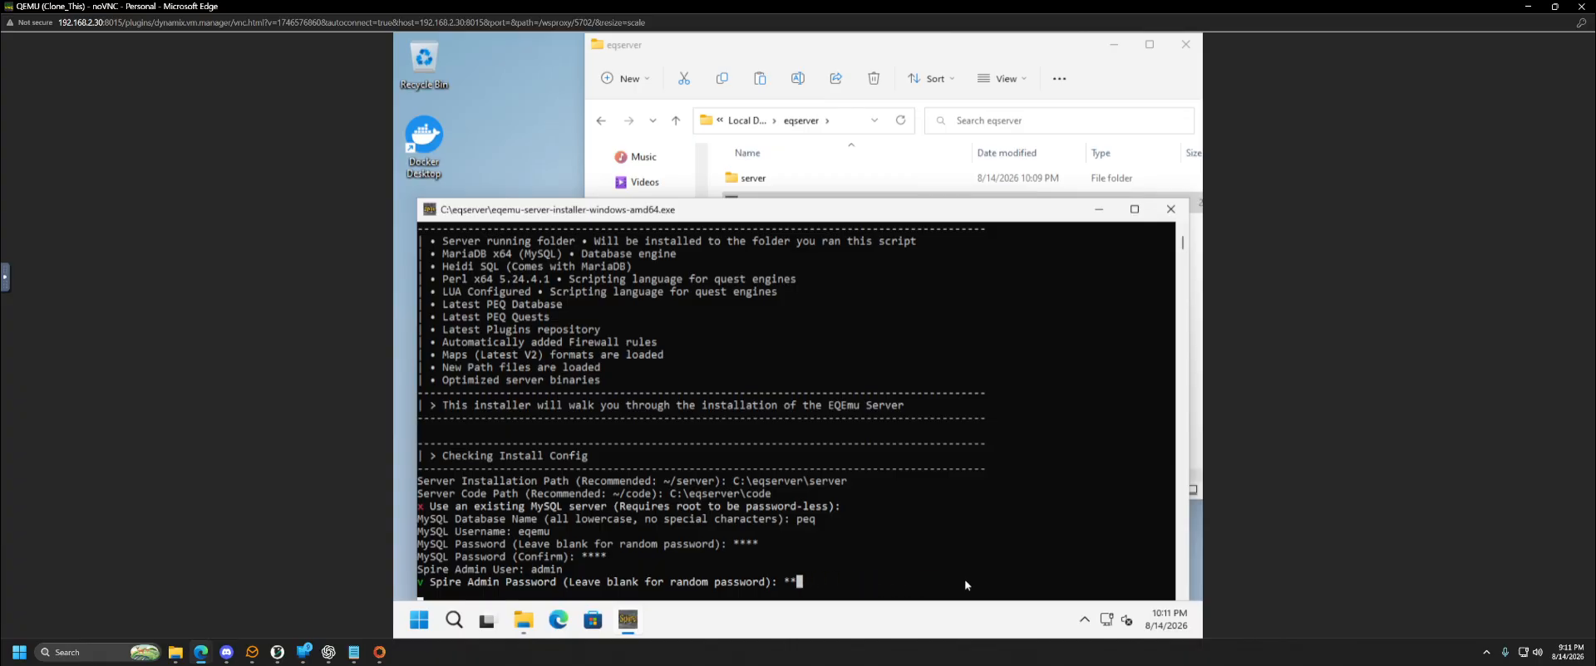
key(BackSpace)
key(BackSpace)
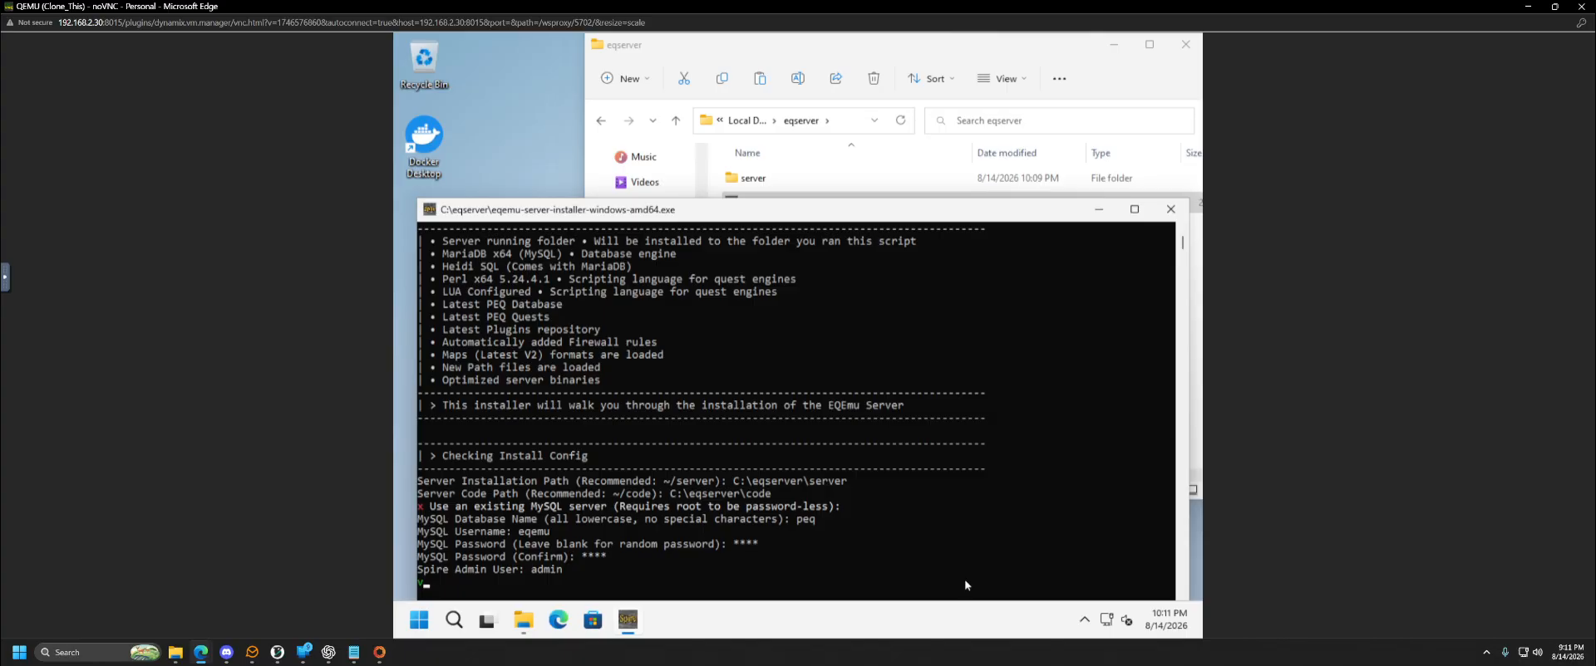
text(****)
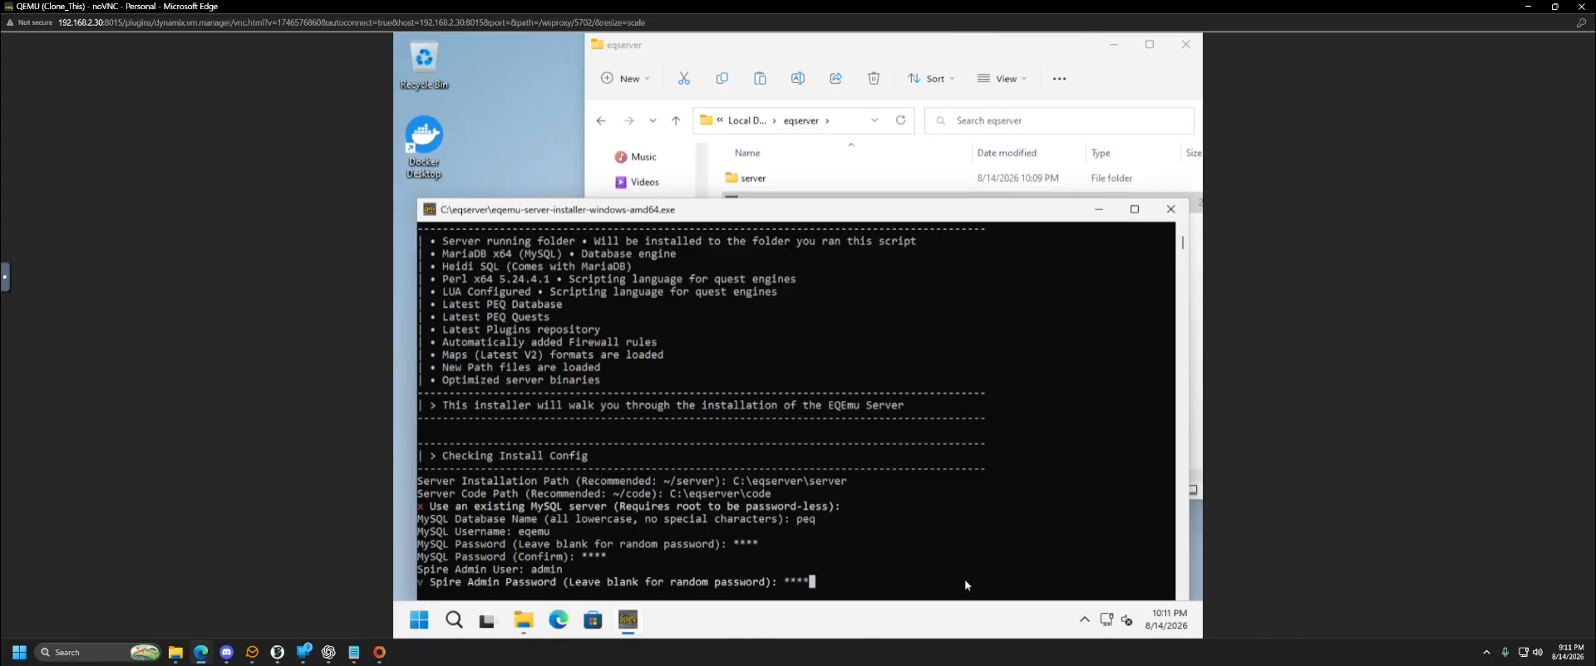
key(Return)
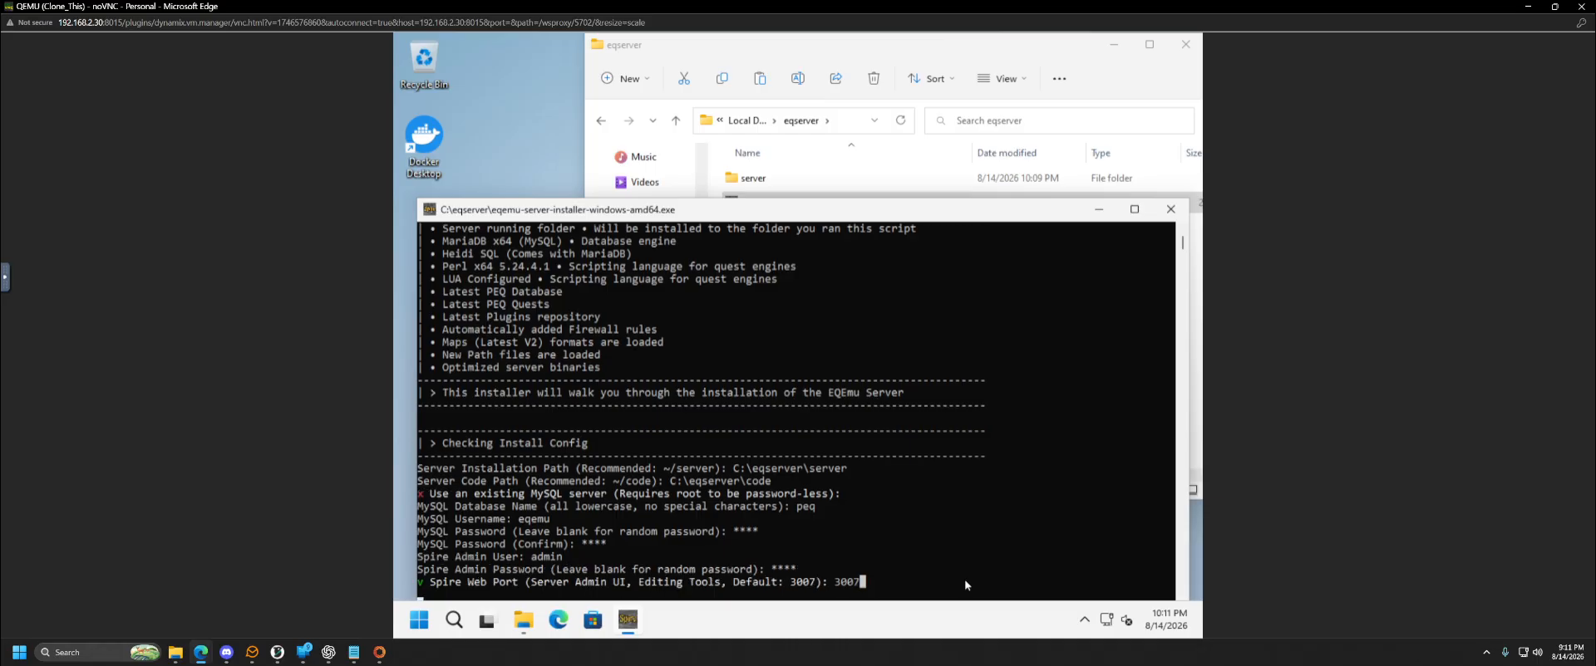
Accept 3007 as the Spire web port and enable both bots and mercenaries to start the installation
key(Return)
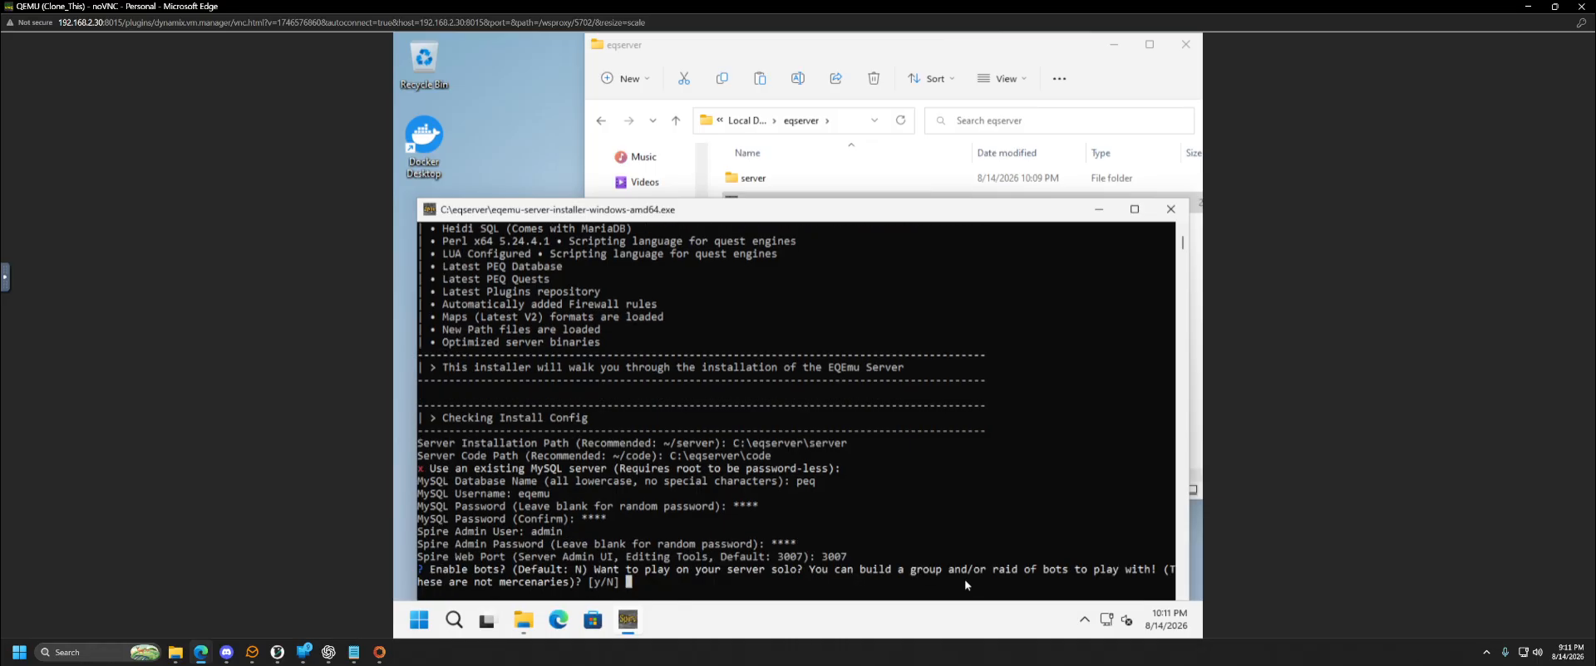
text(y)
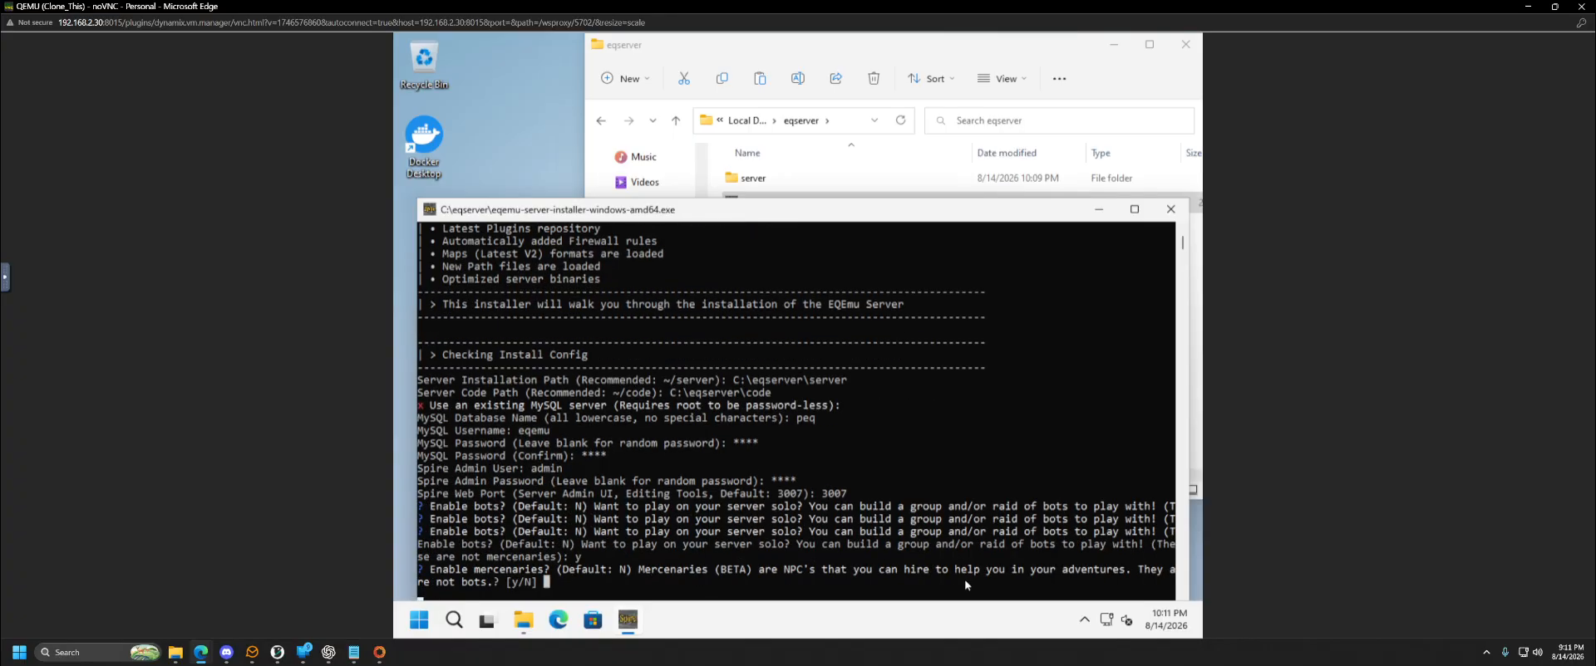
text(y)
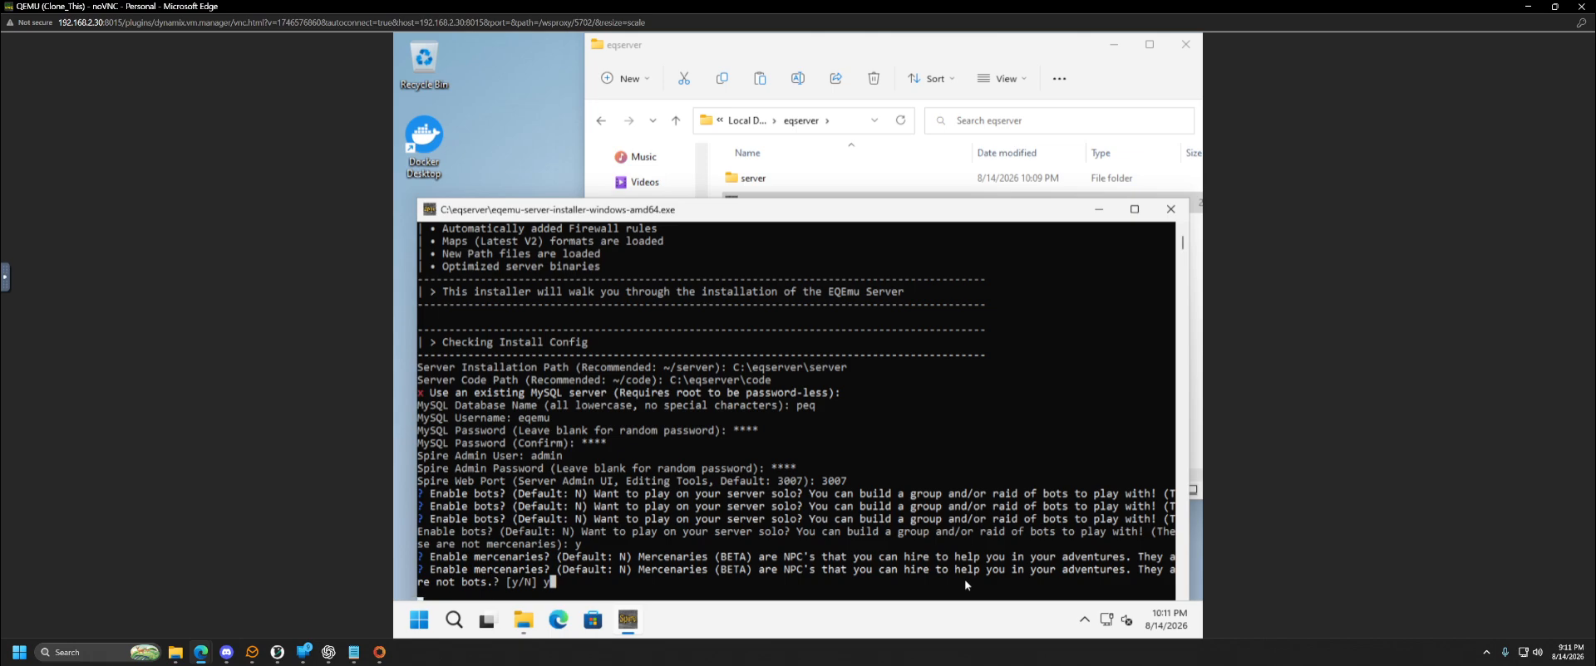
key(Return)
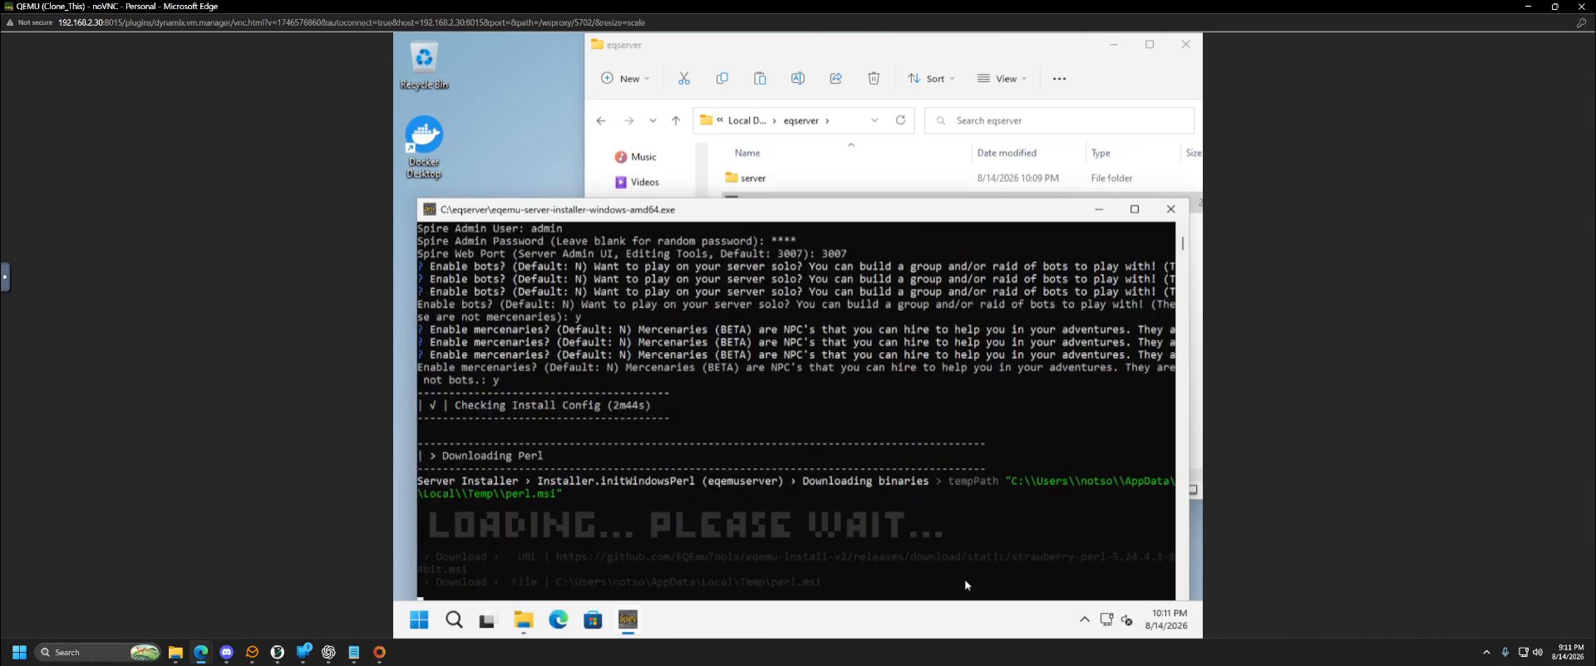
Move the installer console higher on the desktop and check the Perl download and installation output
drag(802, 212, 790, 151)
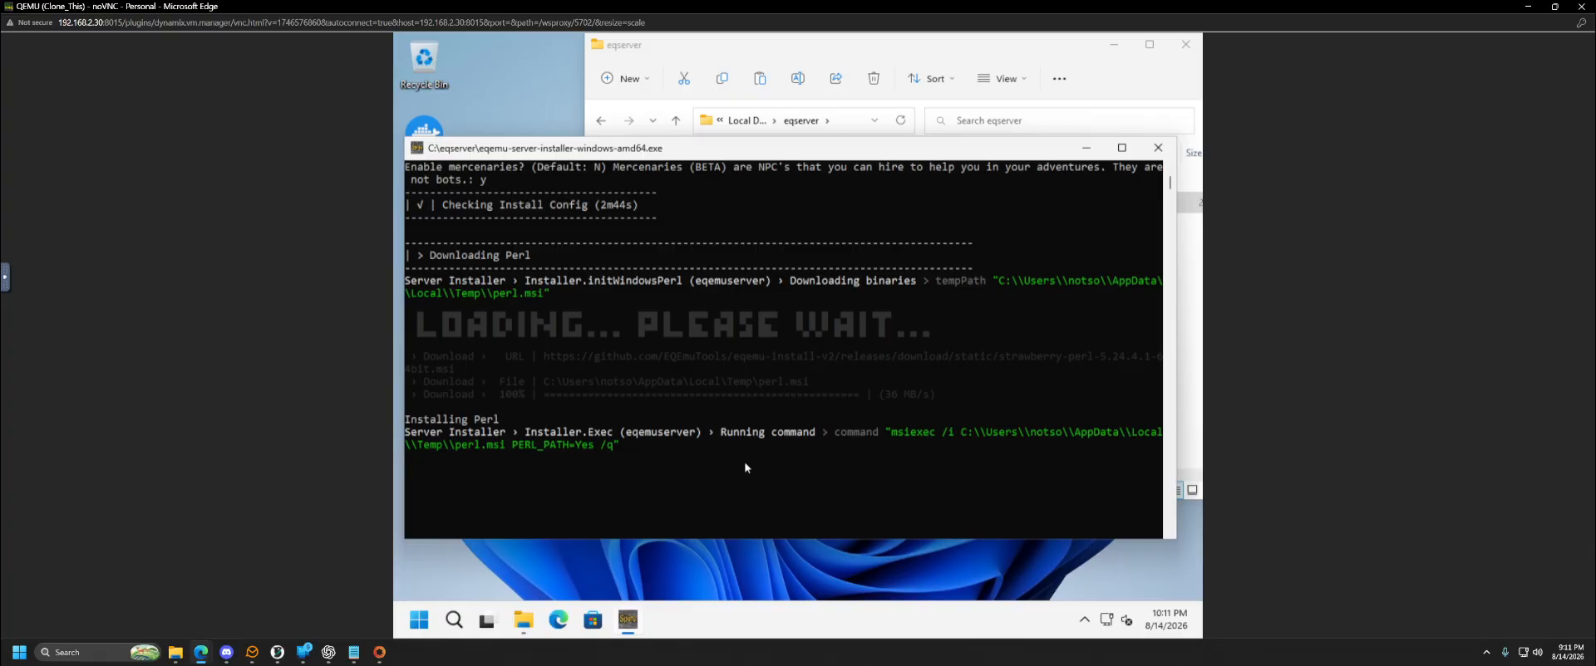
scroll(745, 468, up, 1)
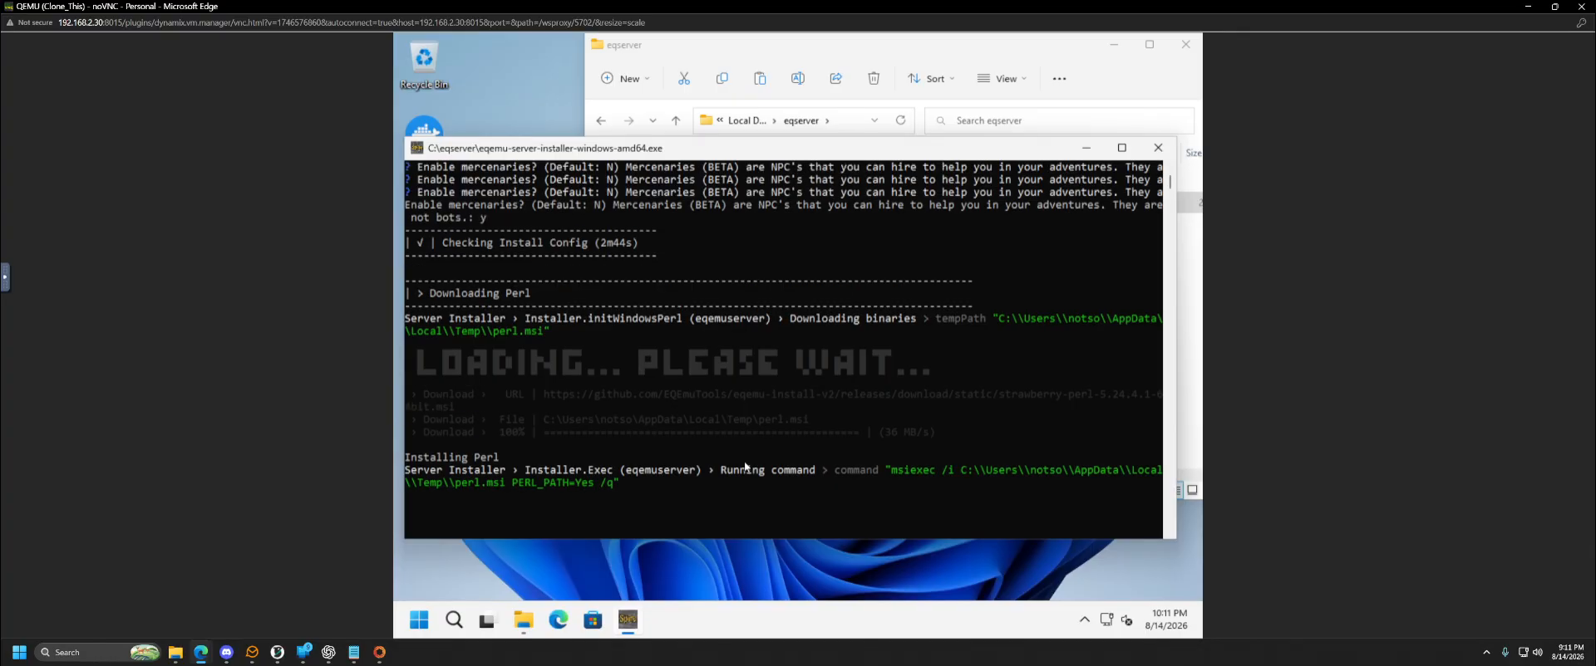
click(646, 492)
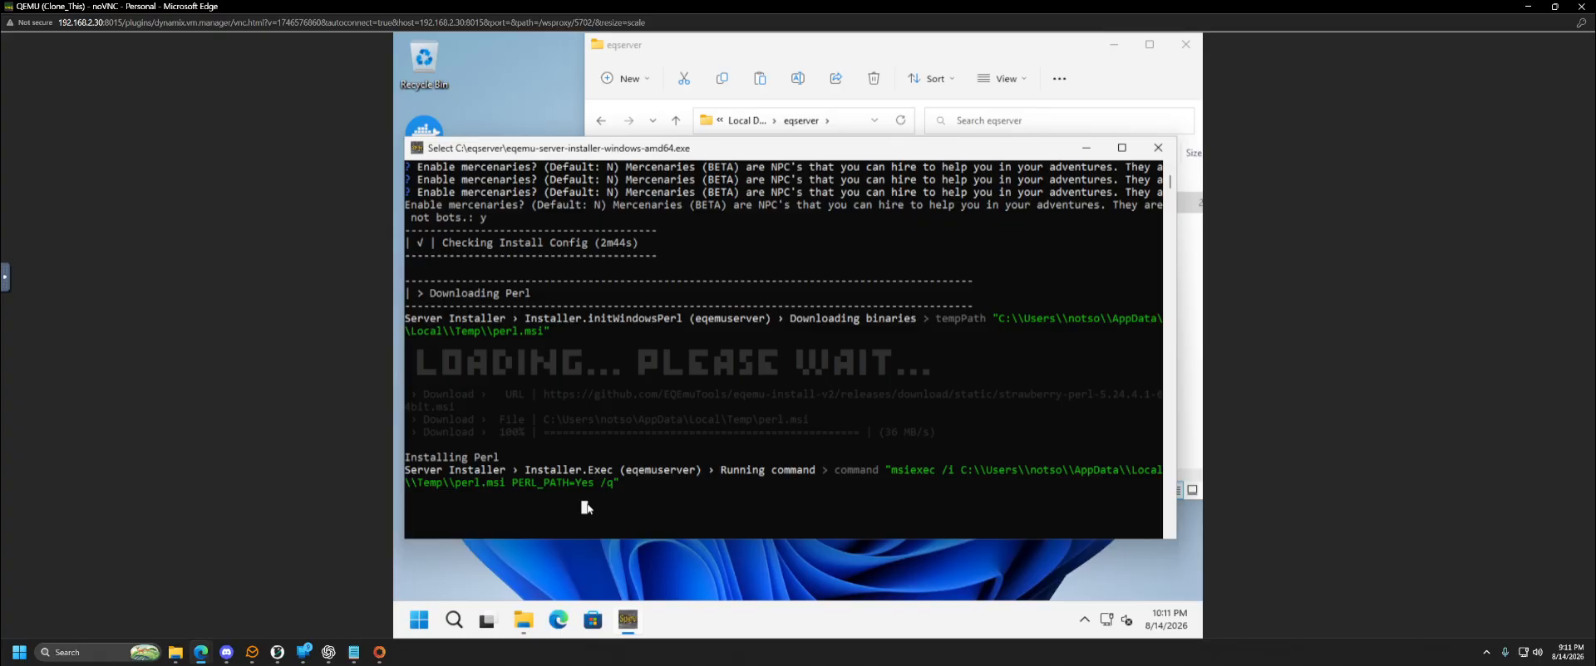
key(Escape)
click(451, 496)
key(Escape)
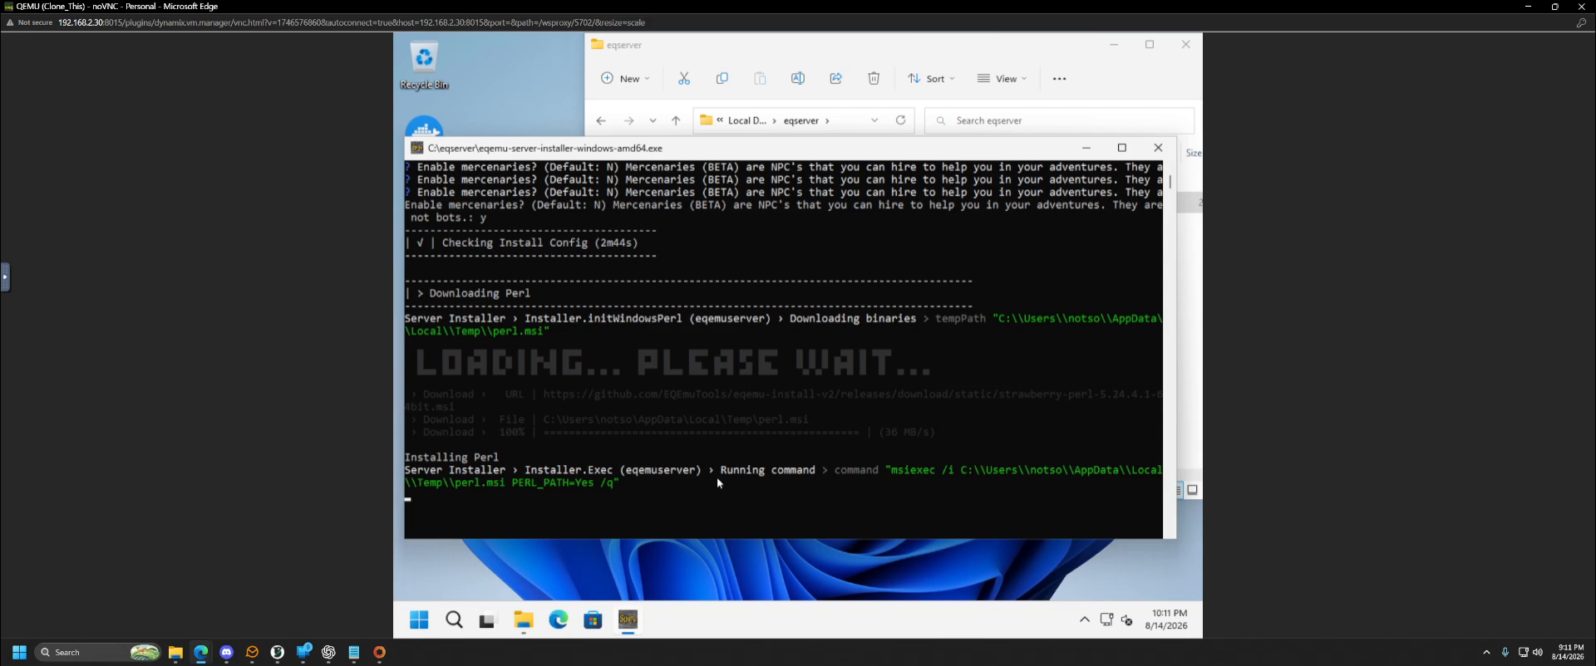
scroll(715, 476, down, 2)
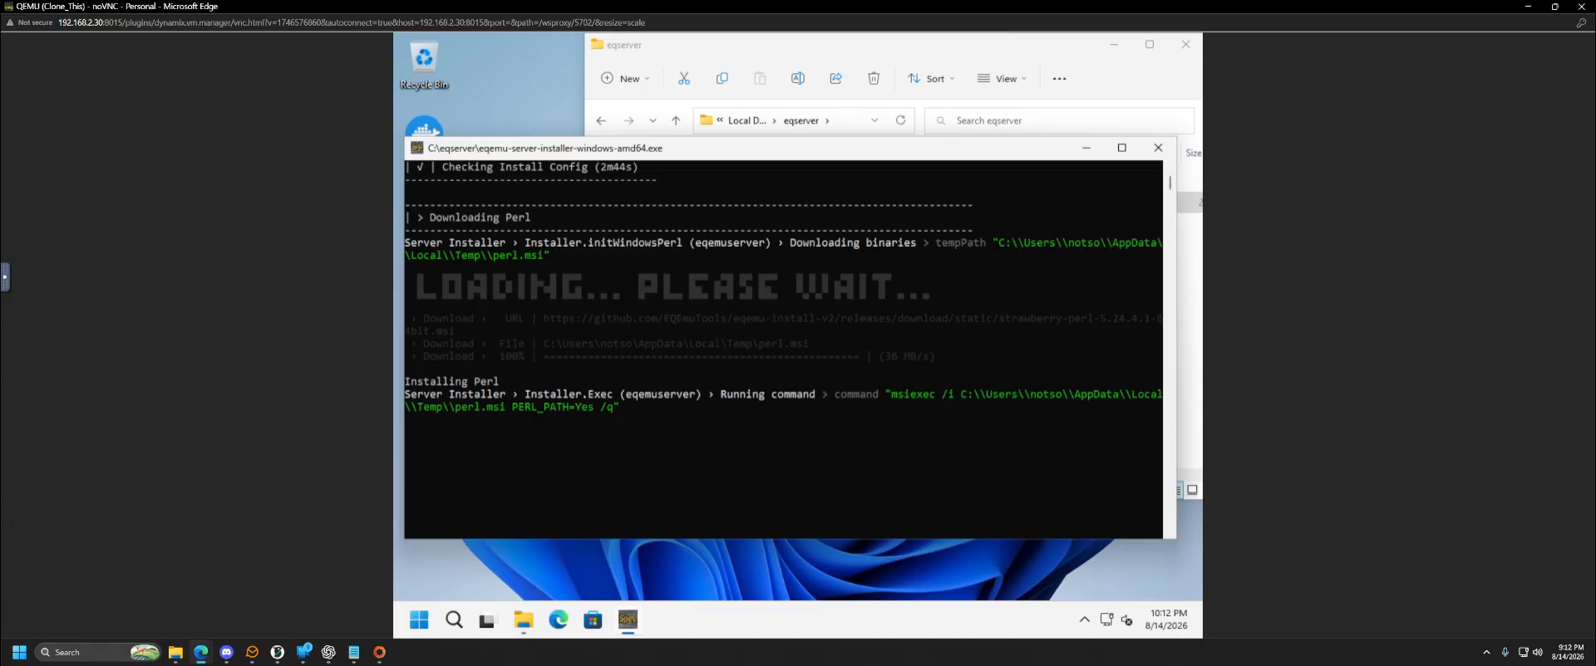
click(506, 429)
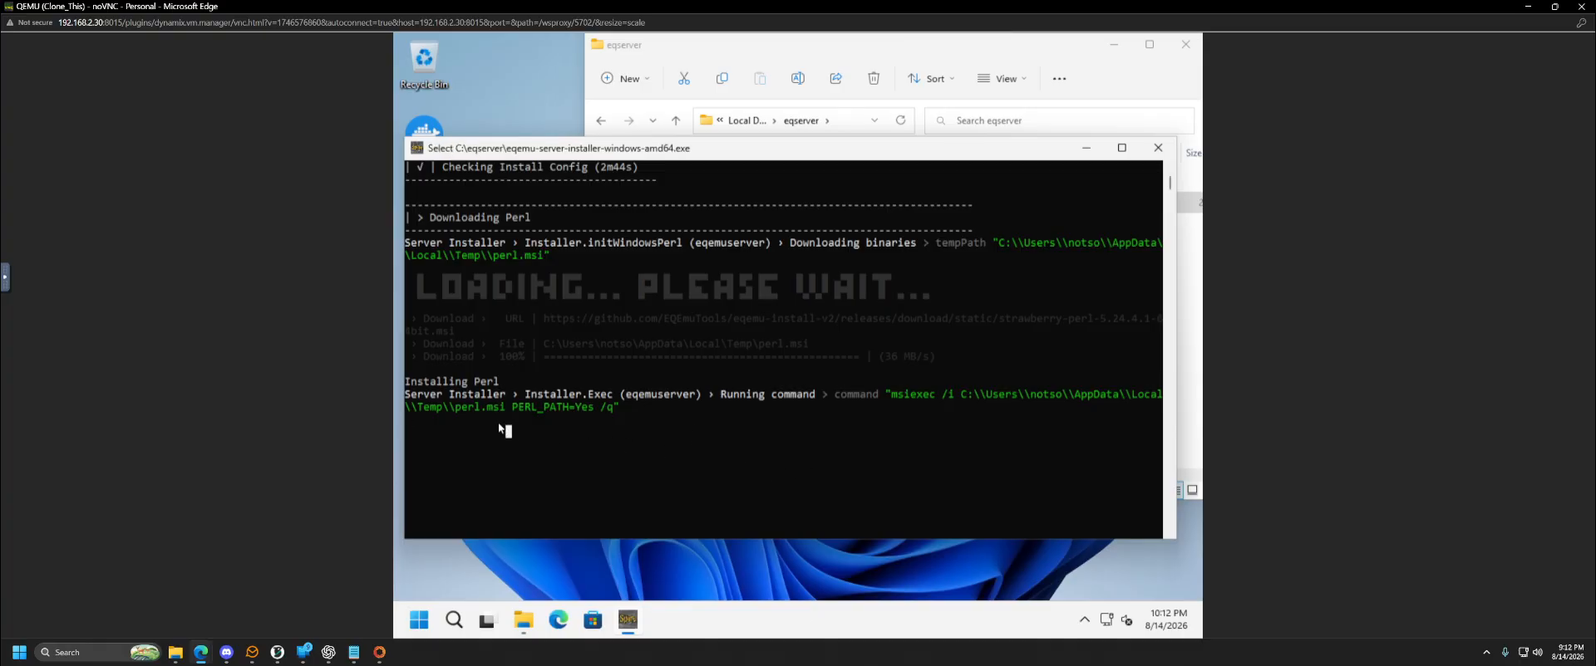
key(Escape)
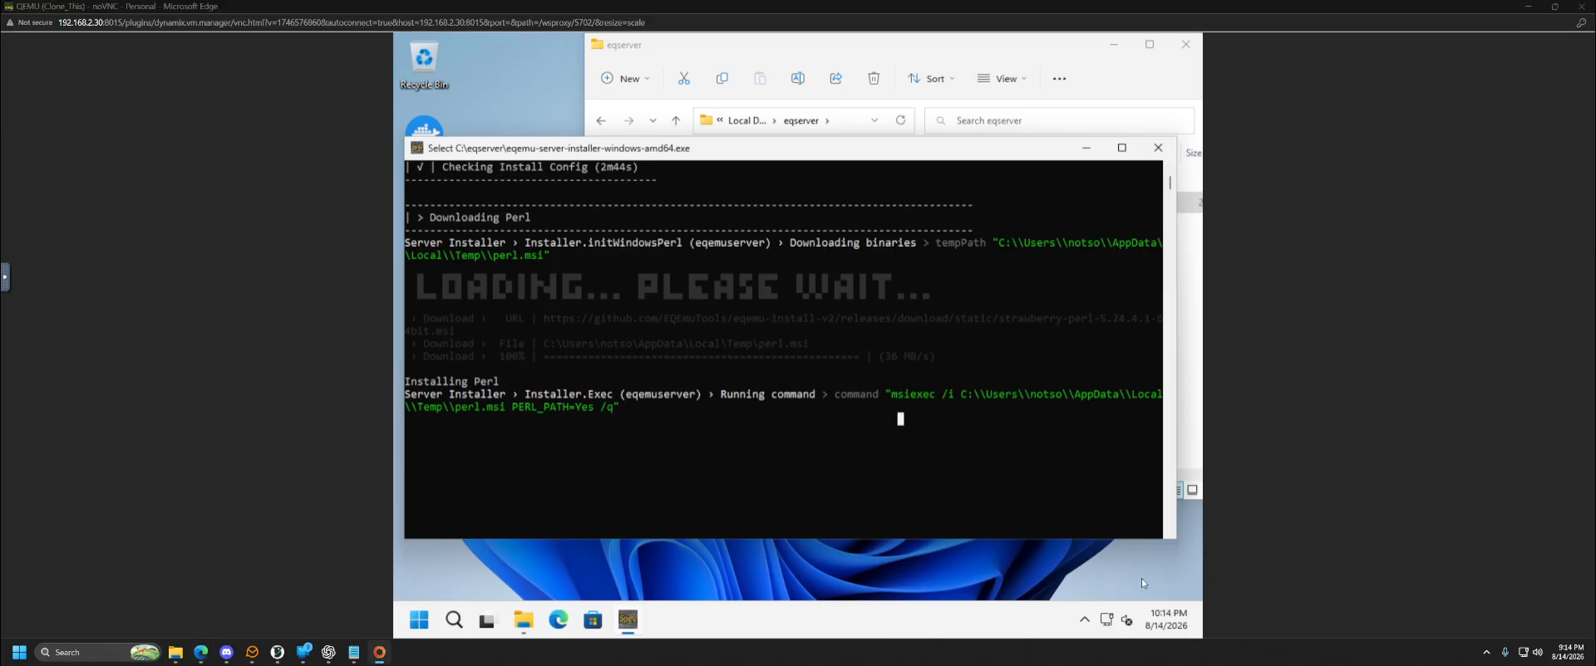
click(638, 409)
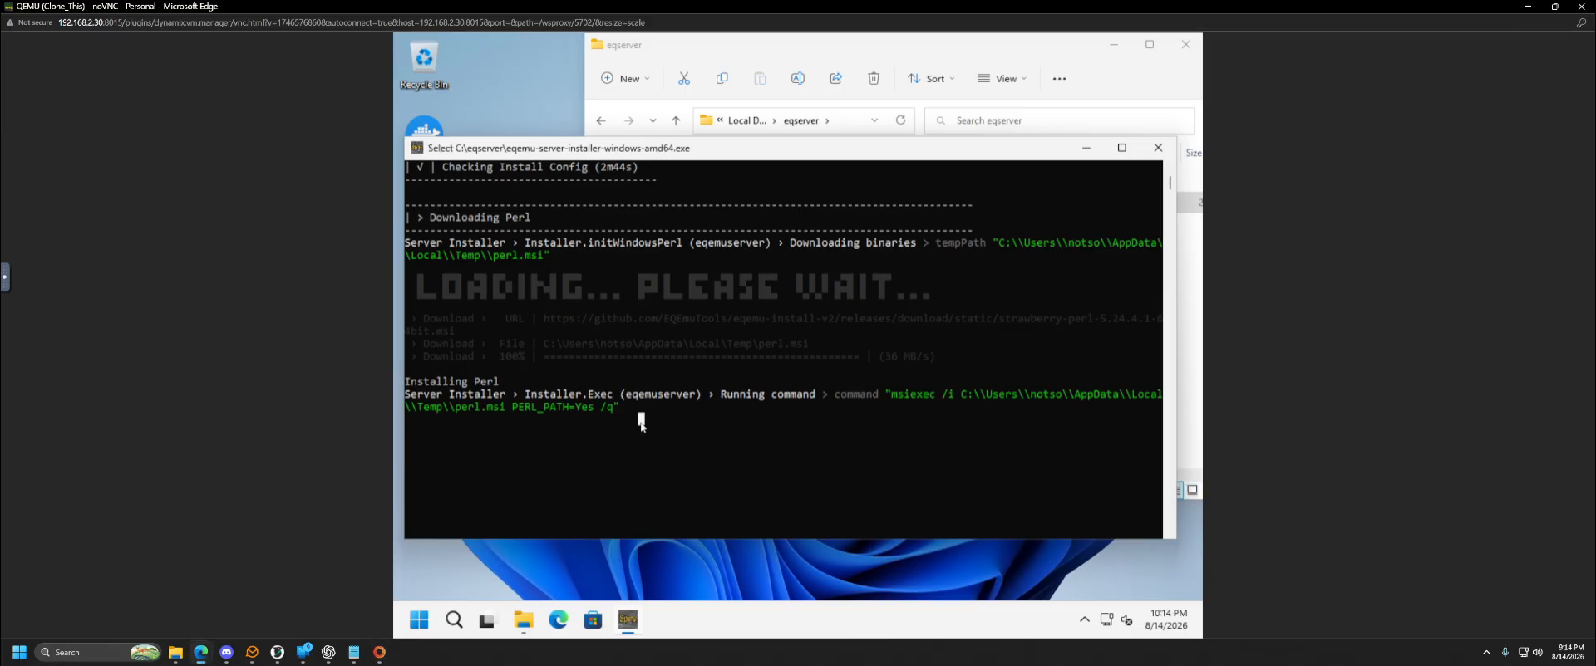
right_click(641, 424)
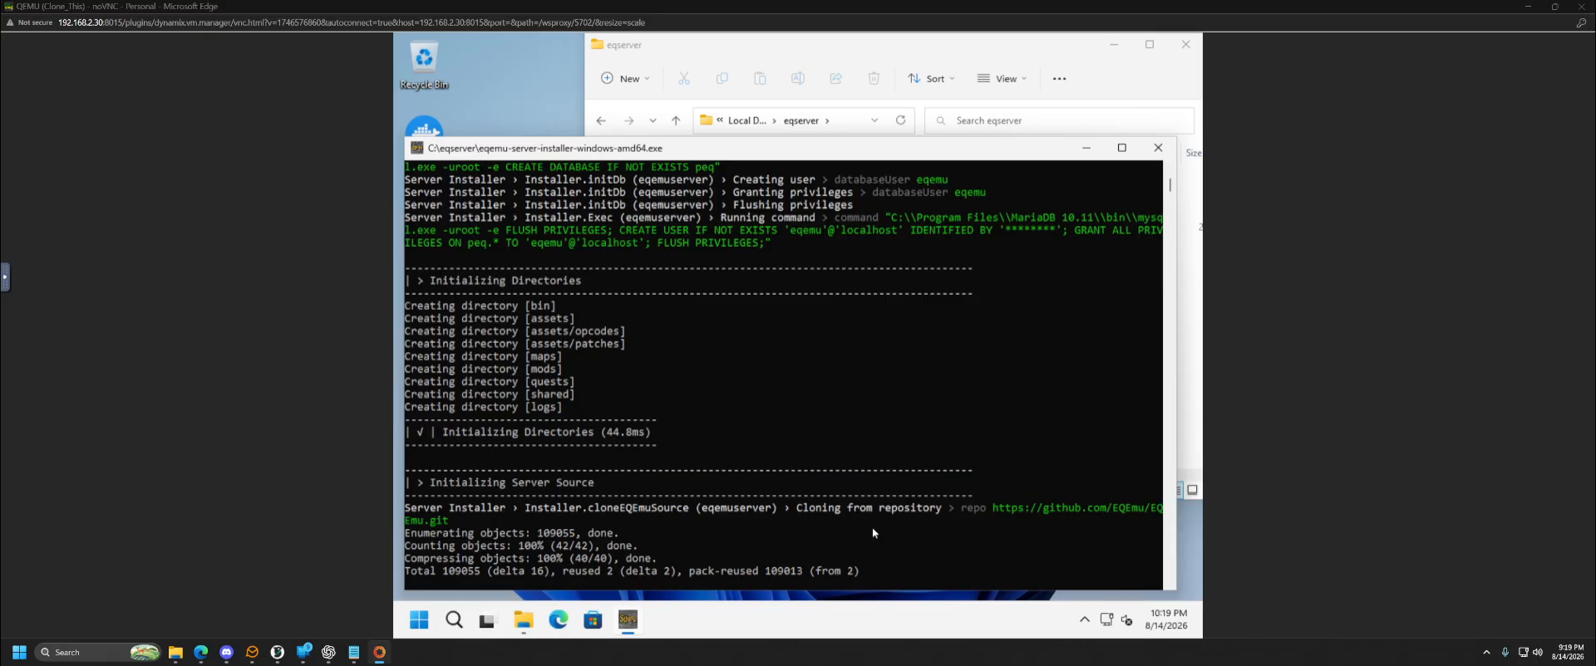
click(868, 575)
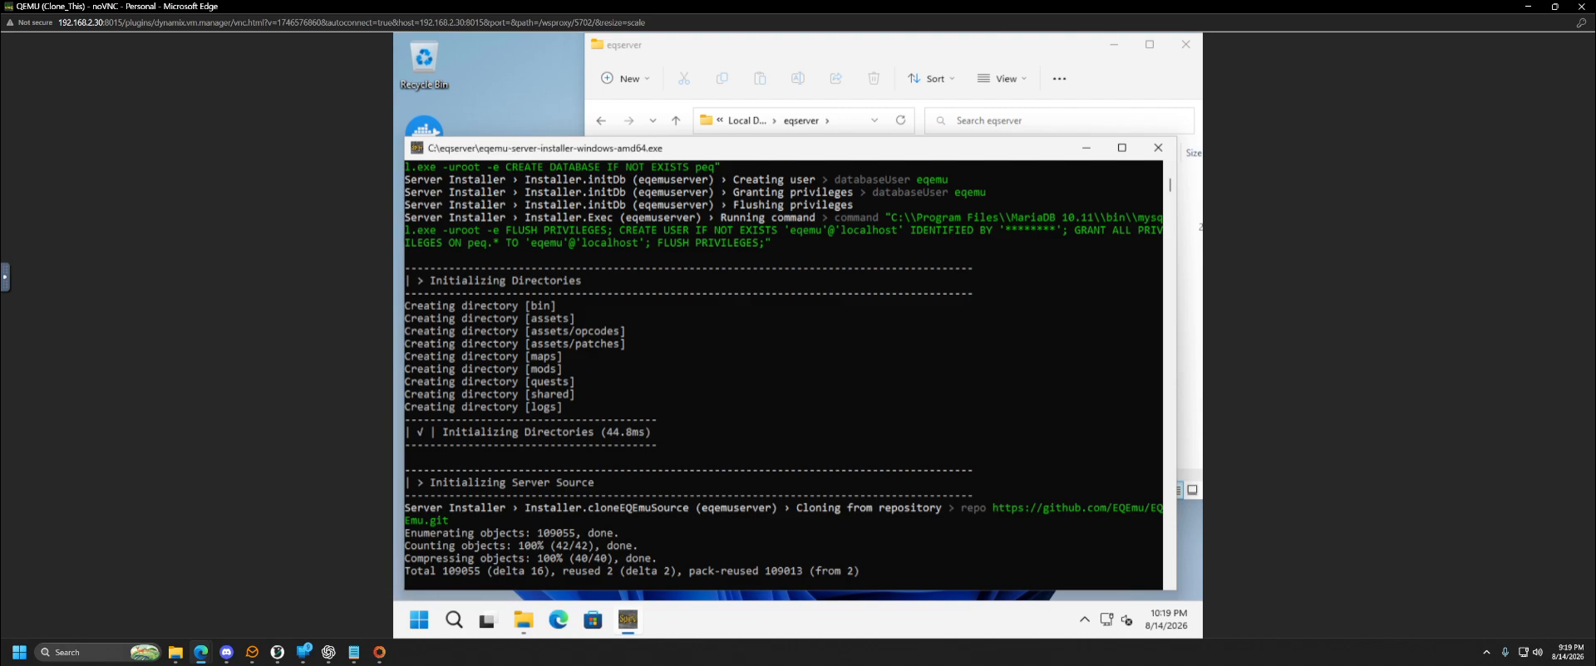
click(943, 531)
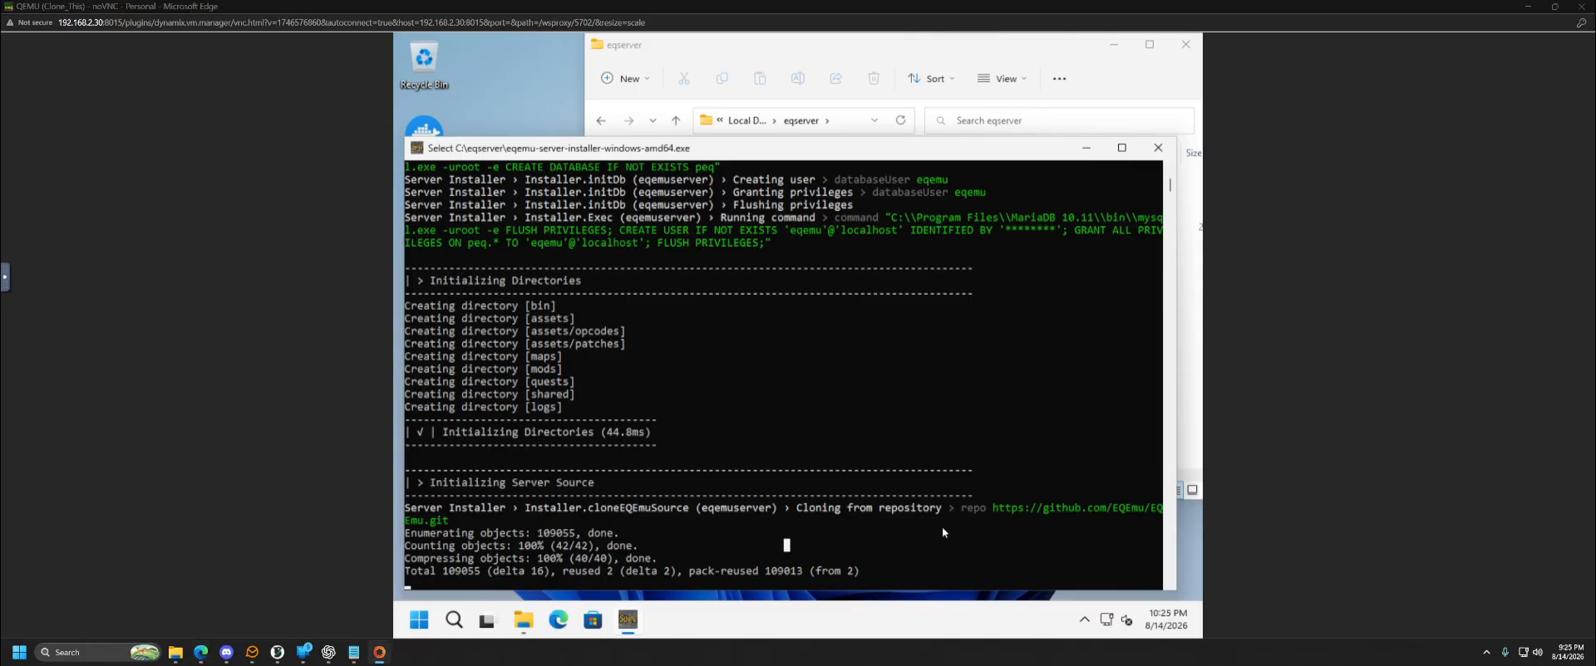
click(882, 573)
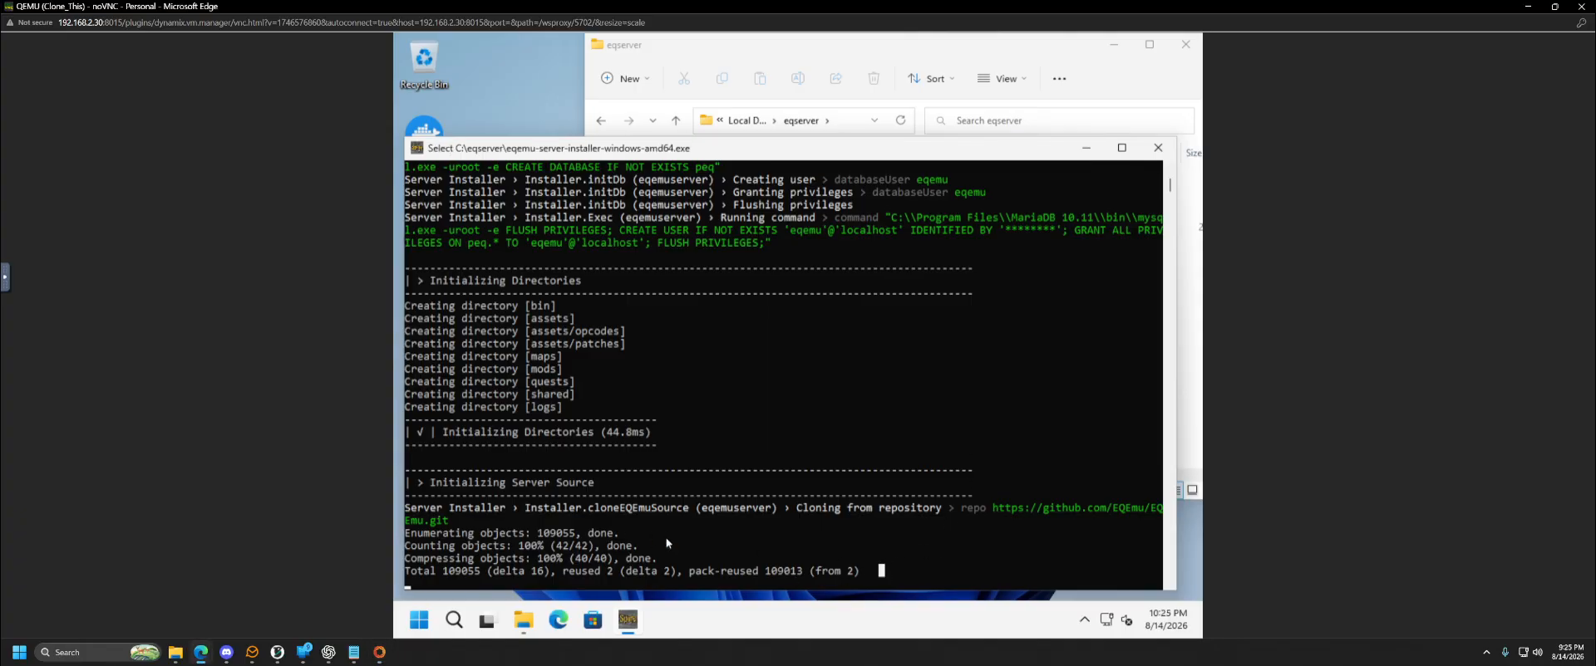
key(Escape)
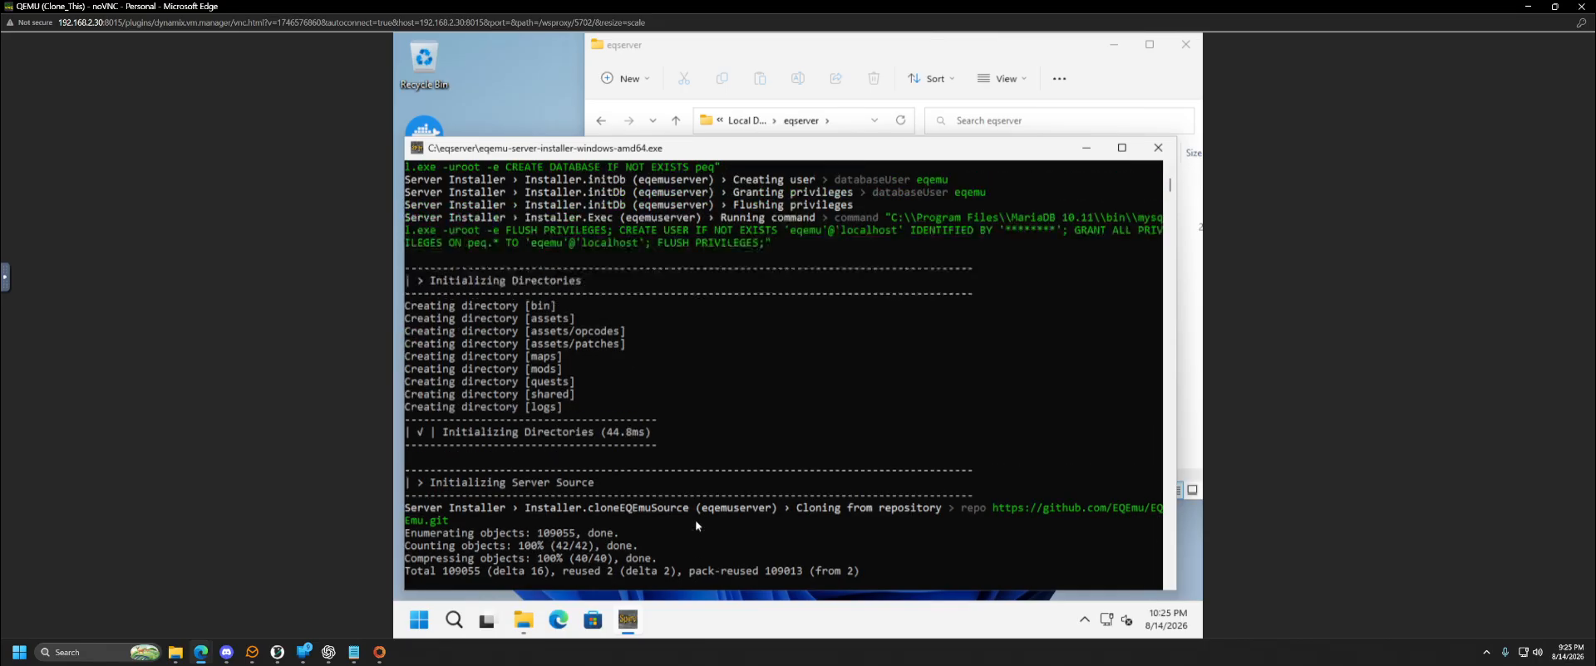
click(502, 520)
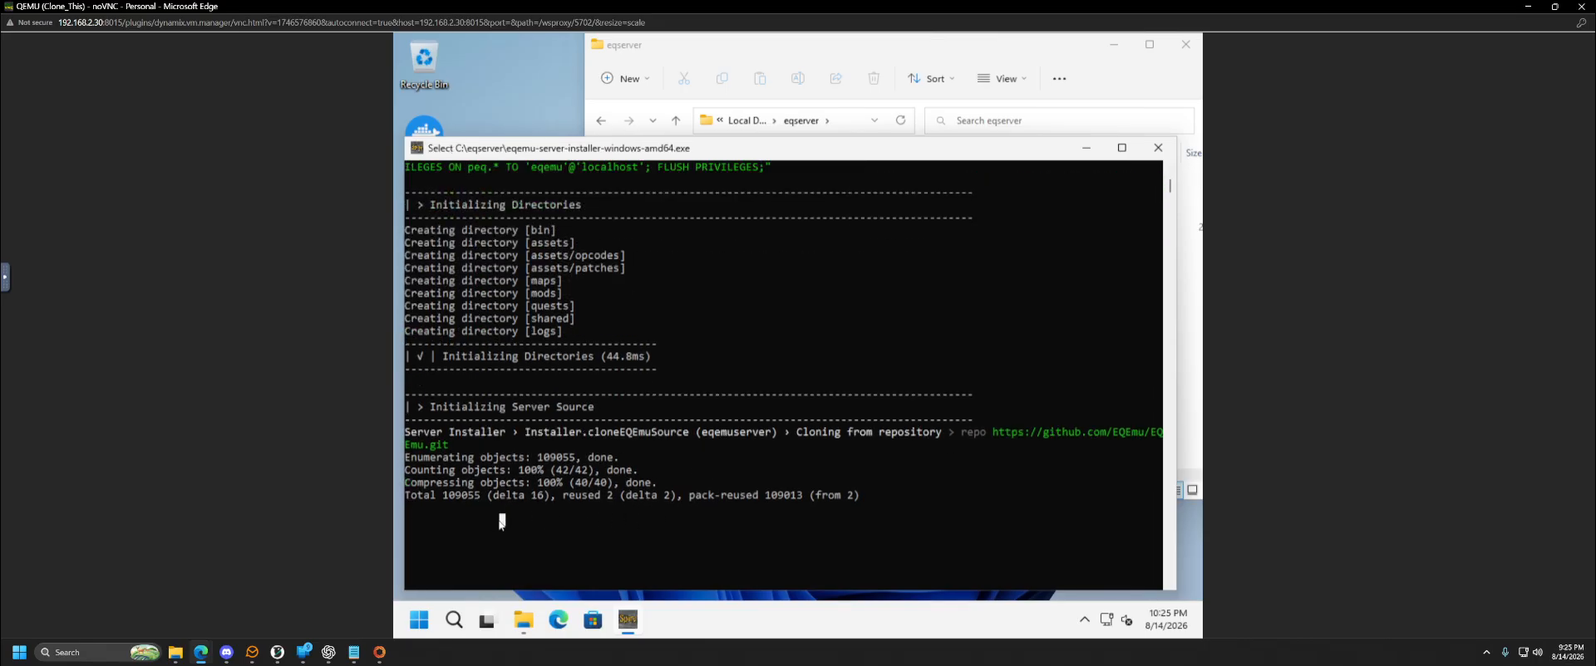
right_click(502, 520)
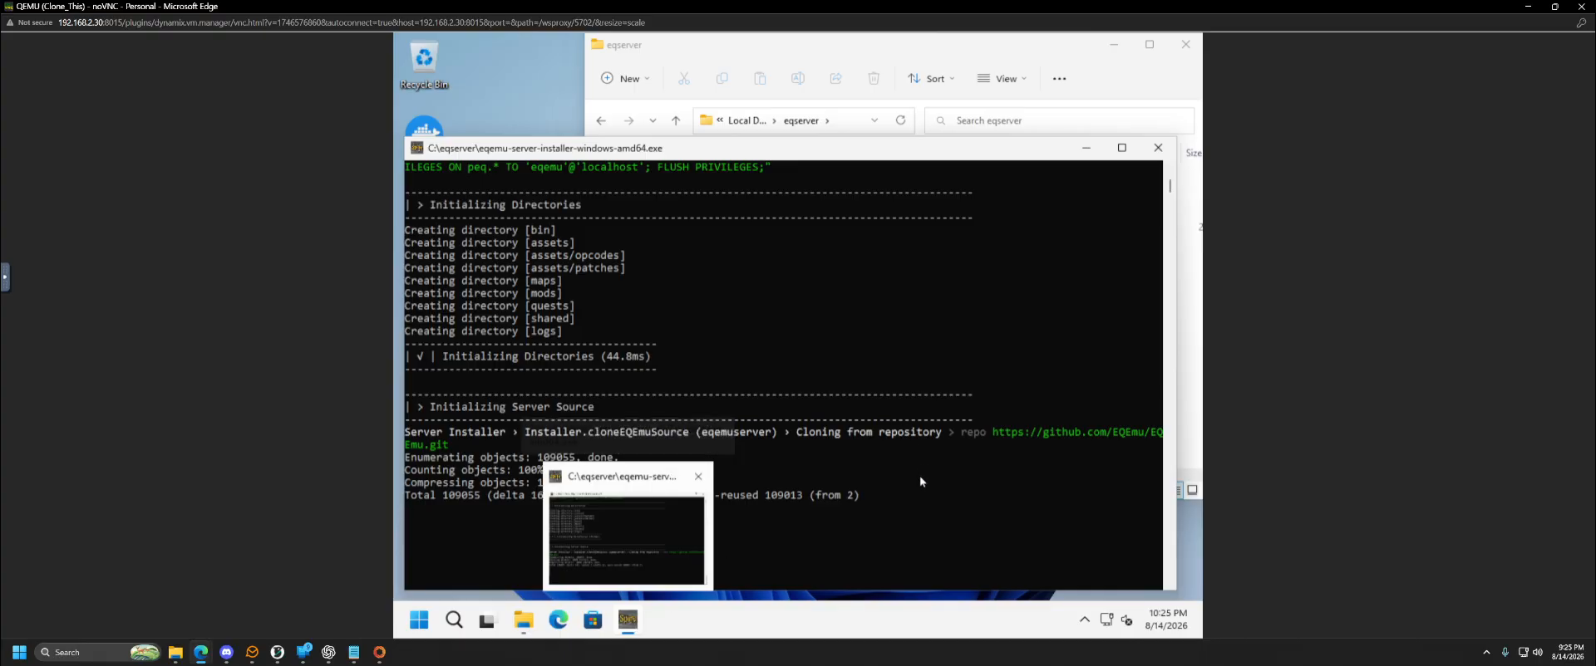
click(882, 496)
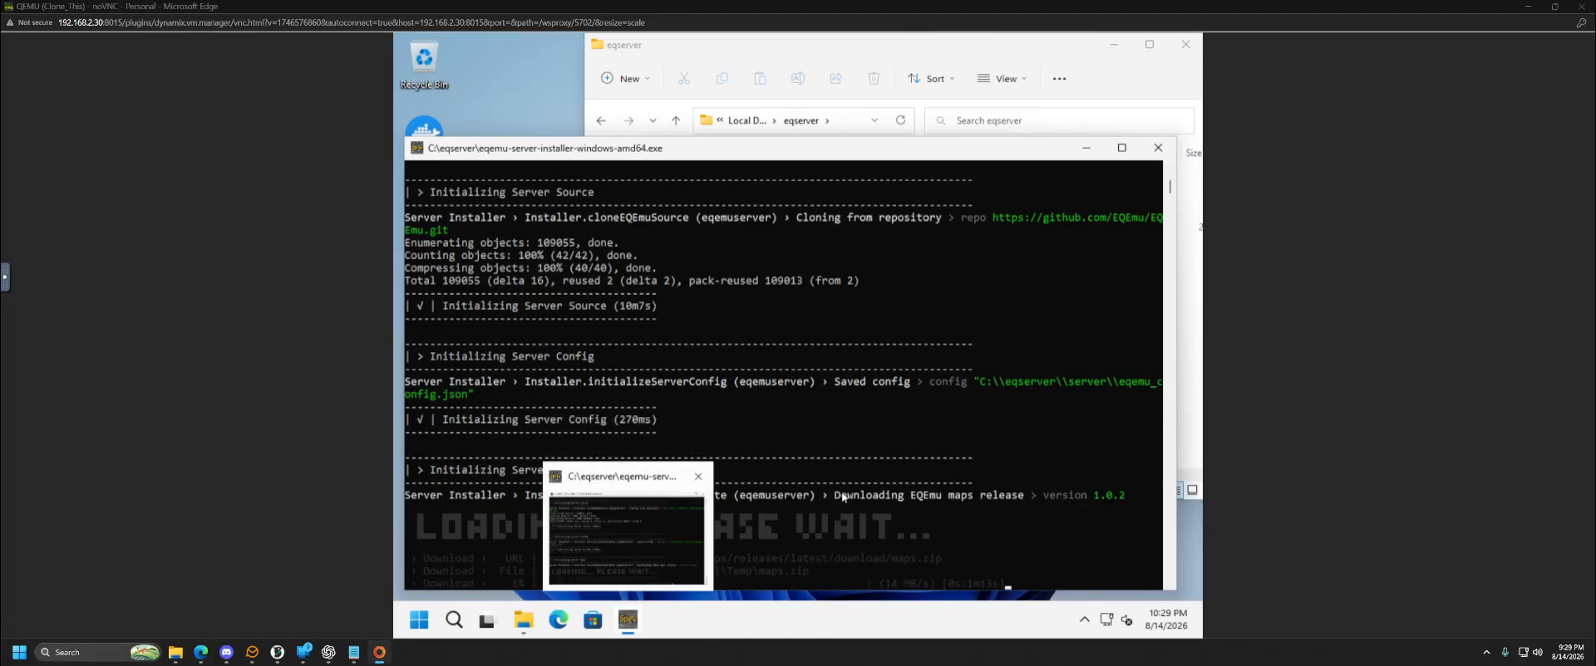
click(899, 457)
click(988, 544)
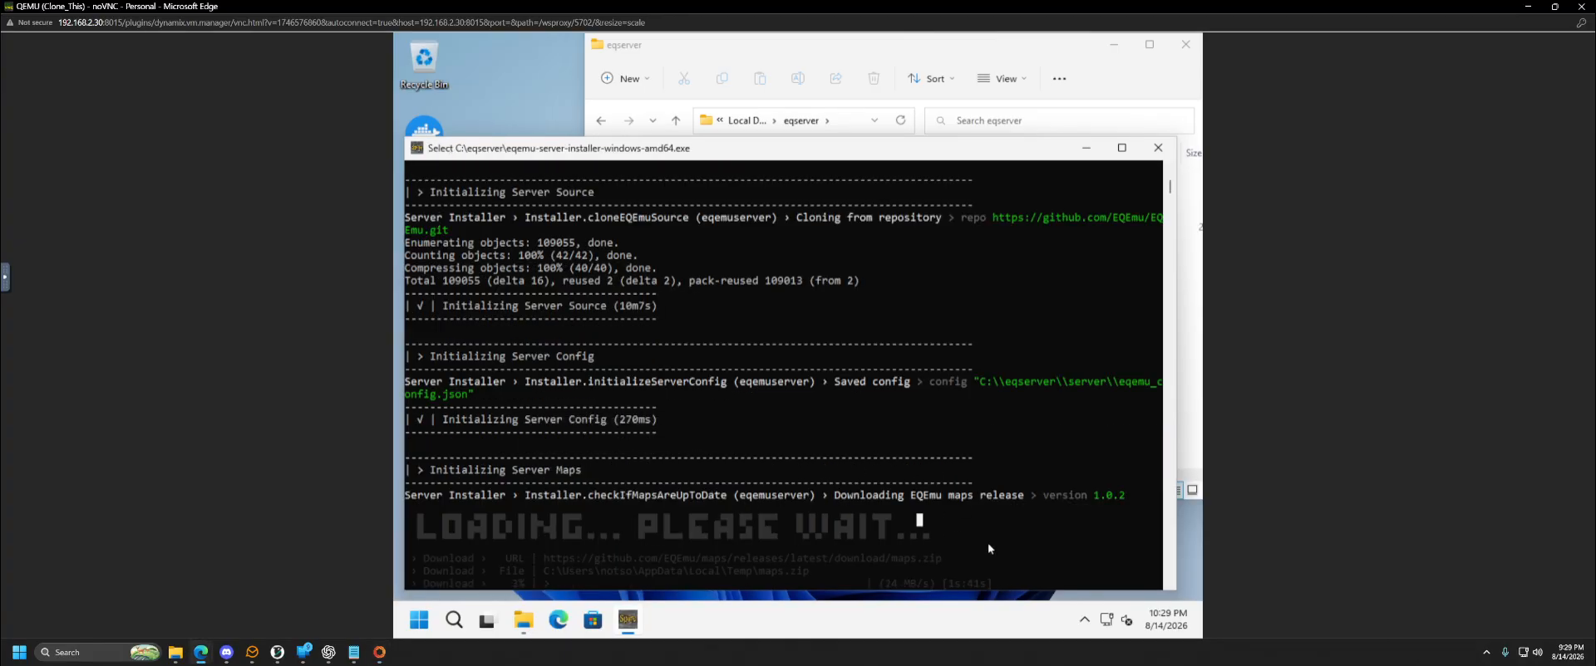
key(Escape)
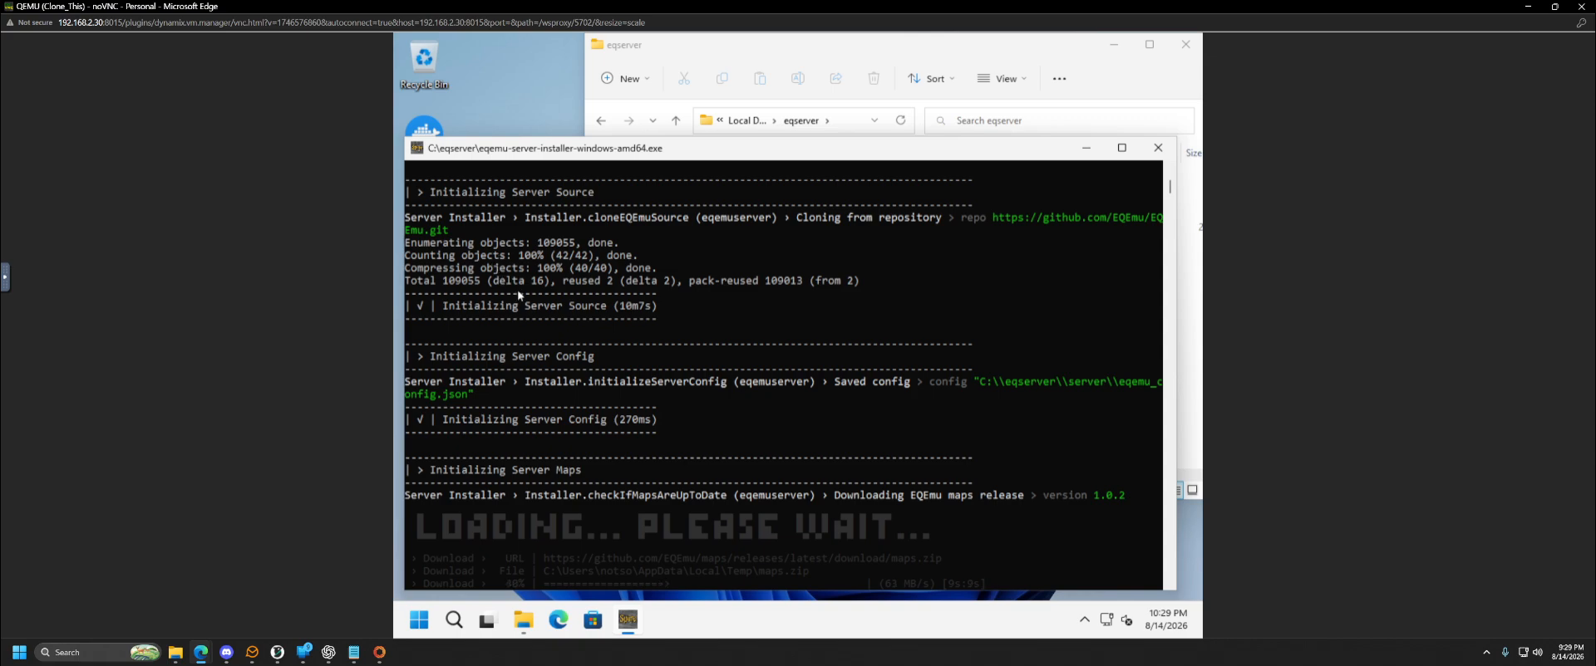
drag(615, 280, 665, 286)
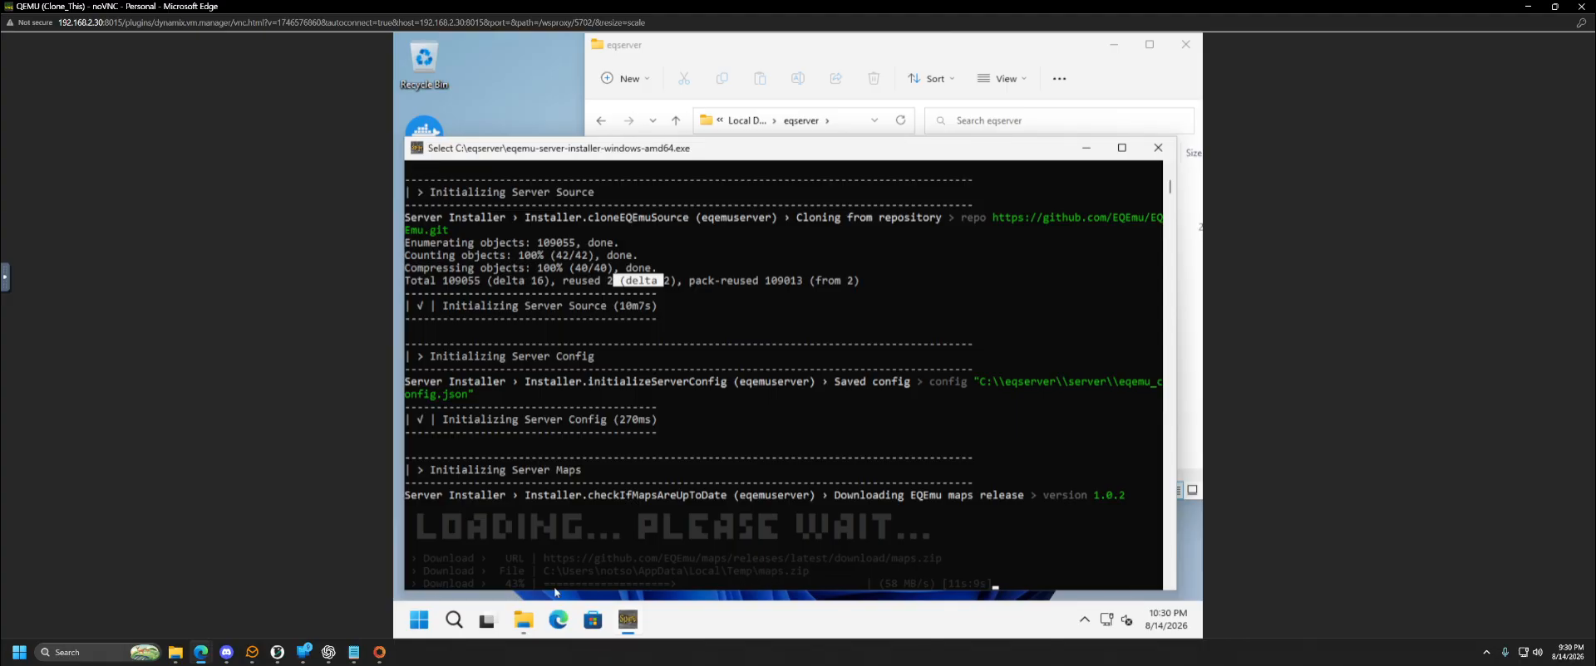
scroll(714, 565, down, 2)
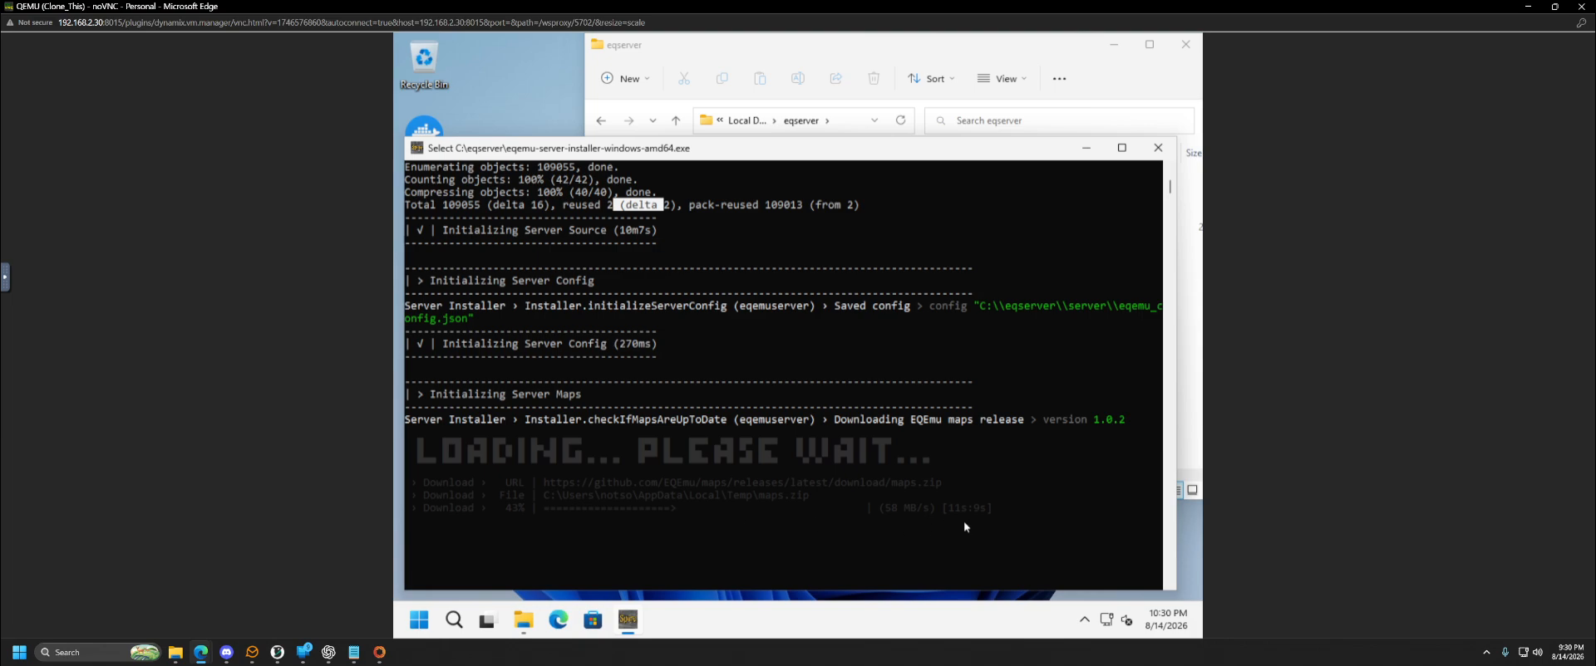
click(815, 521)
right_click(746, 522)
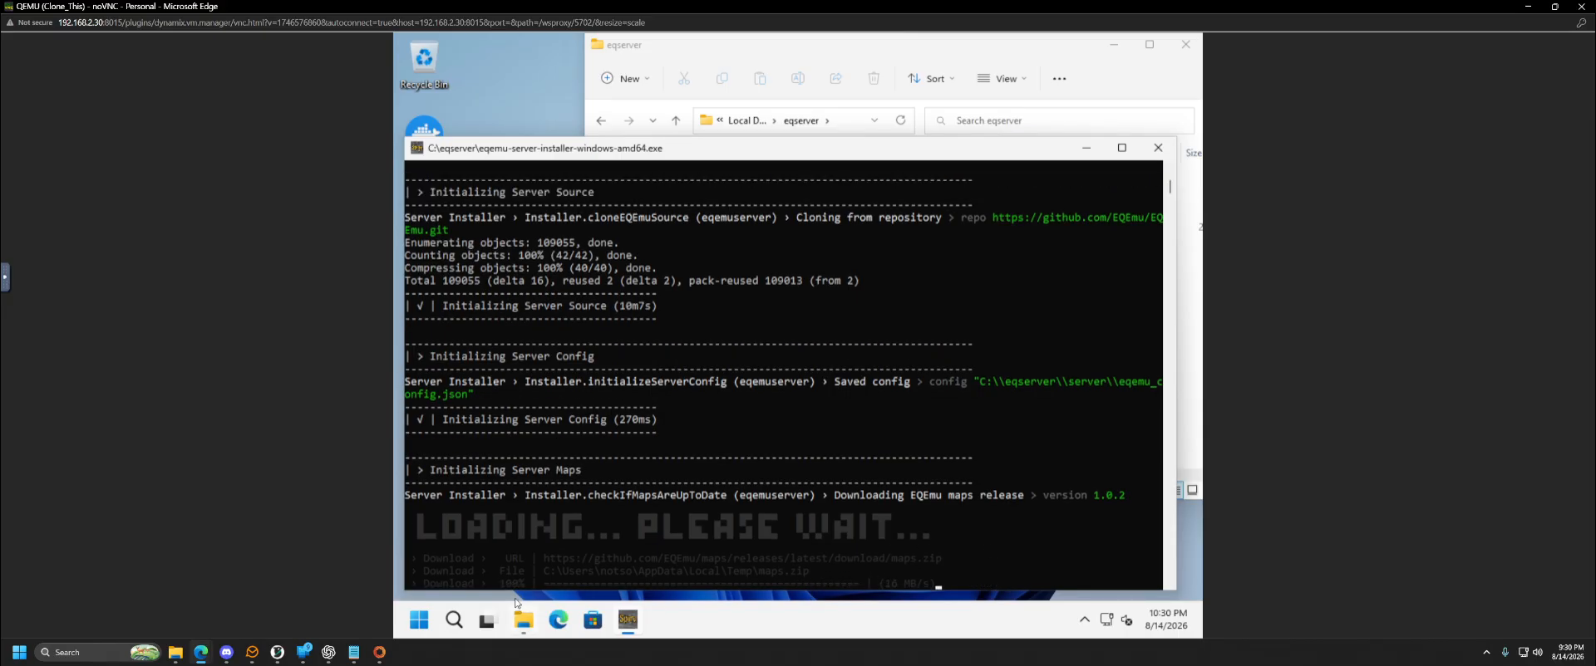
mouse_move(521, 611)
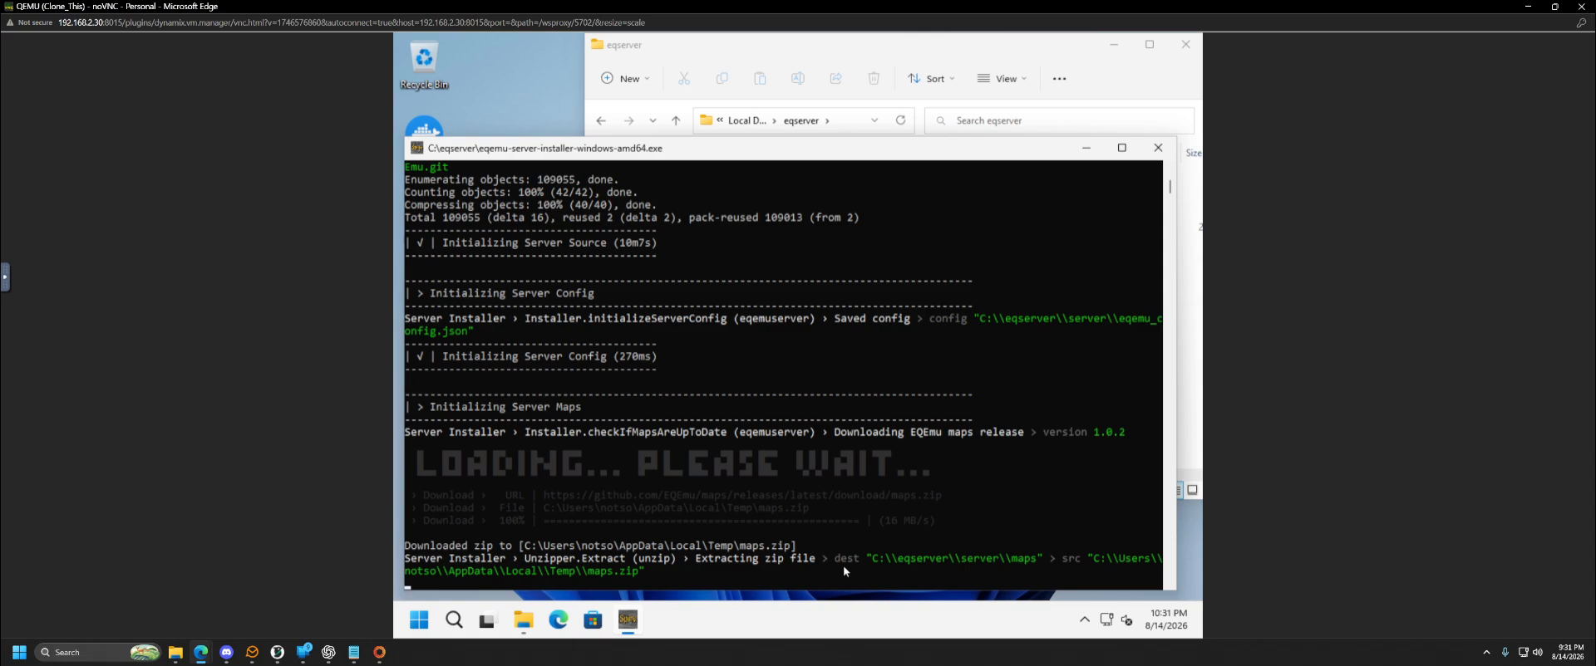
Switch to File Explorer on the host, open EverQuestTitanium on the Games Tforce (E:) drive, and locate eqhost.txt
click(175, 652)
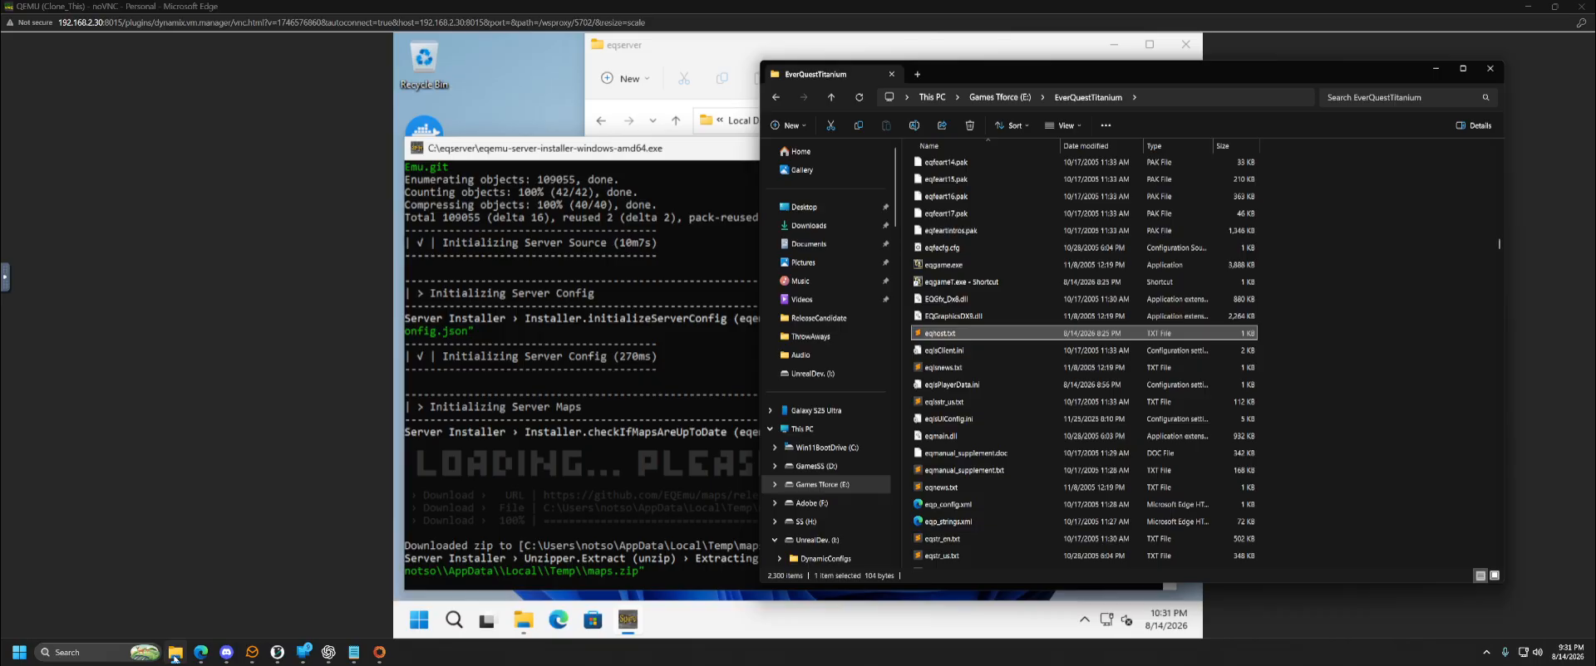
key(alt+Up)
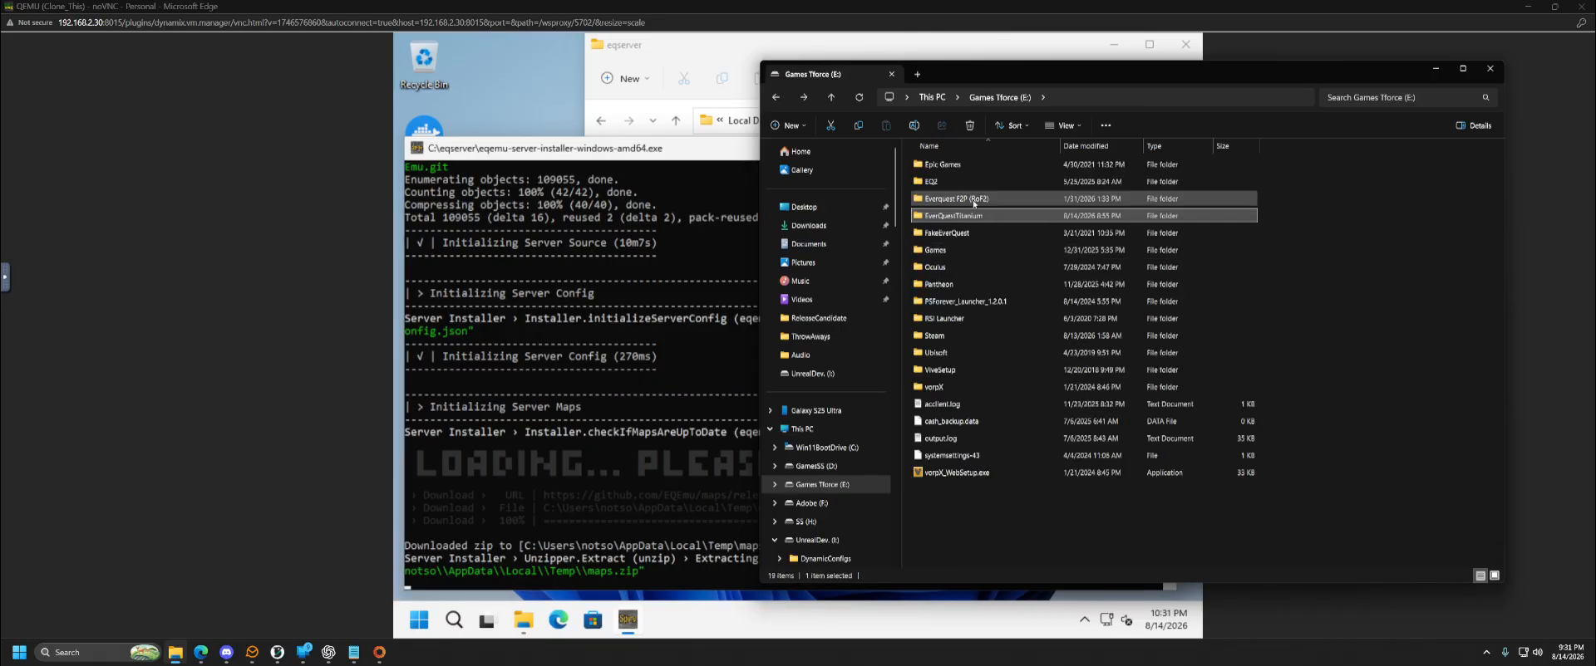
click(974, 202)
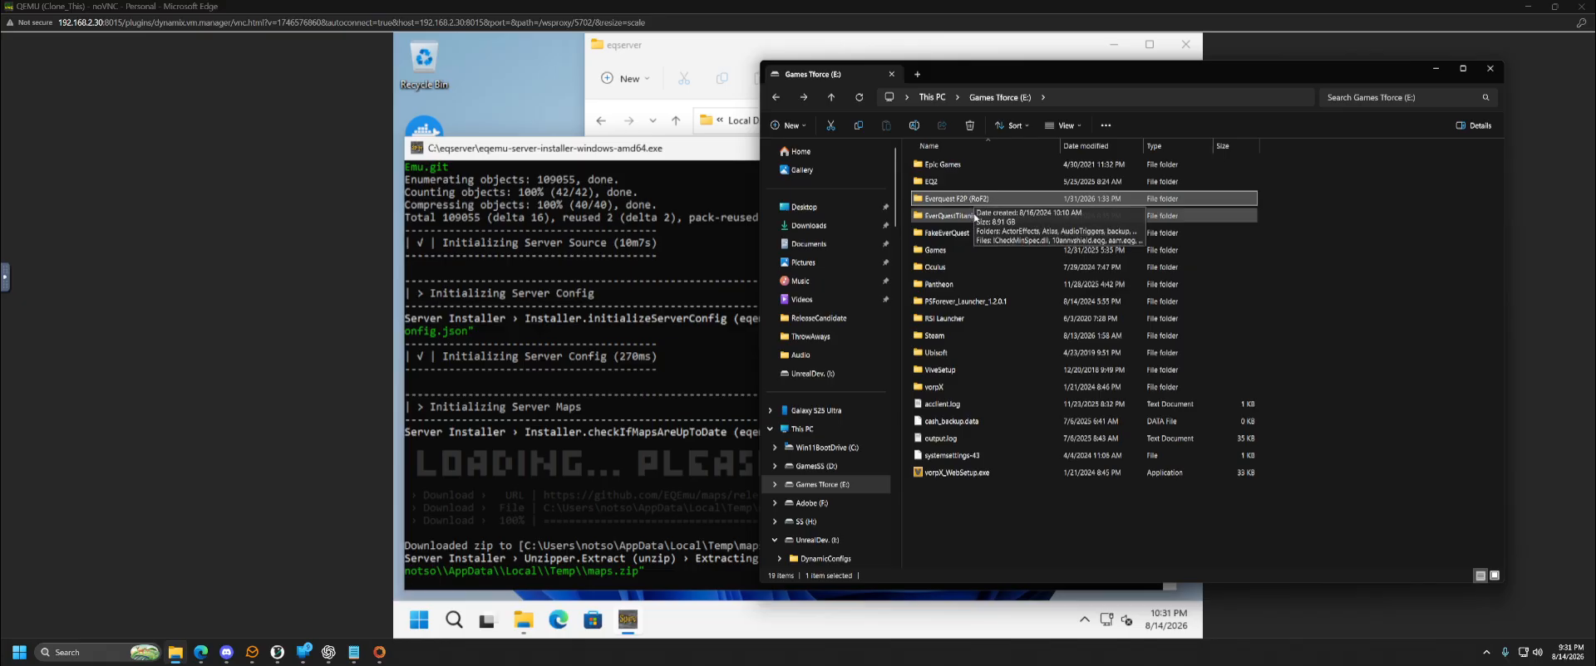
click(962, 217)
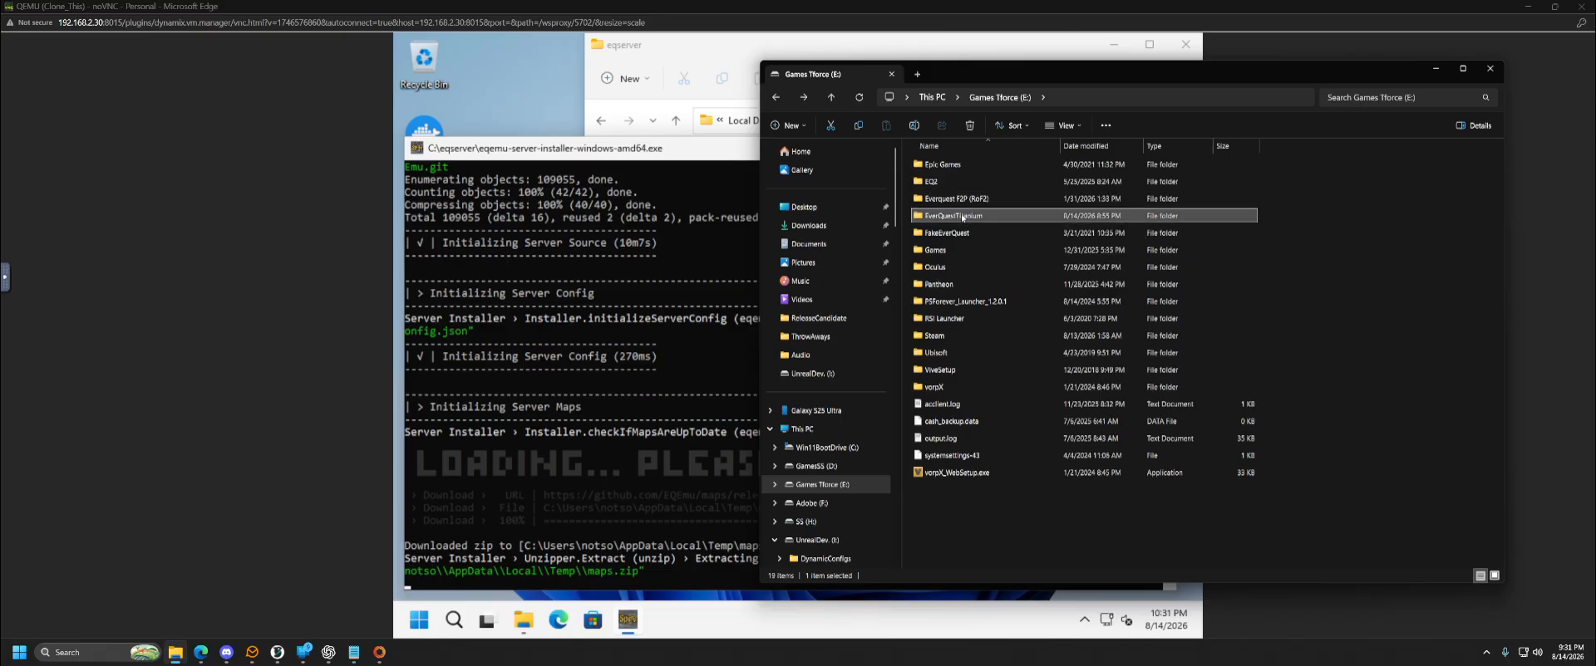
double_click(962, 217)
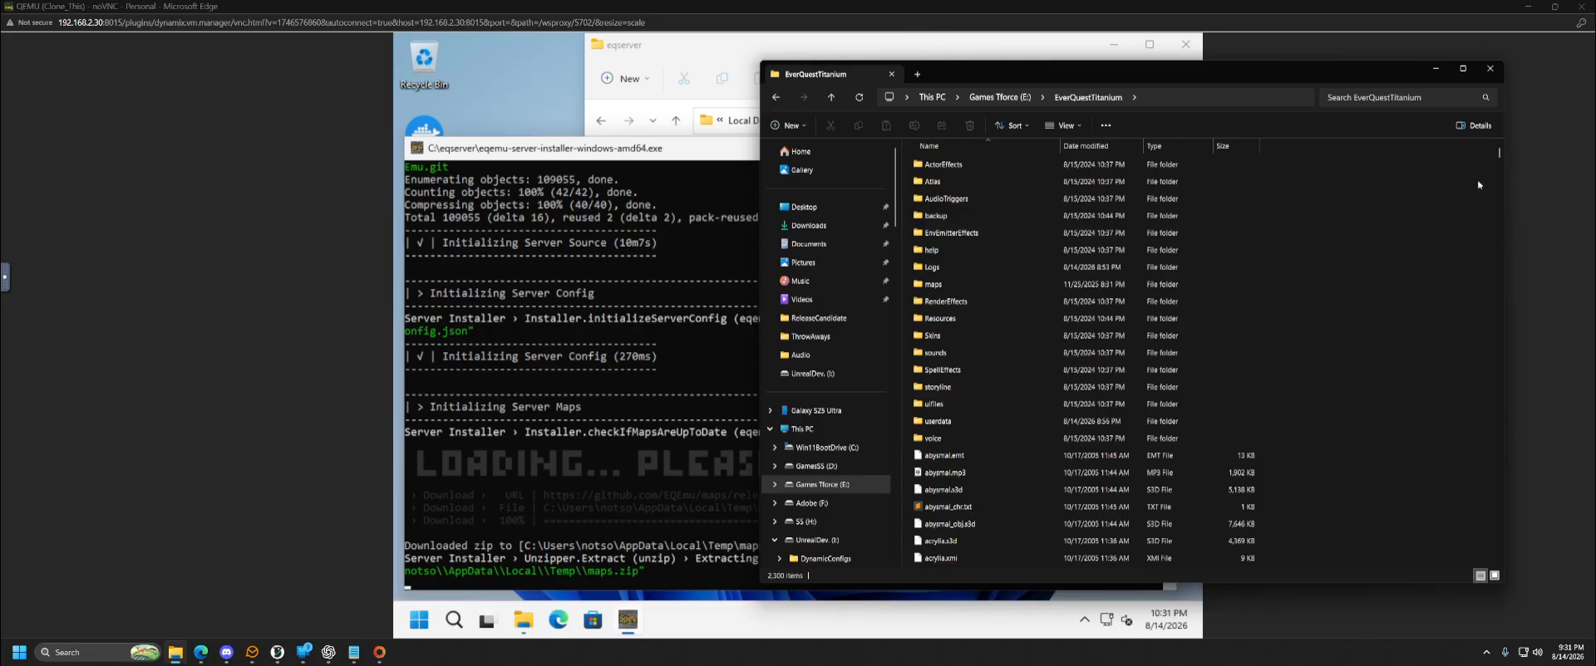
drag(1499, 154, 1499, 246)
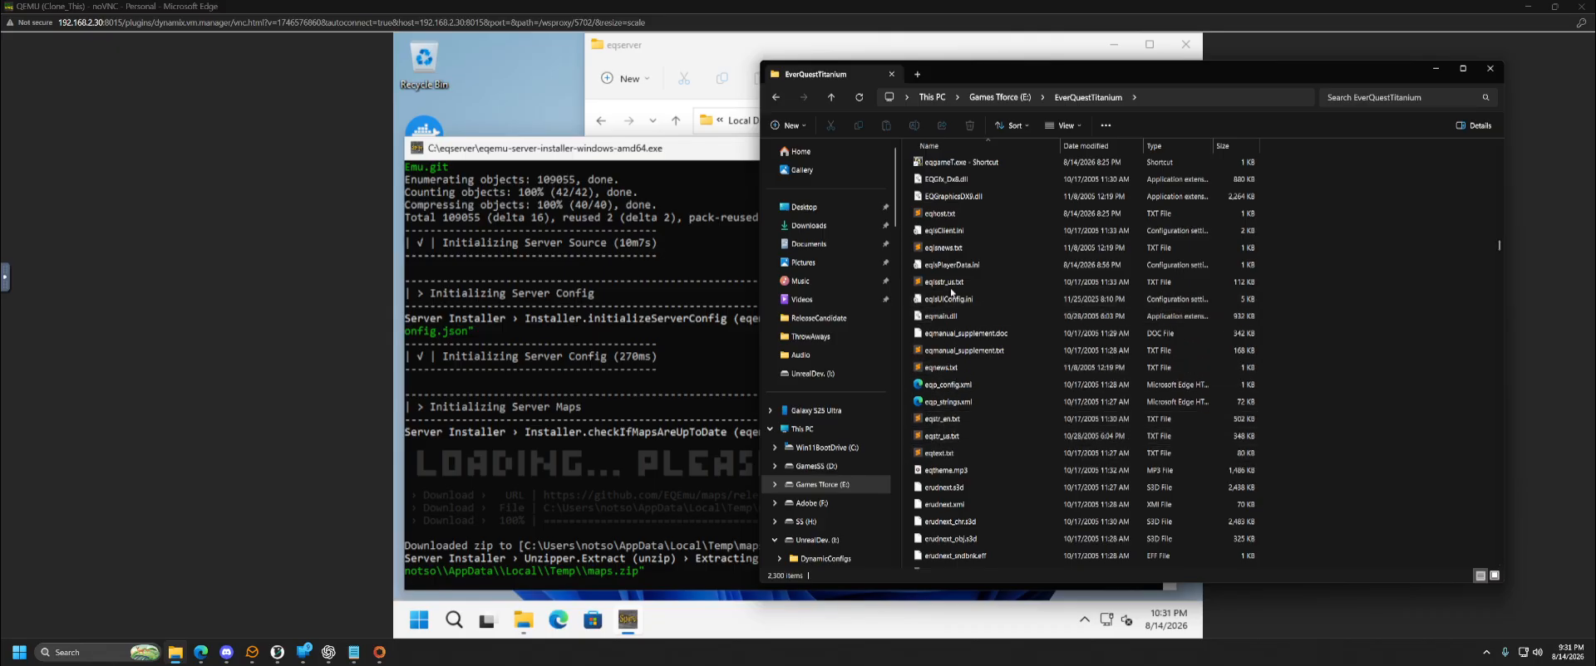
click(939, 213)
scroll(997, 316, up, 3)
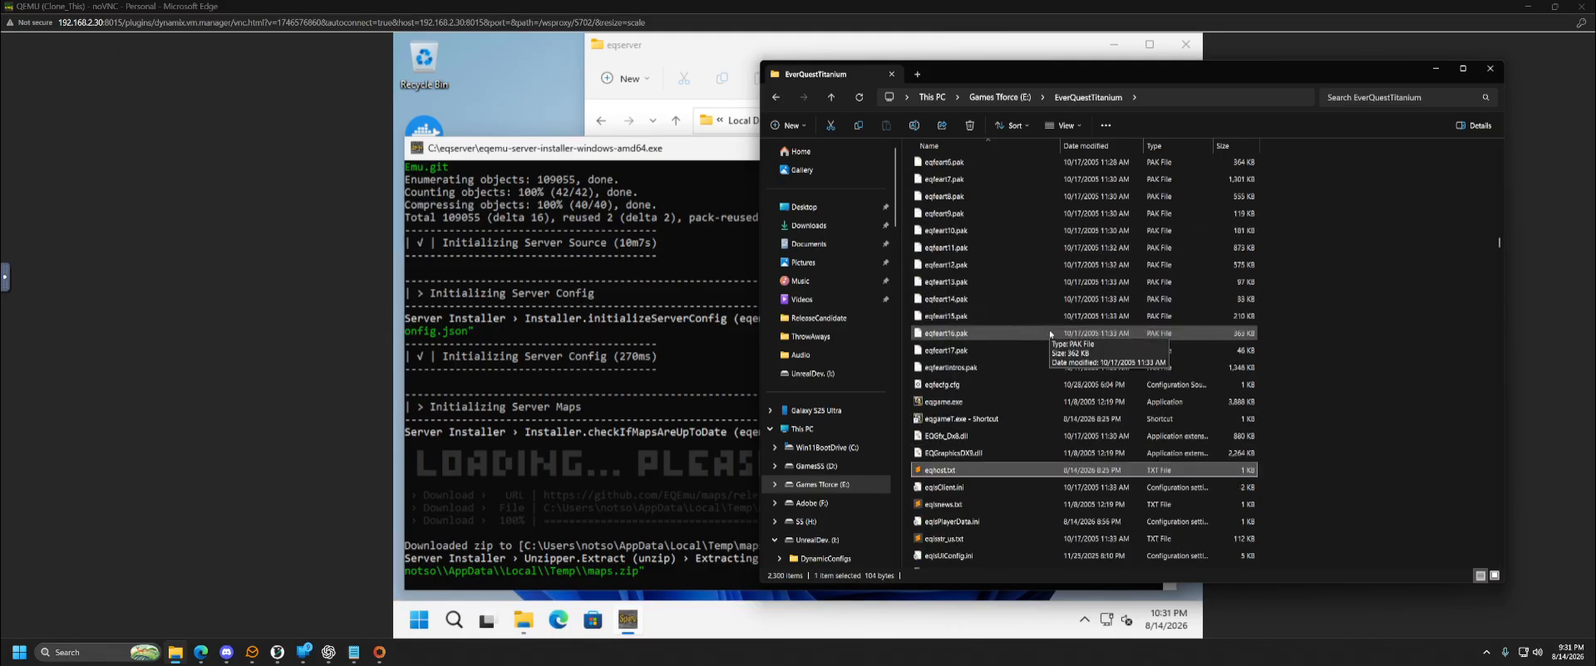
click(1435, 69)
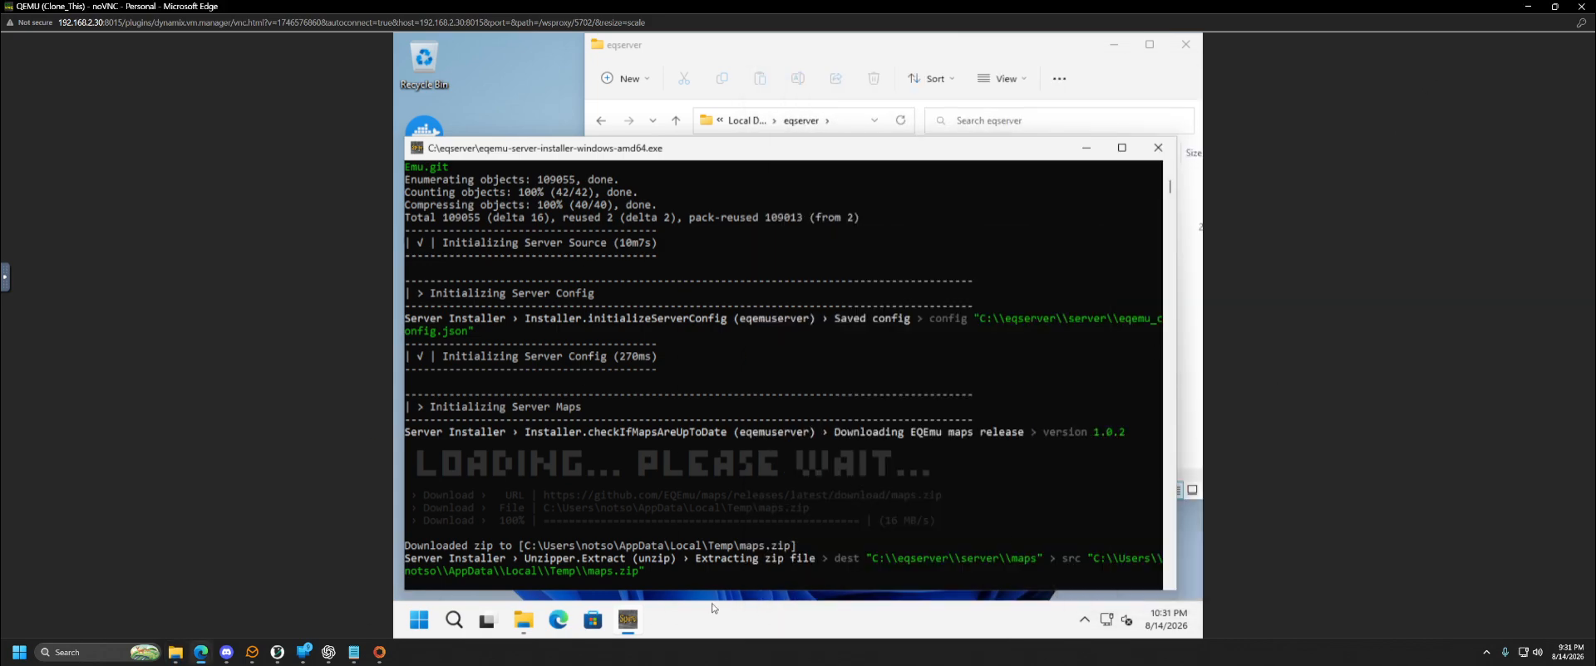
Examine the installer console output for the maps extraction and the ProjectEQ database sourcing, especially the result of sourcing create_all_tables.sql
click(655, 570)
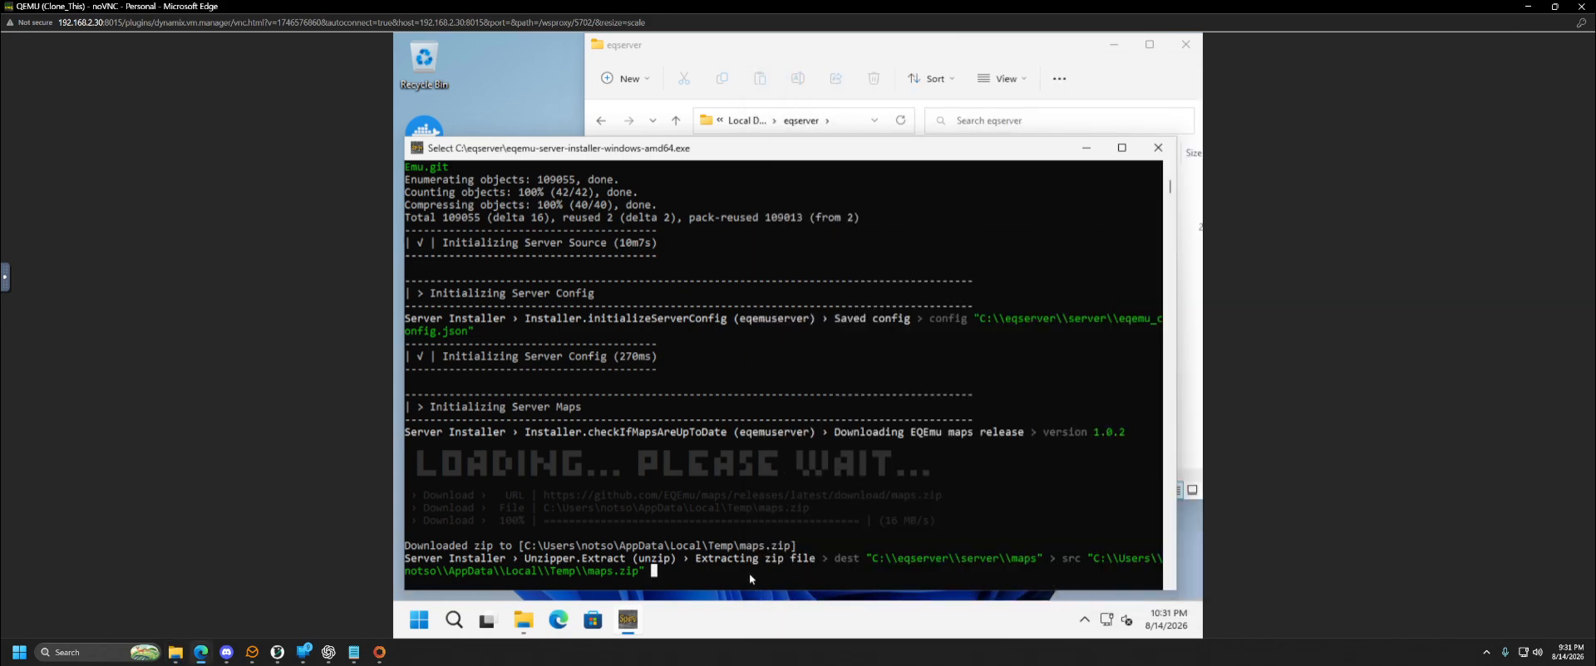
key(Escape)
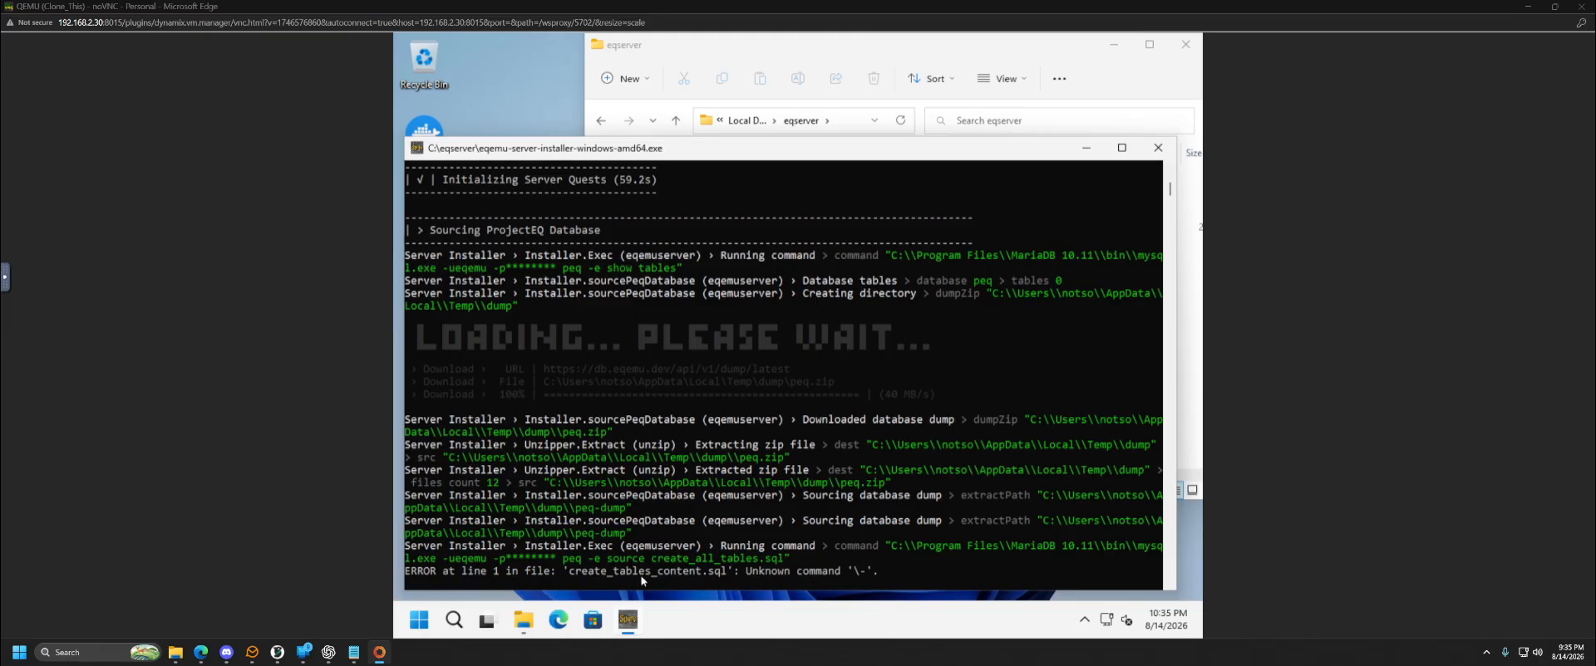
click(881, 562)
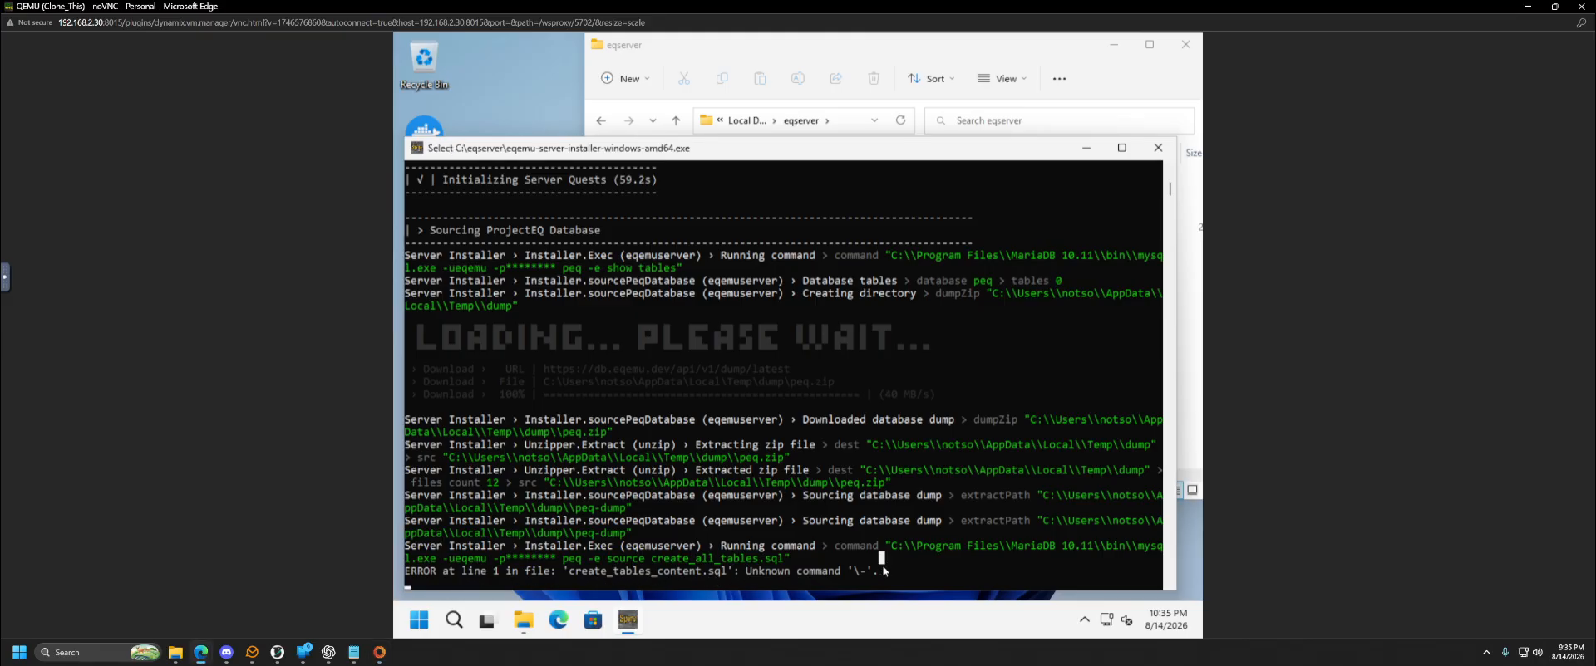
key(Escape)
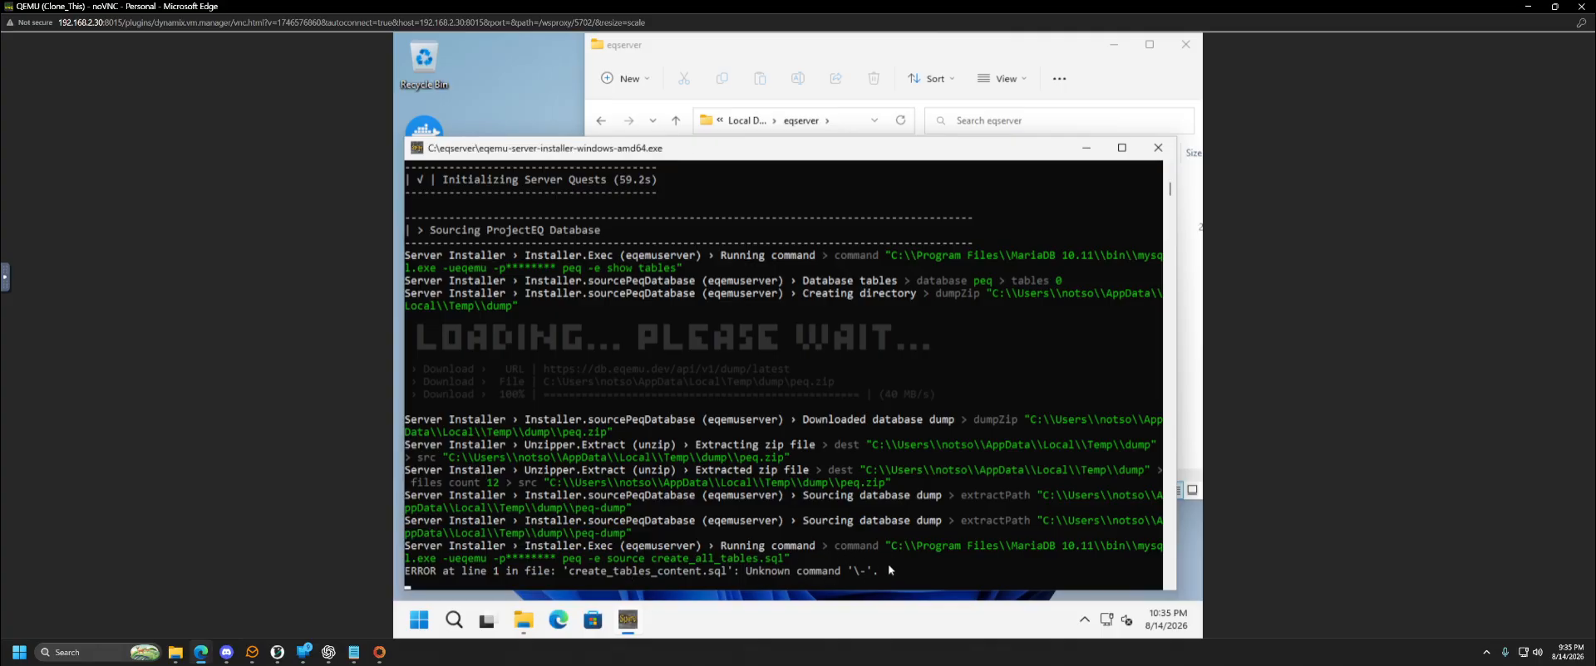
click(666, 583)
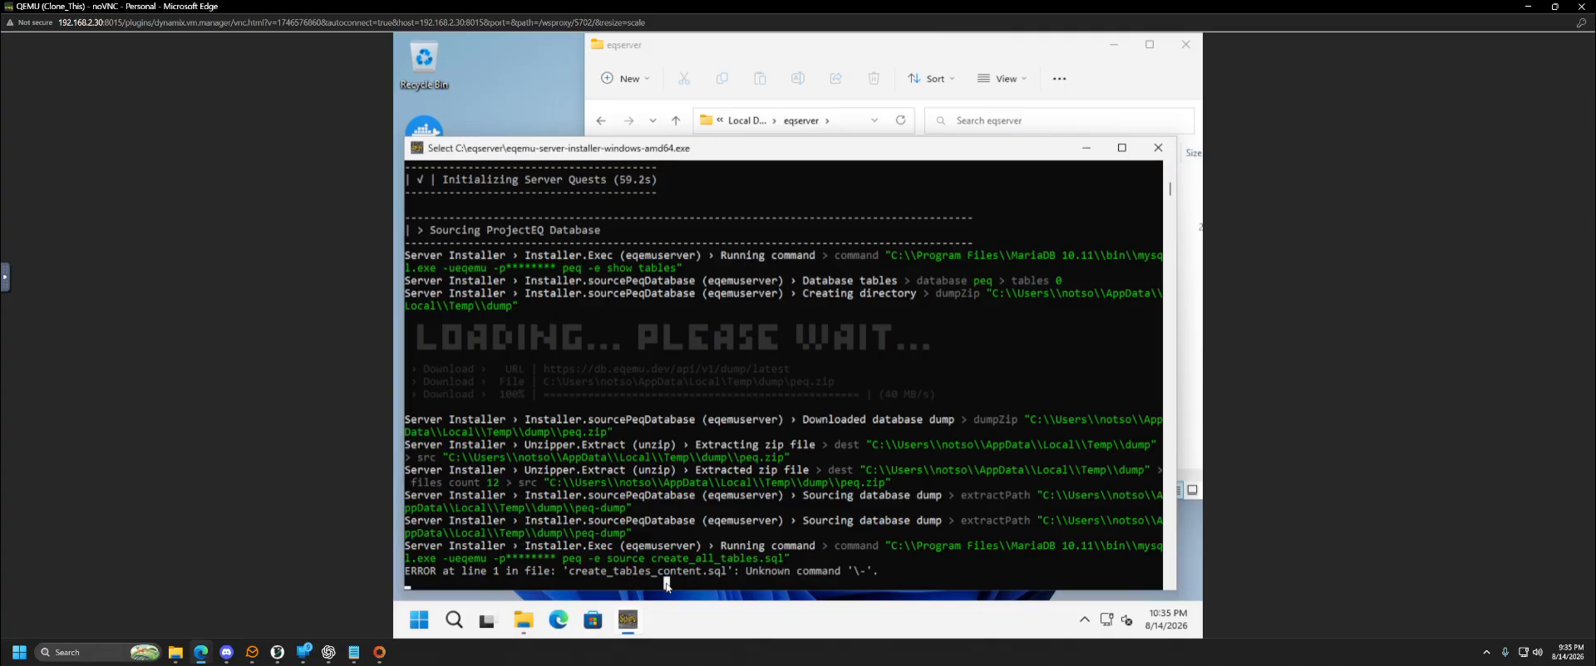
key(Escape)
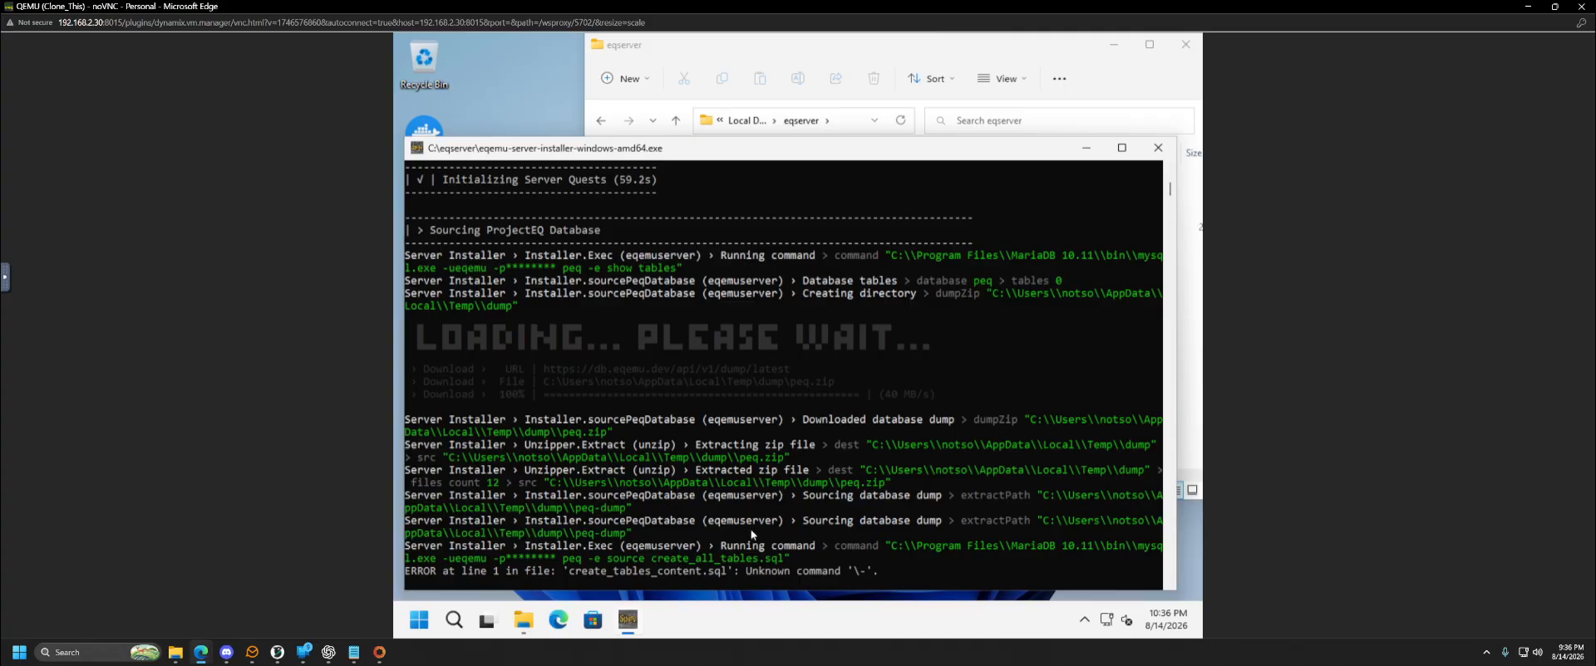
scroll(890, 545, down, 1)
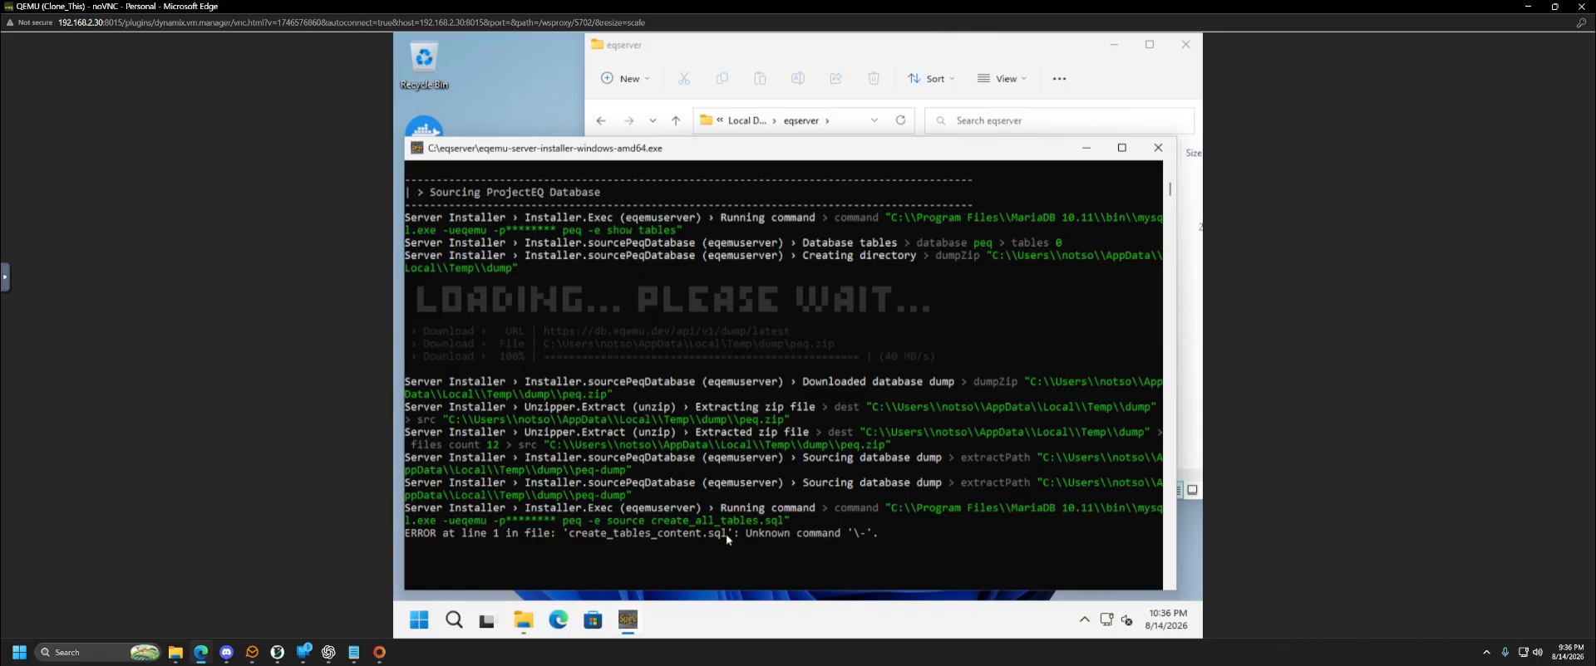
drag(441, 536, 529, 532)
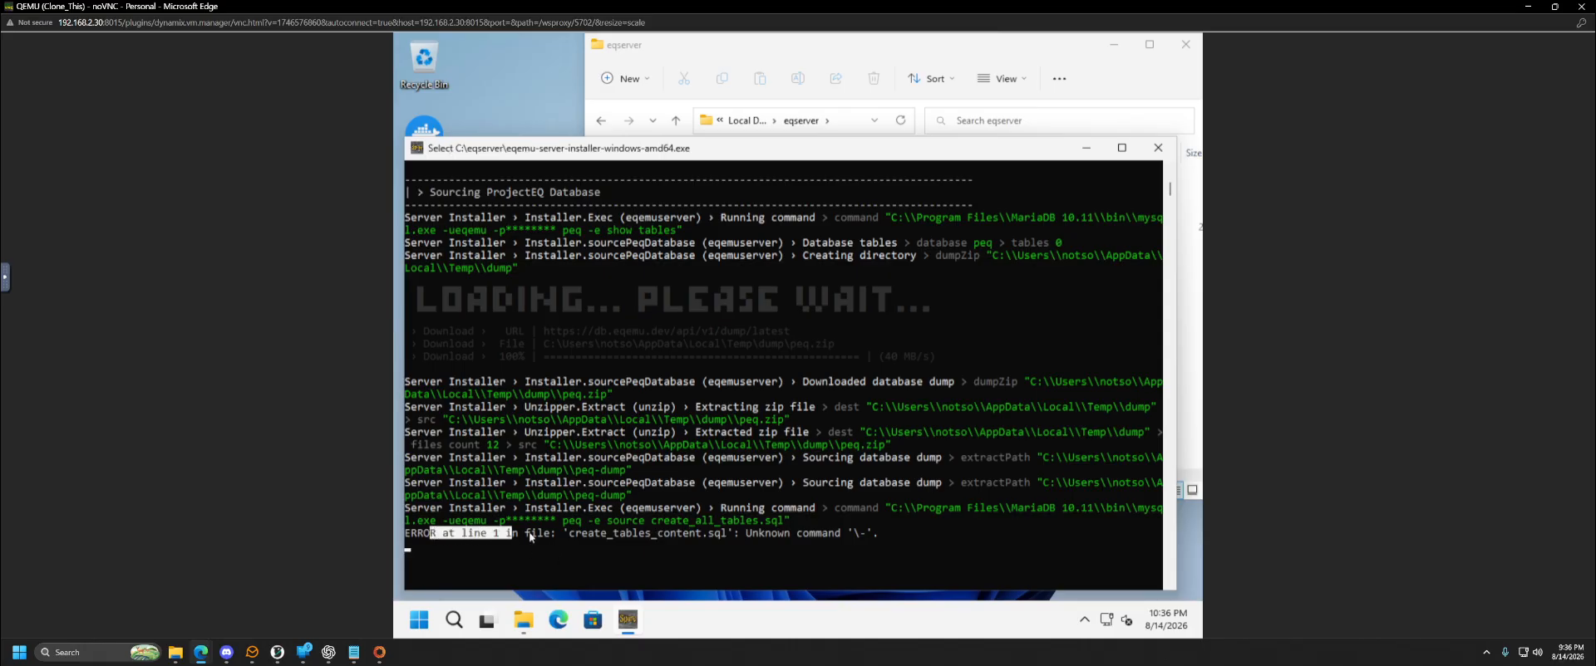
click(559, 545)
click(900, 520)
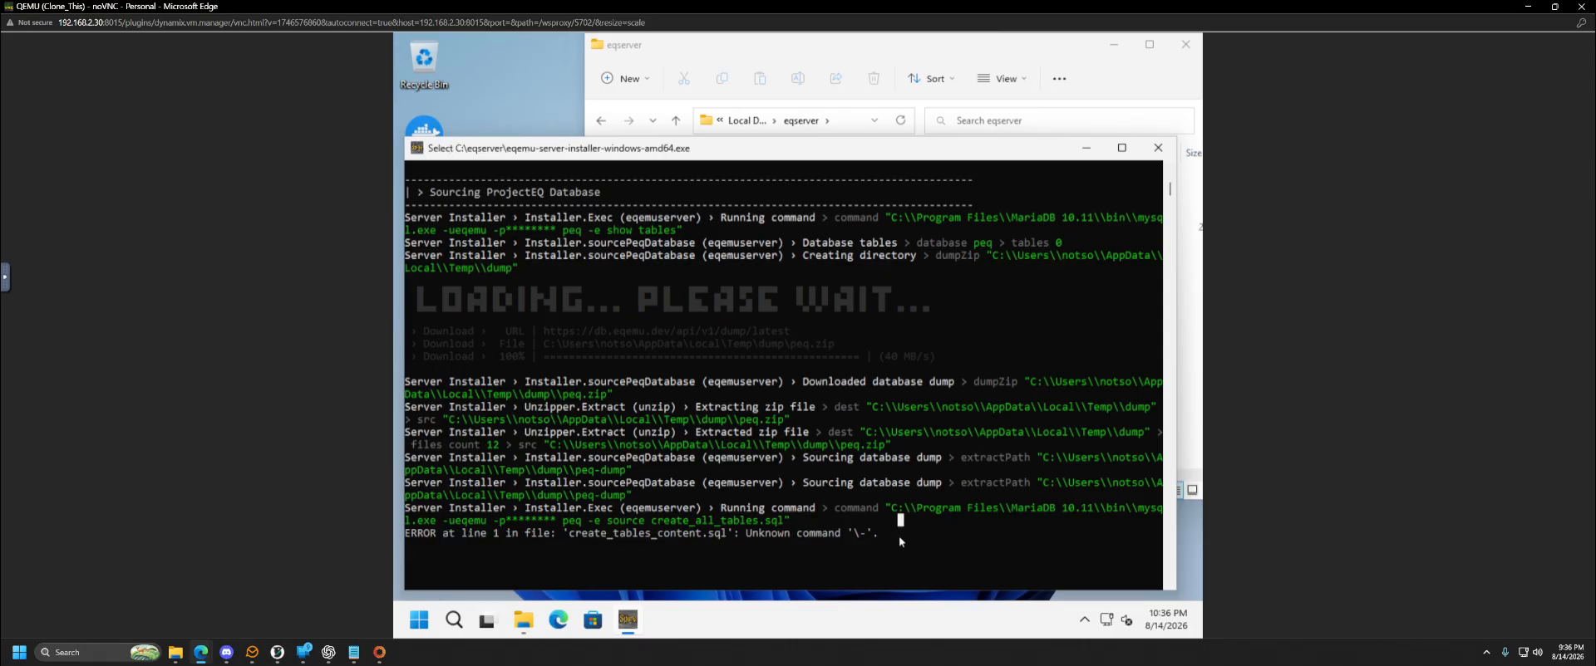
Resume the paused installer console and check its output through the Spire installation and initialization stages
click(902, 536)
key(Return)
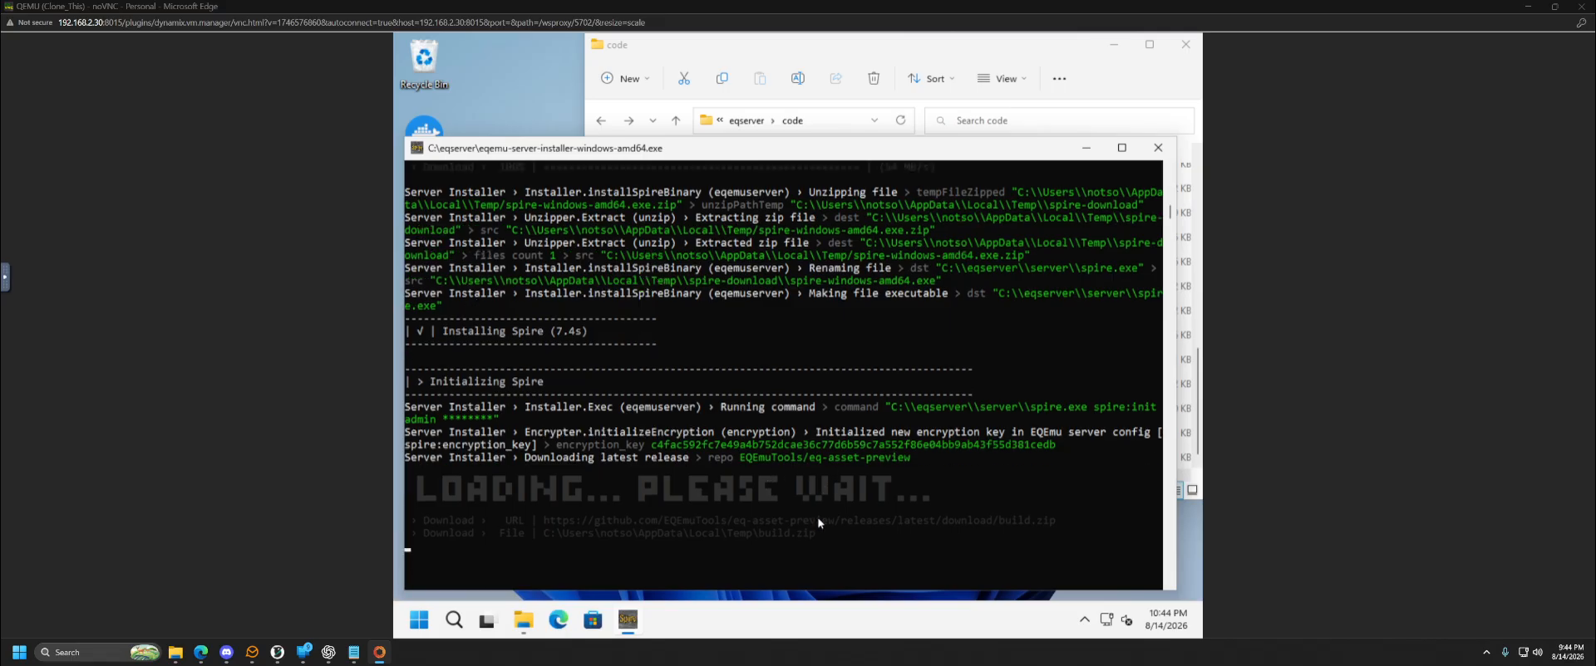
scroll(721, 543, up, 1)
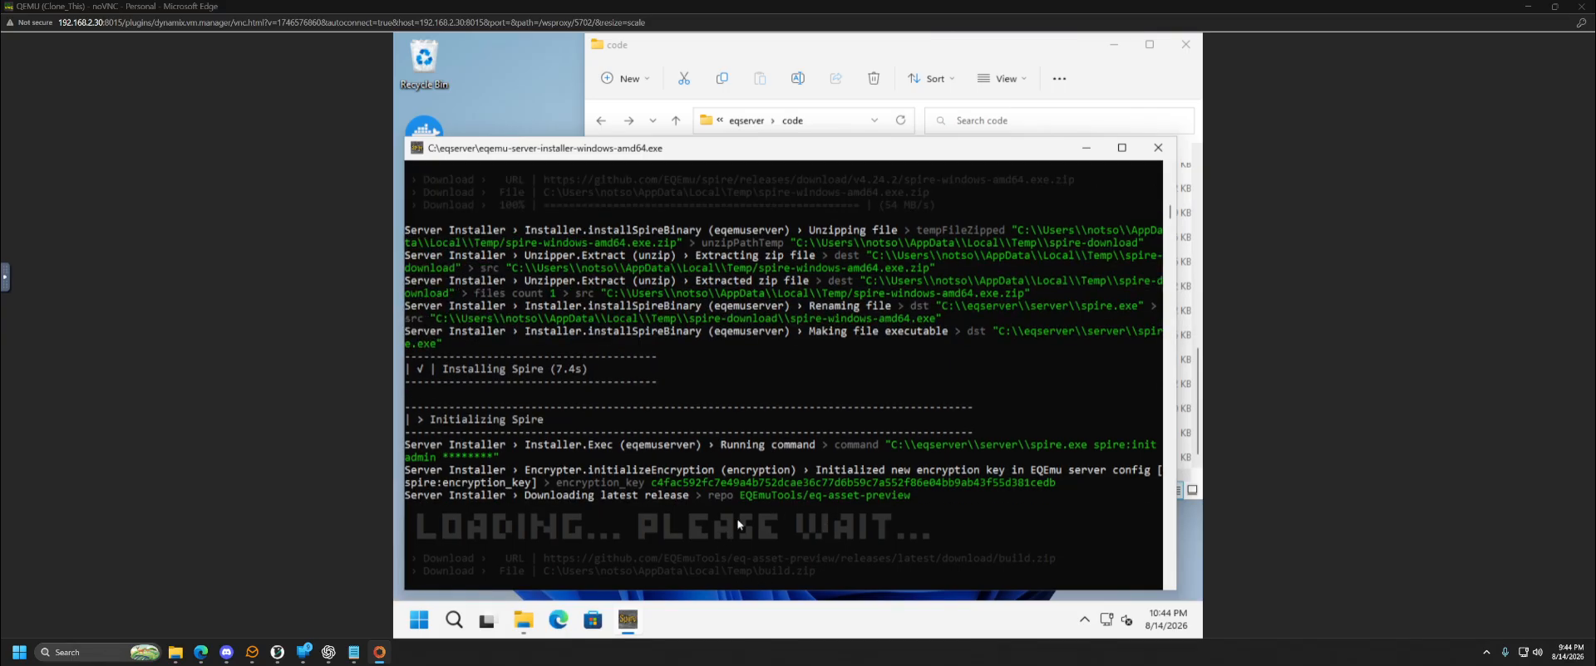
scroll(738, 525, down, 1)
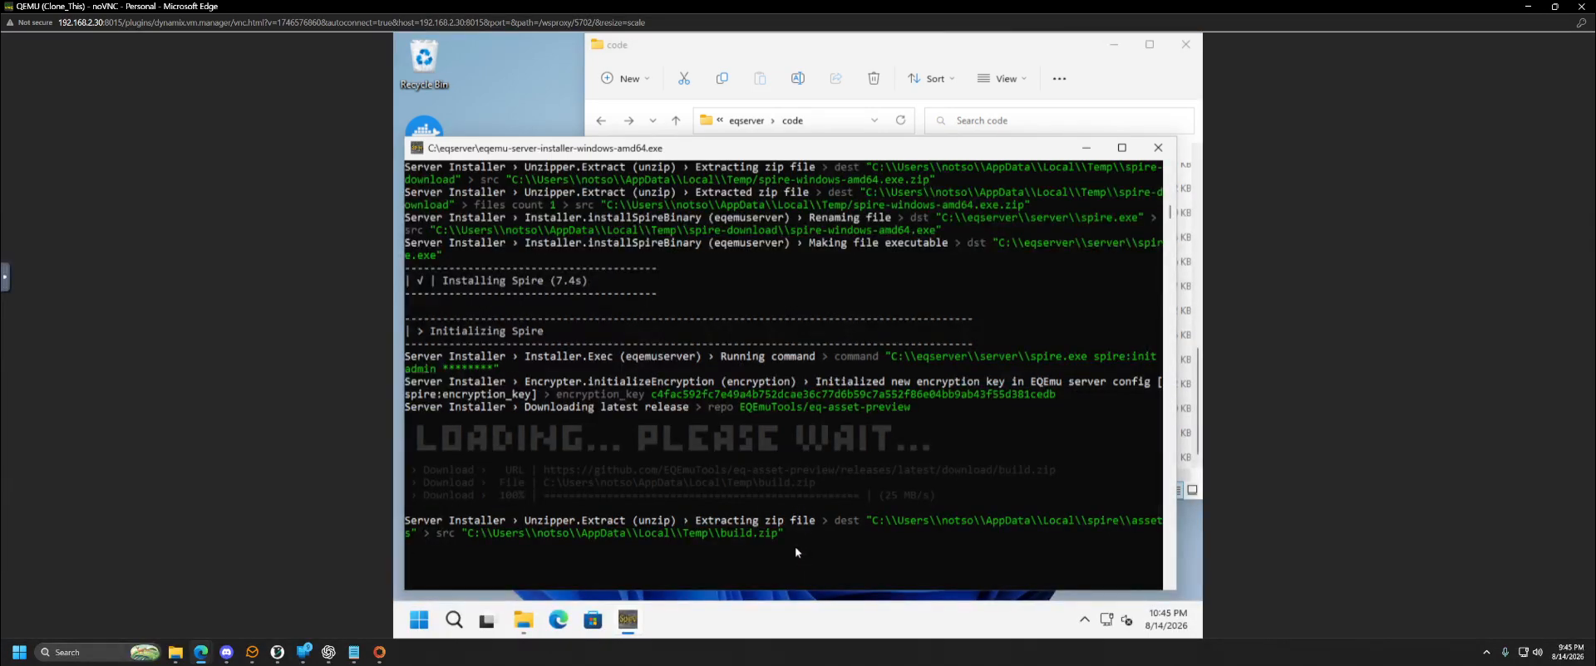
scroll(794, 552, up, 1)
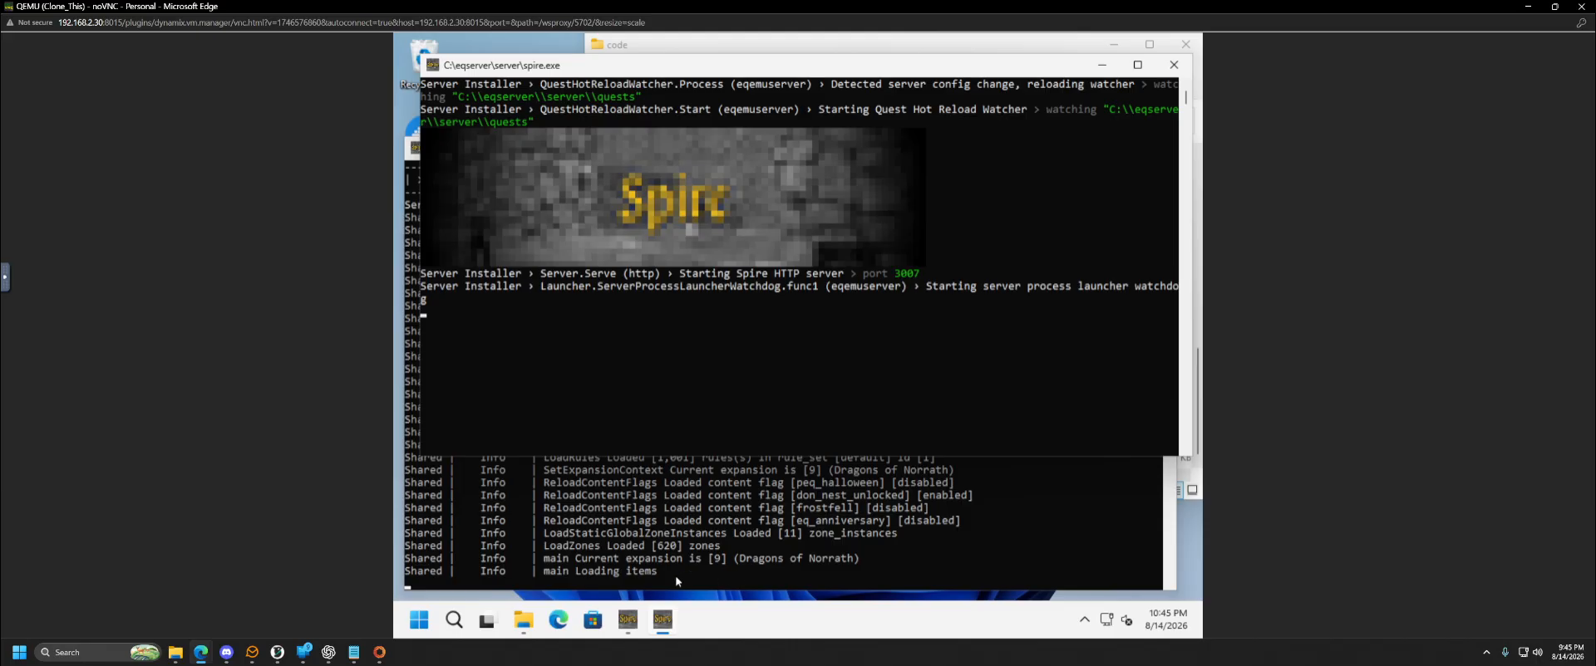
click(734, 575)
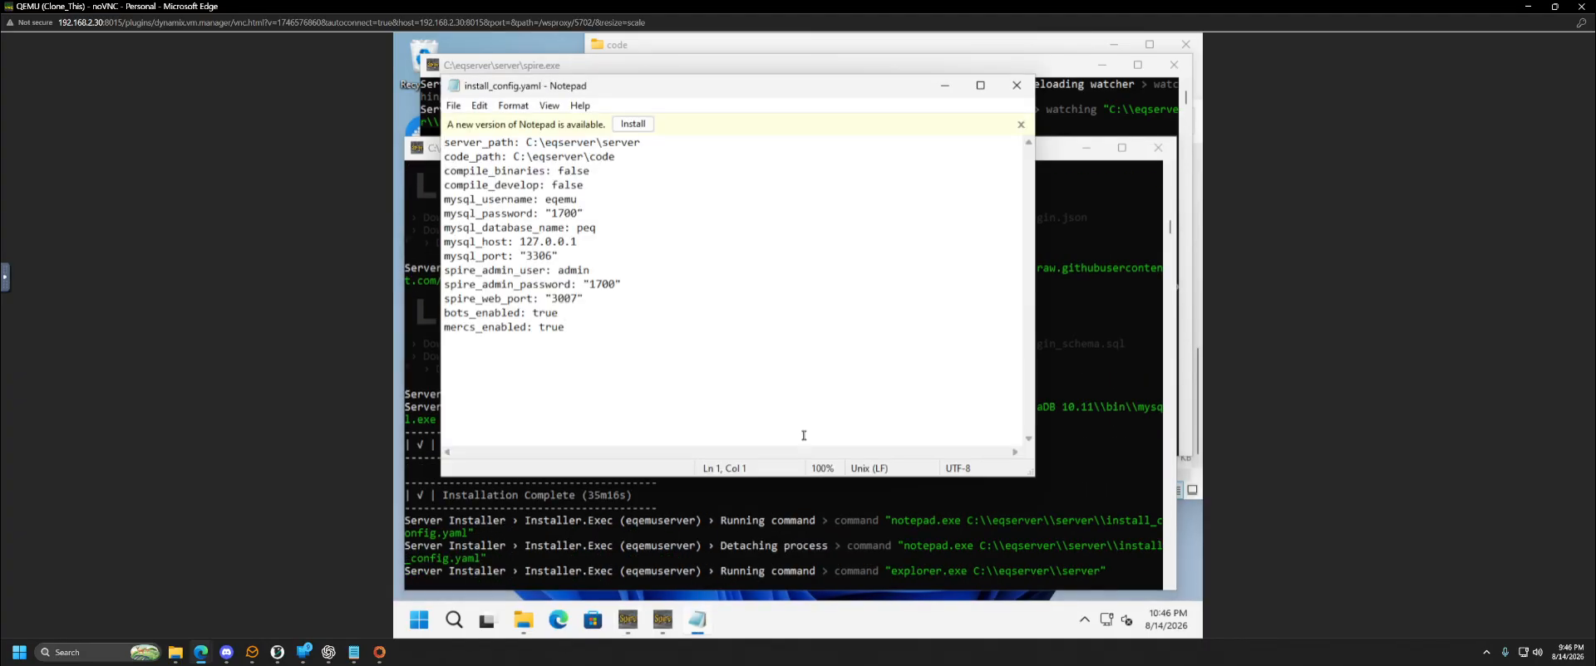
Review the MySQL and Spire admin credentials in install_config.yaml, then minimize the file
click(552, 213)
double_click(574, 212)
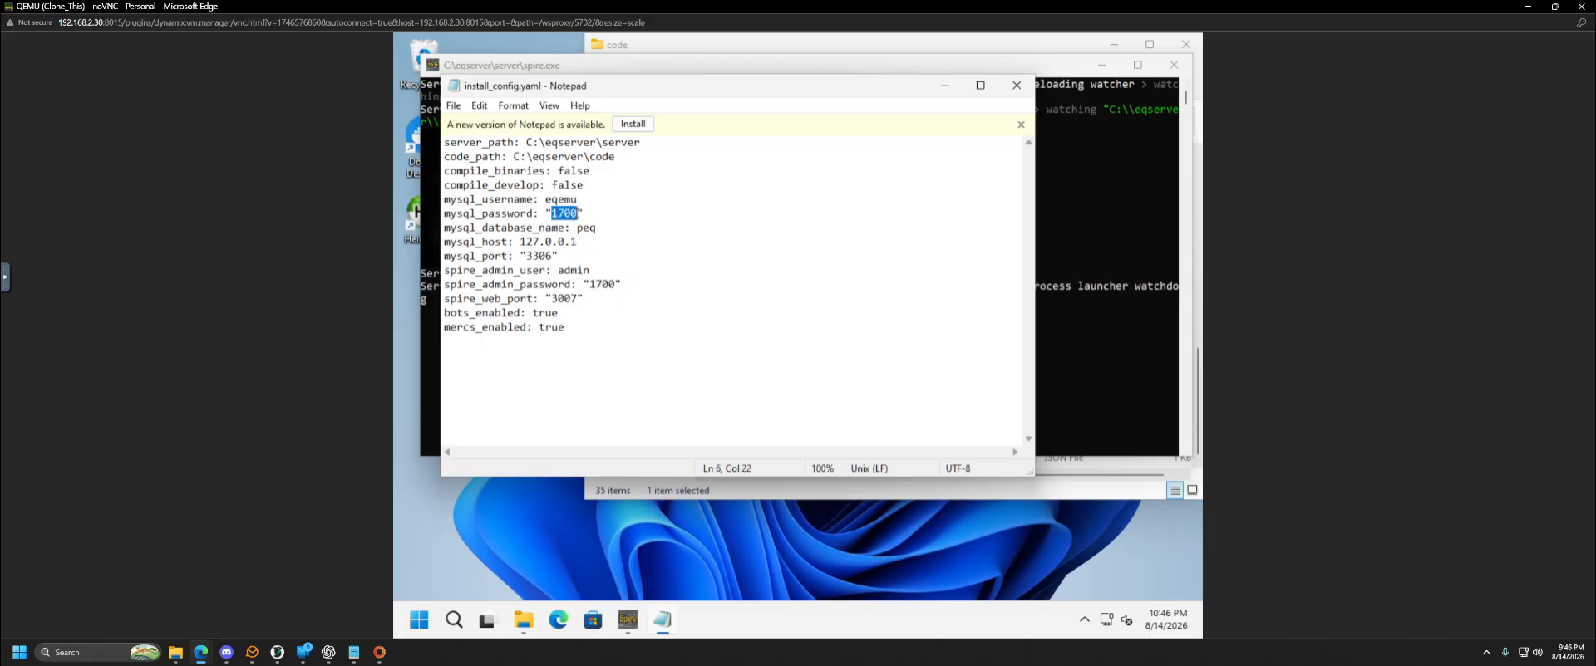
click(589, 204)
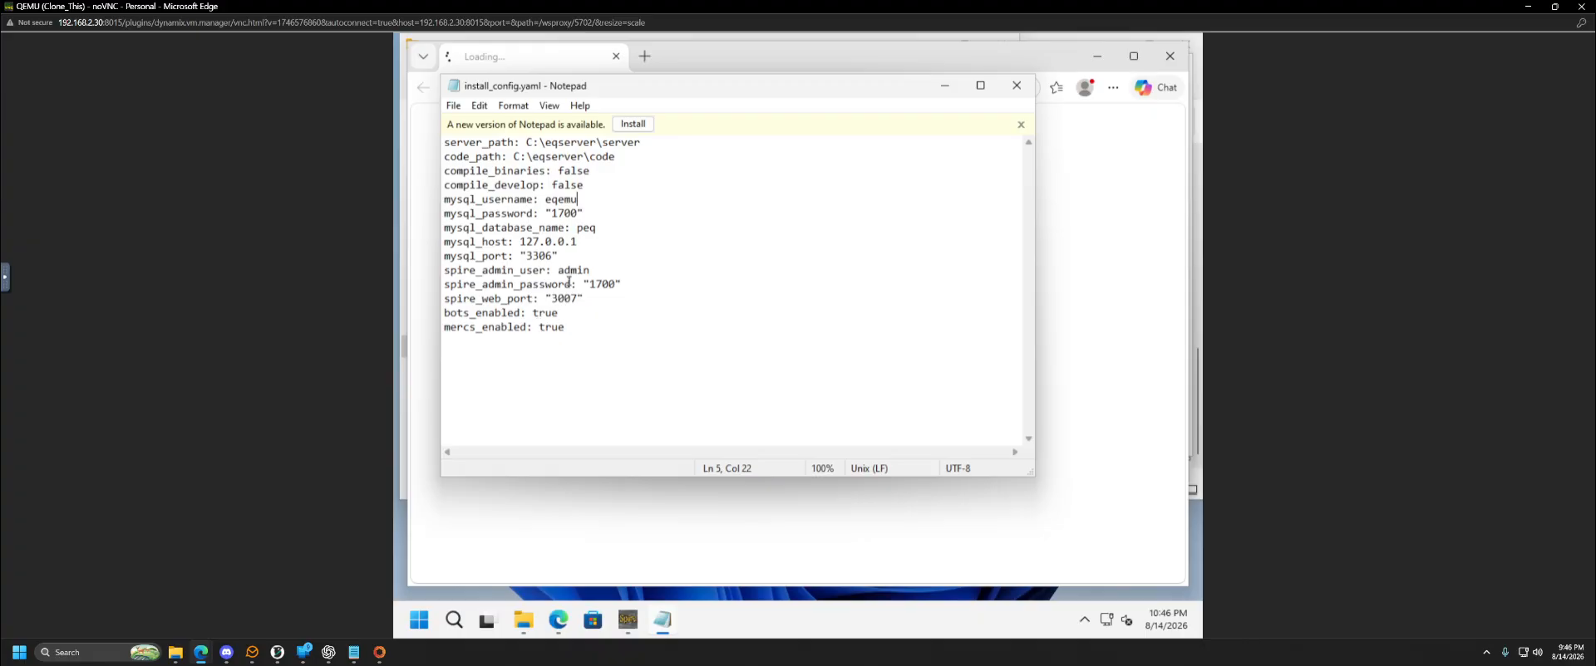
click(944, 86)
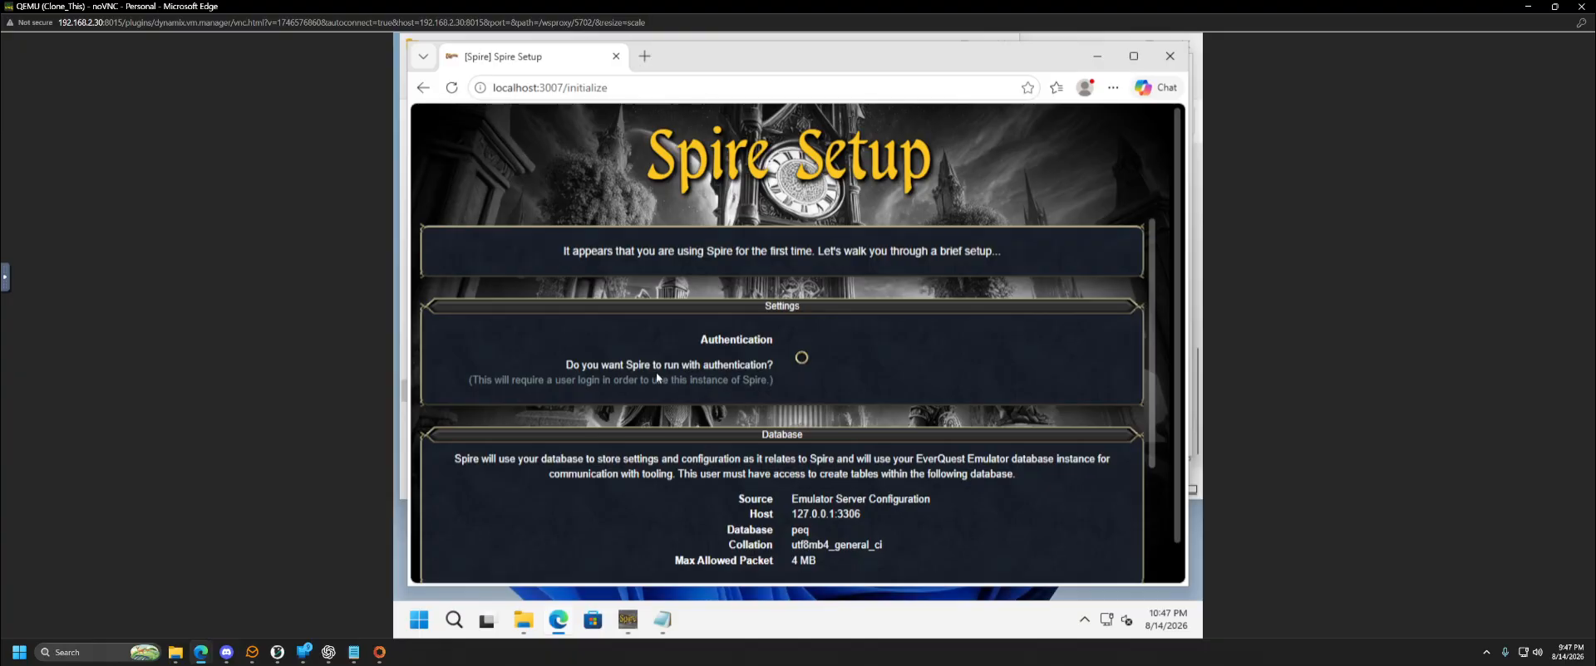
Finish and confirm the Spire setup with authentication left off, and close install_config.yaml
click(802, 359)
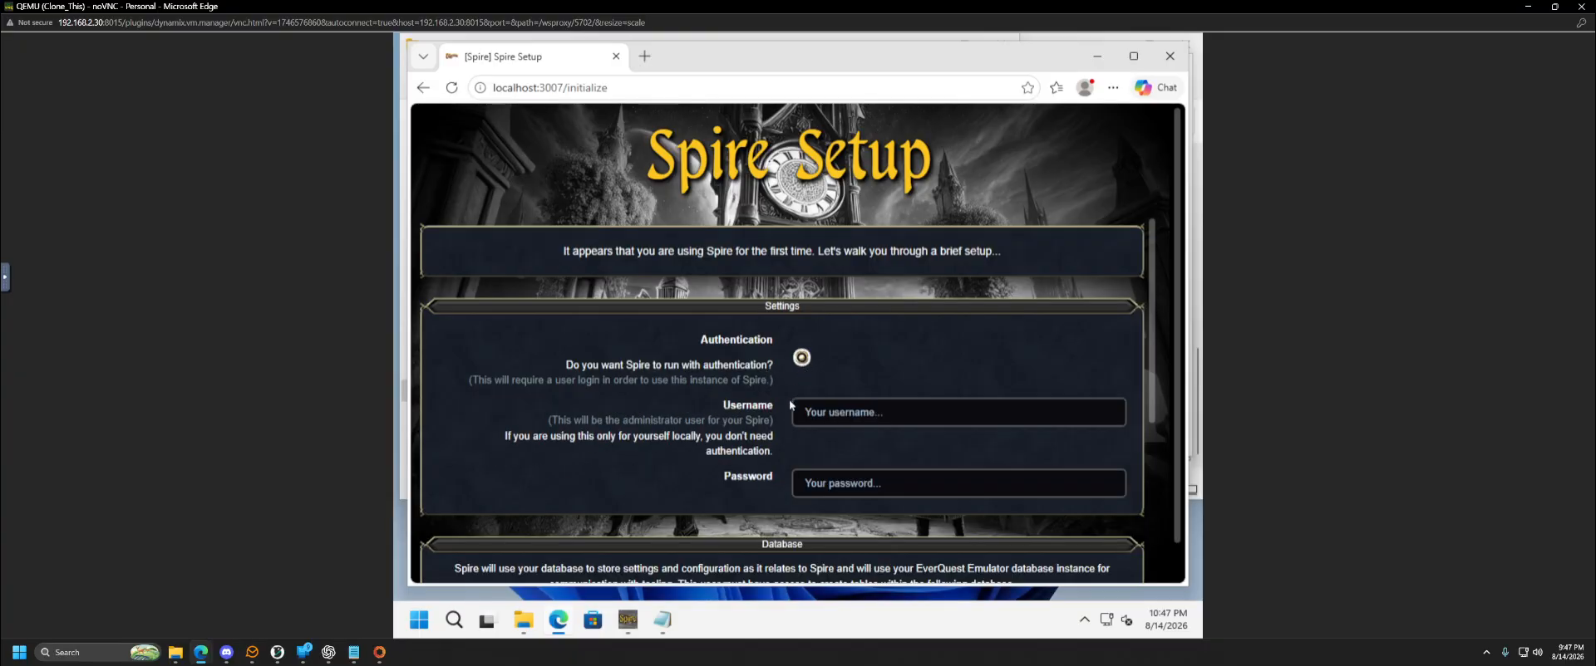
click(802, 358)
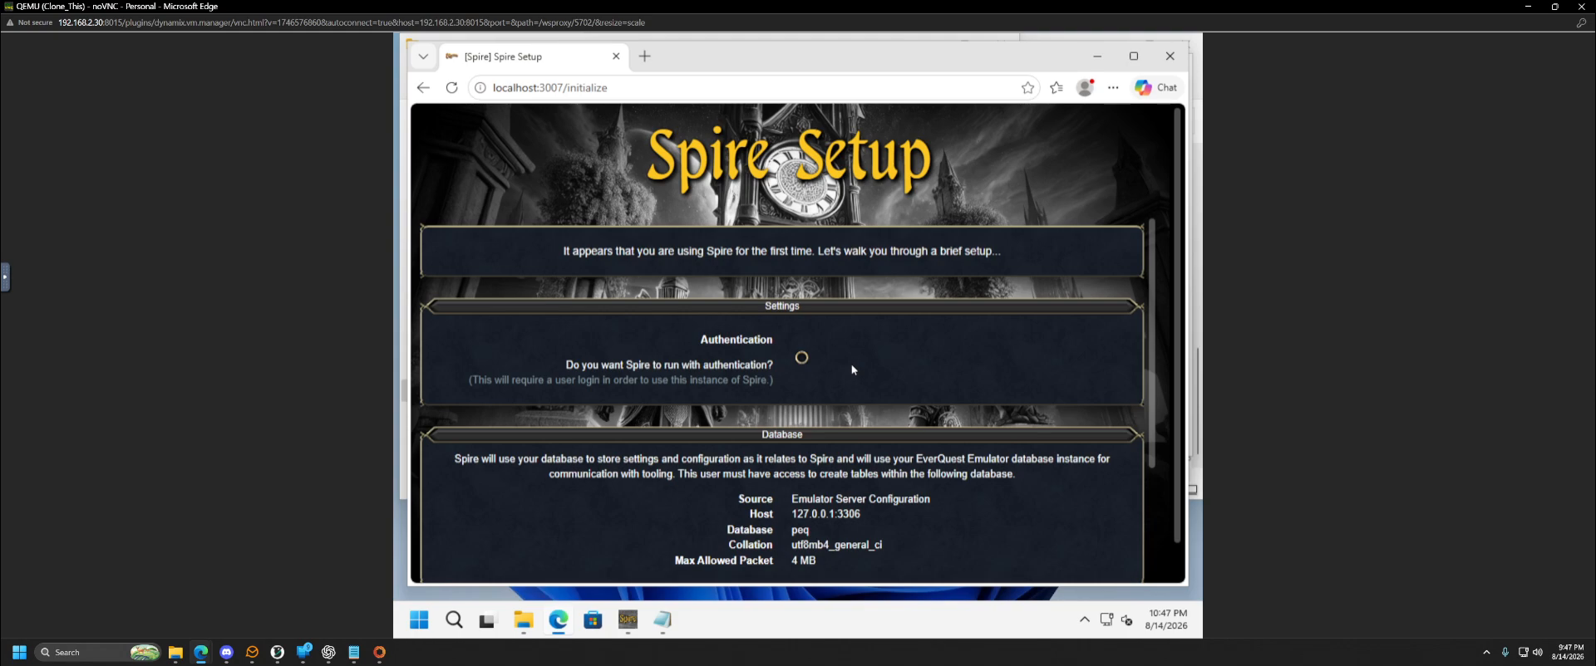
scroll(683, 421, down, 2)
scroll(683, 421, down, 1)
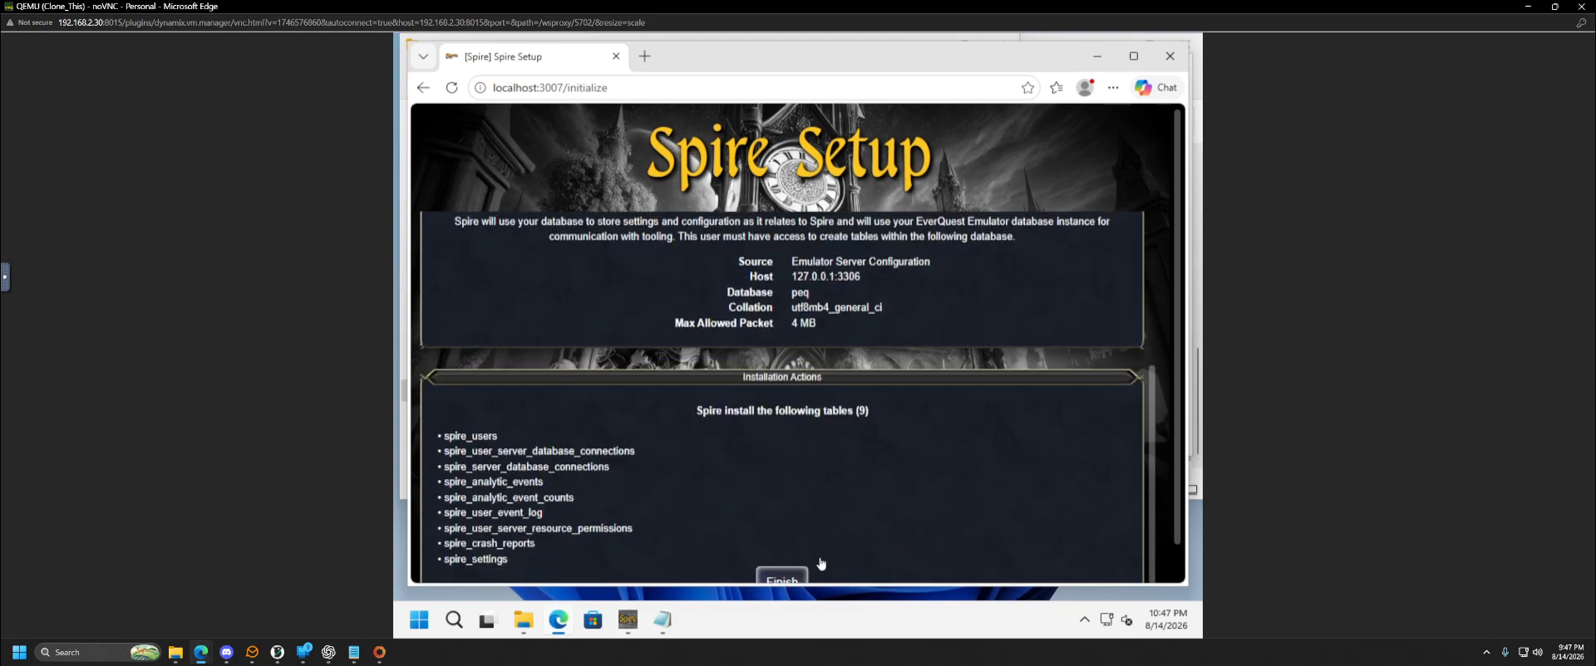
click(789, 579)
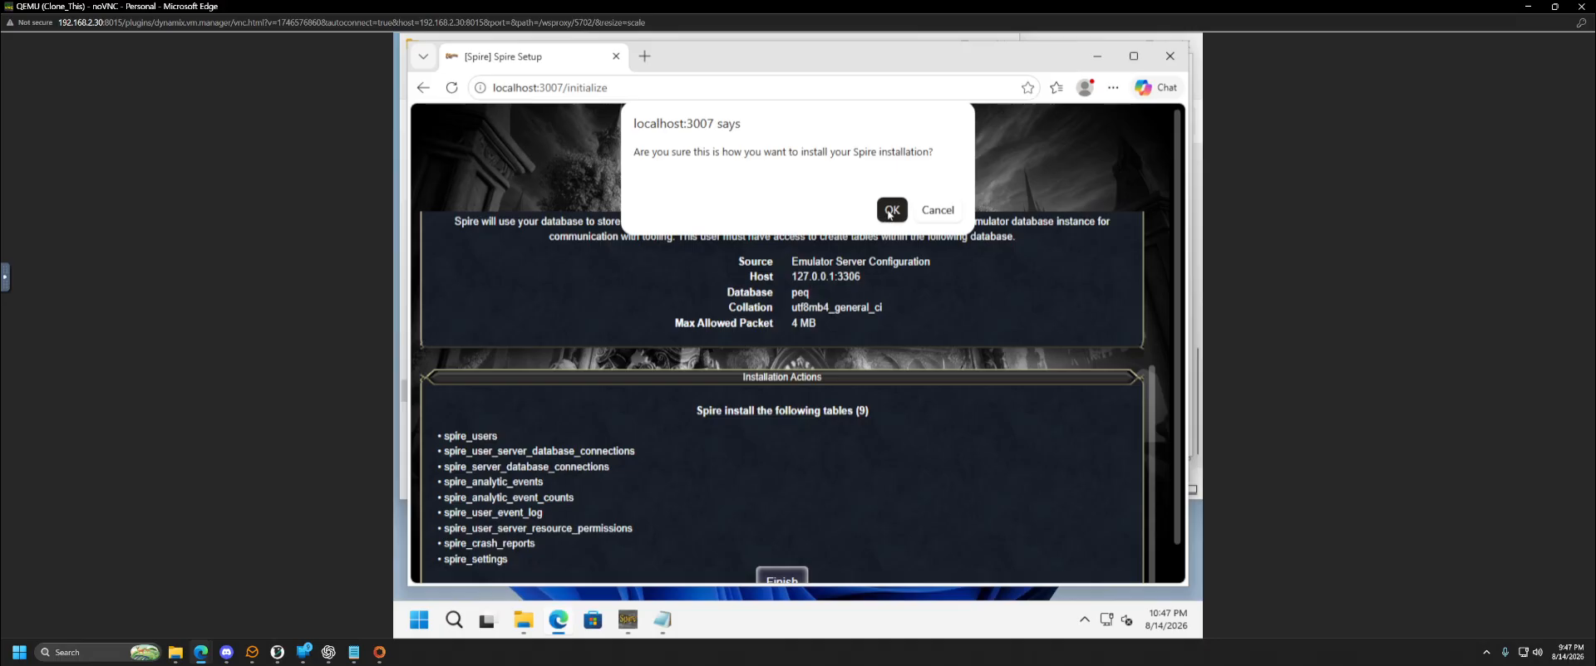
click(892, 209)
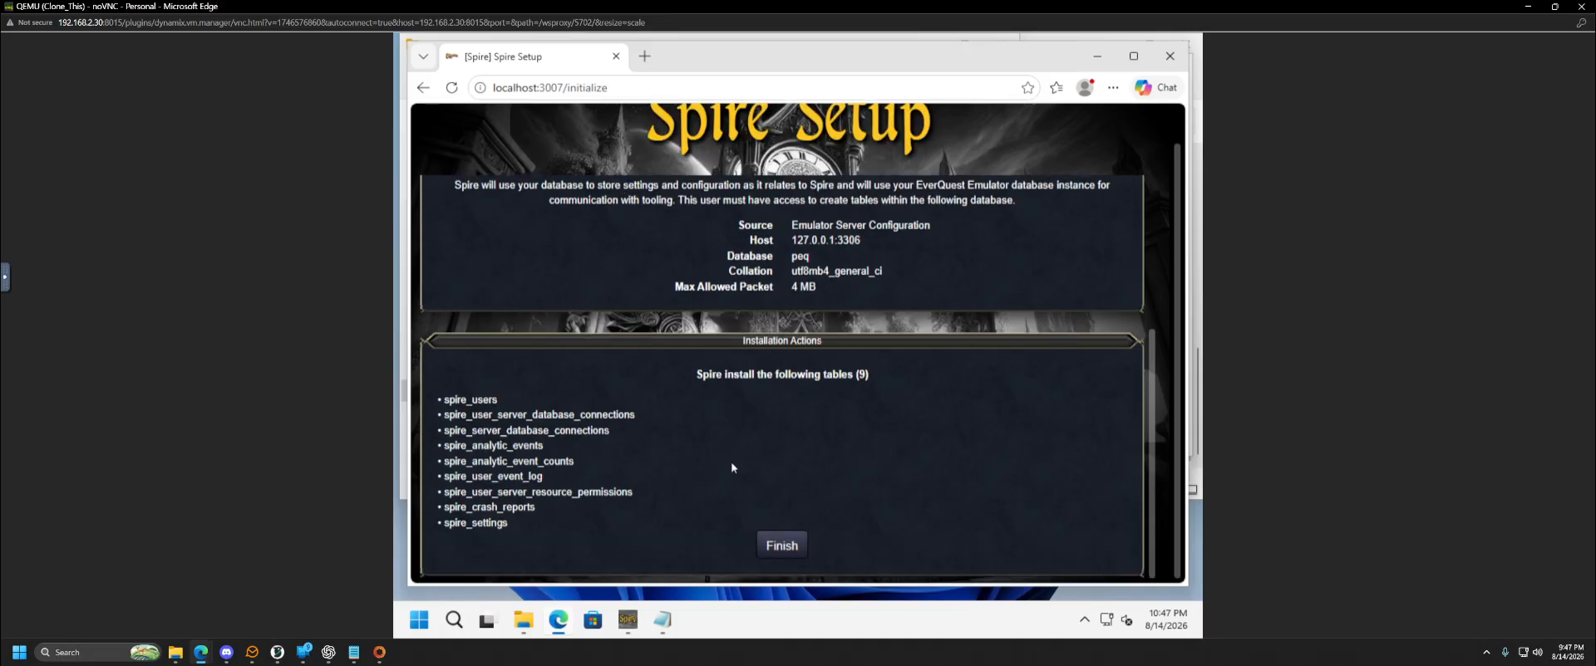
click(664, 620)
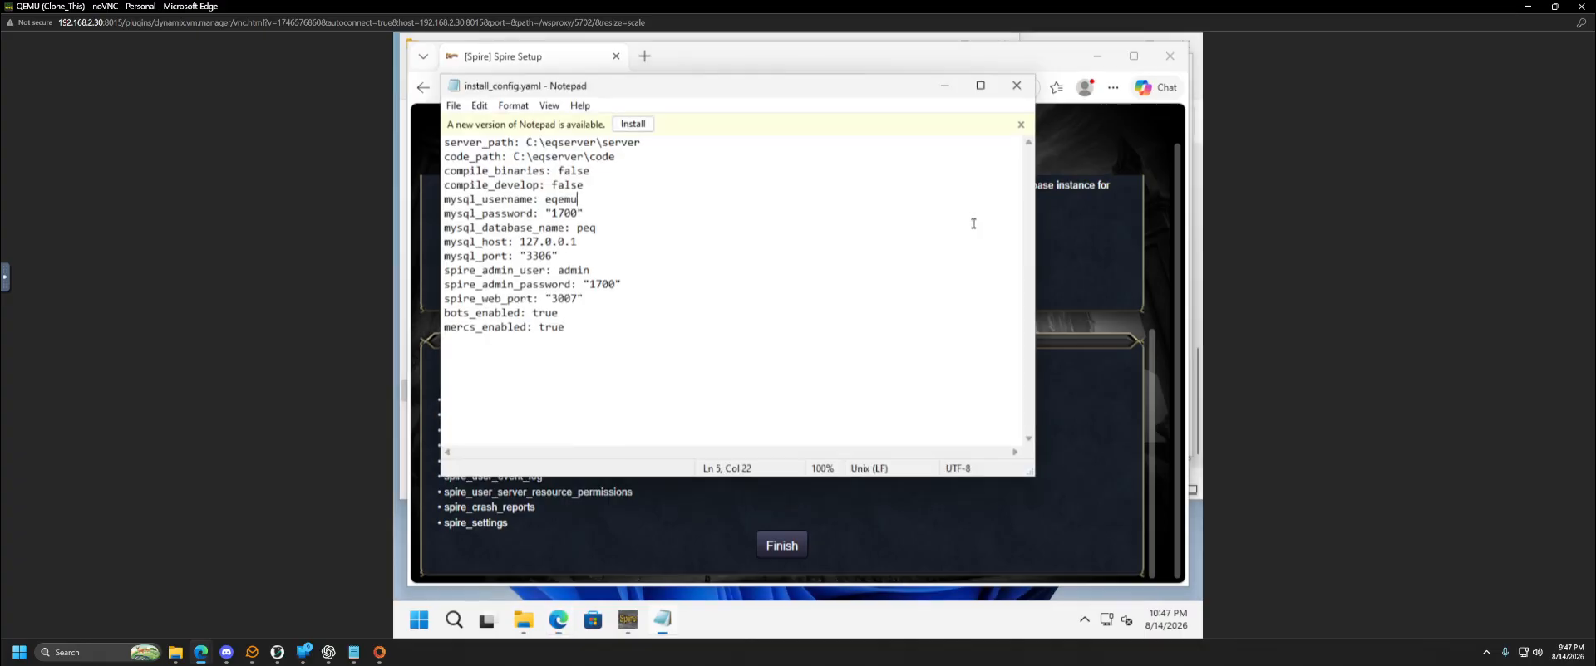
click(1016, 85)
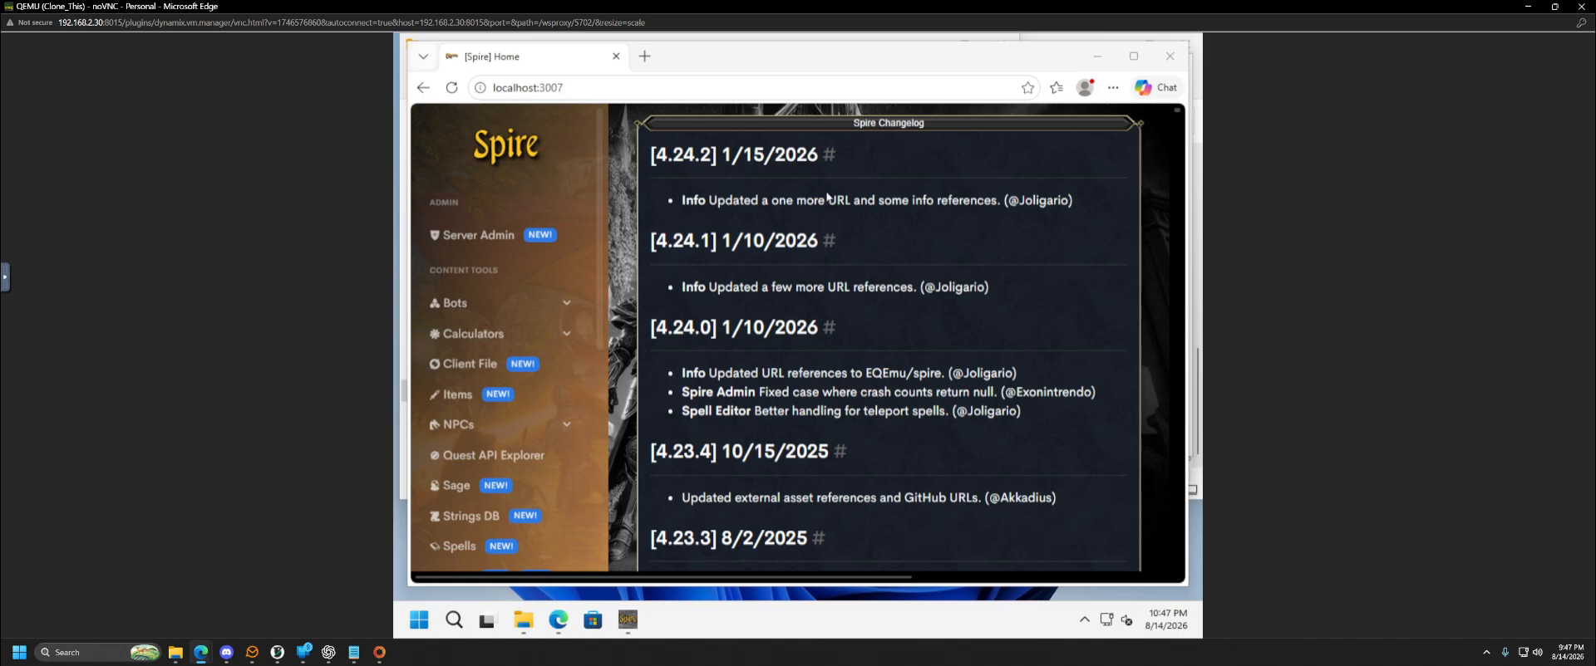
Open Spire's Server Admin dashboard and choose Power On for the World server to bring up the Start Server options
click(484, 238)
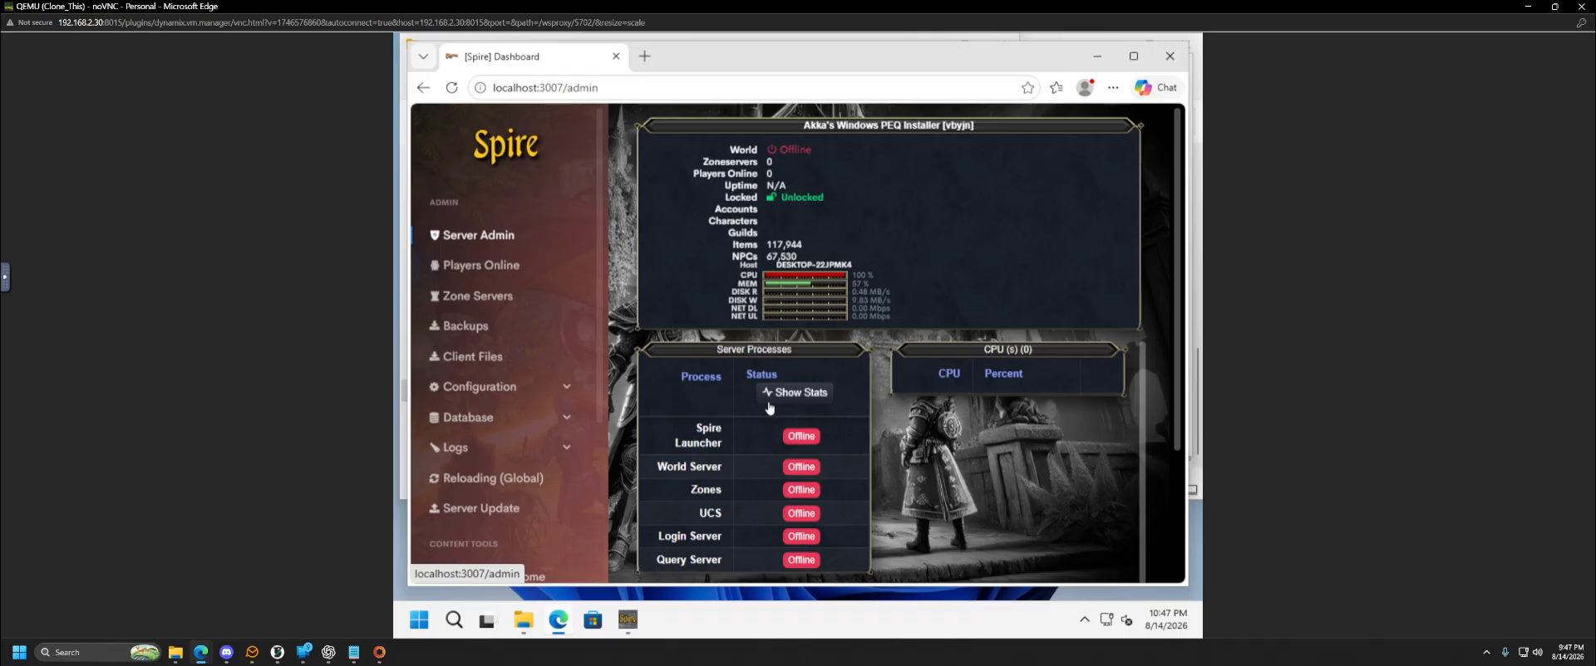
scroll(719, 436, down, 2)
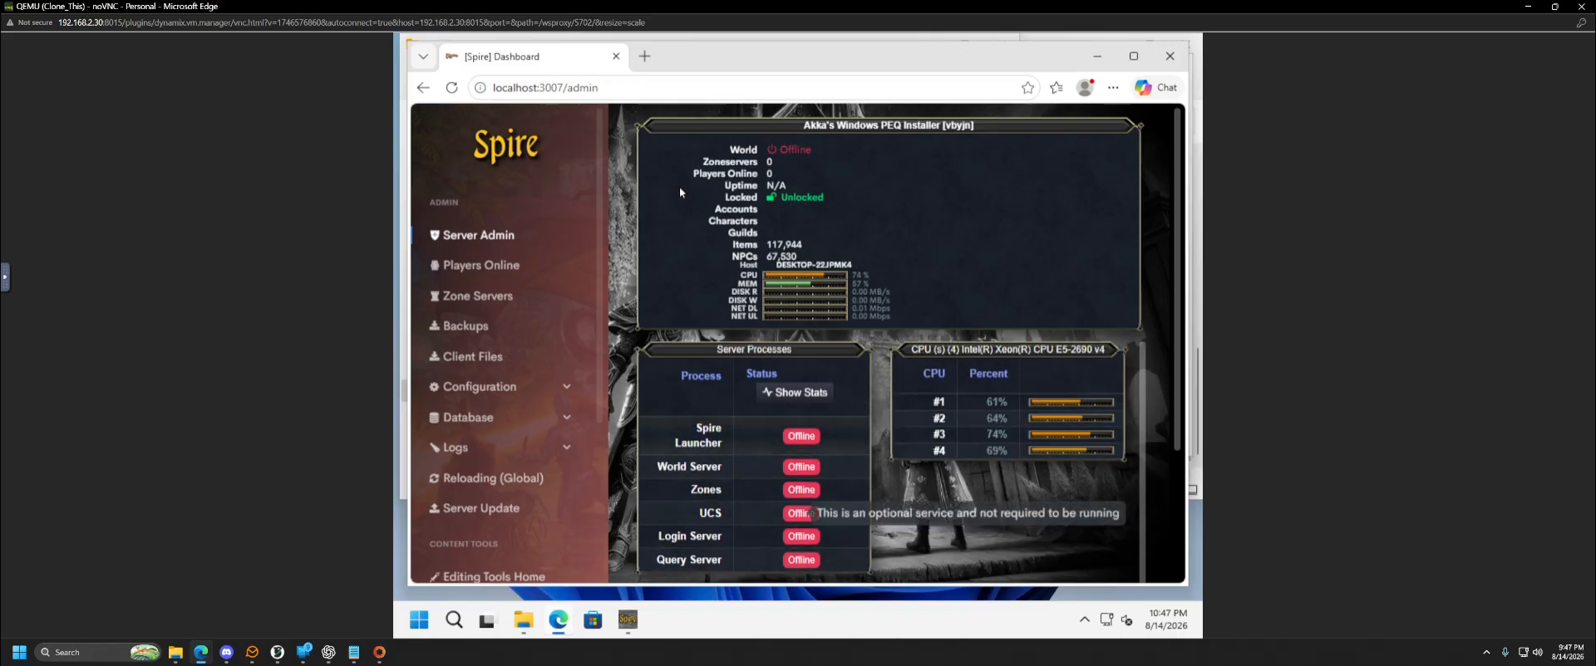
click(795, 153)
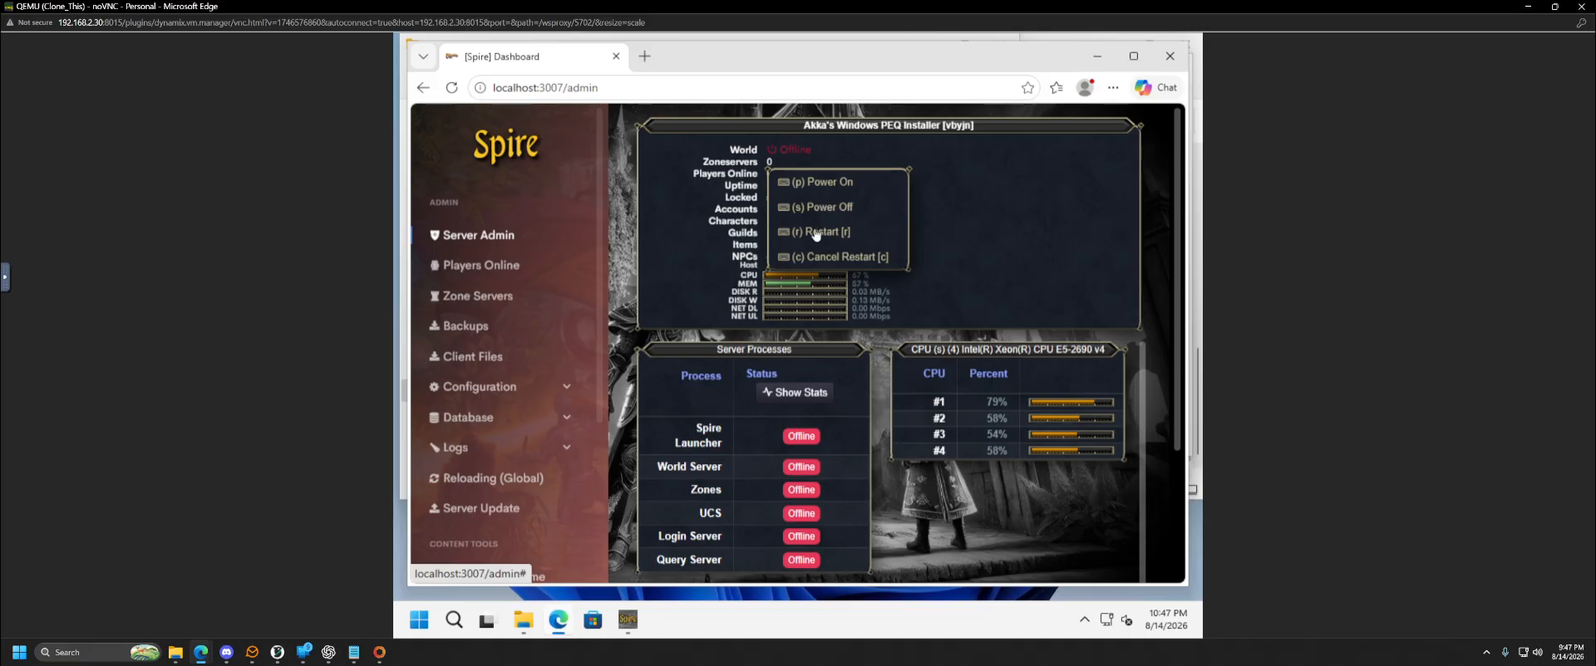
click(822, 182)
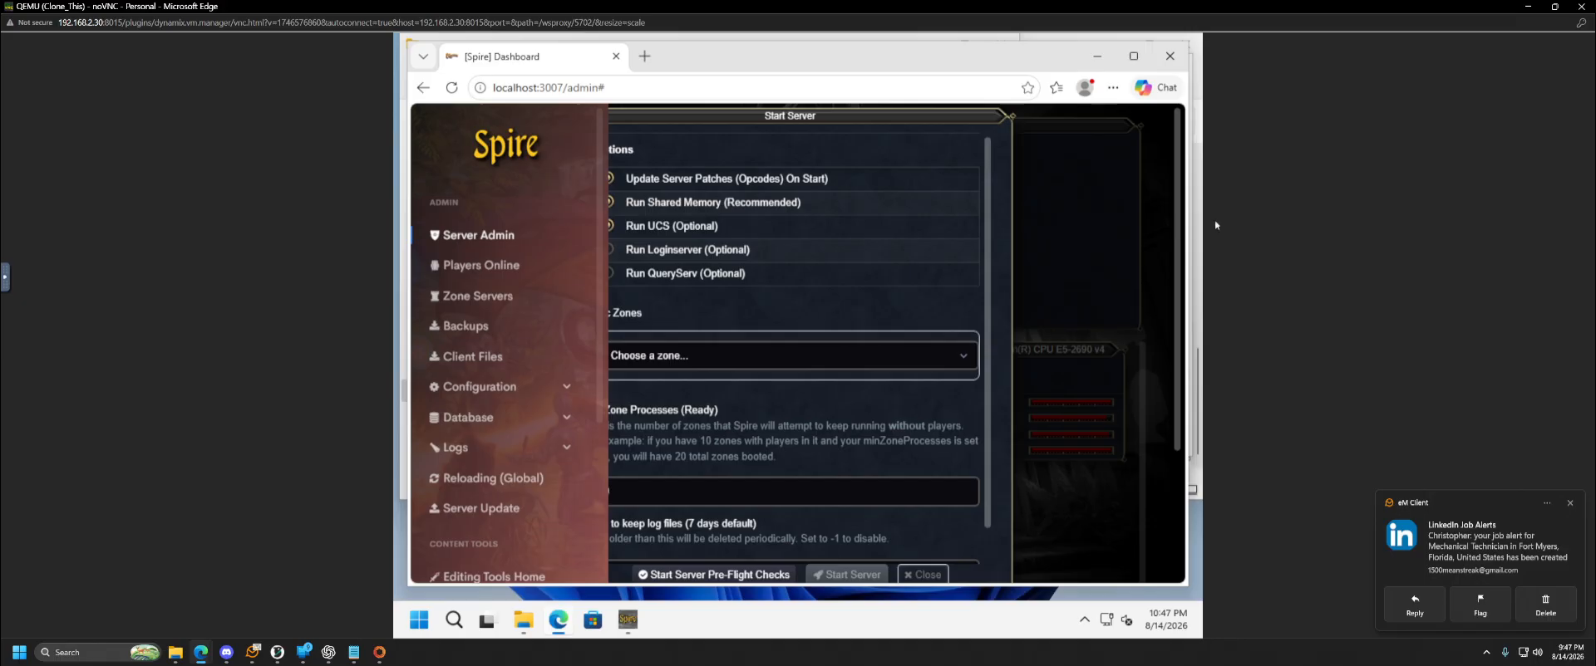
click(1566, 504)
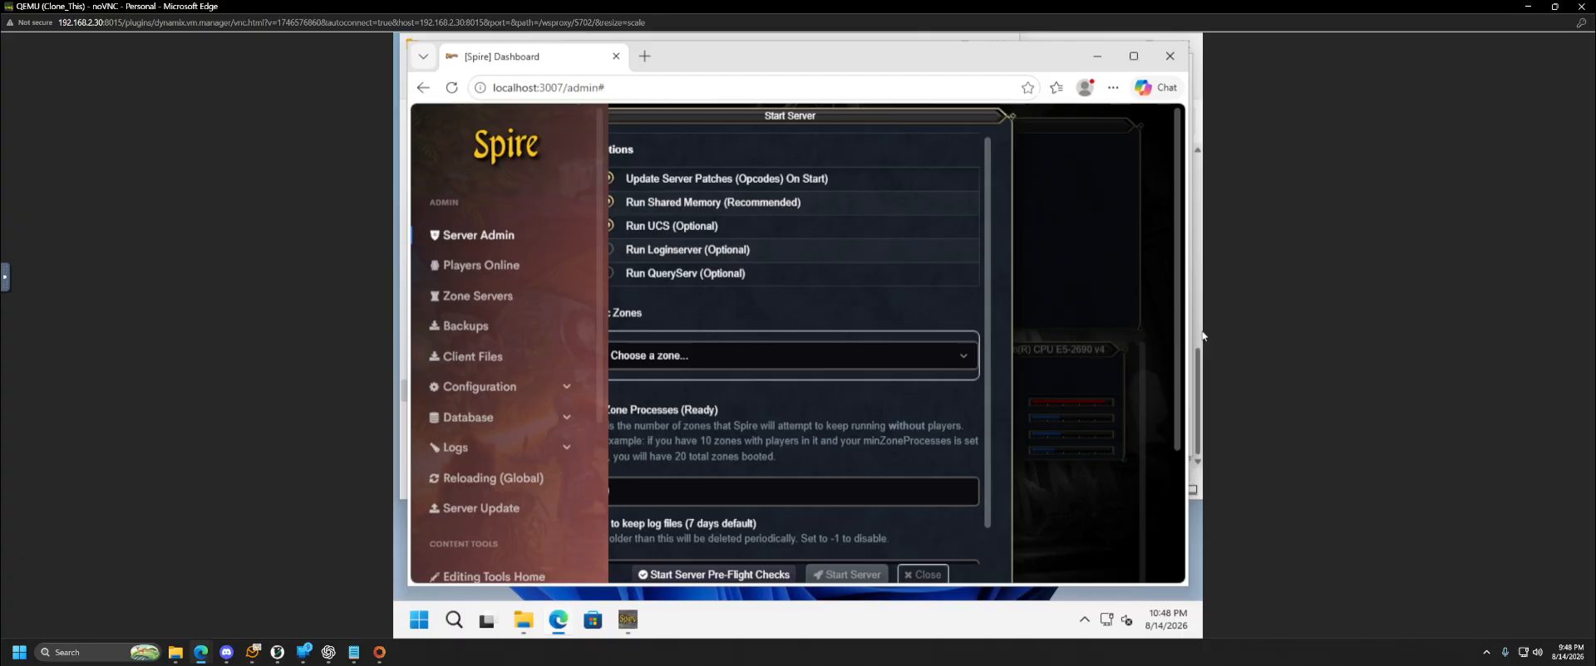
click(1200, 332)
scroll(1198, 333, up, 4)
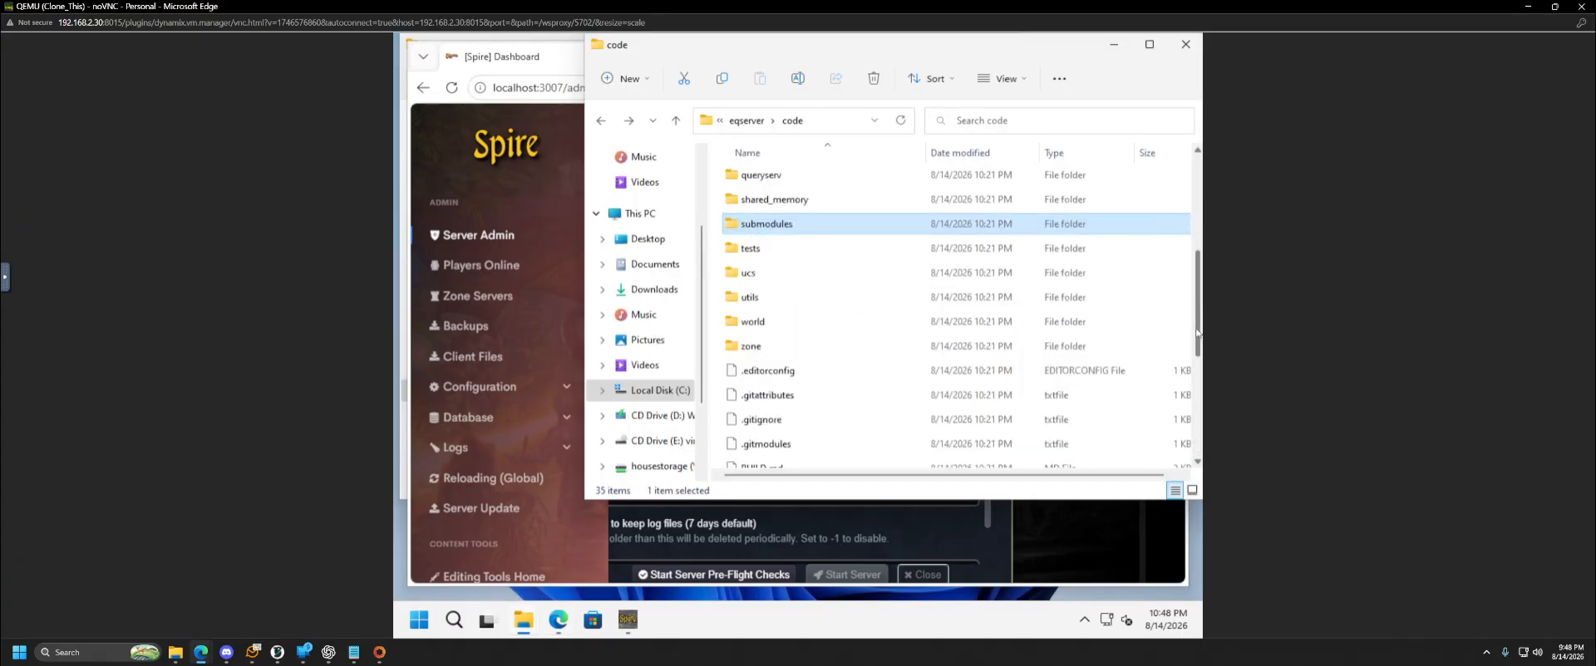
click(1114, 44)
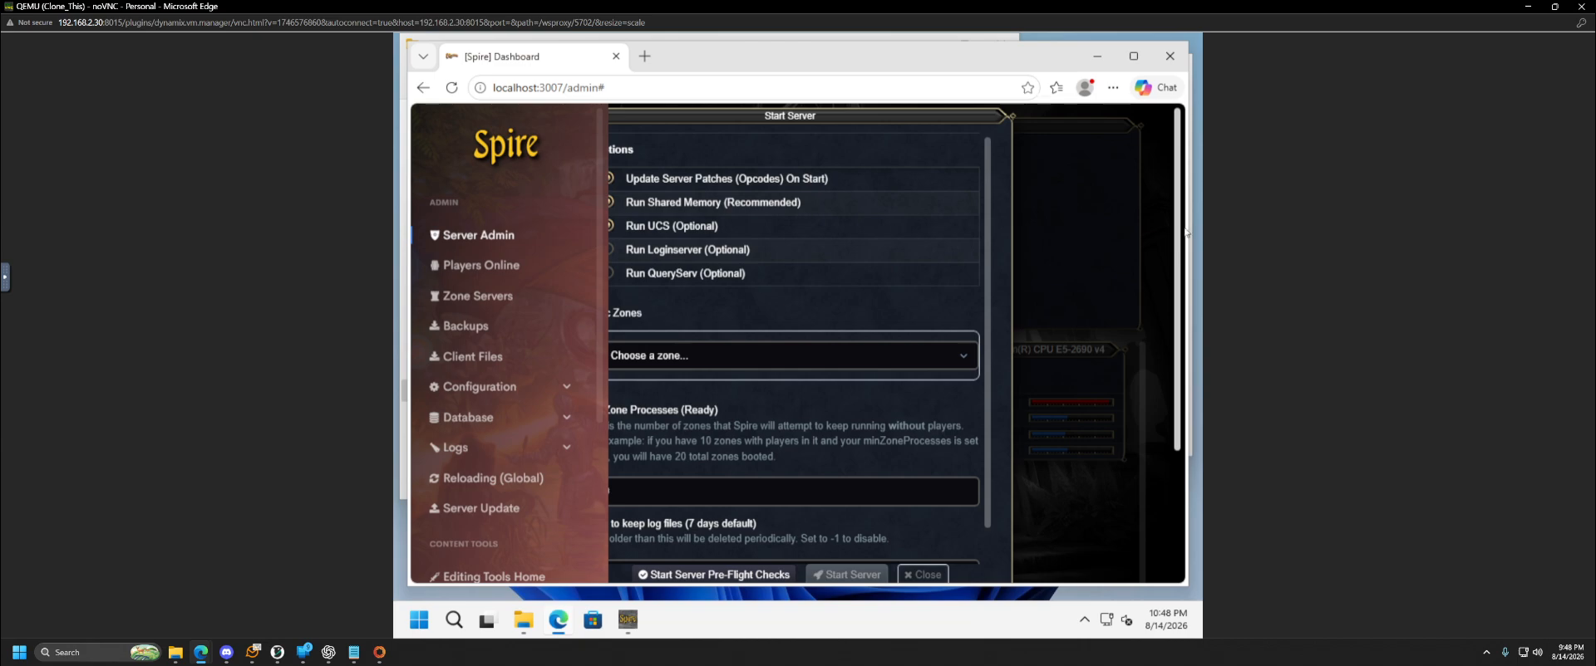
Widen the browser window slightly and collapse Spire's navigation sidebar to uncover the Start Server dialog
drag(1193, 226, 1201, 226)
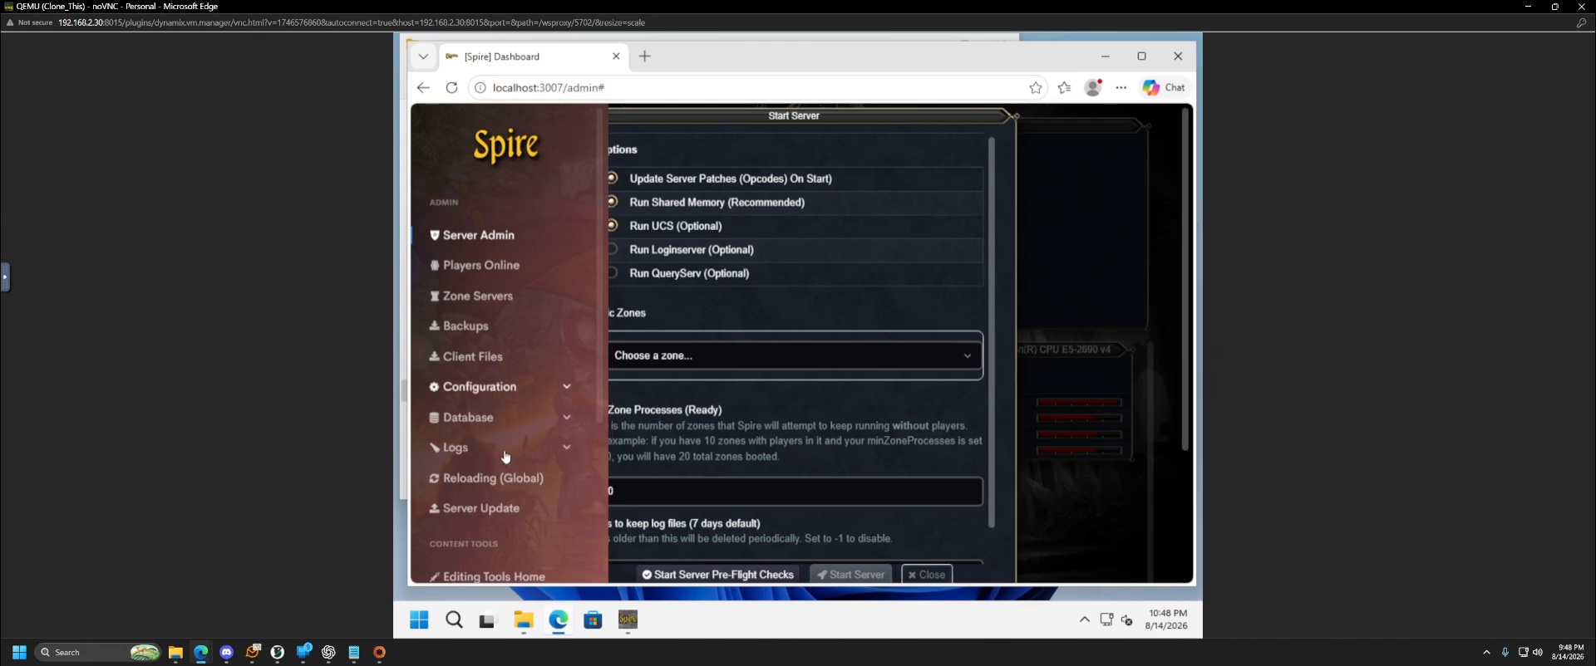
scroll(505, 457, down, 3)
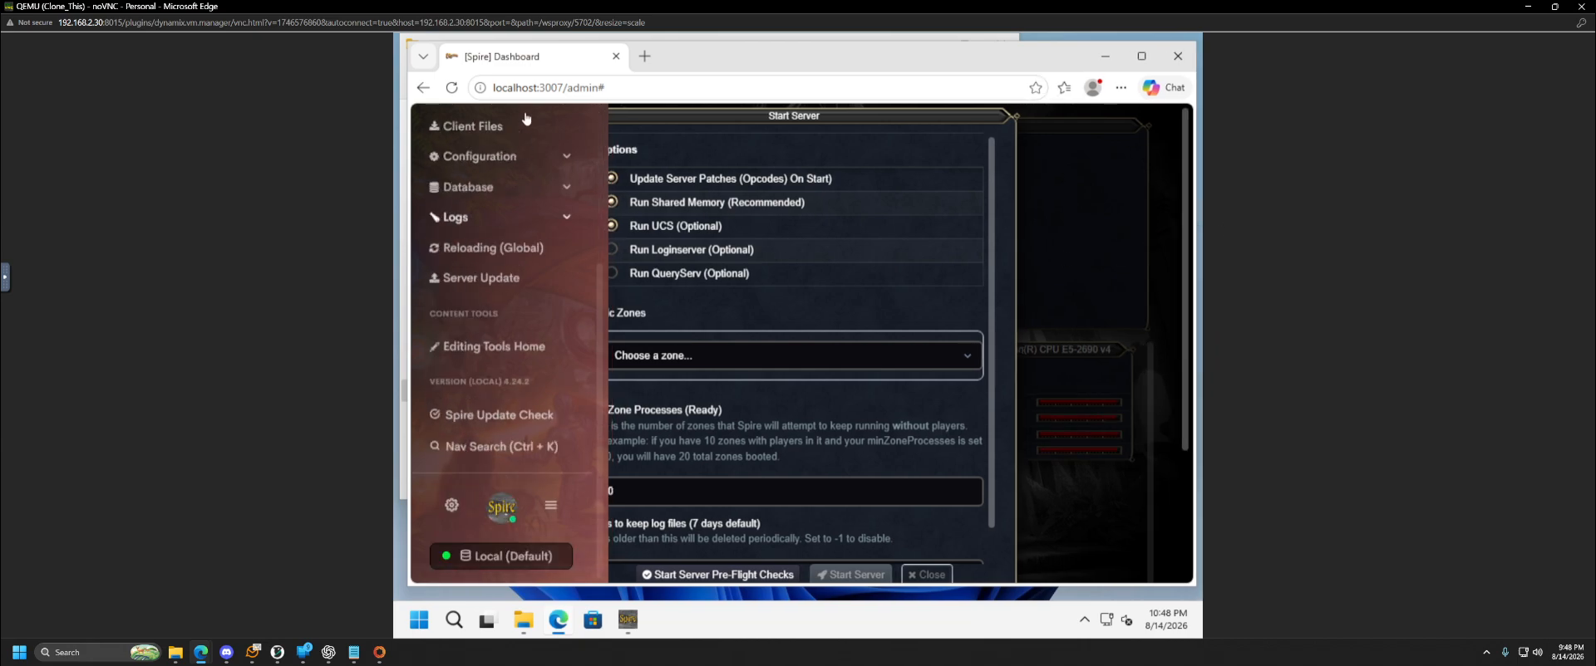
click(550, 510)
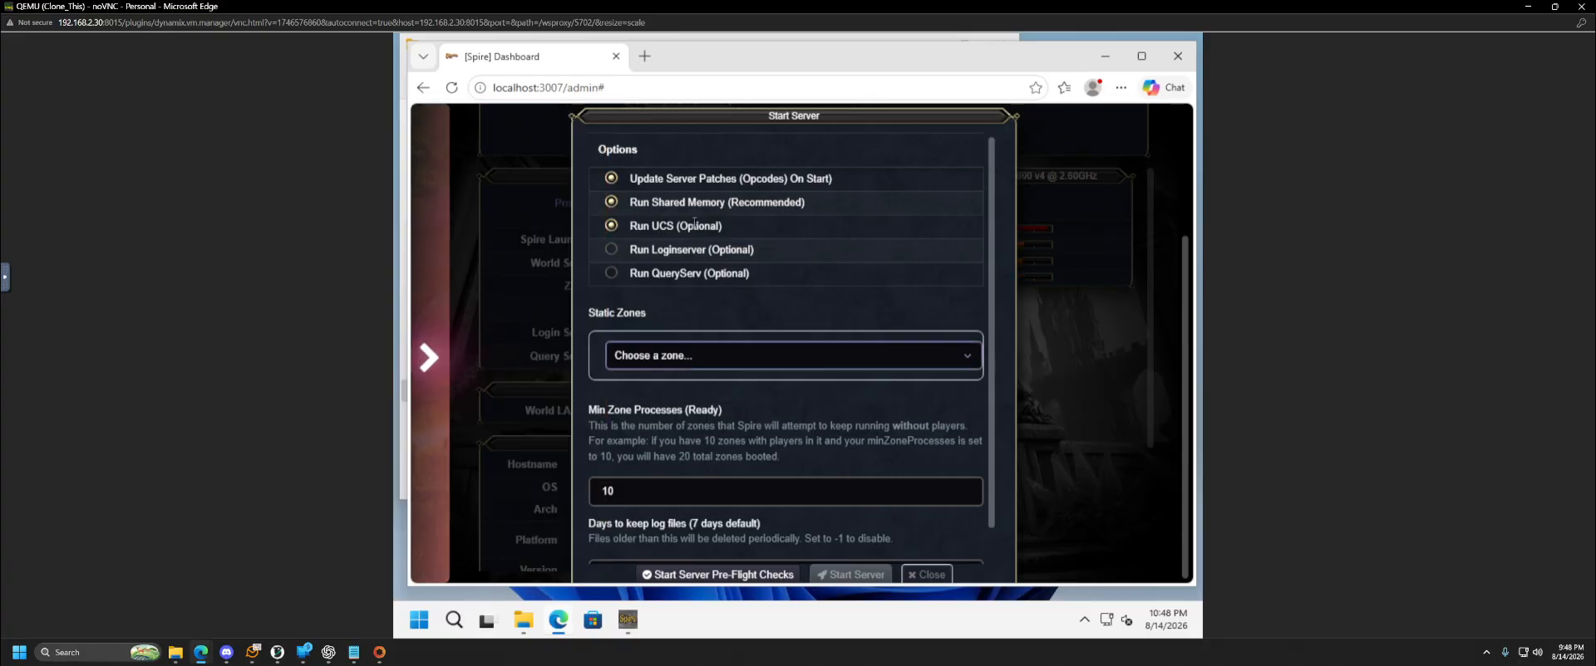
Run the server pre-flight checks with Run Loginserver enabled, allowing loginserver.exe through the Windows firewall
click(612, 250)
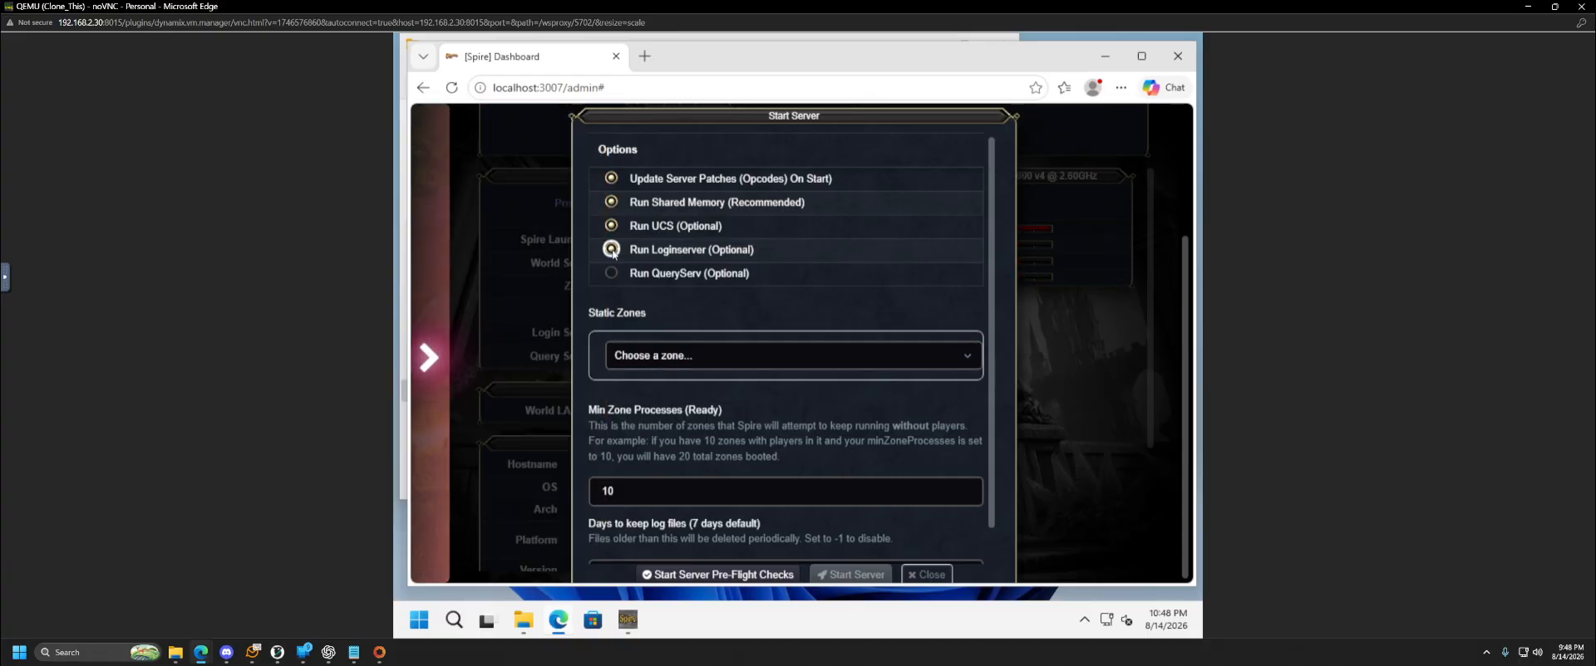
scroll(594, 398, down, 1)
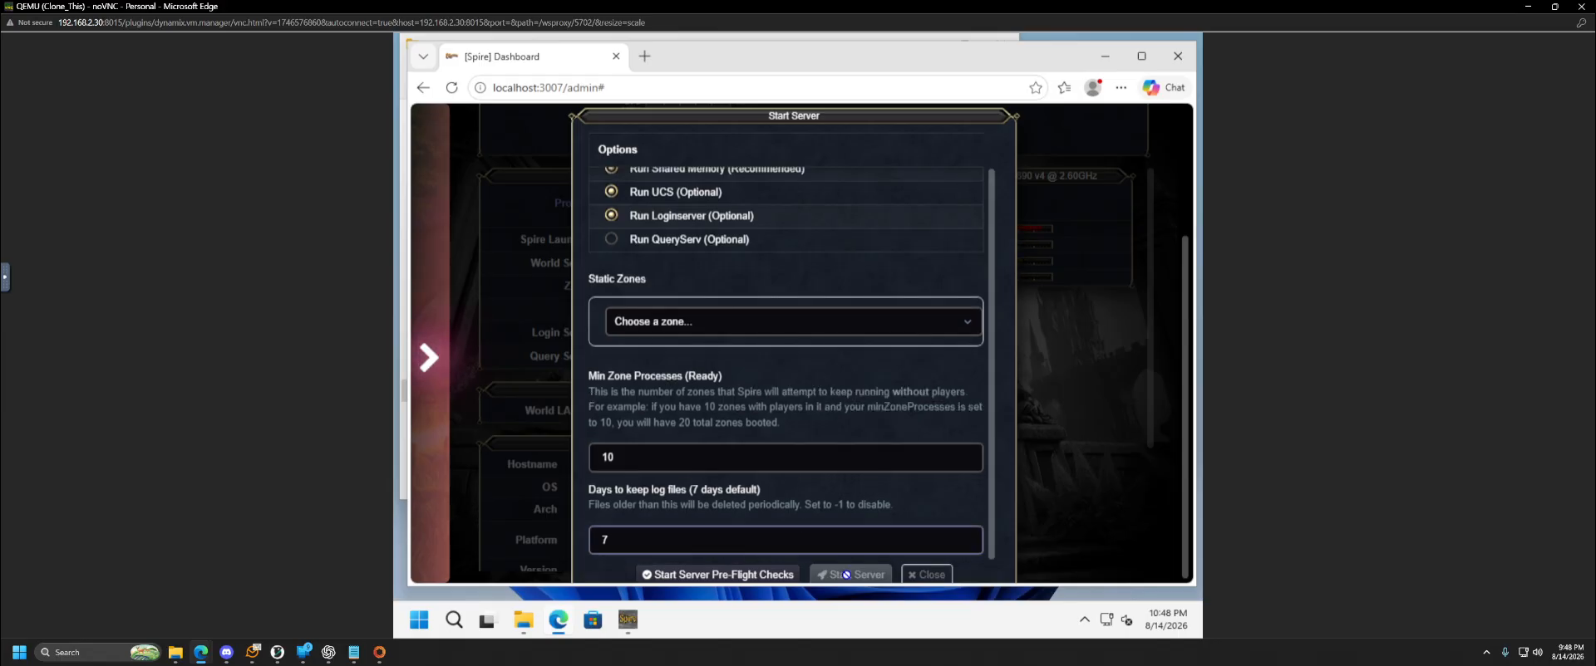
click(760, 576)
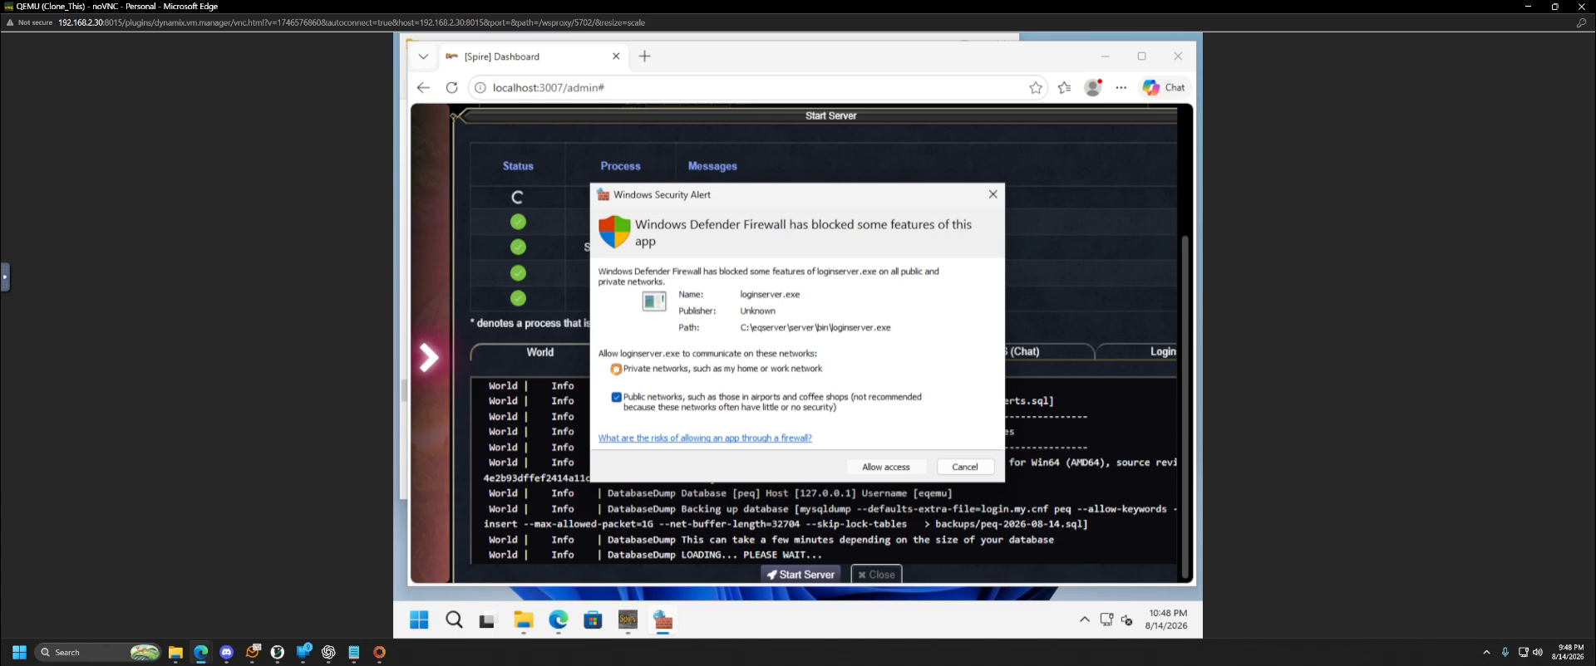
click(886, 468)
Try to start the server while the World pre-flight check runs, and examine the Loginserver log output
click(1144, 355)
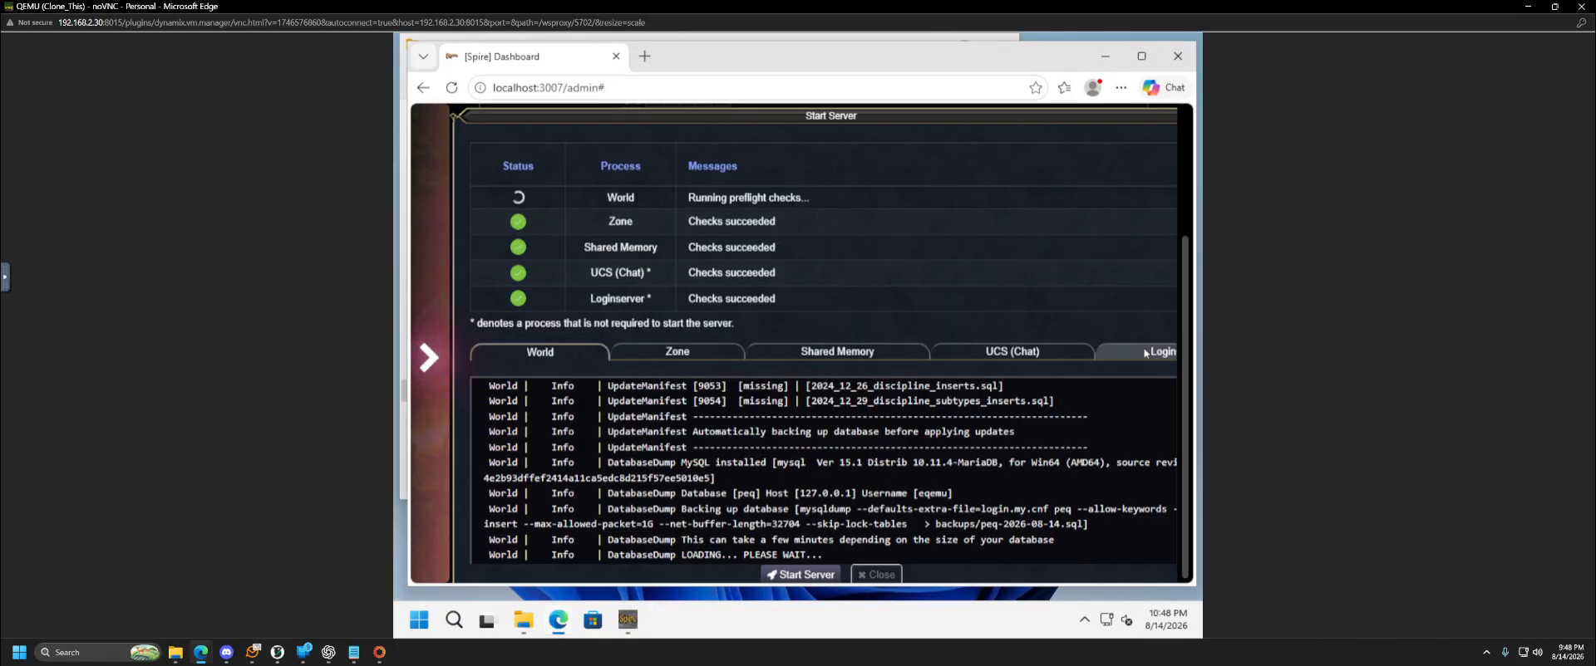
click(806, 577)
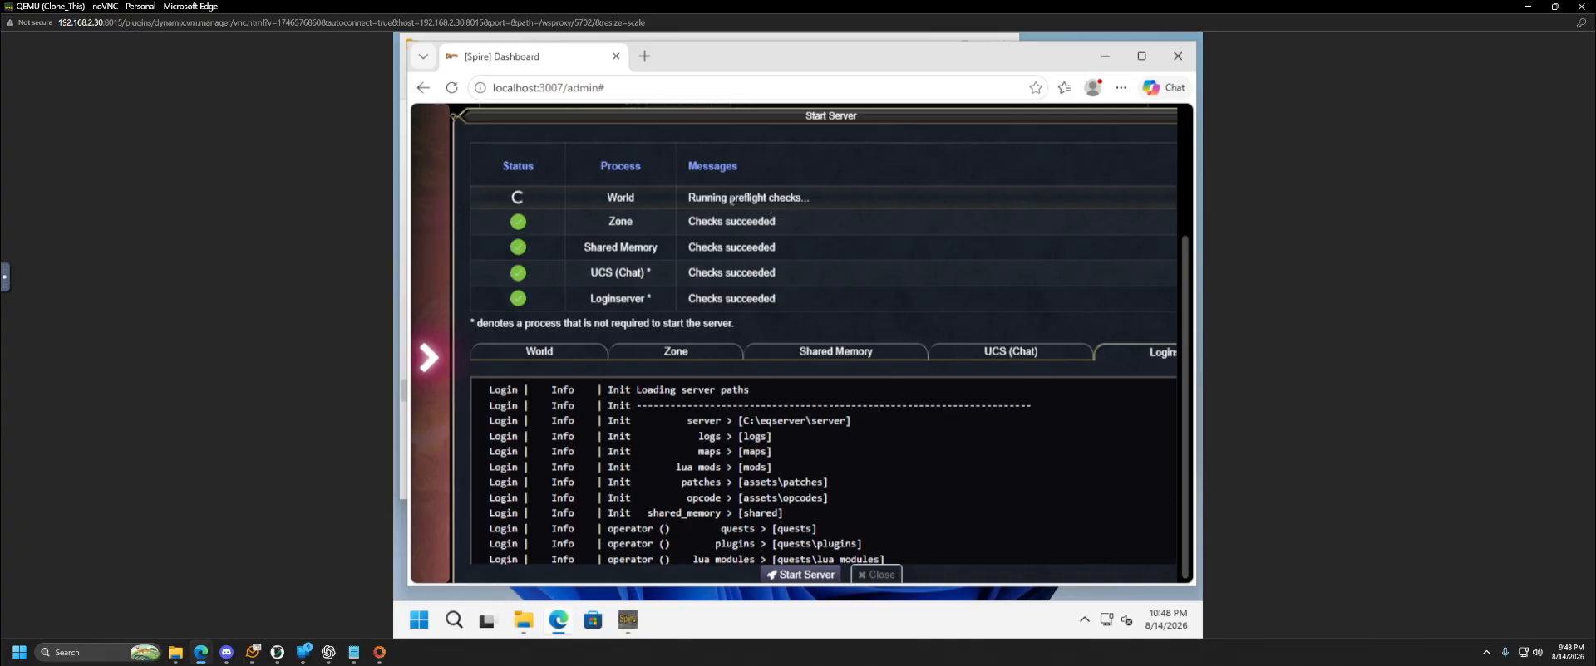
scroll(681, 512, down, 1)
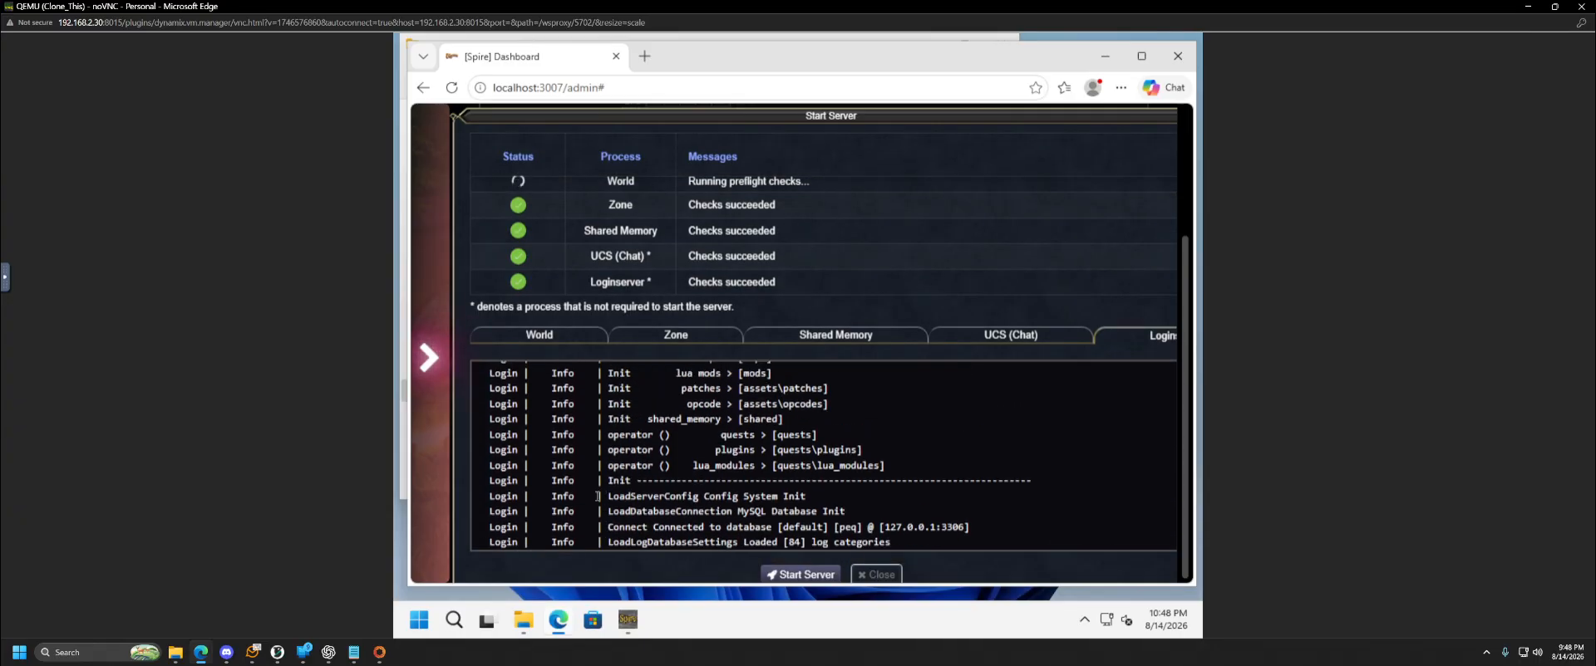
scroll(593, 482, up, 1)
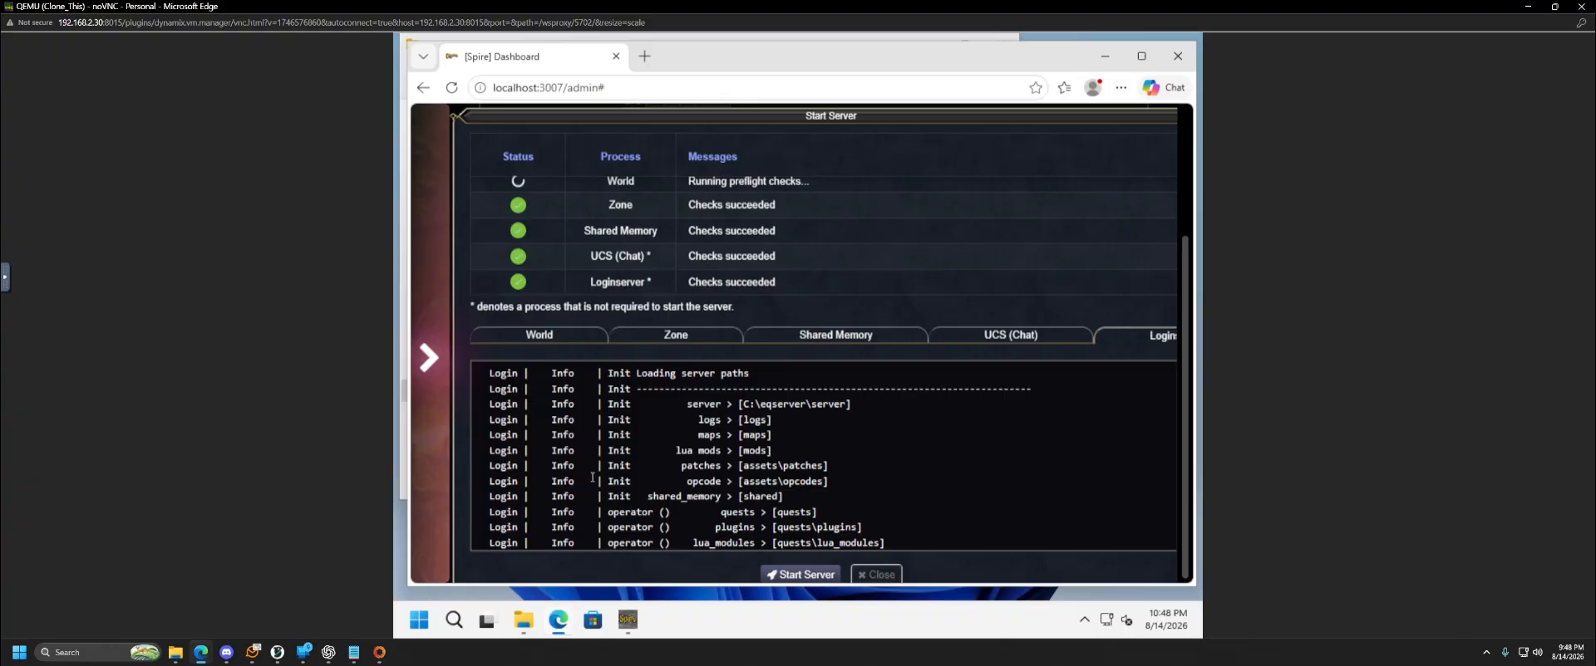
scroll(592, 477, up, 1)
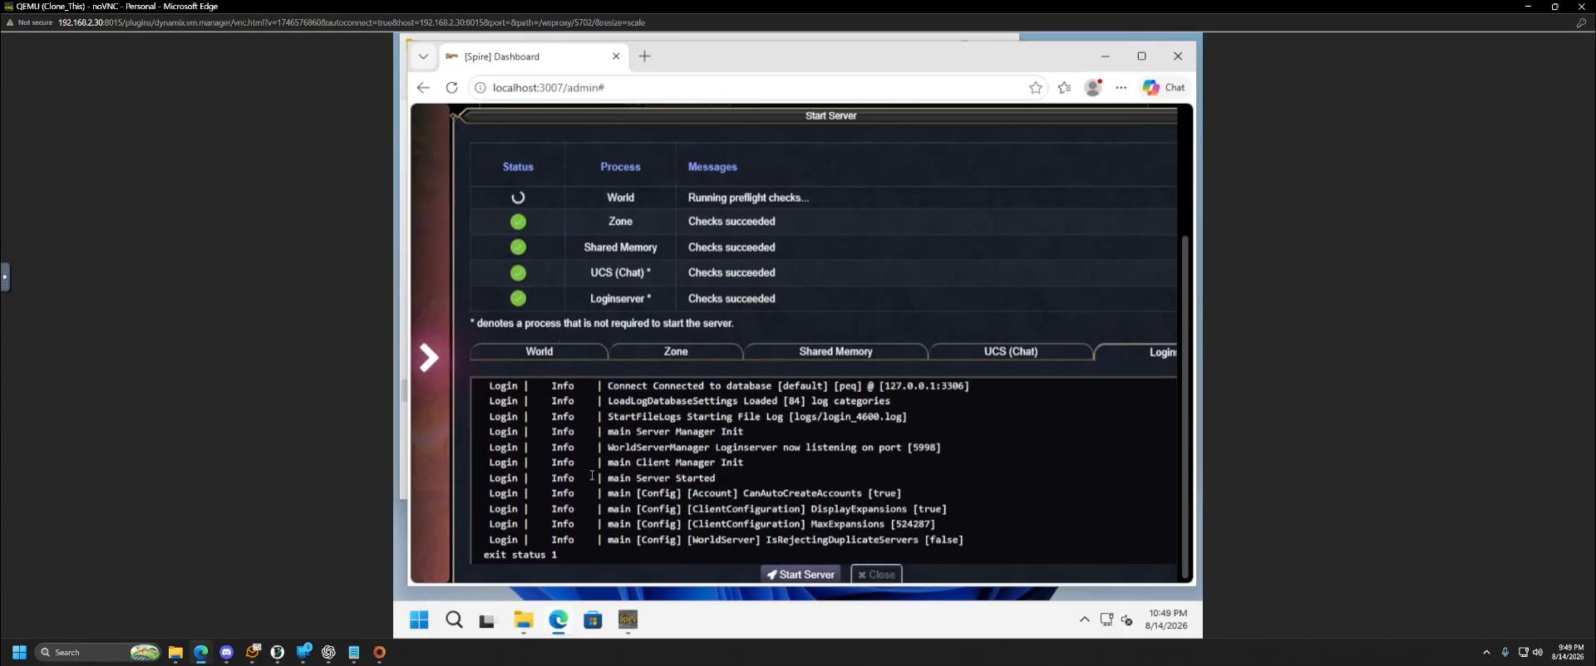
scroll(592, 475, down, 1)
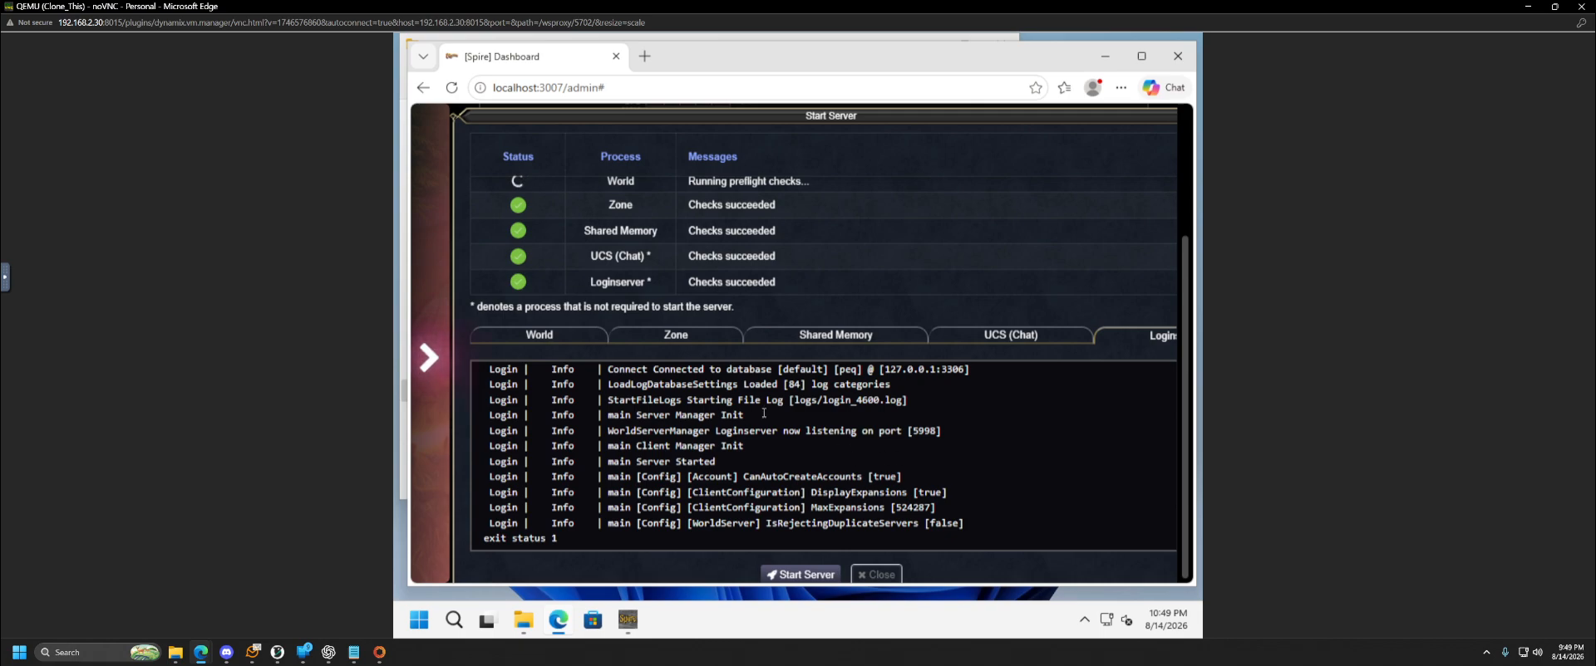
click(712, 332)
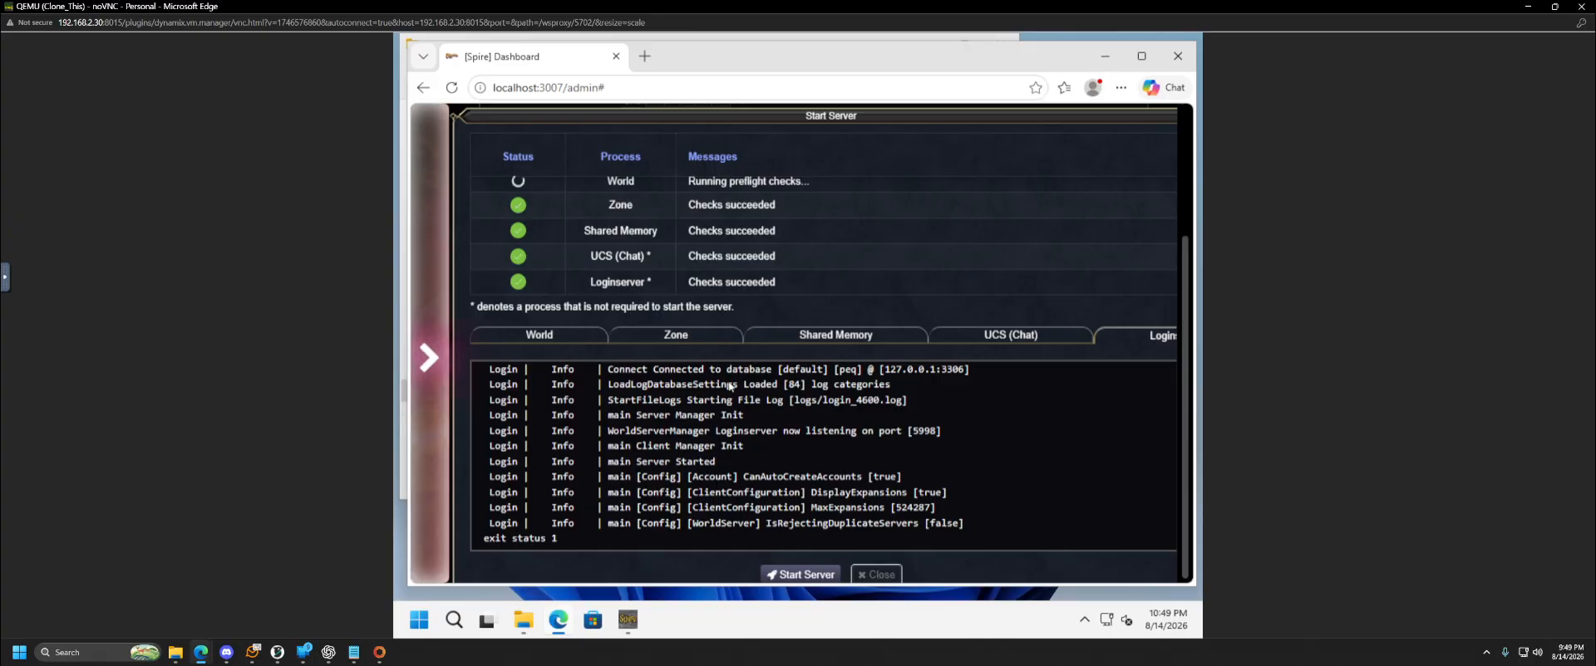
Show the Zone pre-flight log in a maximized browser window and try again to start the server
click(689, 341)
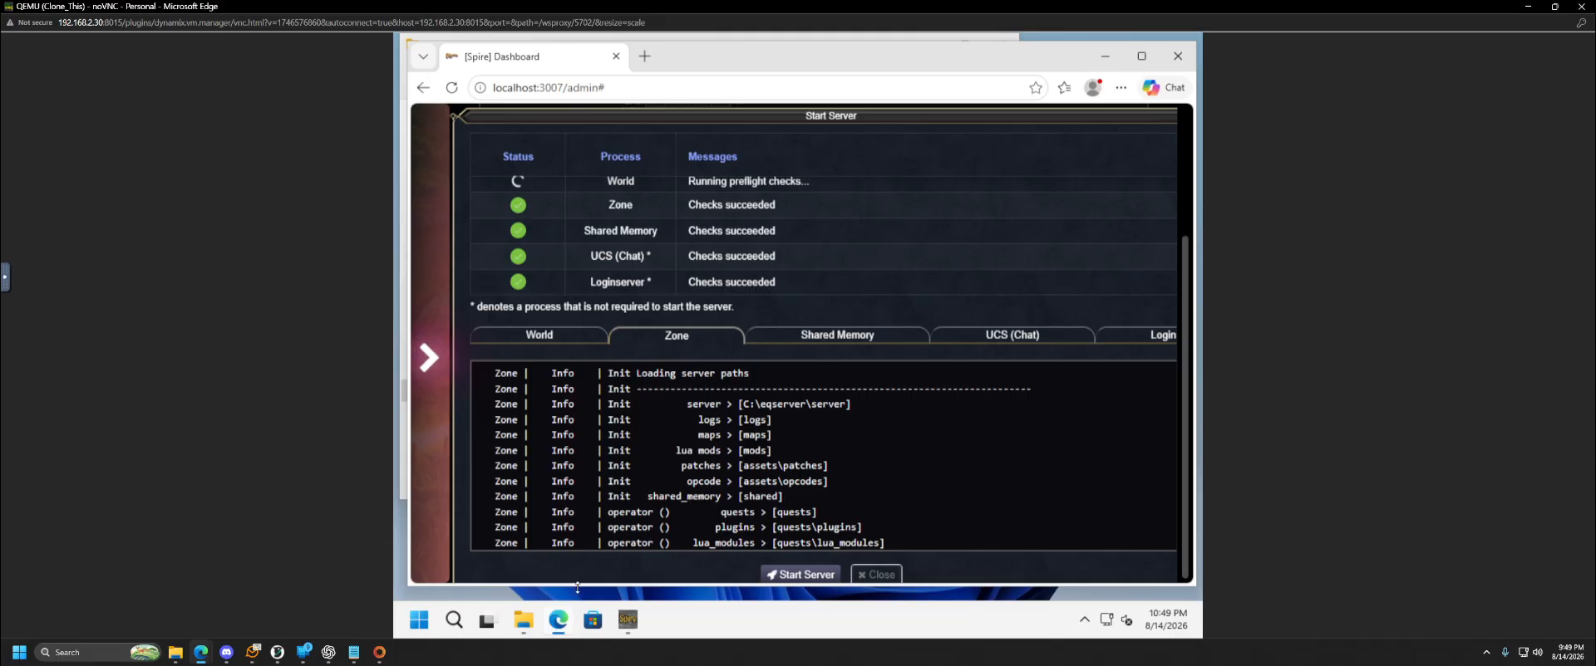
click(1141, 56)
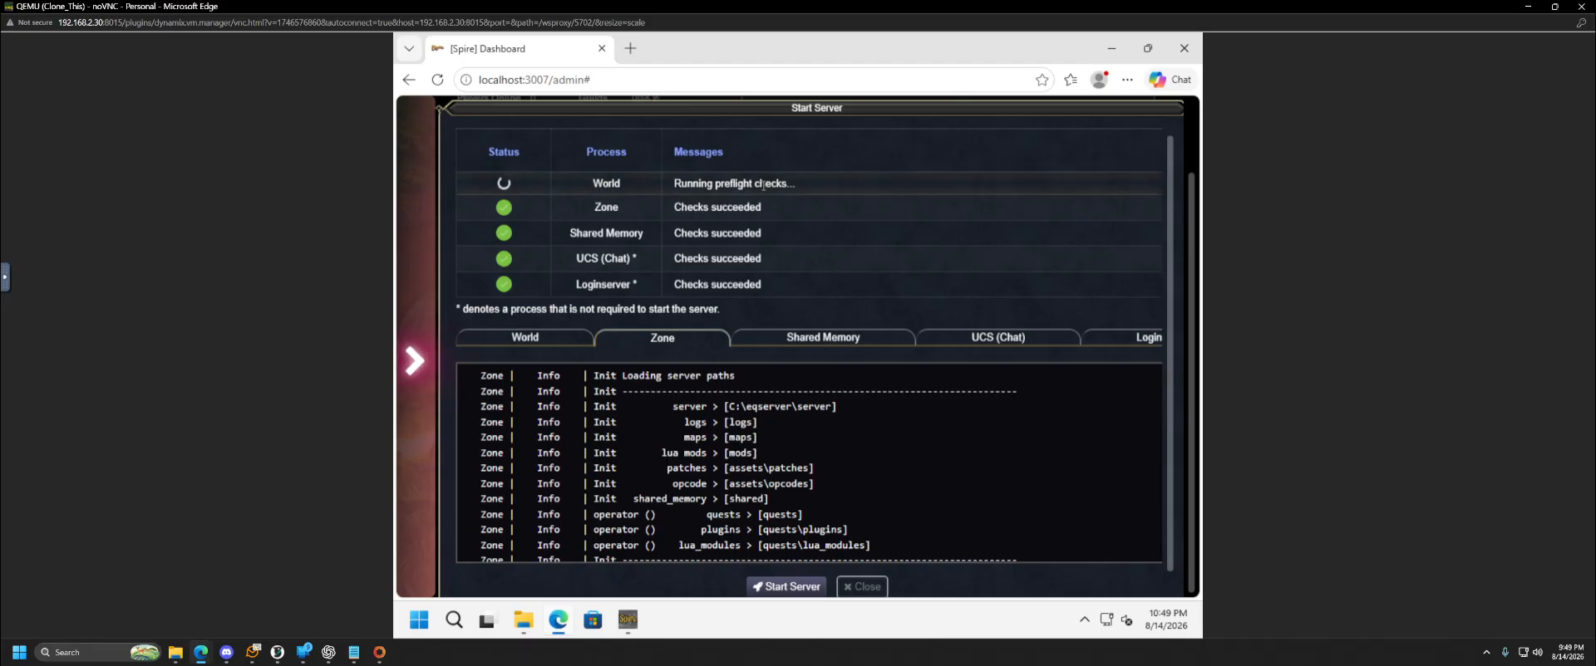
click(782, 591)
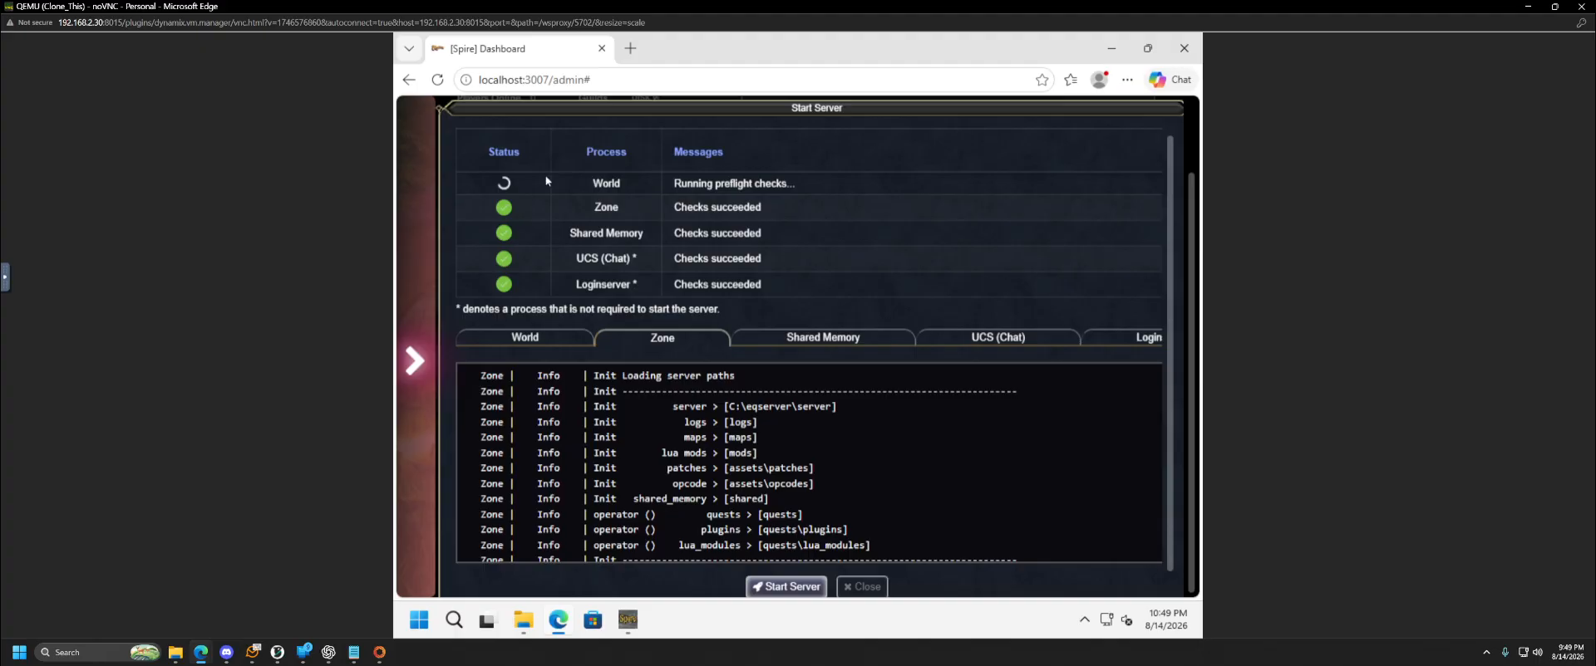
Open Spire's Server Config page under Configuration and close the Start Server dialog
click(414, 360)
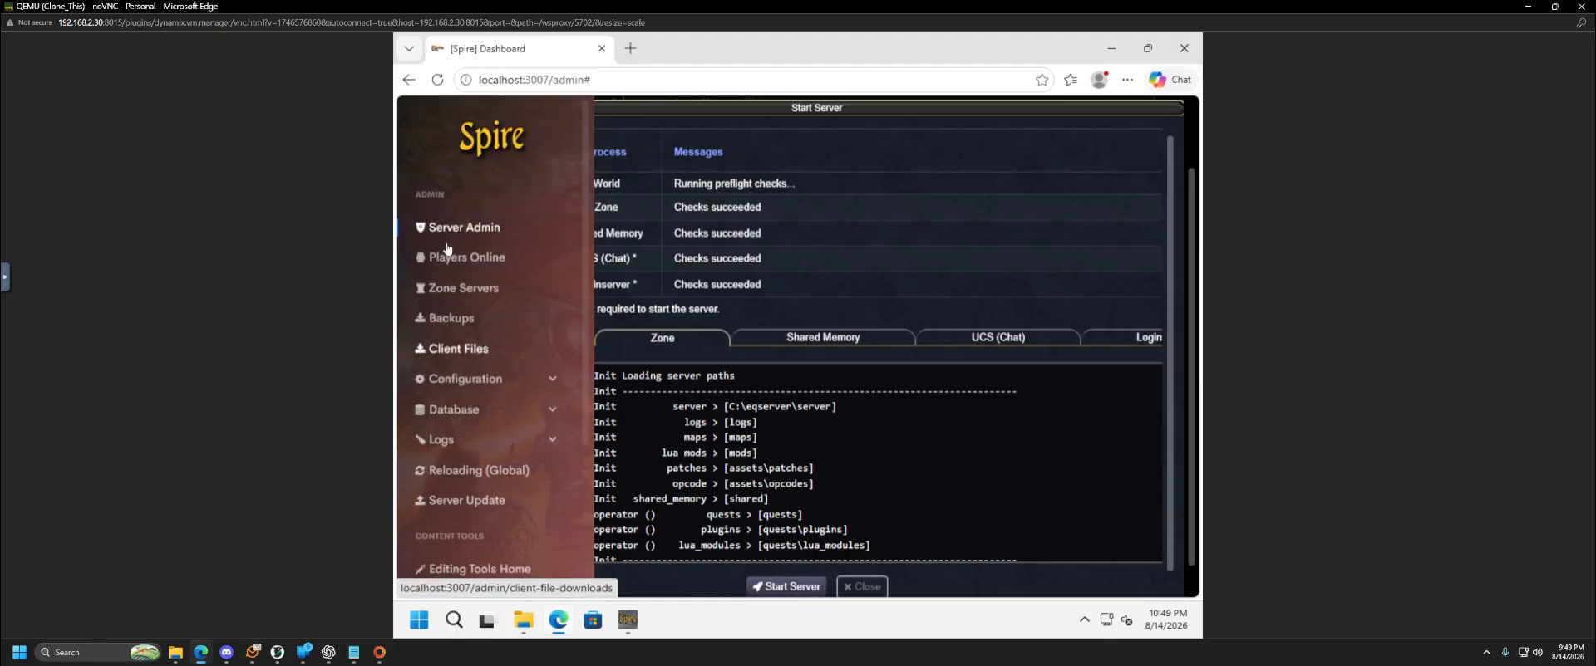
click(465, 379)
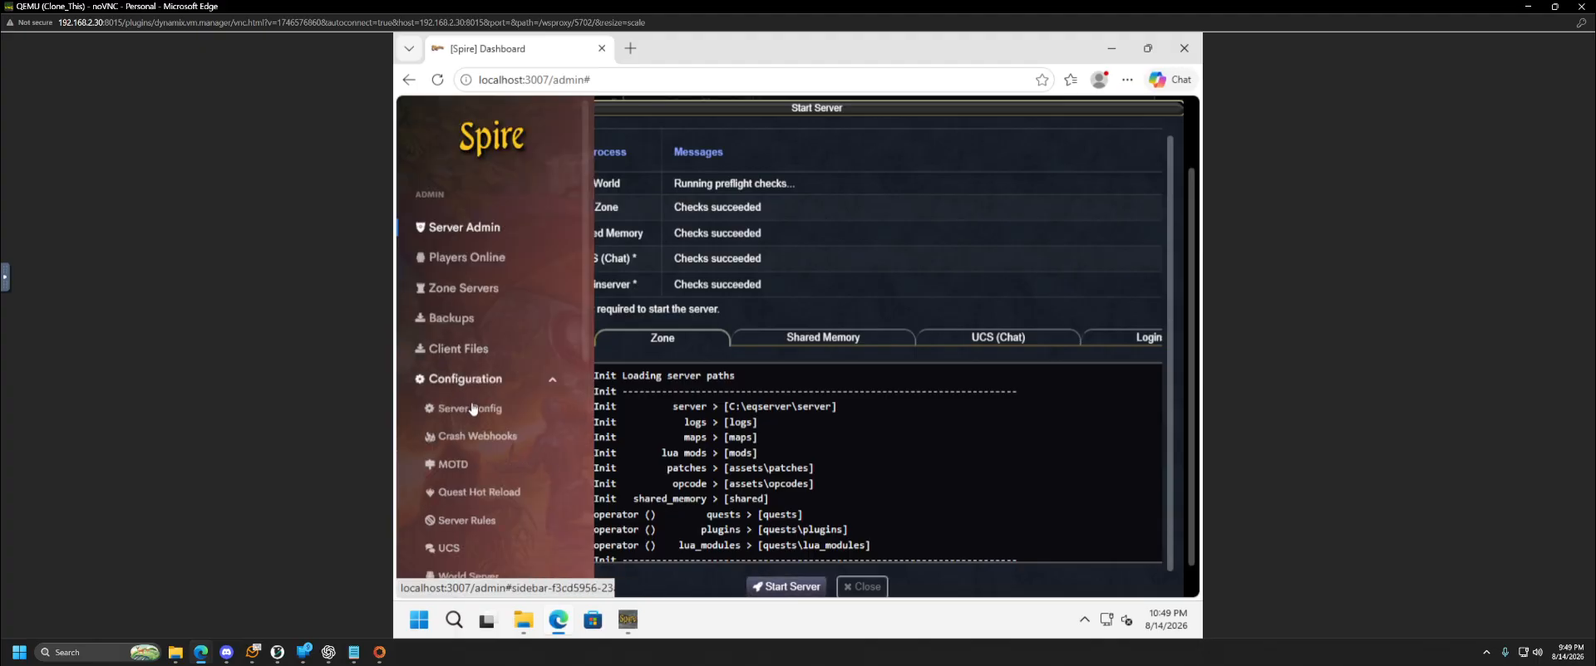
click(472, 408)
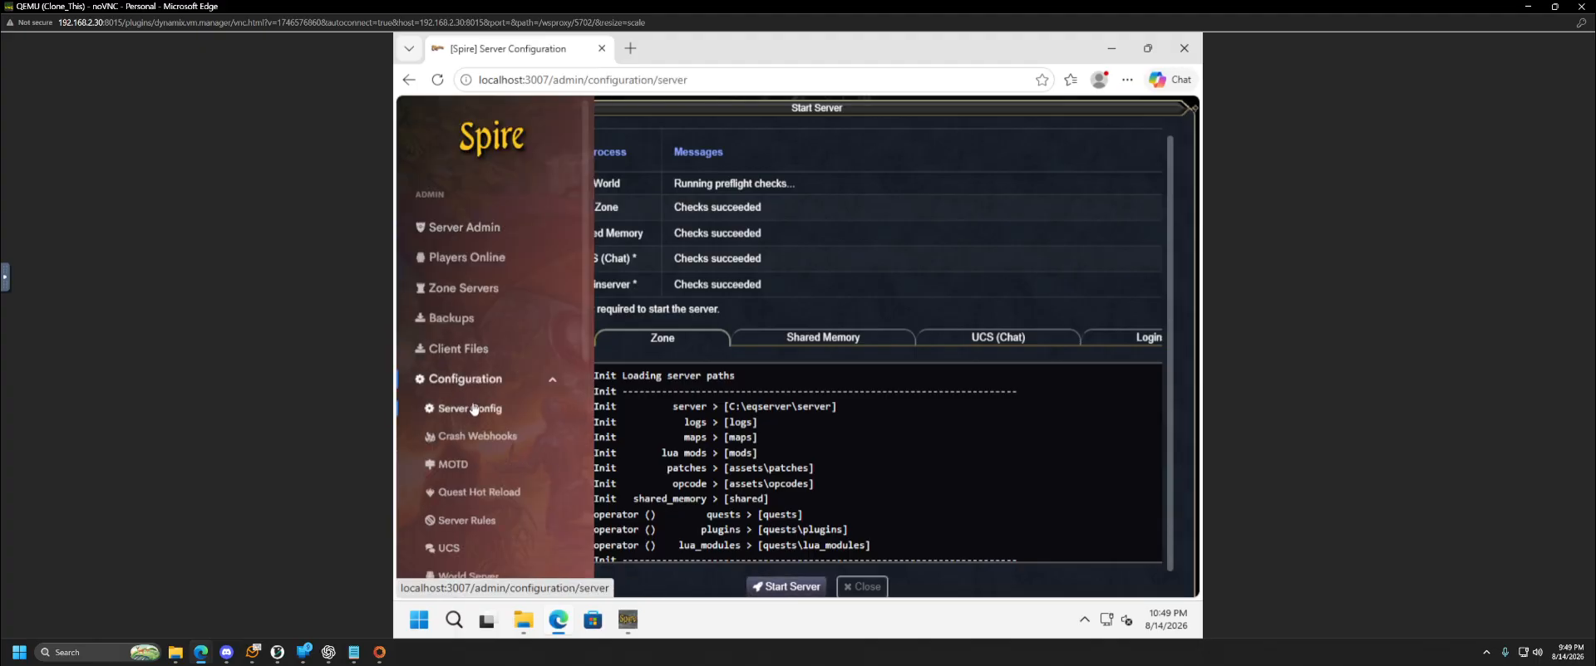
click(865, 587)
Set the Server Long Name to Notso World and the Server Short Name to NEP
click(831, 436)
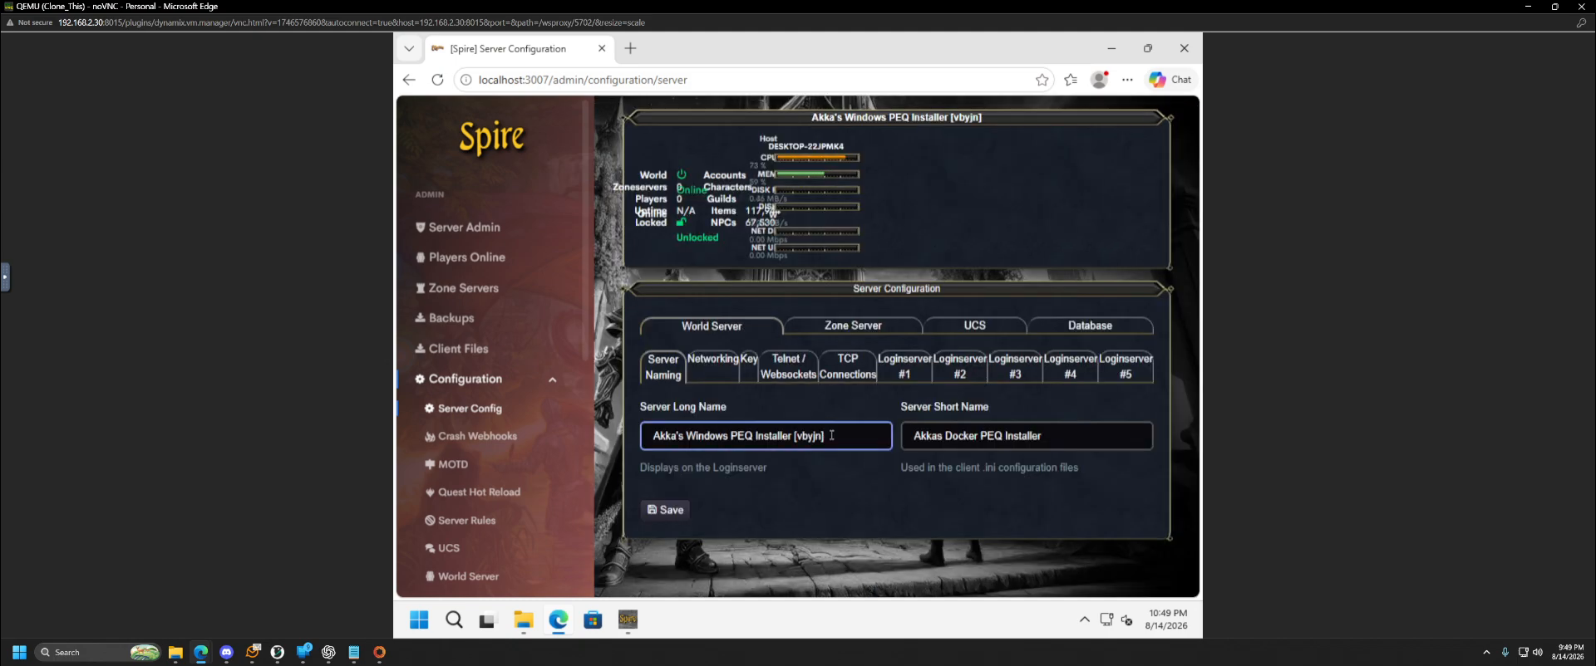
drag(827, 435, 638, 435)
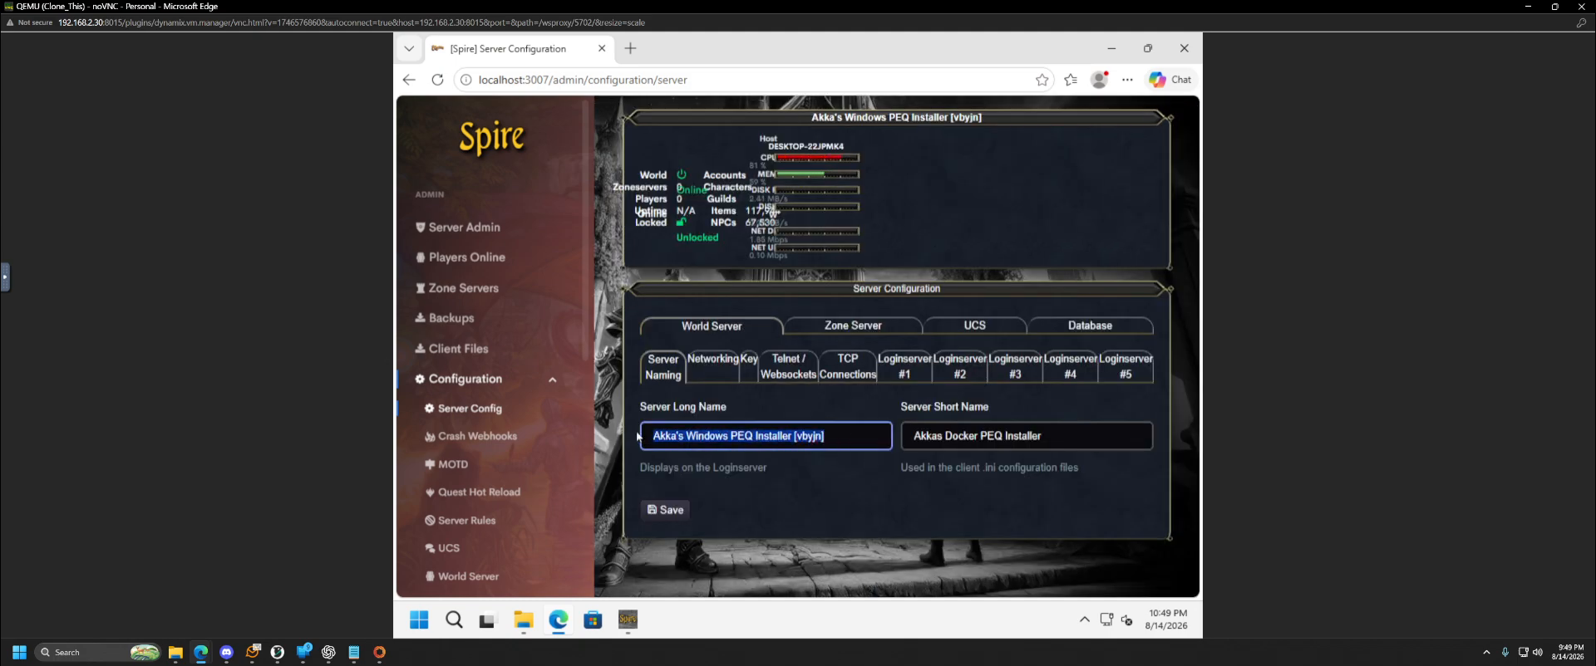
text(Notso Wop)
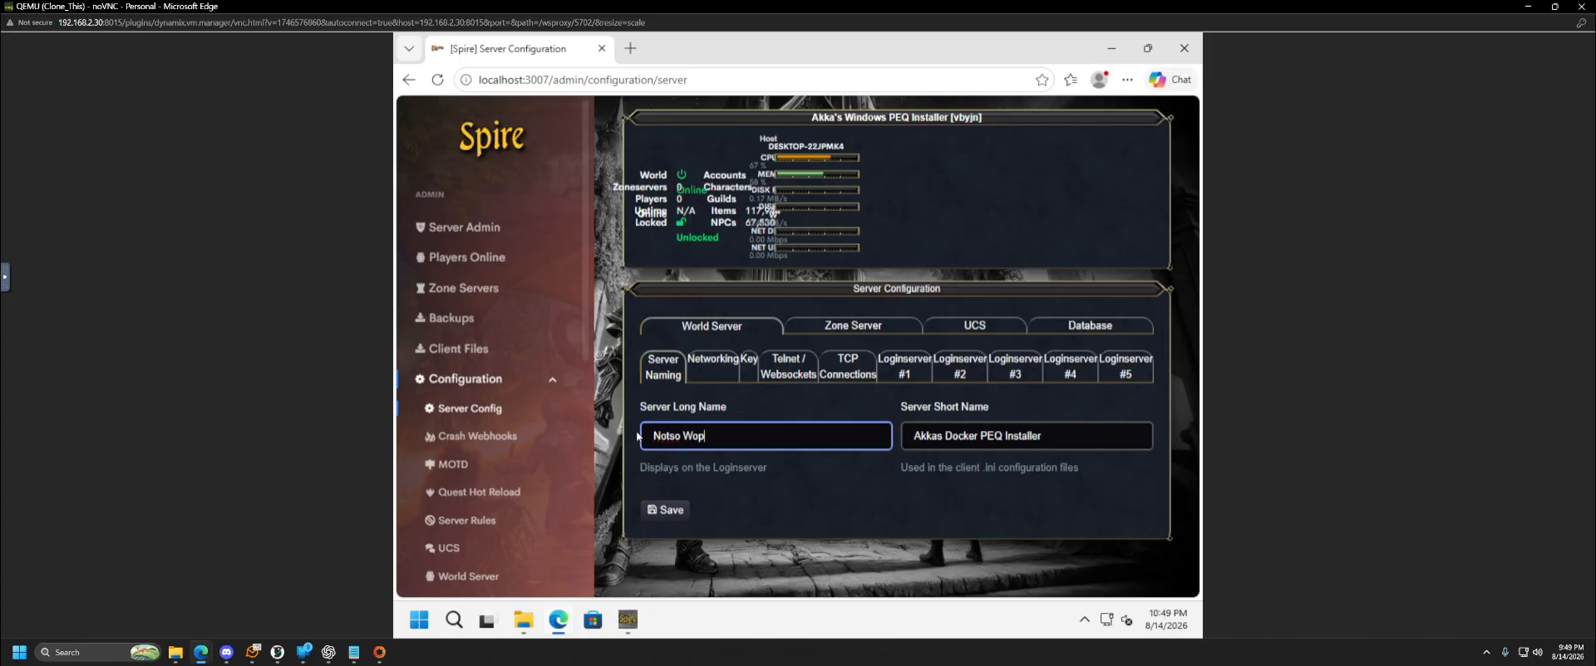
text(rld)
click(697, 436)
key(BackSpace)
key(Delete)
text(o)
click(993, 442)
key(ctrl+a)
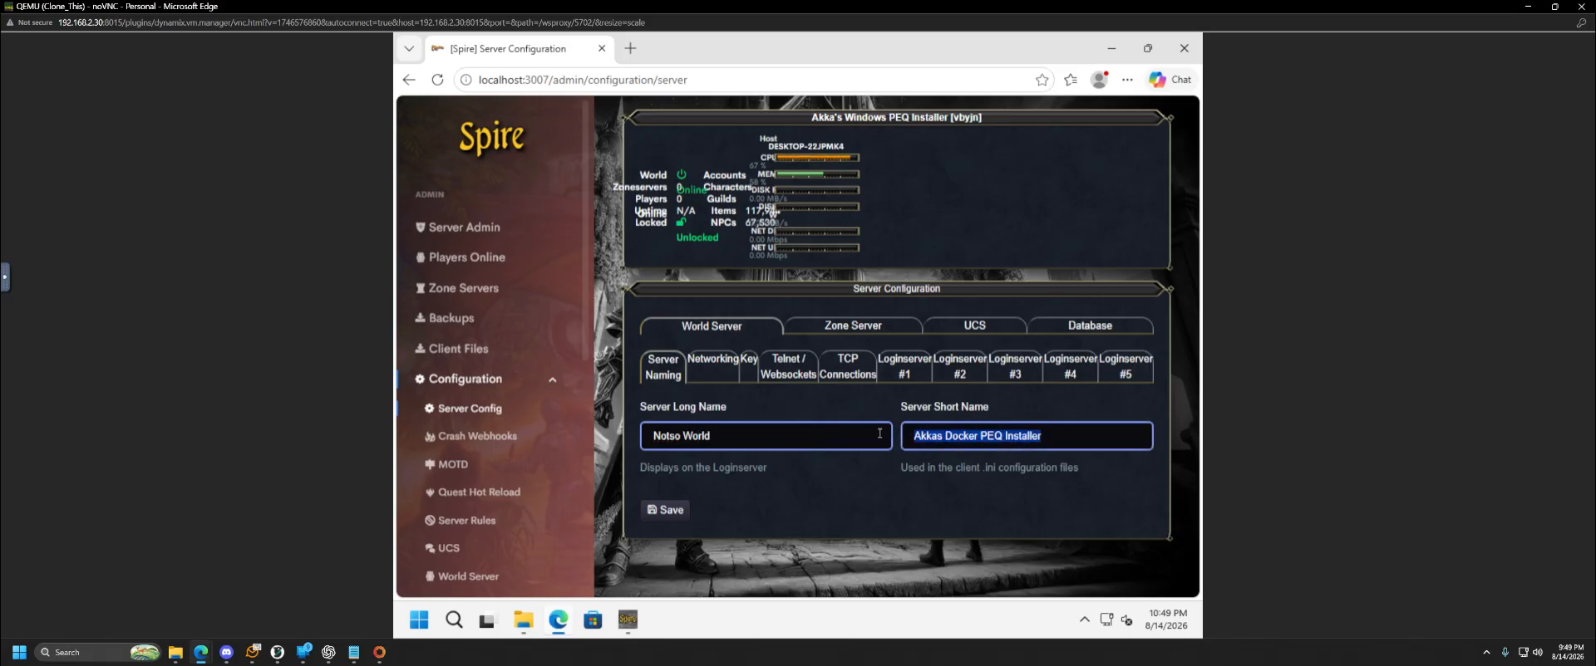
text(NEP)
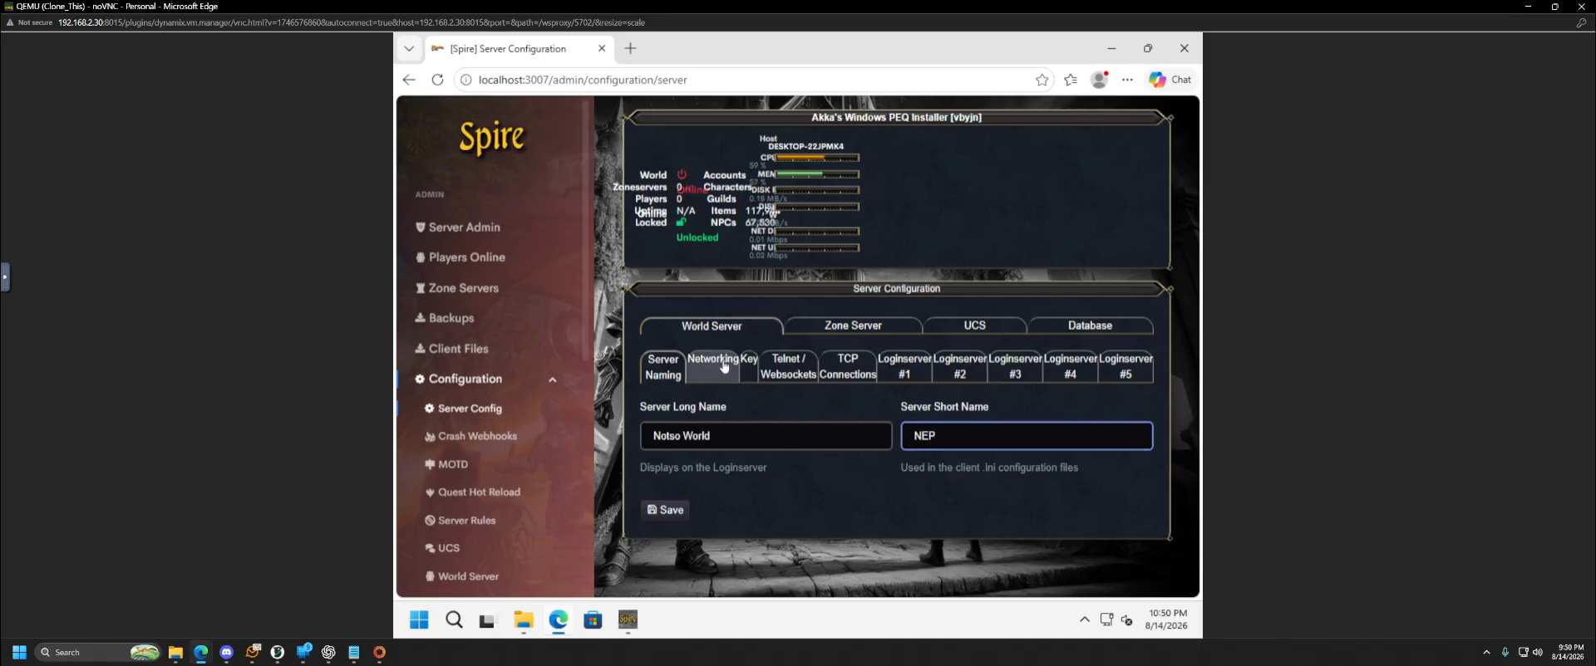
Review the World Server's TCP Connections settings and the host configured for Loginserver #1
click(836, 367)
click(895, 368)
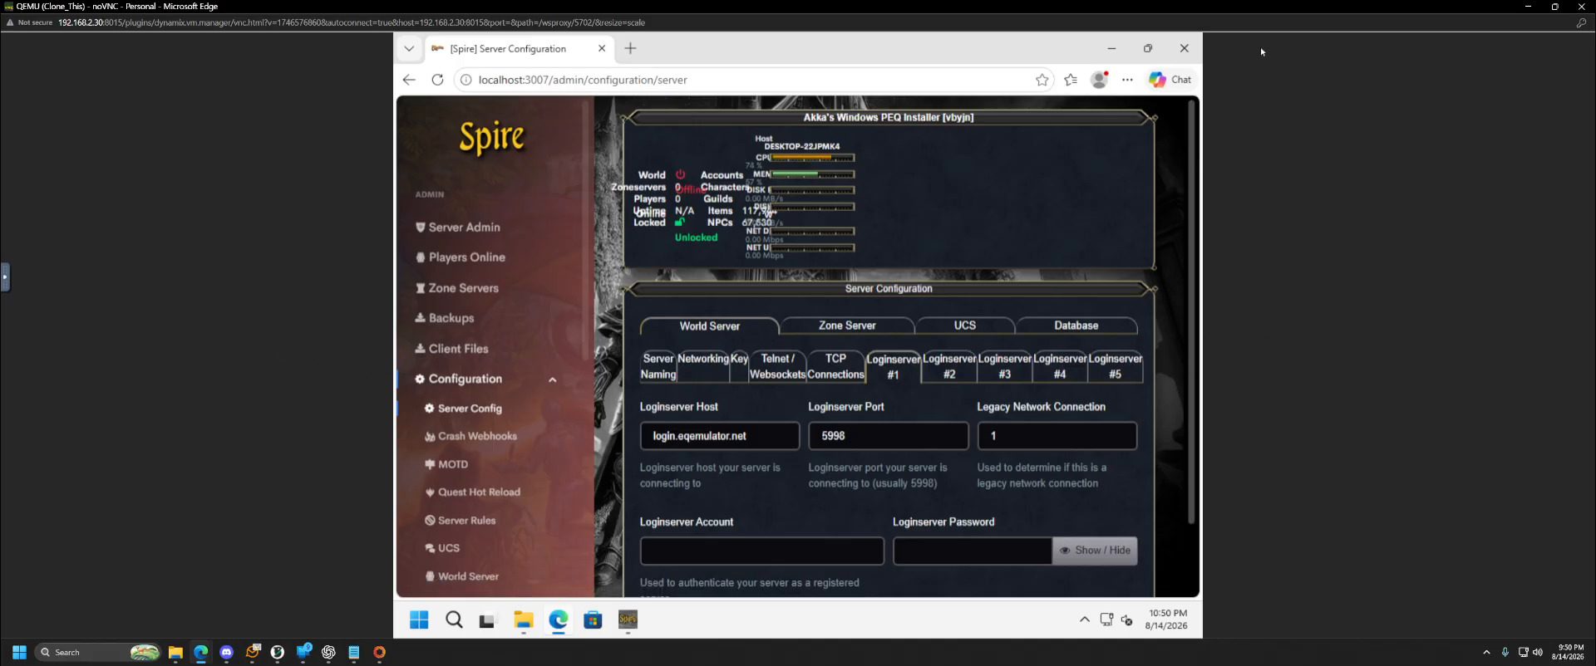
drag(773, 436, 607, 444)
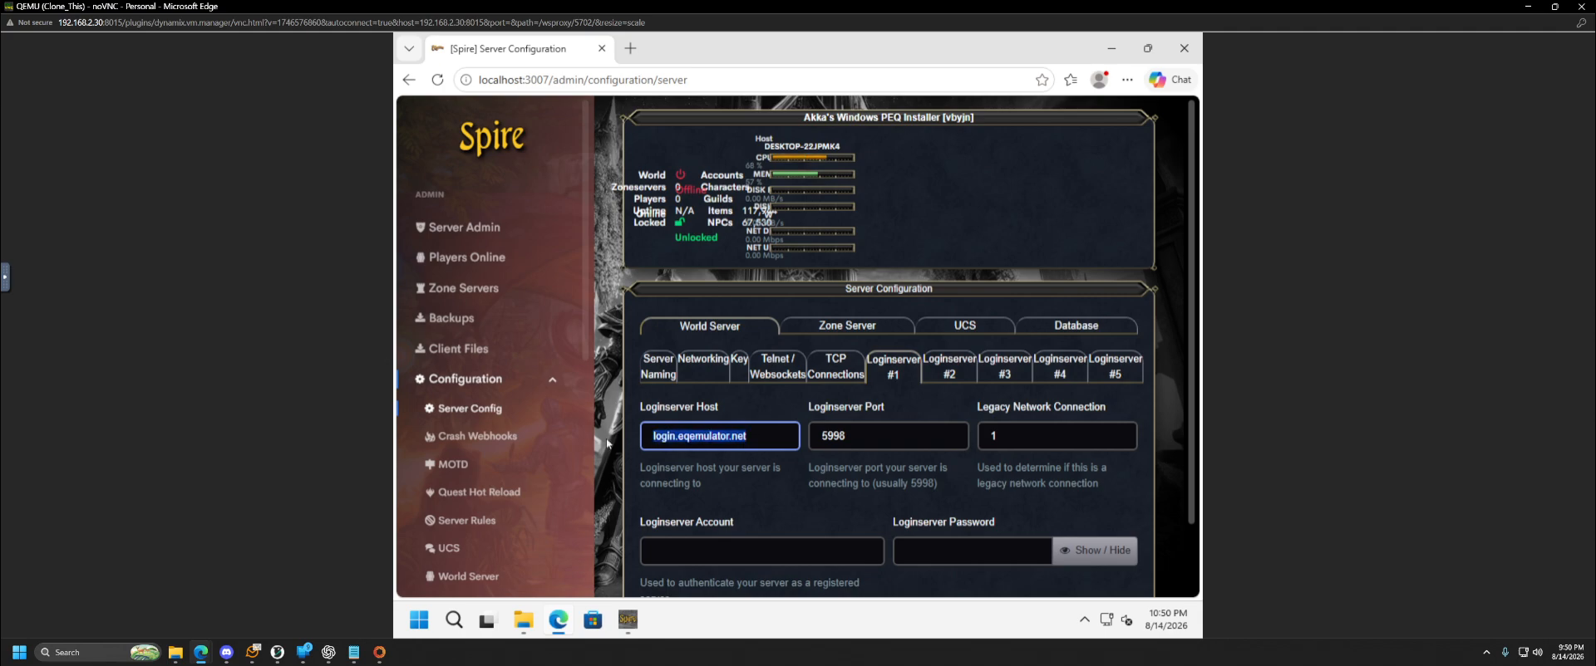
Replace the Loginserver #2 host with the partial local network address 192.168.2
click(952, 373)
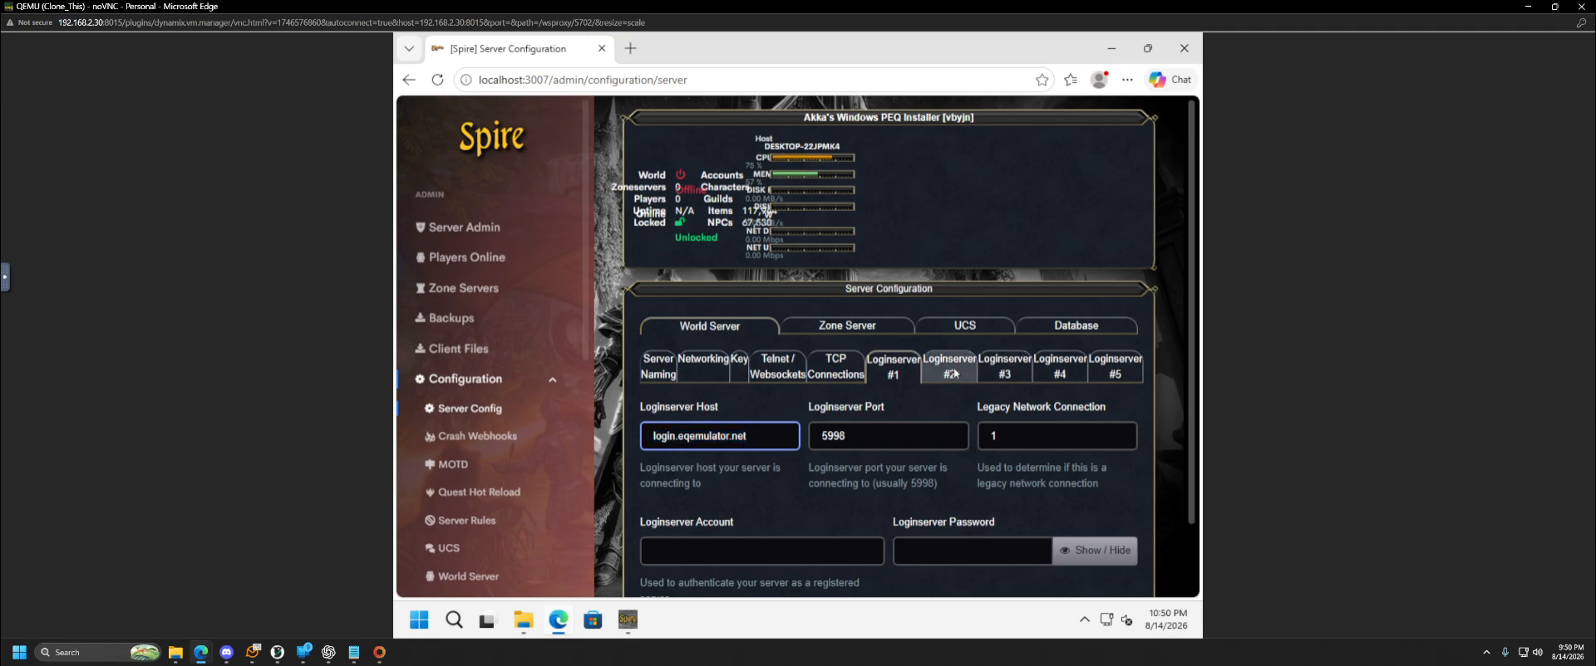
click(725, 440)
key(ctrl+a)
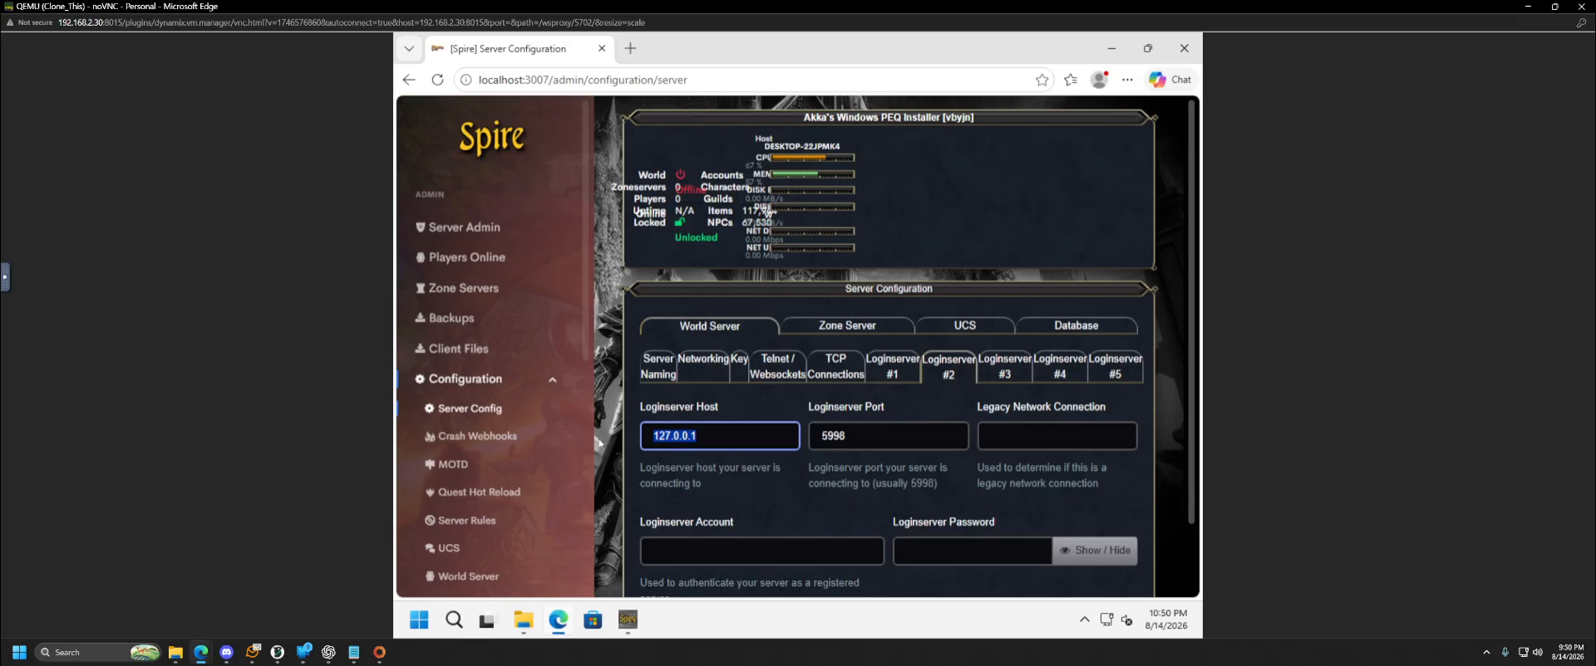
text(192.168.2.)
Look up the virtual machine's IPv4 address in the Ethernet properties of the Windows network settings
right_click(1106, 621)
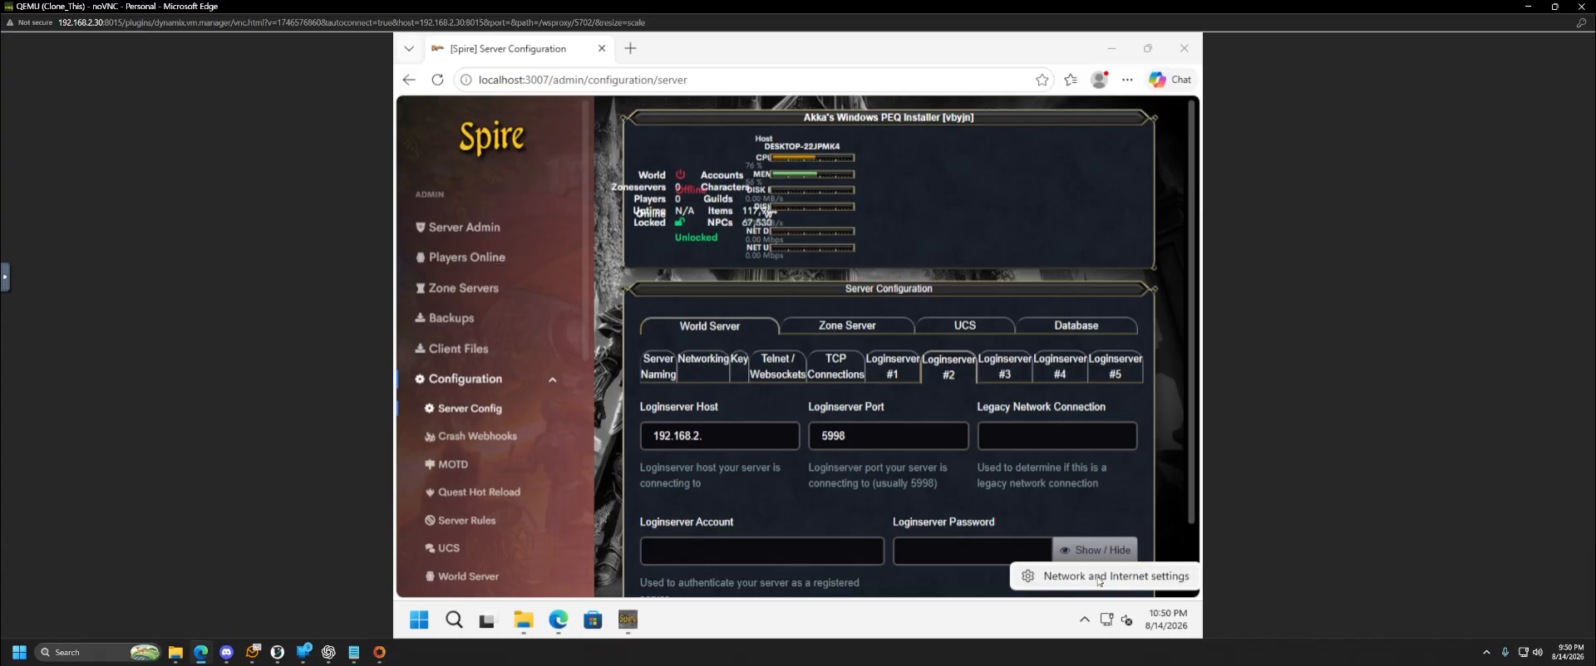
click(1096, 582)
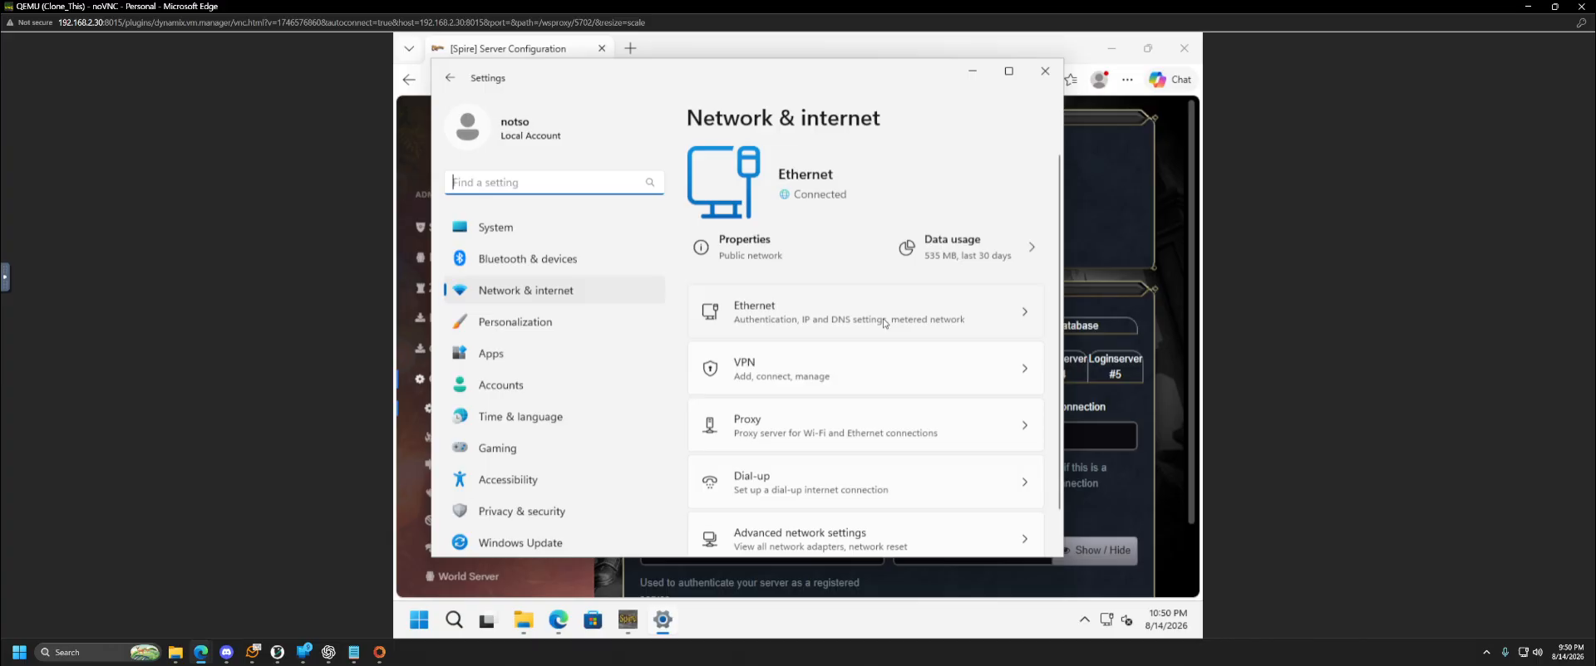
click(839, 320)
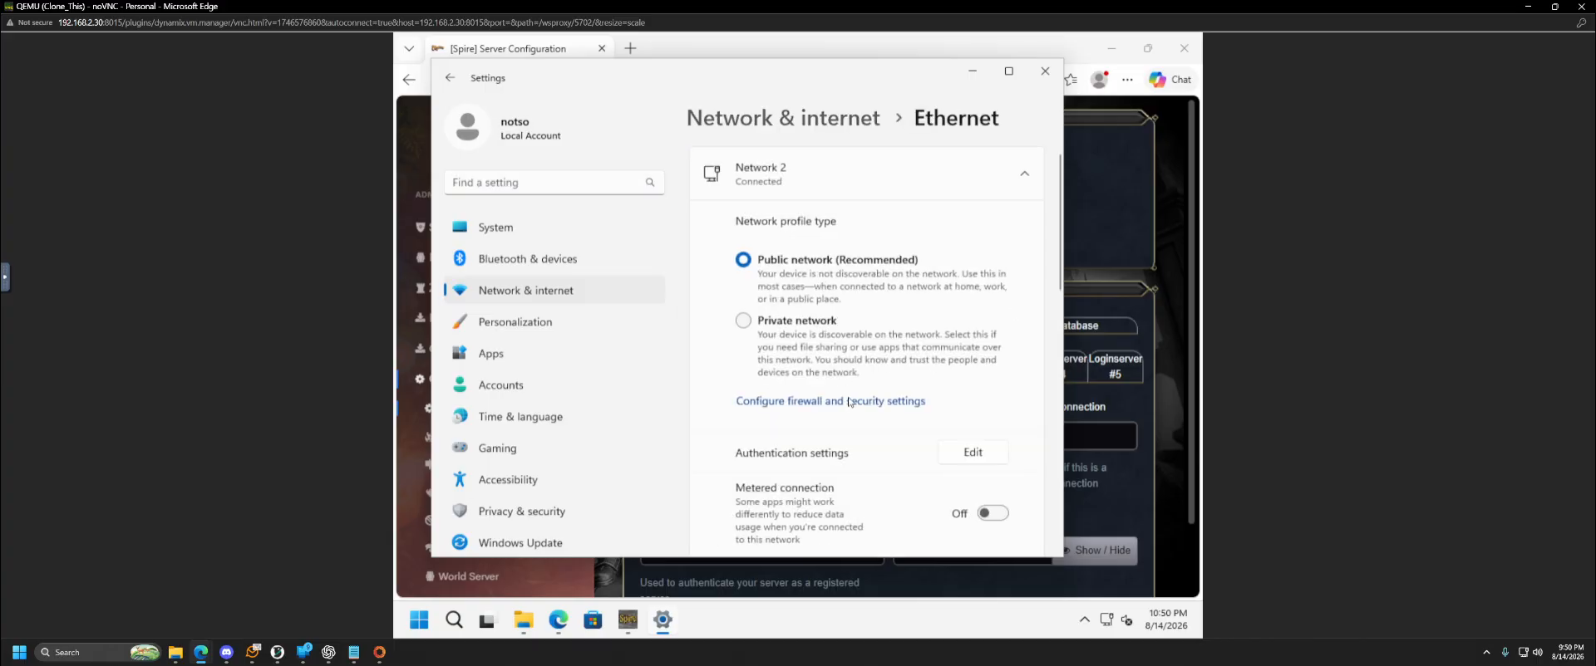
scroll(849, 402, down, 5)
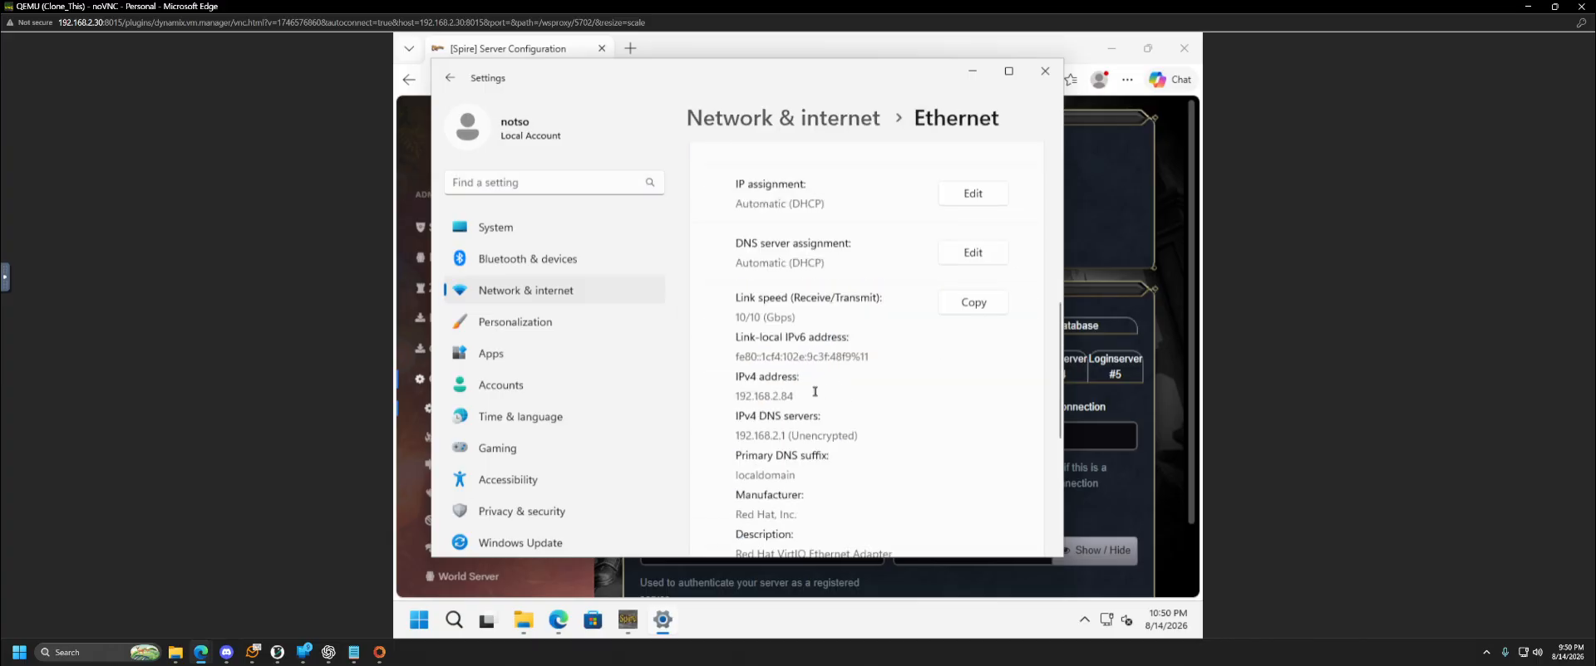
click(1043, 70)
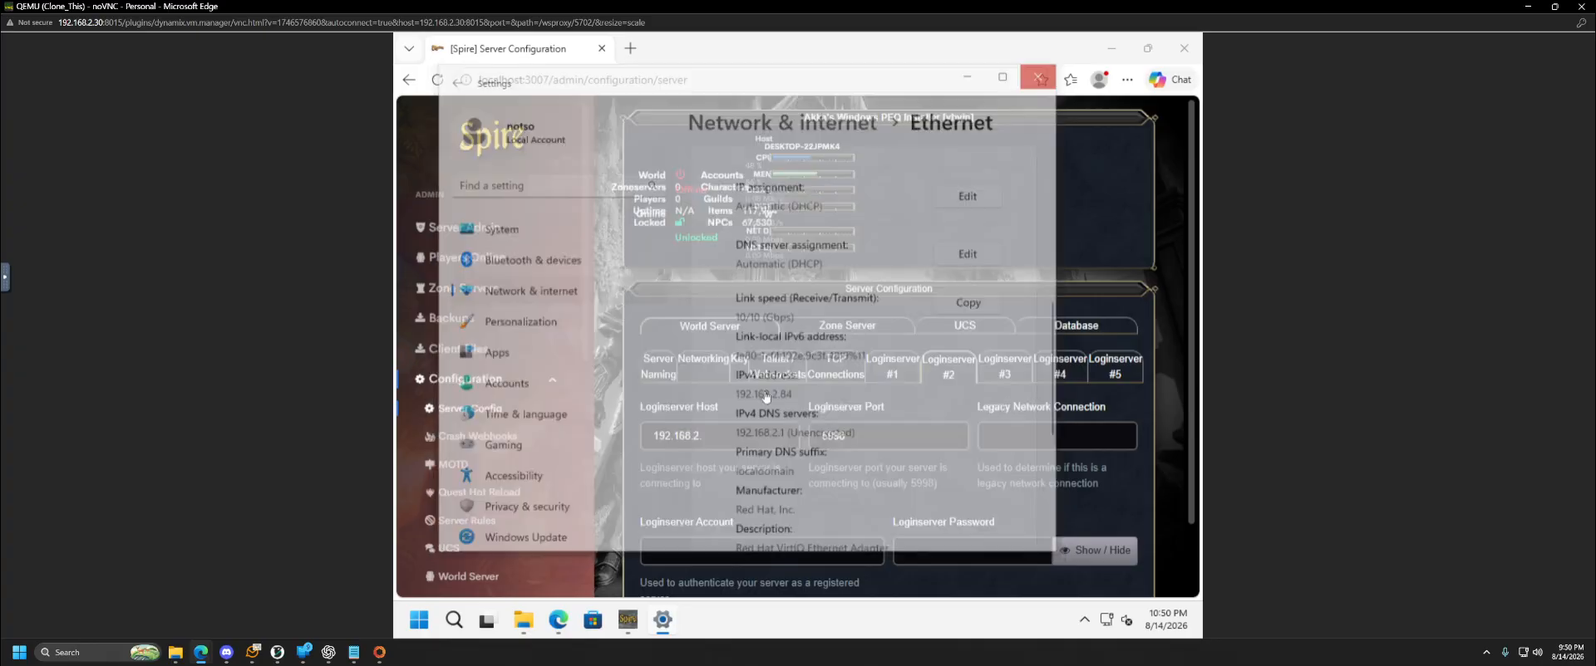
Complete the Loginserver #2 host as 192.168.2.84 and look through the Loginserver #3, #4 and #5 settings
click(710, 438)
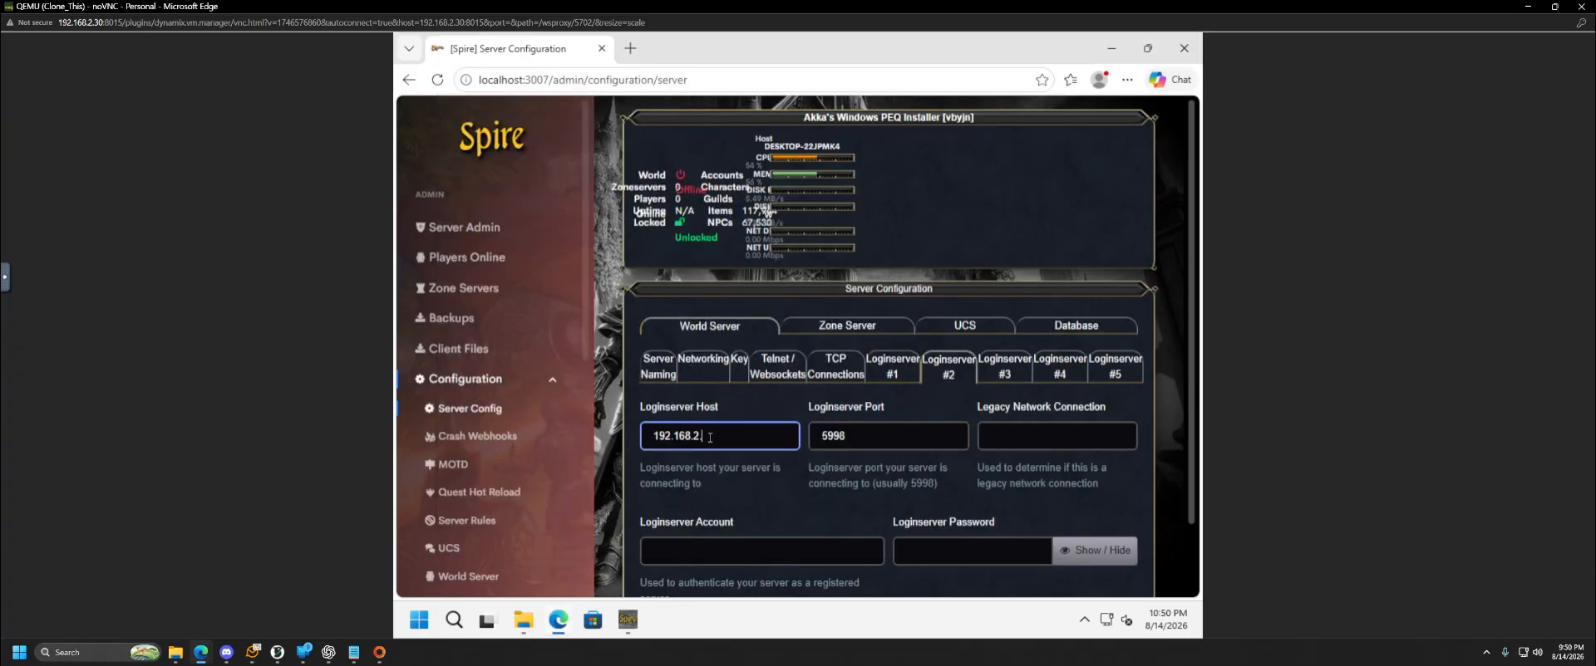
text(84)
click(993, 370)
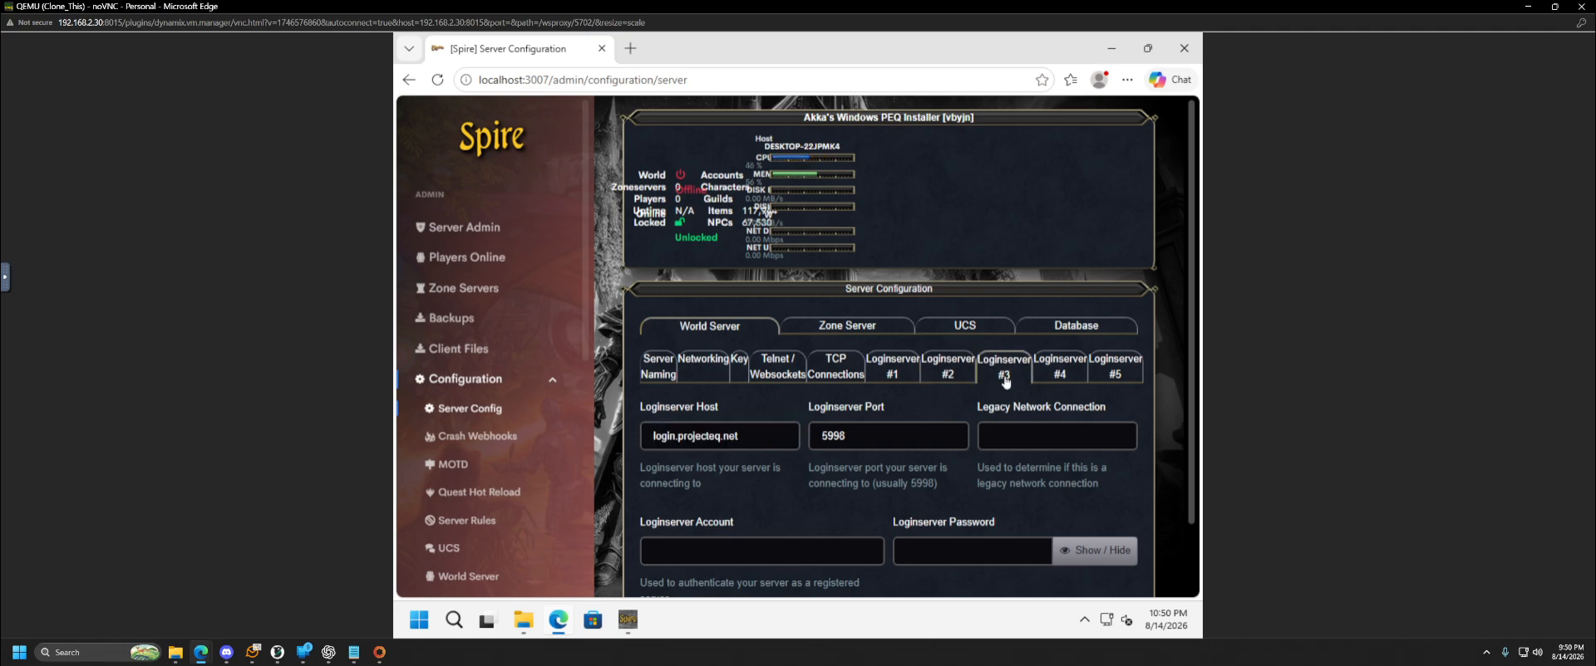
click(1060, 375)
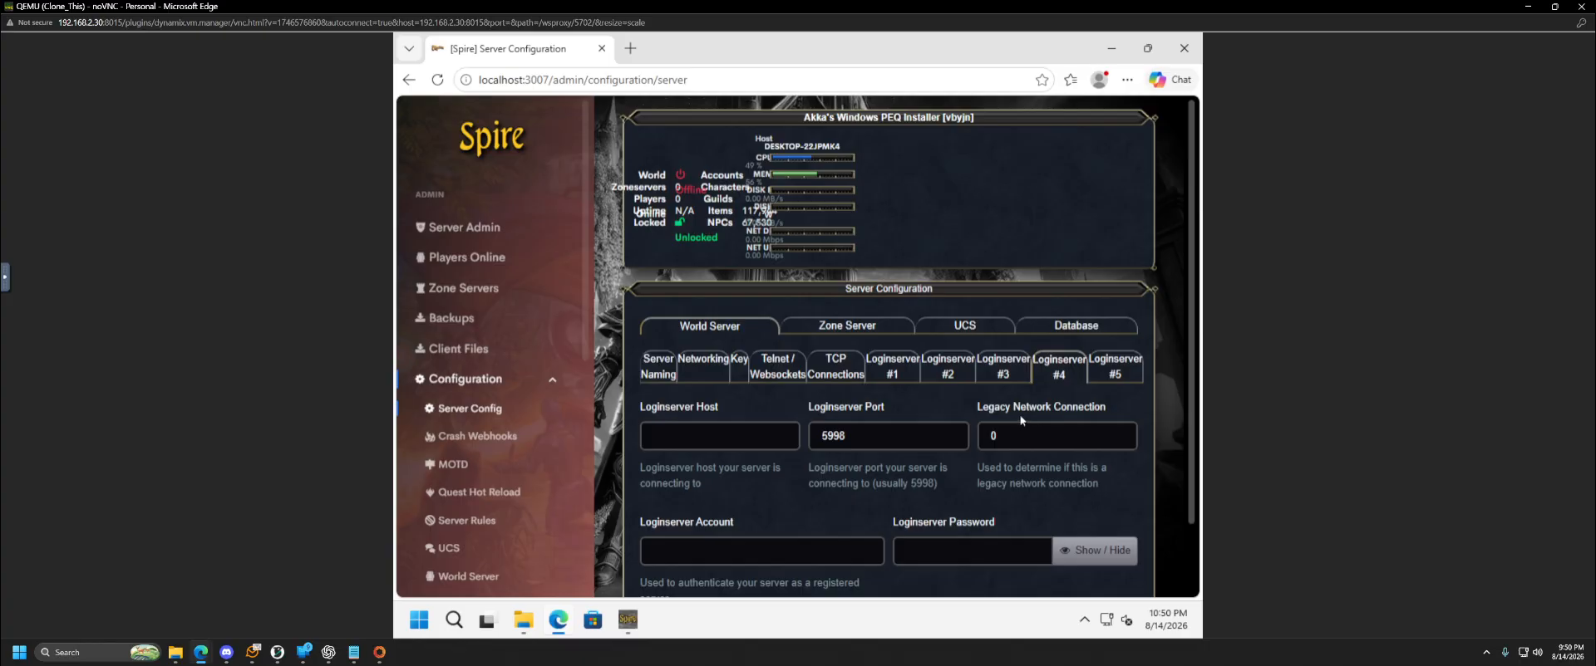
click(1102, 378)
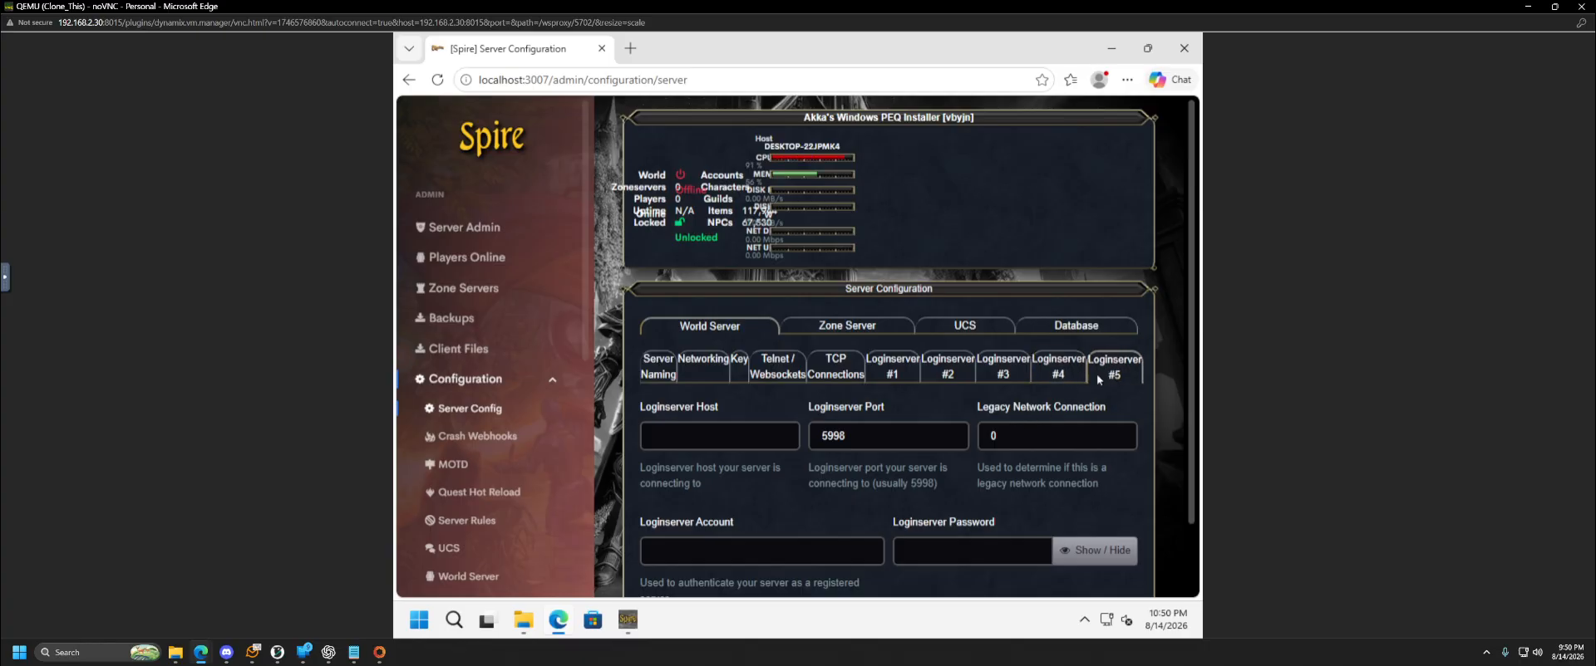
Set the Loginserver #4 port to 5999 and its host to 192.168.2.84
click(1045, 372)
click(845, 435)
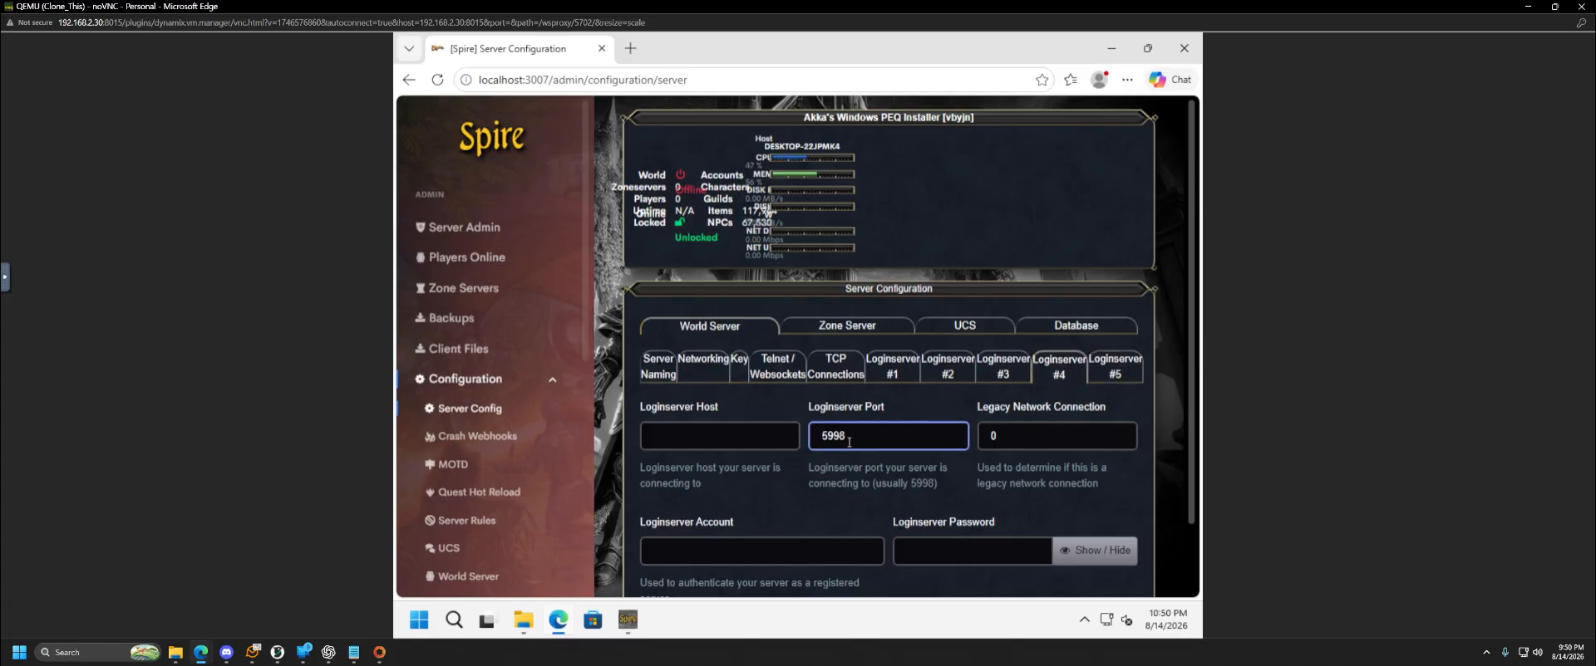
key(BackSpace)
click(744, 438)
text(9)
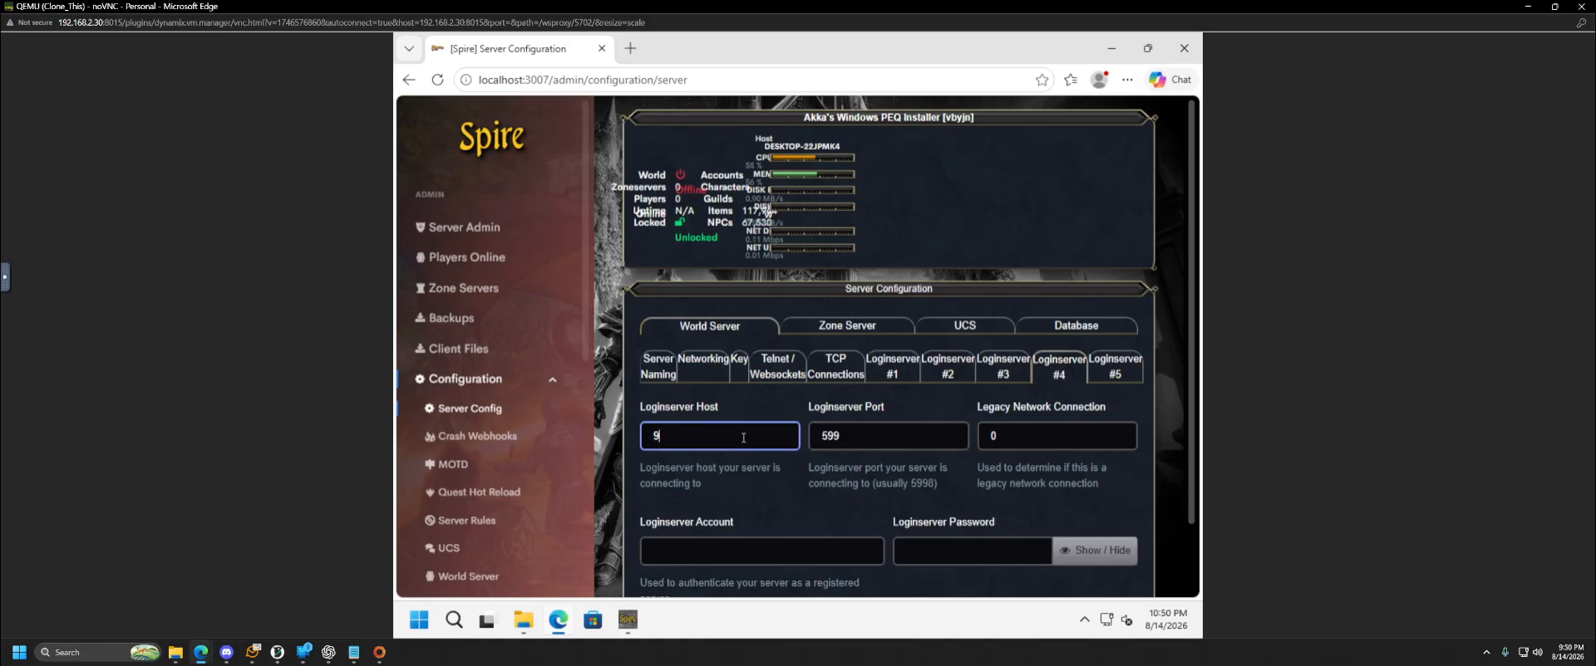
click(868, 434)
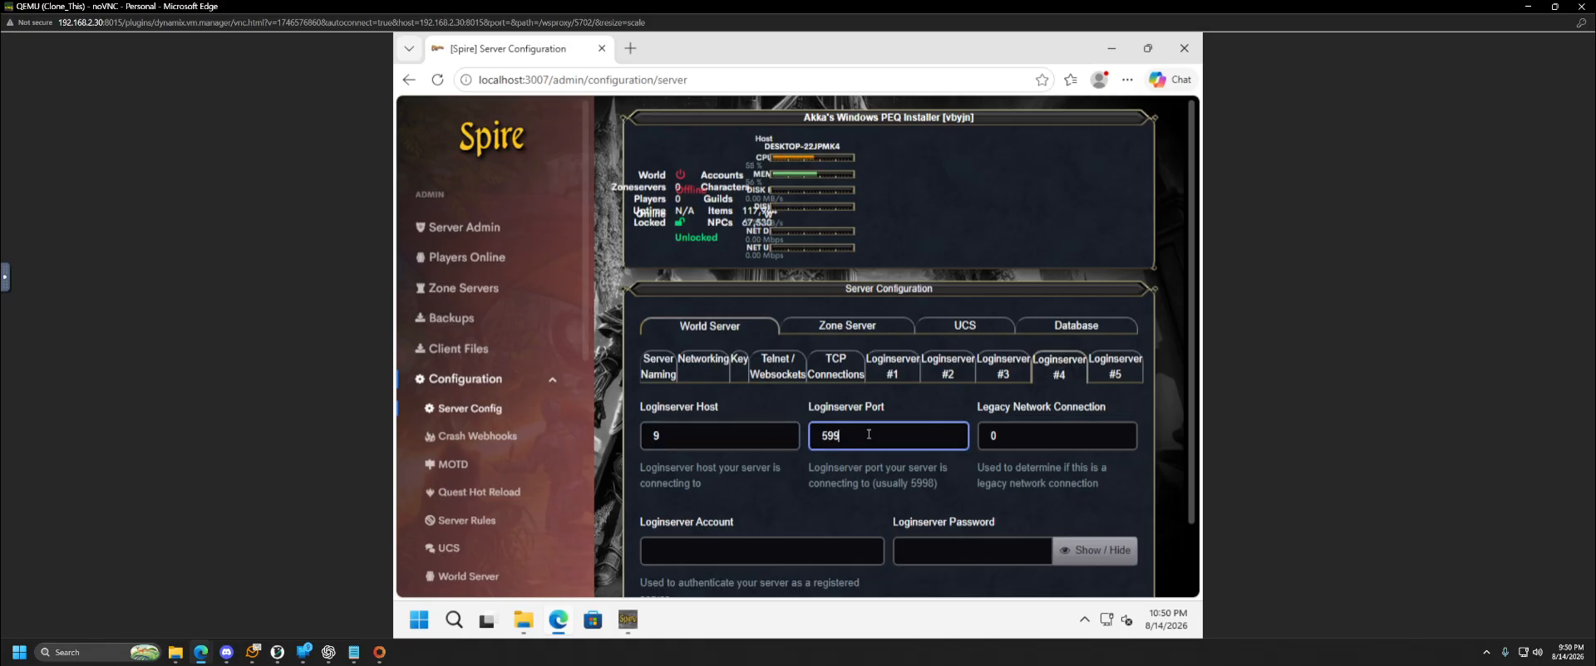
text(9)
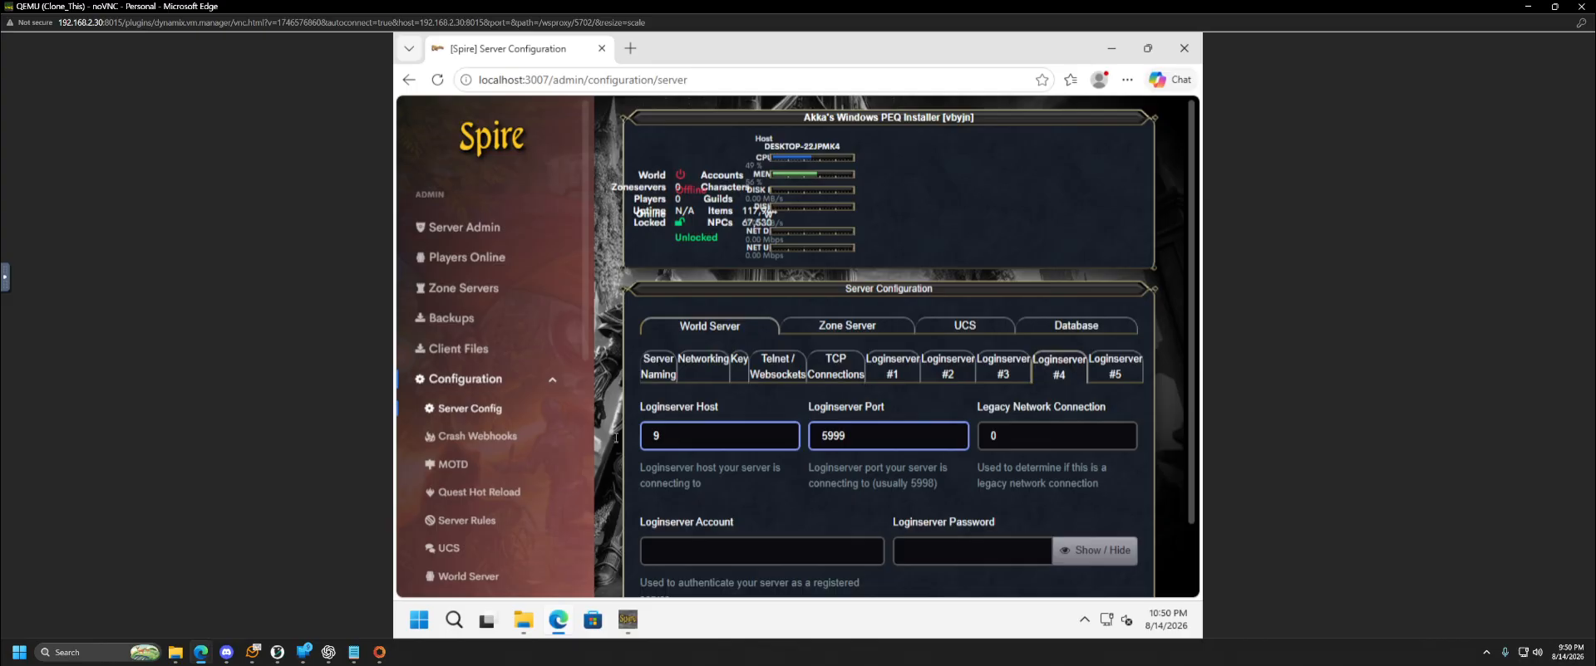
drag(616, 438, 612, 438)
text(19)
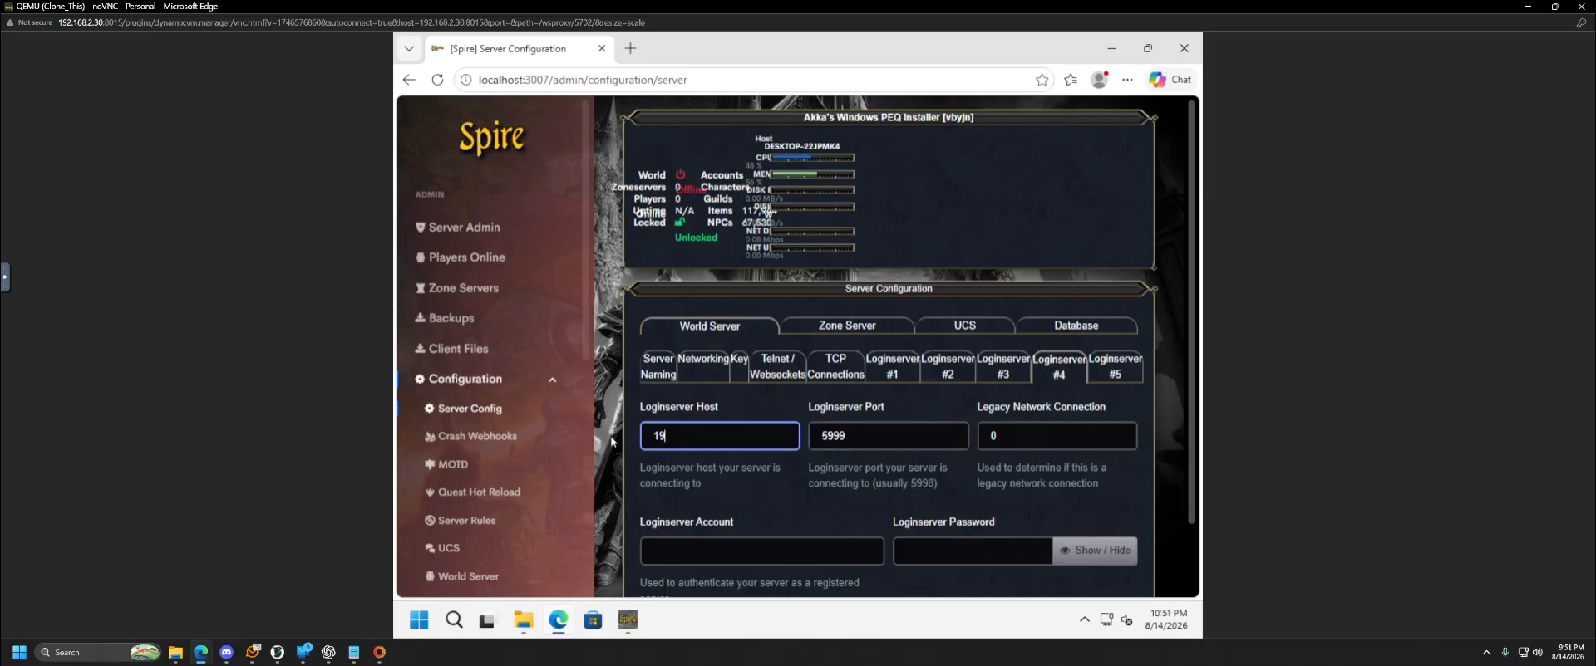
text(2.168.2.84)
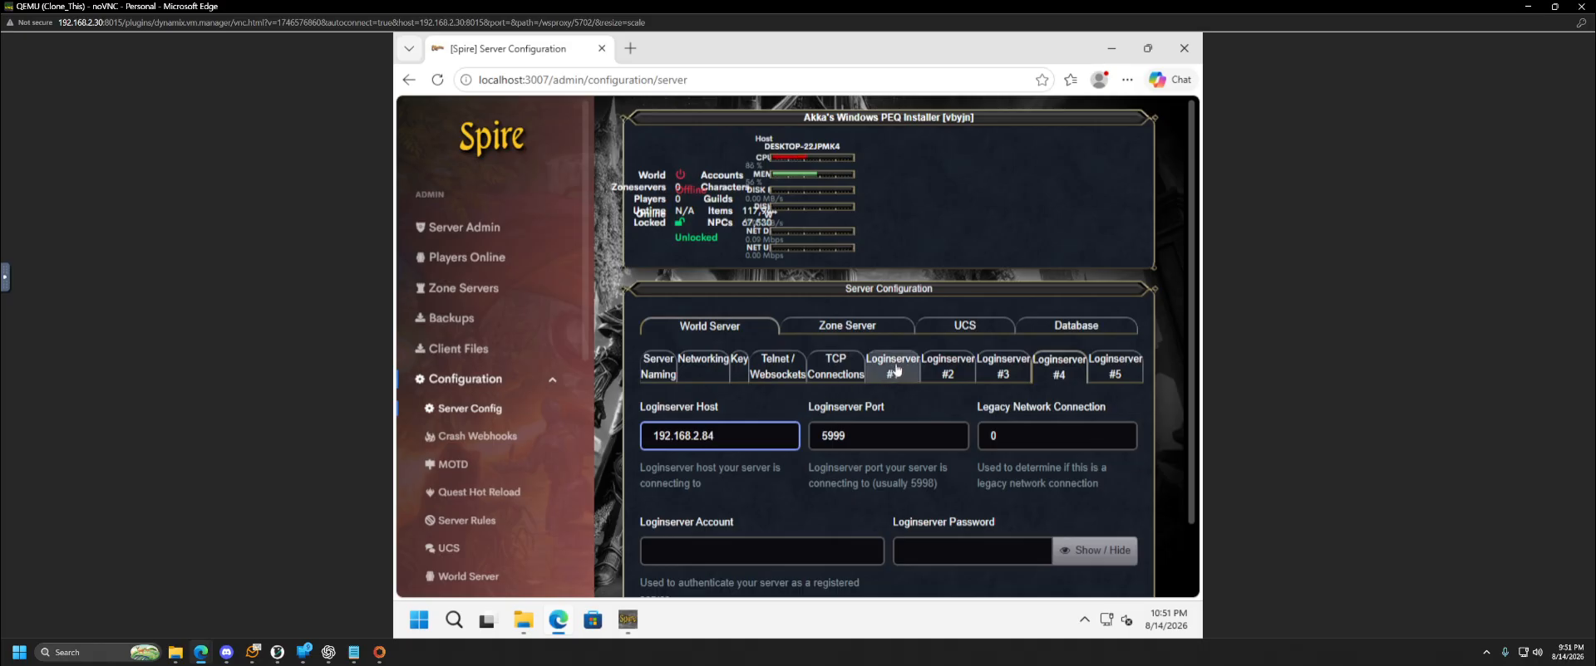
Recheck the Loginserver #2 settings and save the server configuration
click(939, 372)
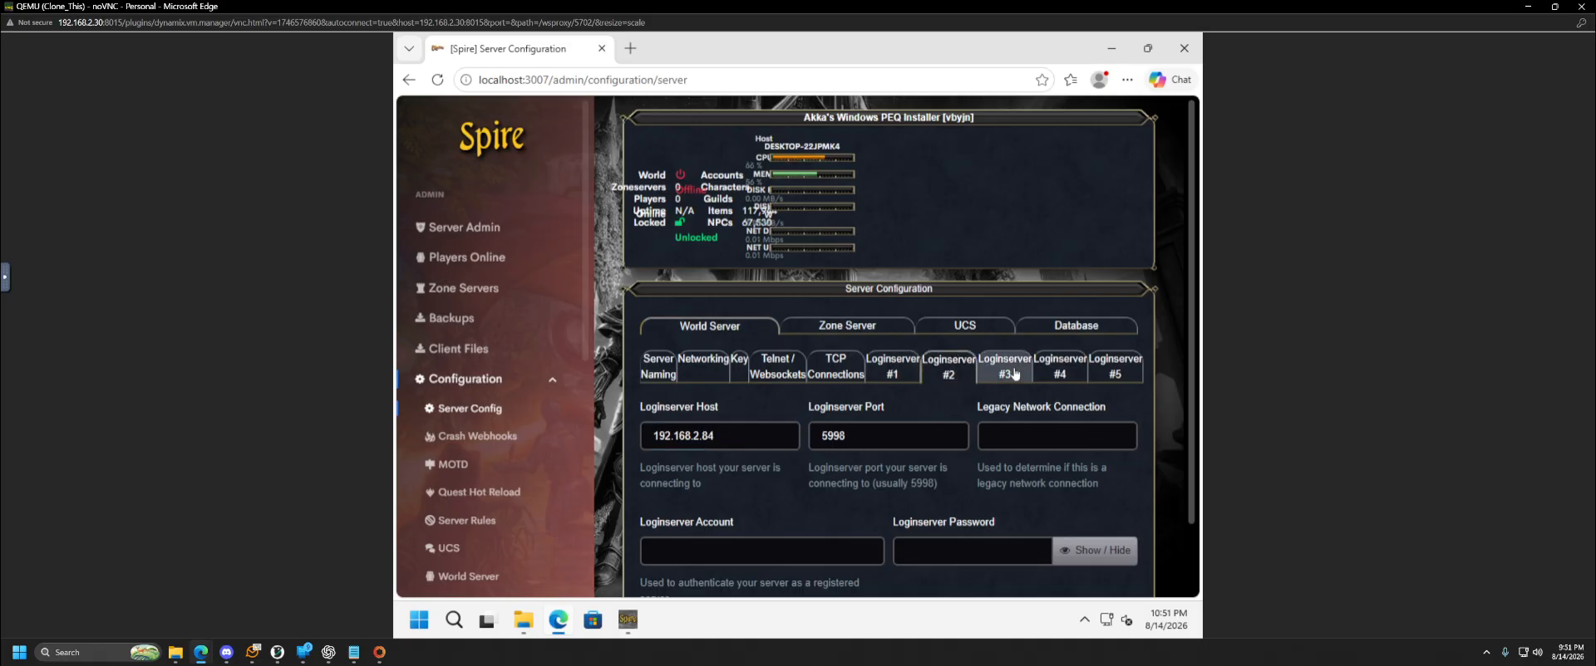
scroll(765, 316, down, 1)
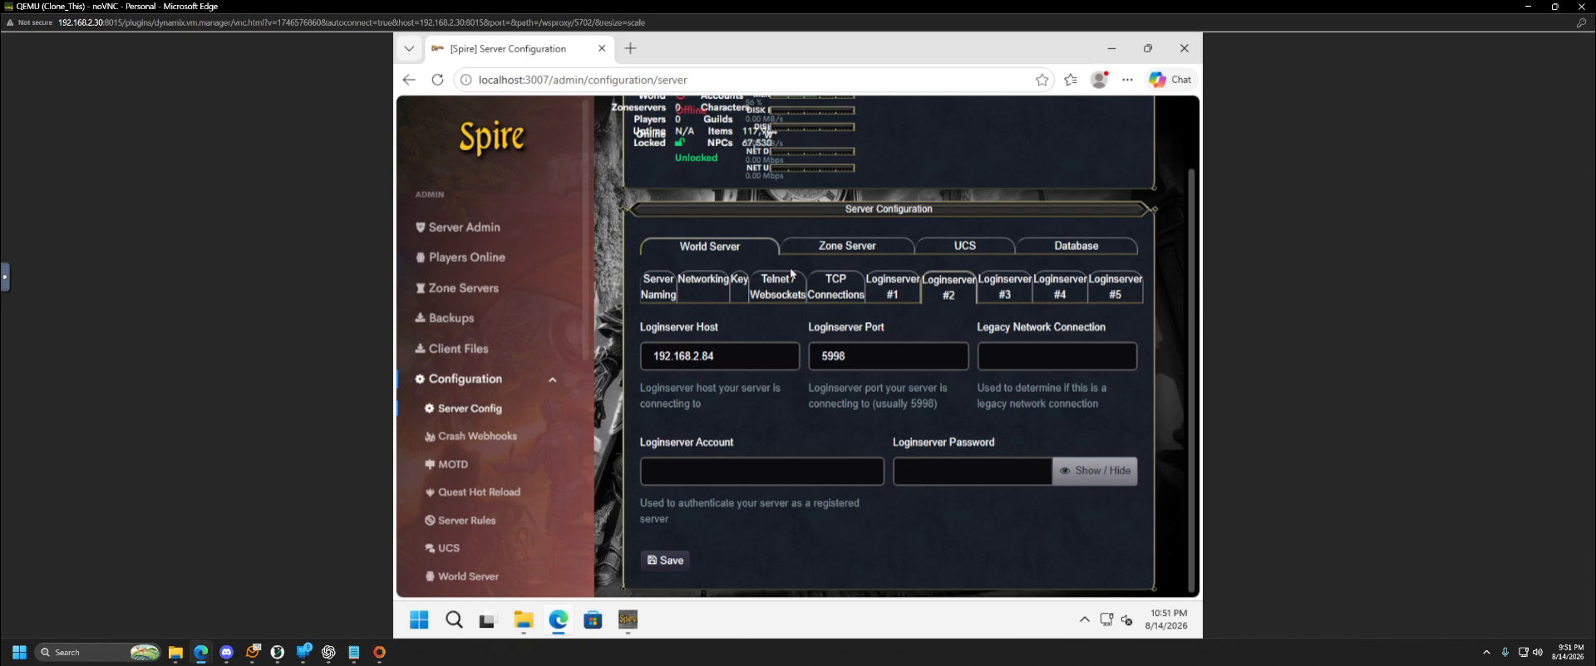
click(665, 561)
Review the Loginserver #5 settings and recheck the host and port of Loginserver #4
drag(1115, 291, 1104, 293)
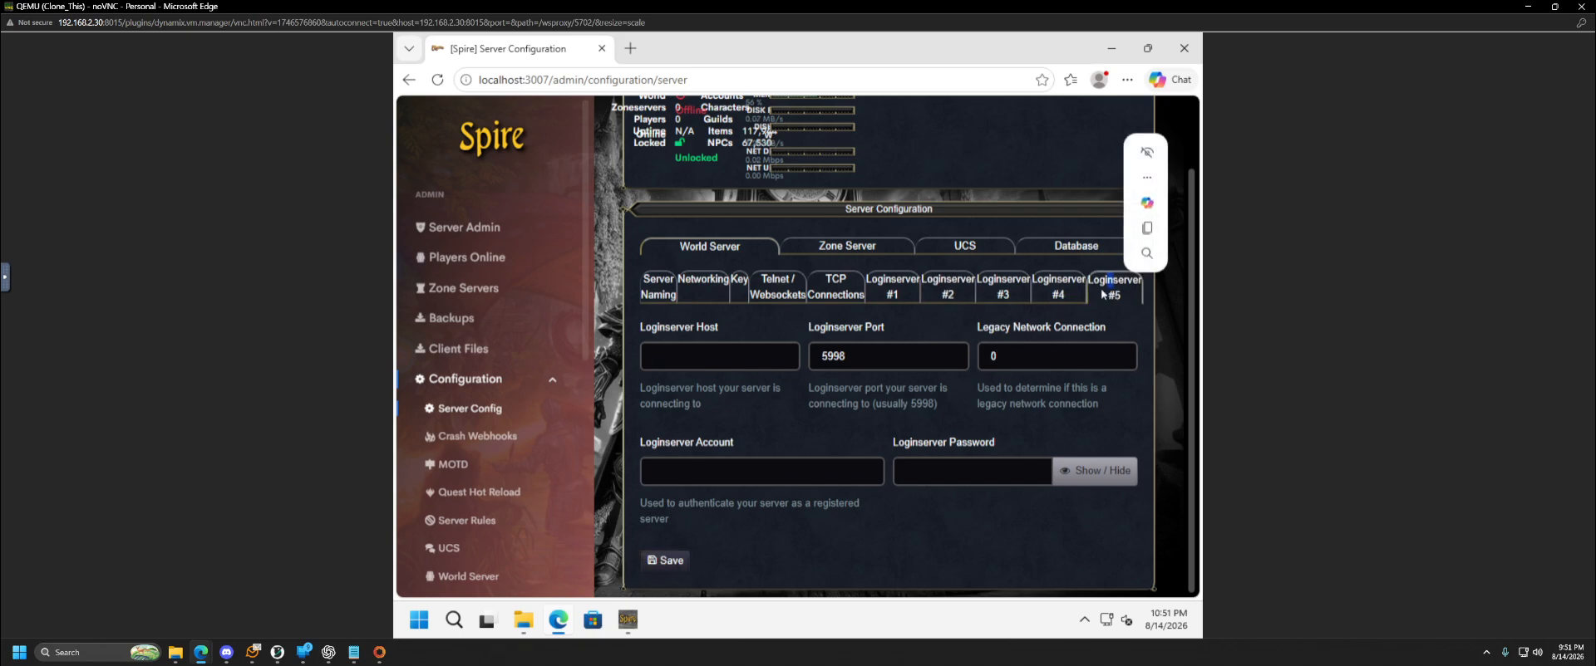
click(1110, 297)
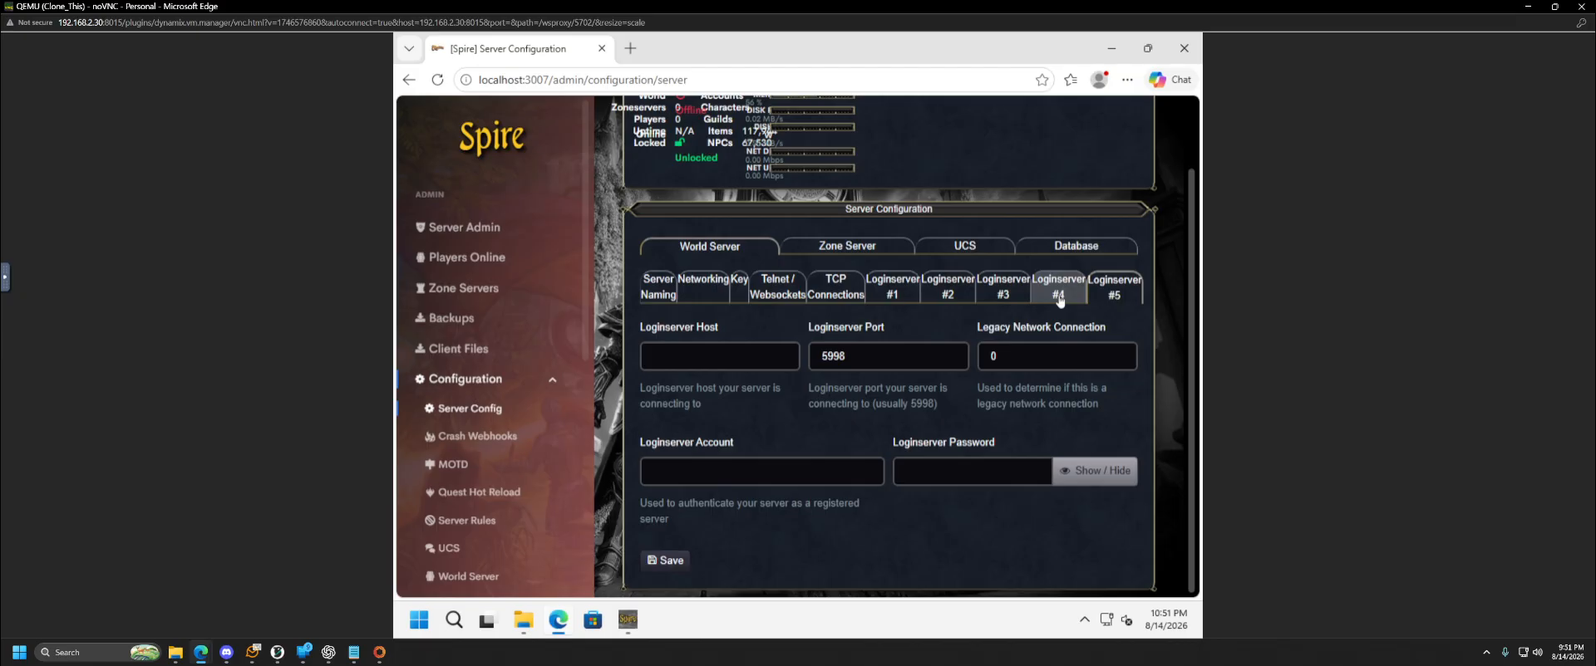
click(1058, 293)
click(888, 356)
click(781, 356)
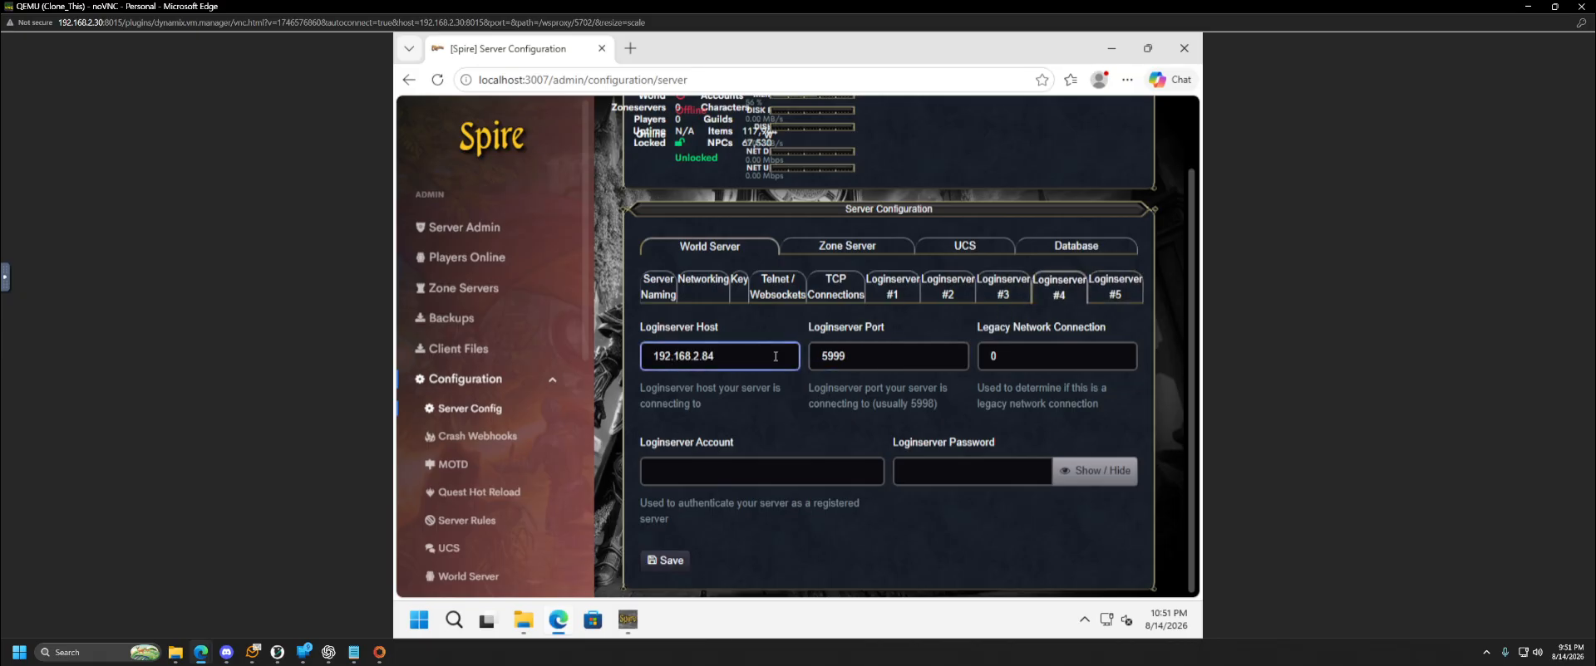
click(963, 354)
click(975, 358)
click(958, 360)
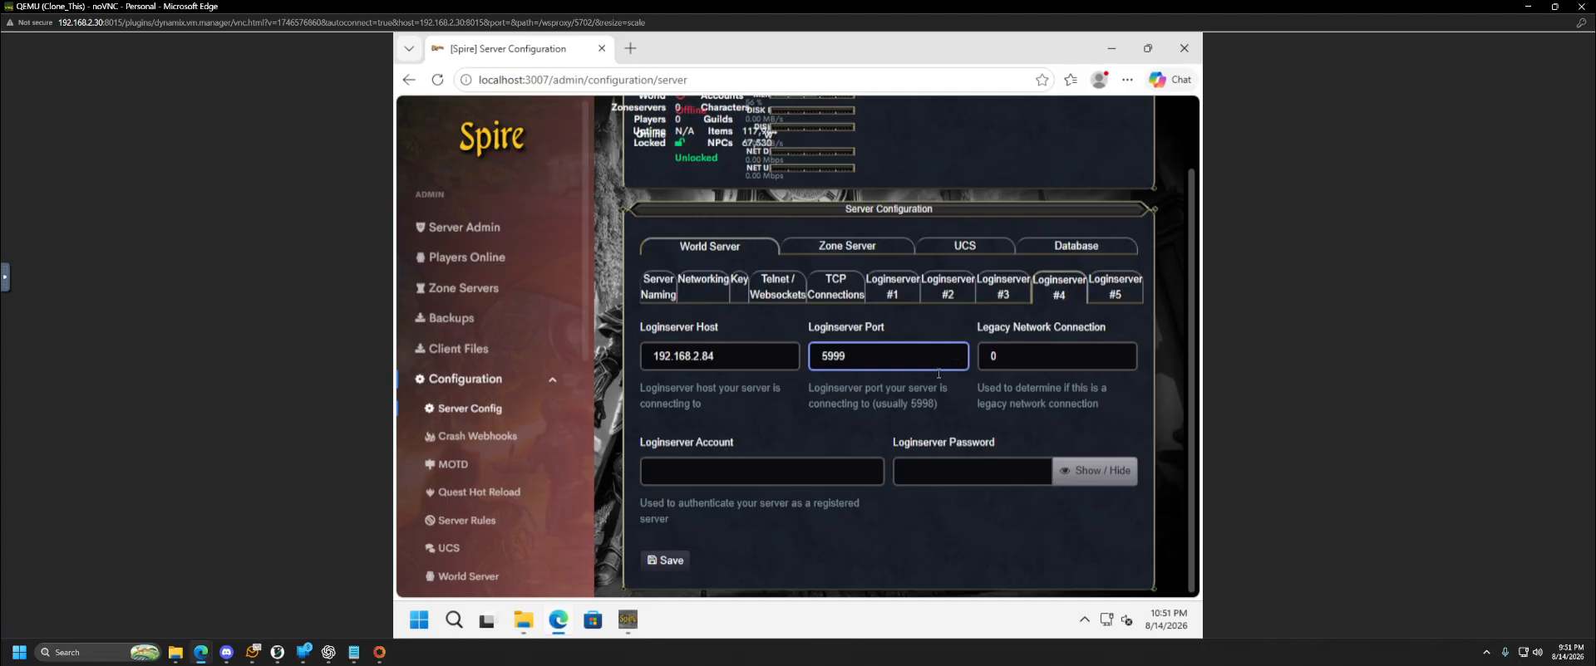
click(954, 379)
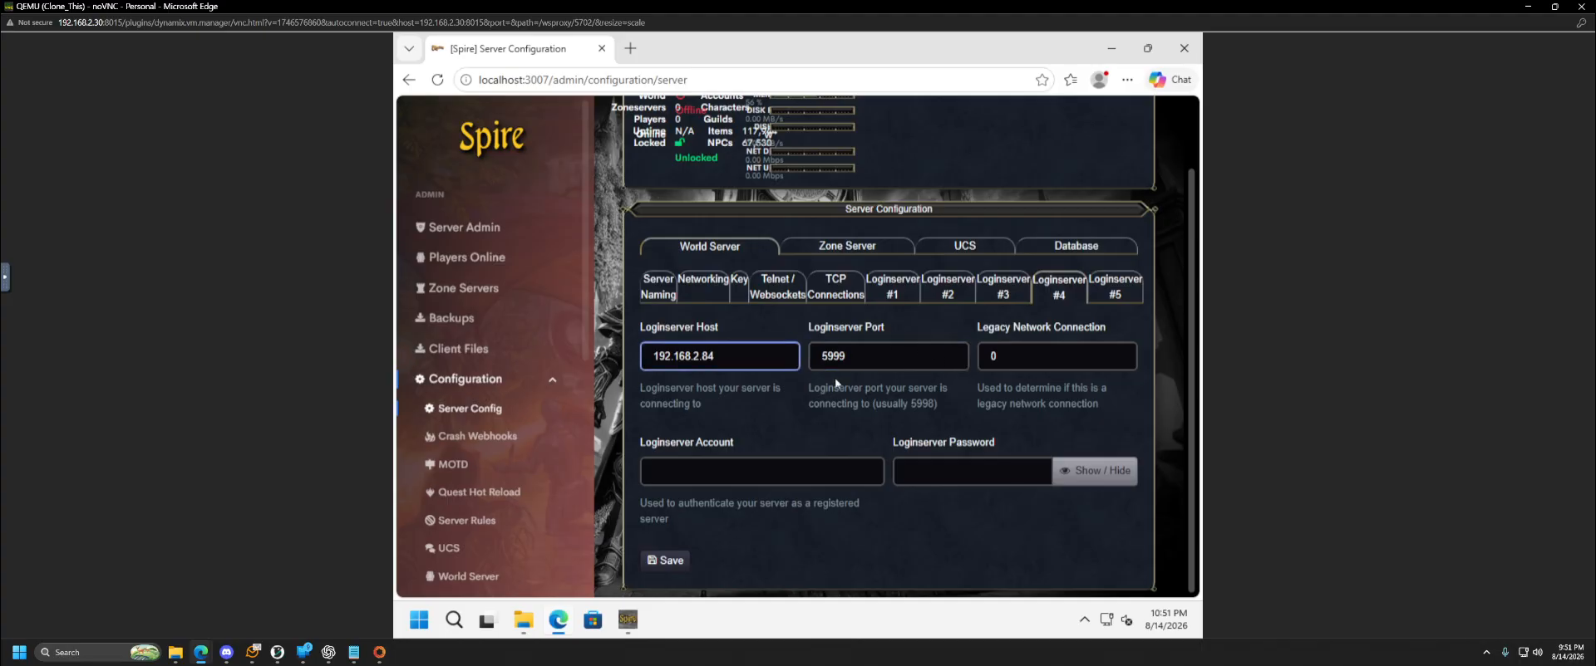
click(853, 357)
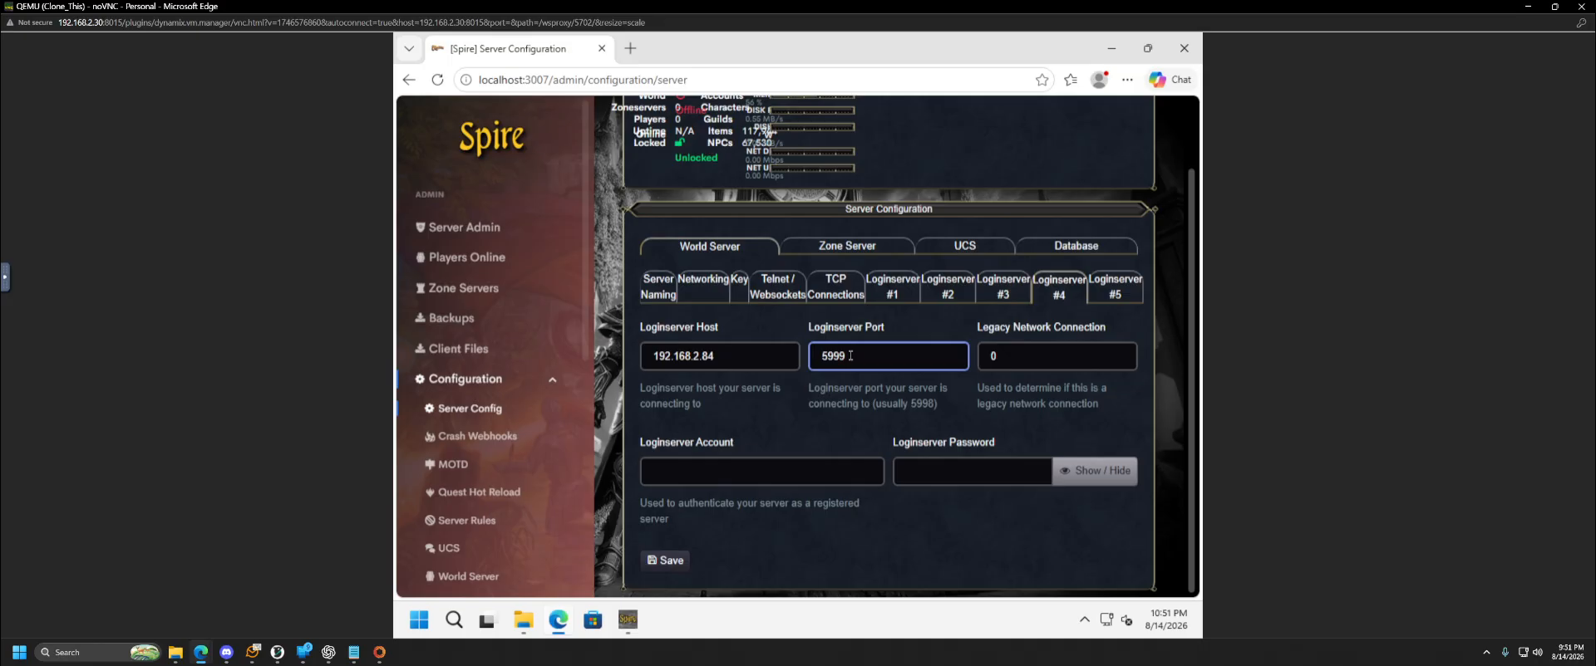
Set both the local and public addresses in the world server's networking settings to 192.168.2.84 and save
click(656, 296)
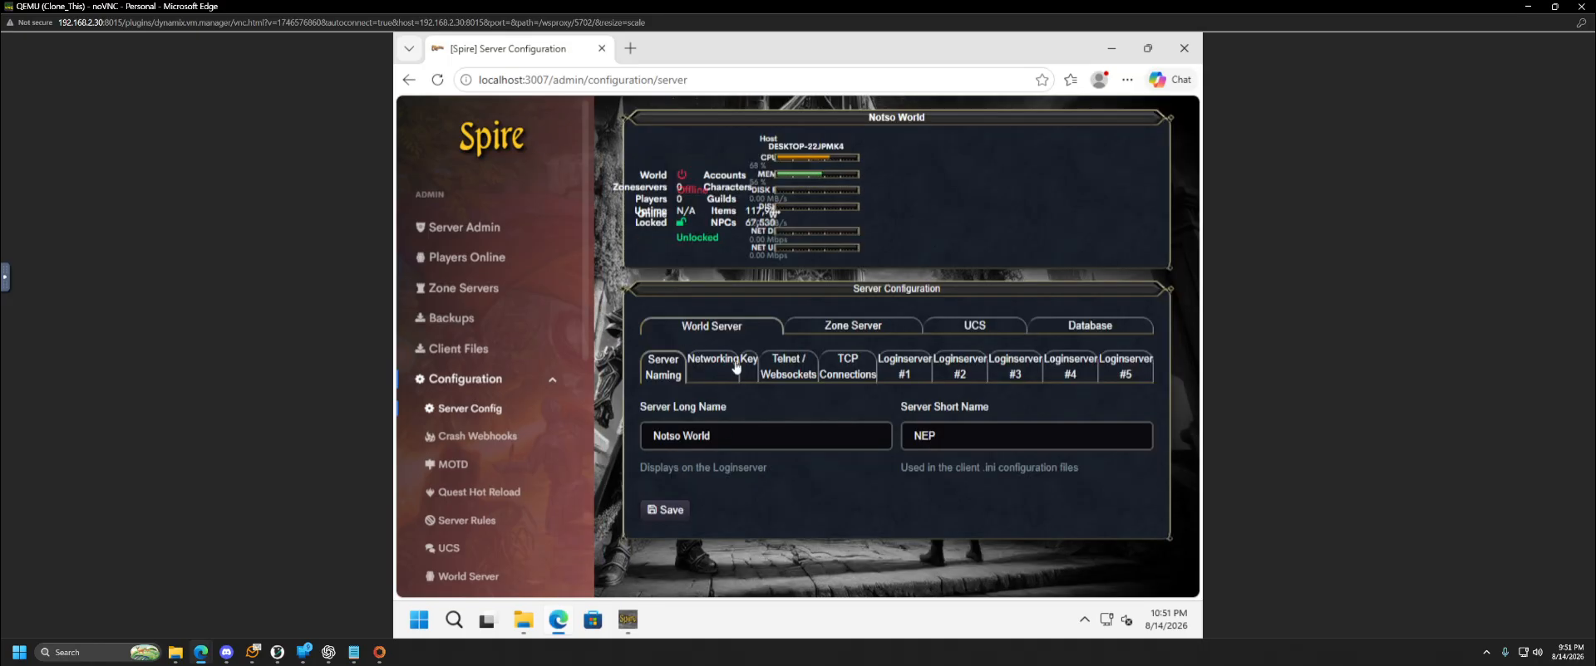
click(713, 373)
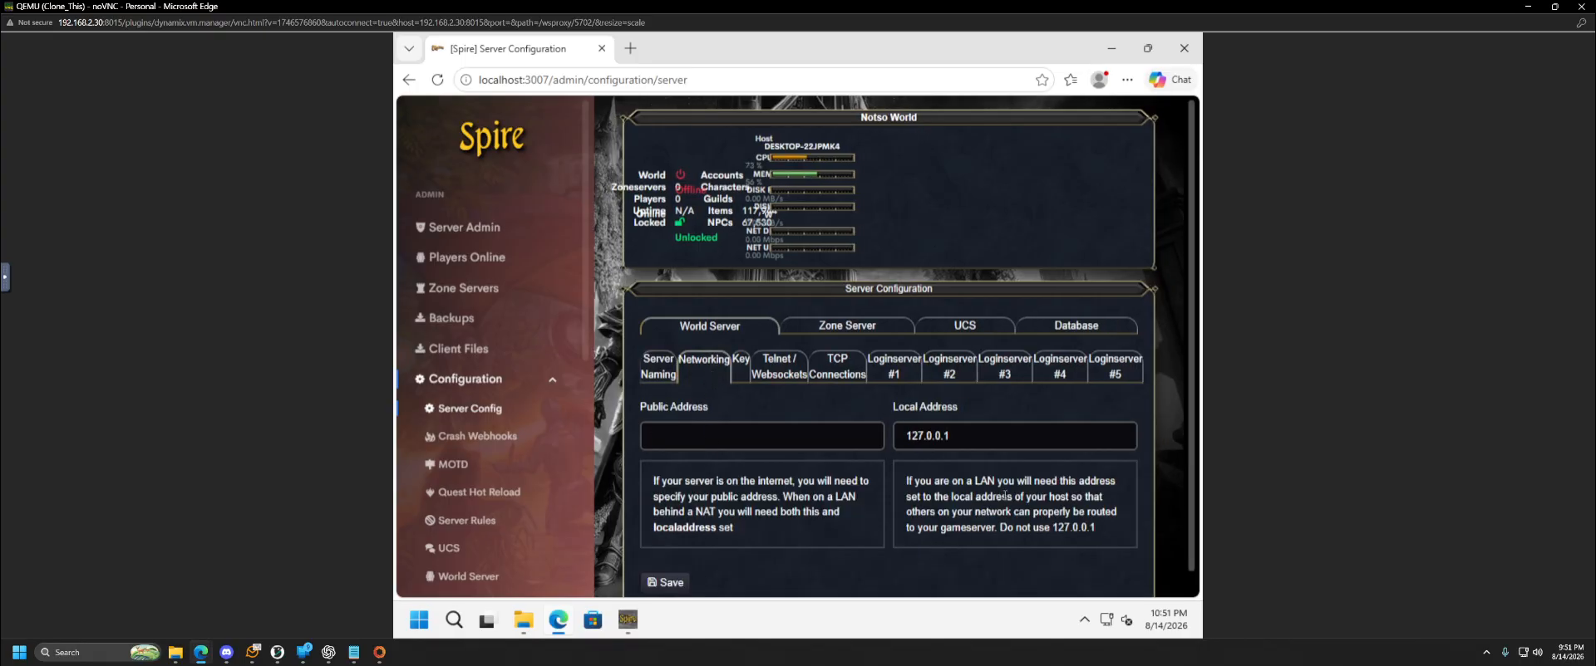
triple_click(939, 439)
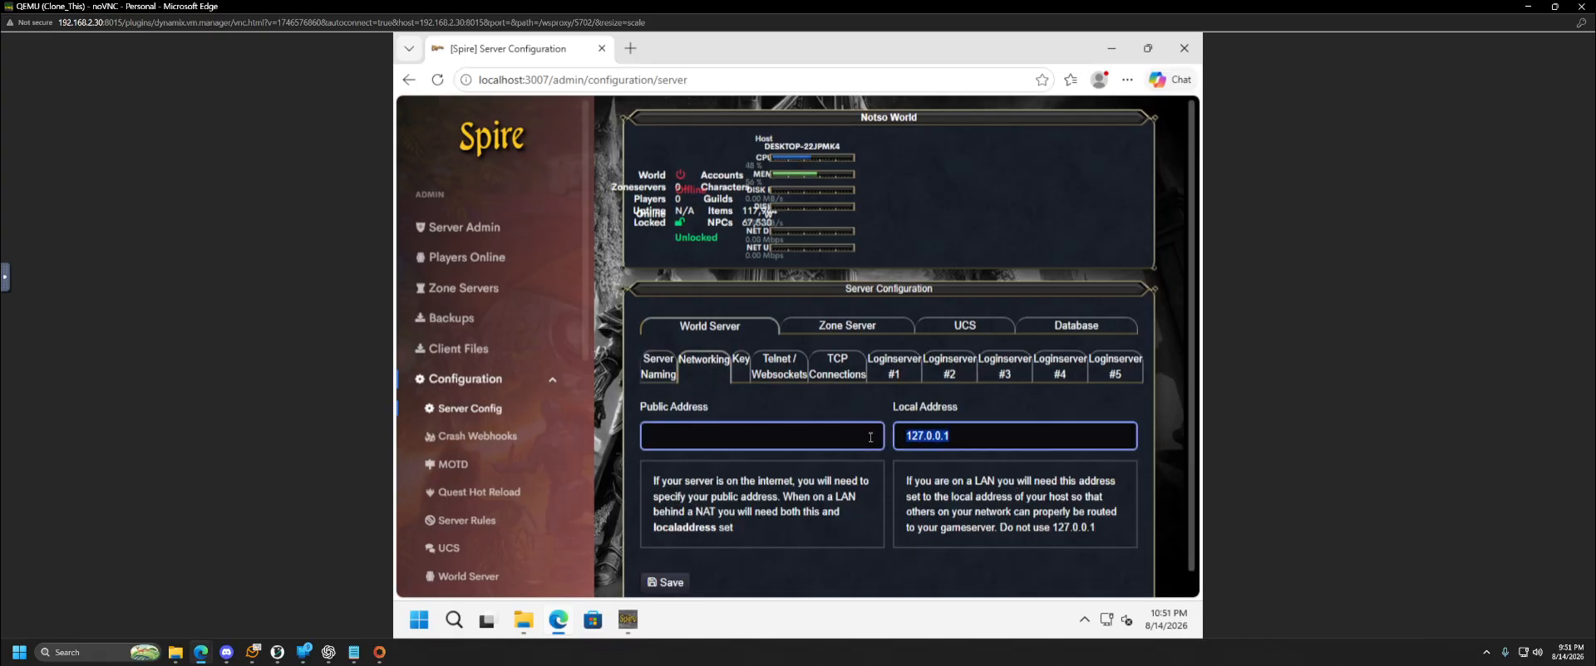
text(192.168.2.84)
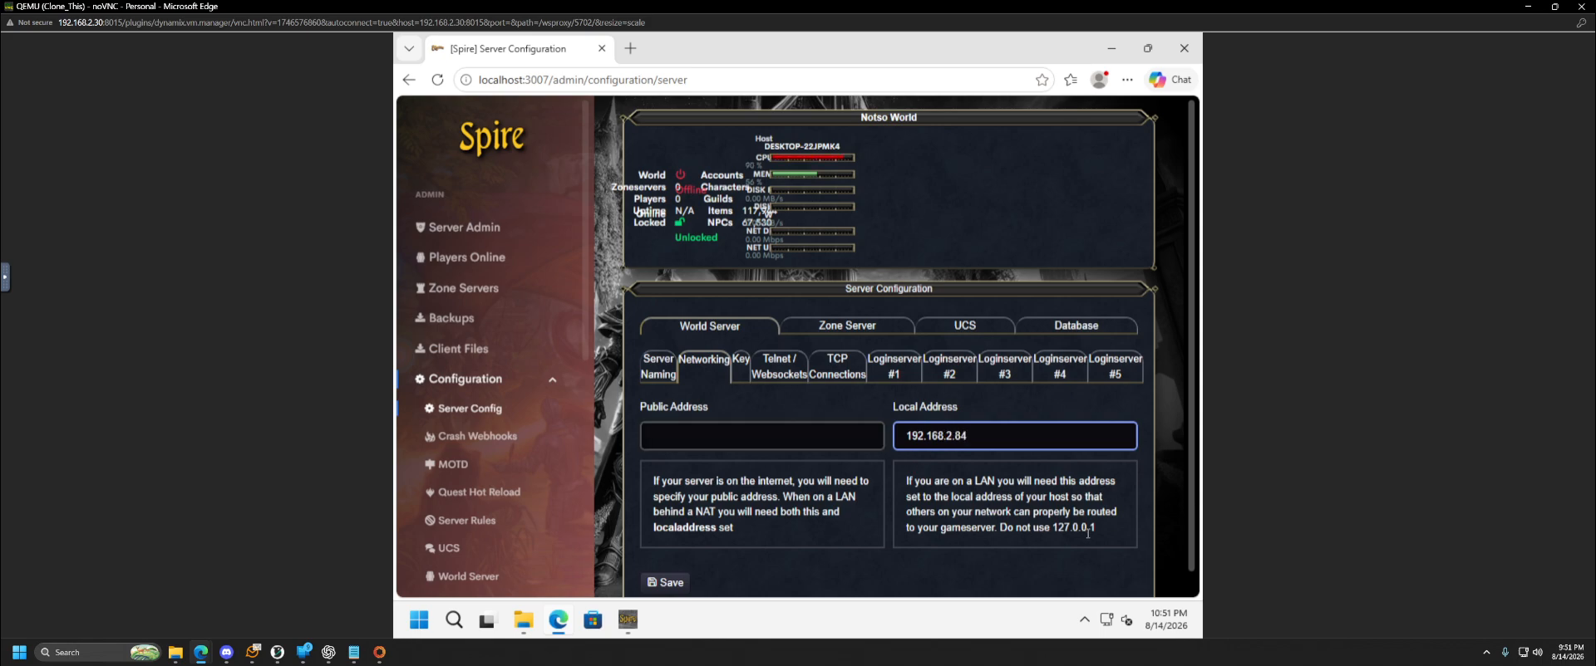
drag(1001, 444, 884, 432)
key(ctrl+c)
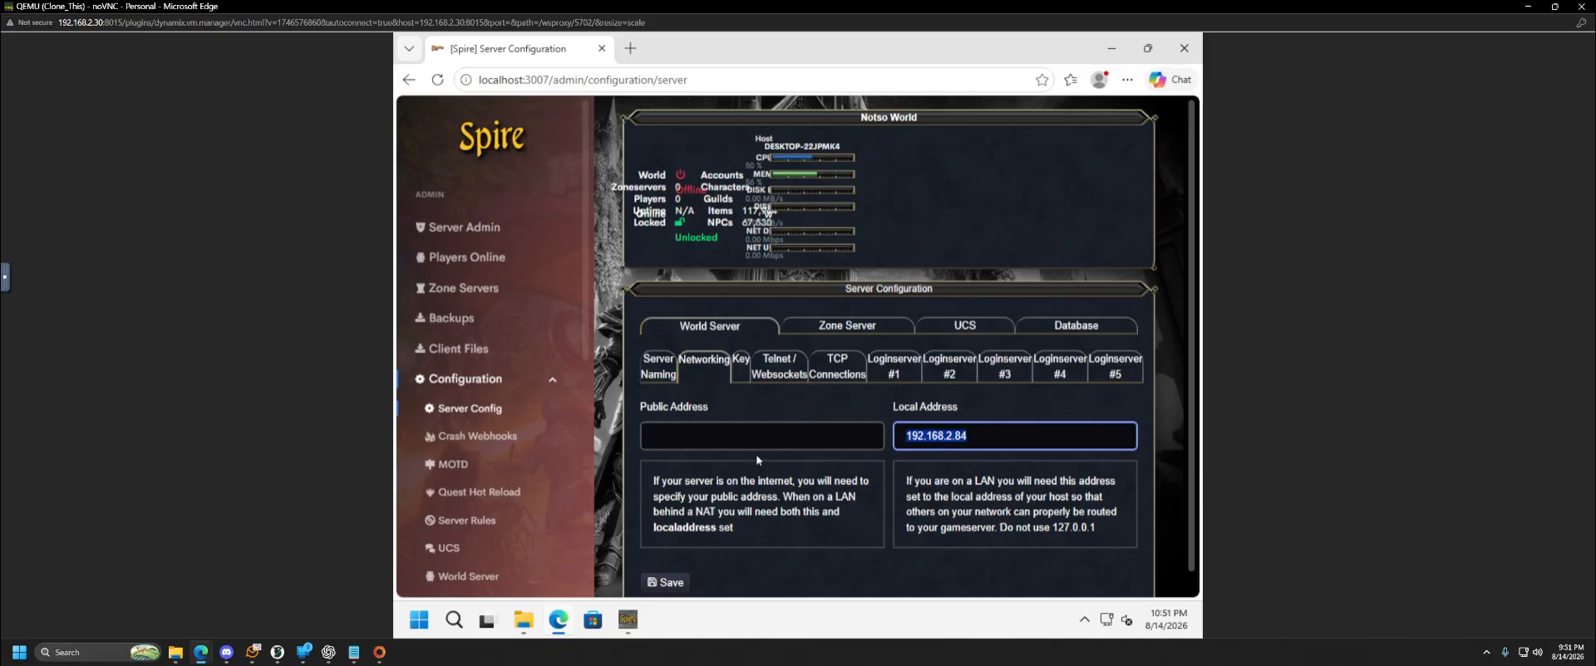
click(743, 429)
key(ctrl+v)
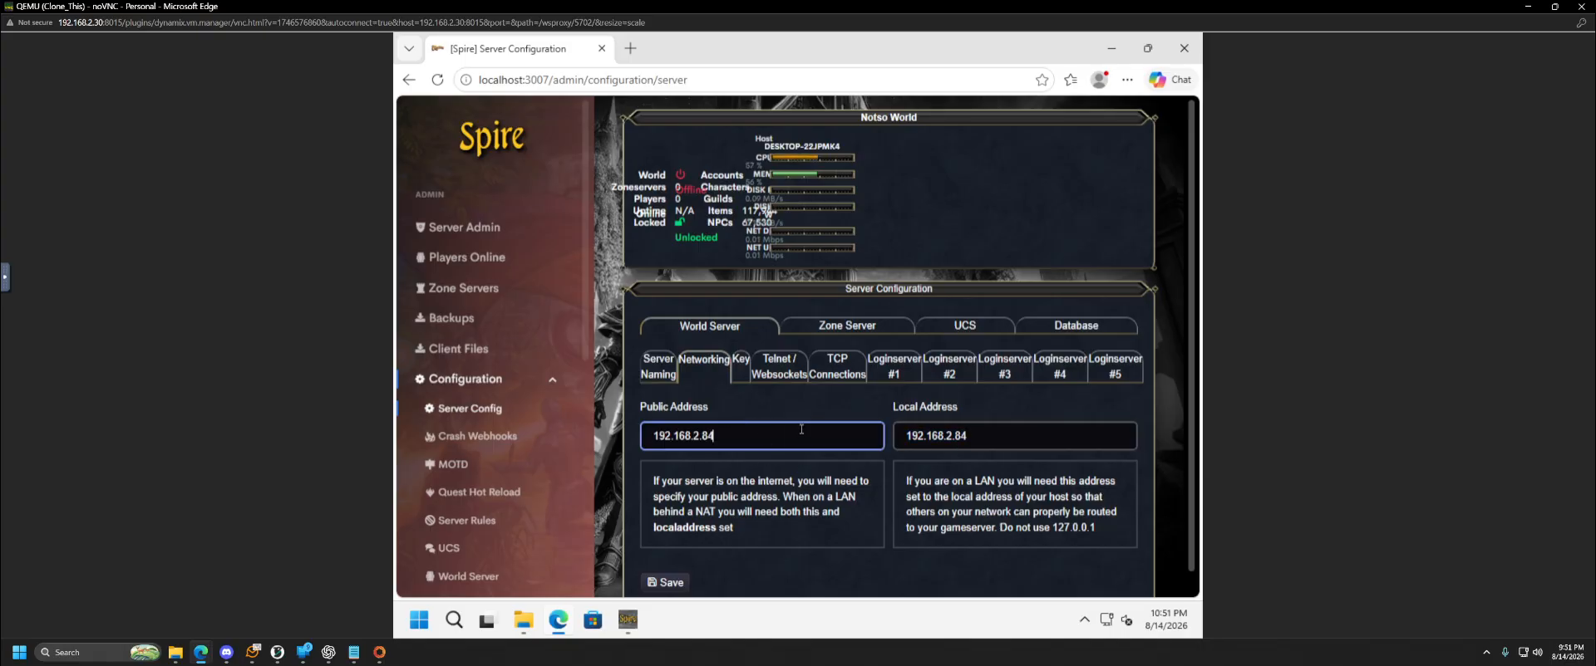
click(669, 587)
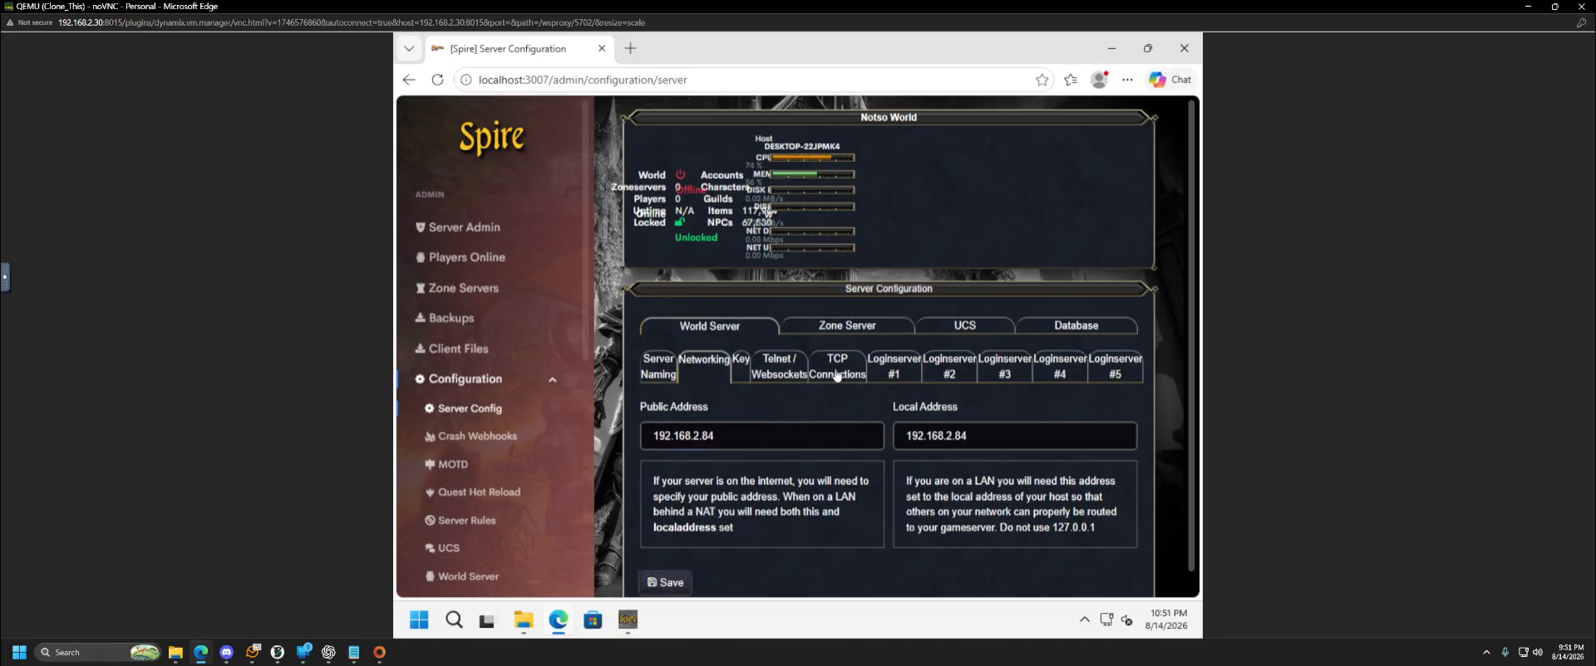
Look through the Zone Server and Database settings, and recheck the world server's naming and networking settings
click(868, 328)
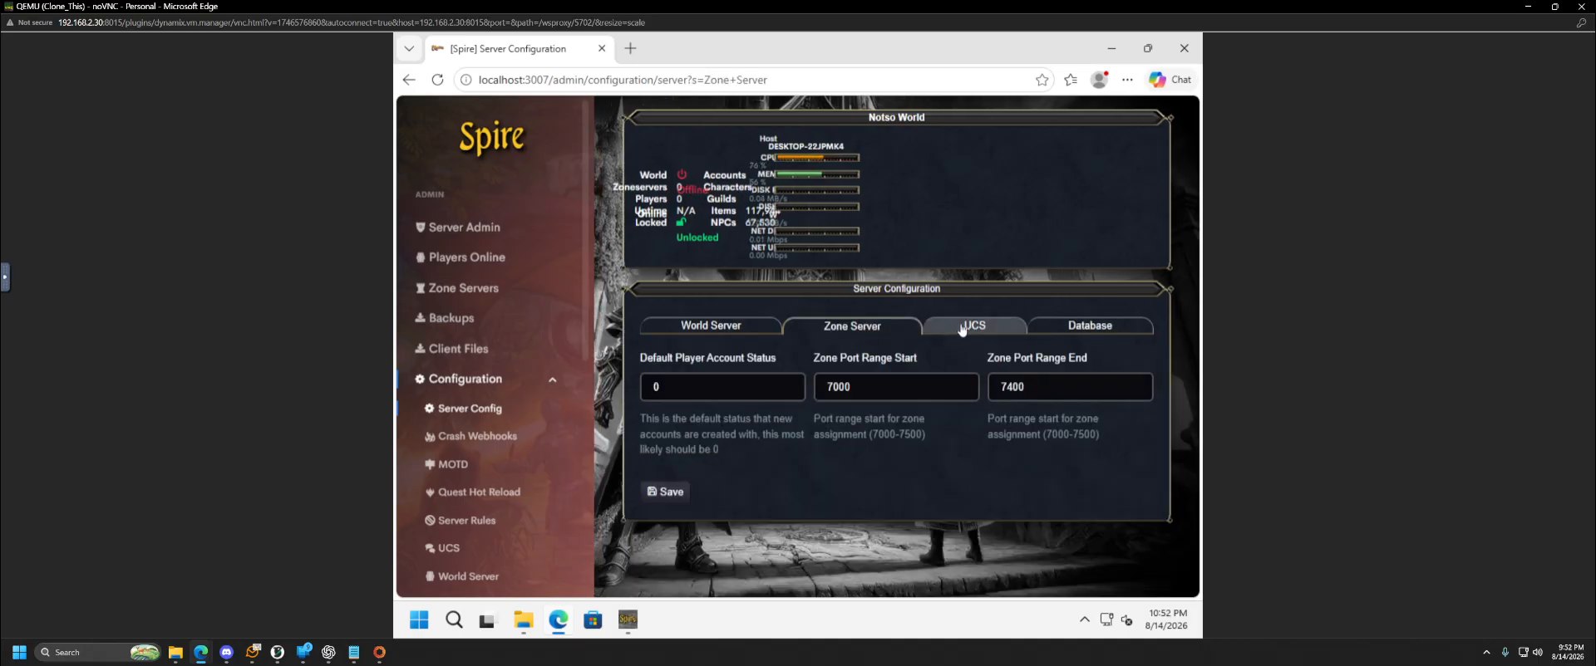
click(1086, 326)
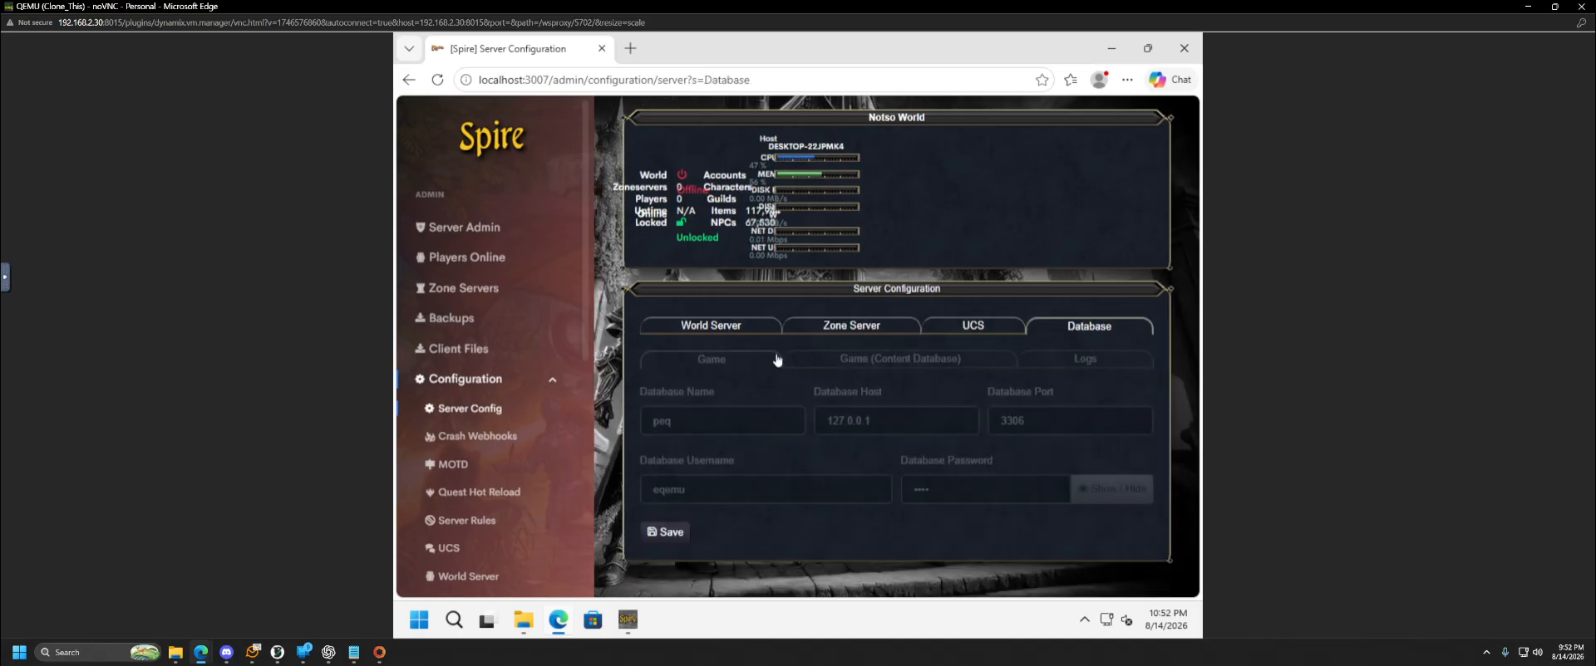
click(697, 327)
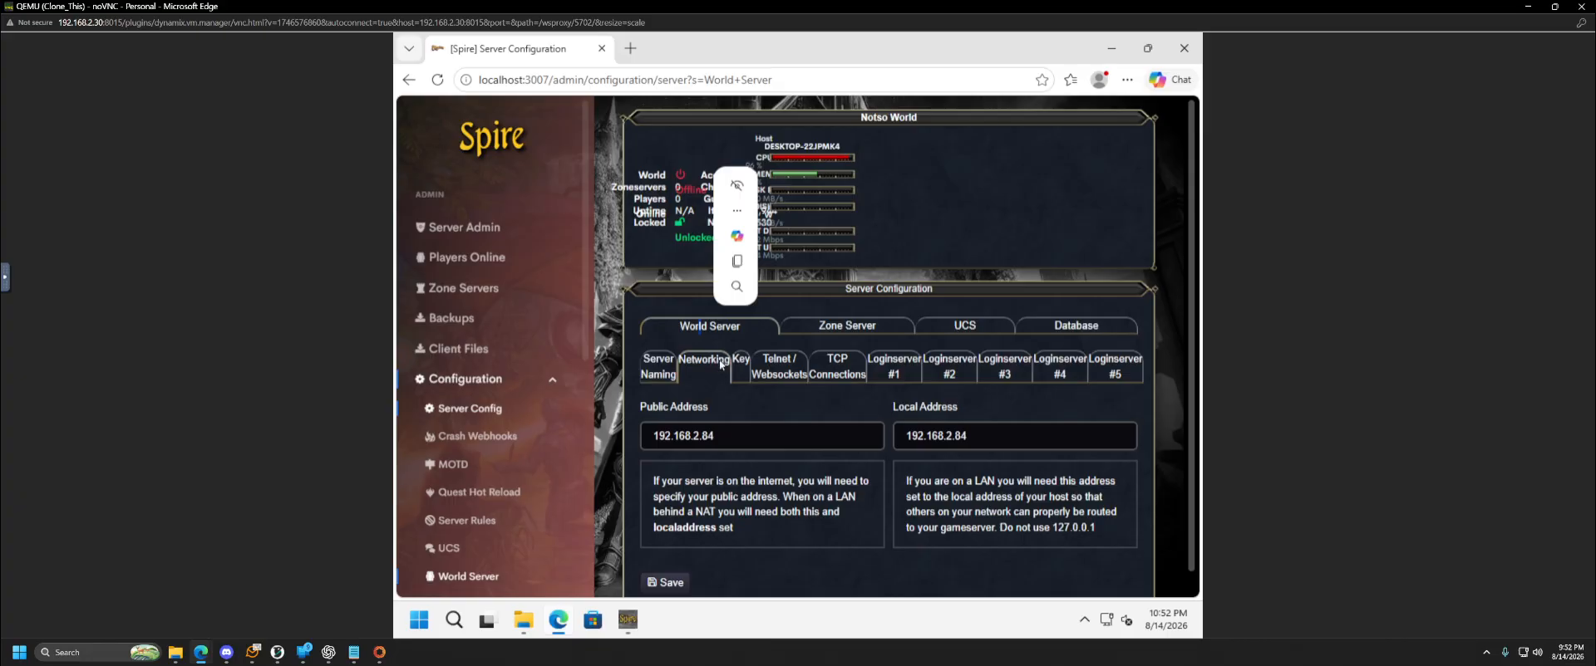
click(658, 368)
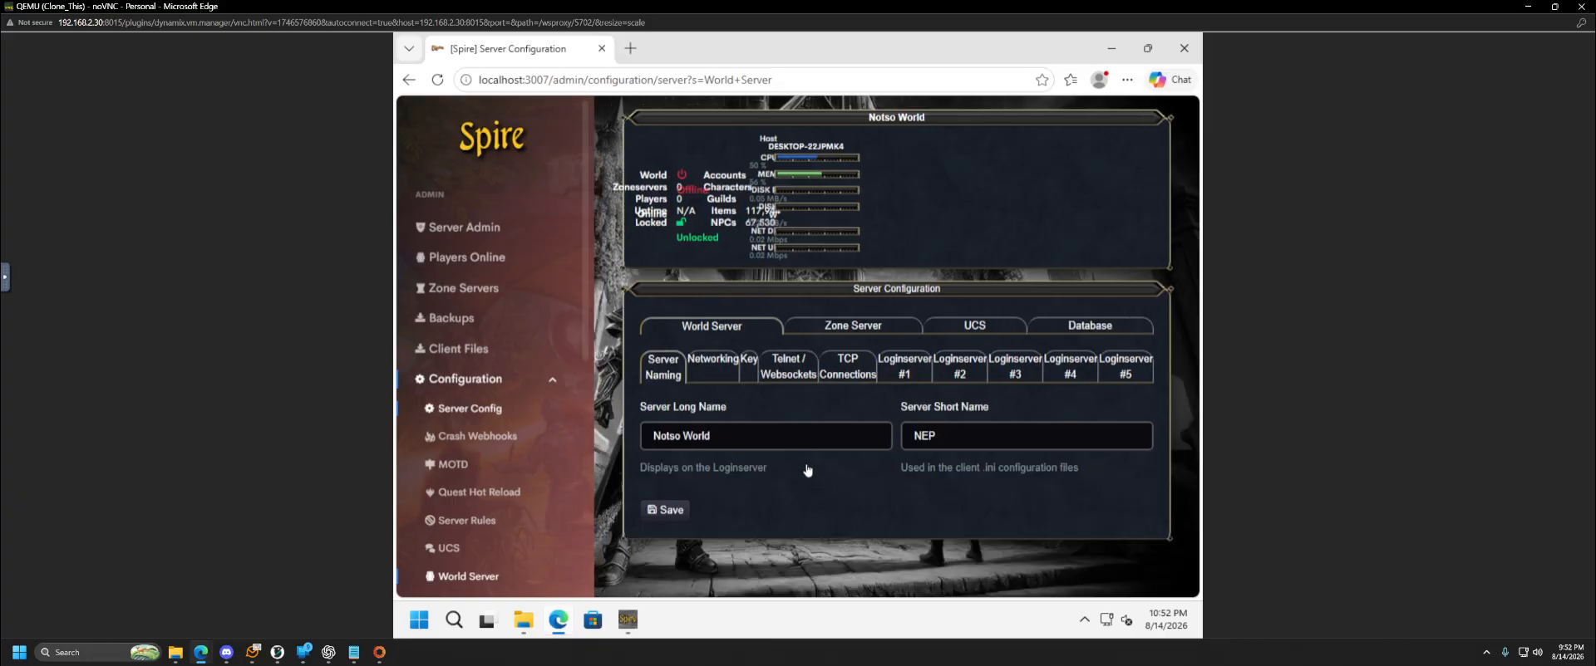
click(734, 376)
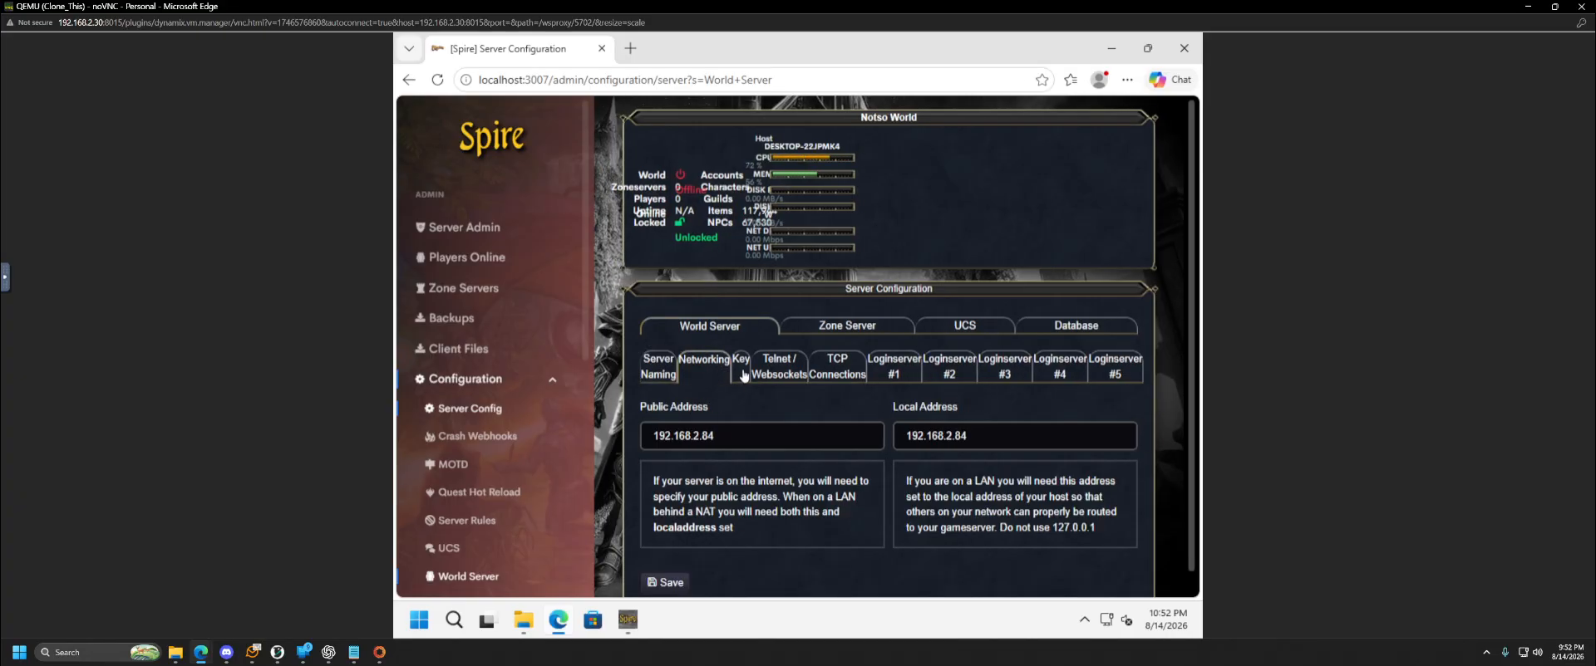
Check the world server's Server Key setting and save the configuration
click(742, 373)
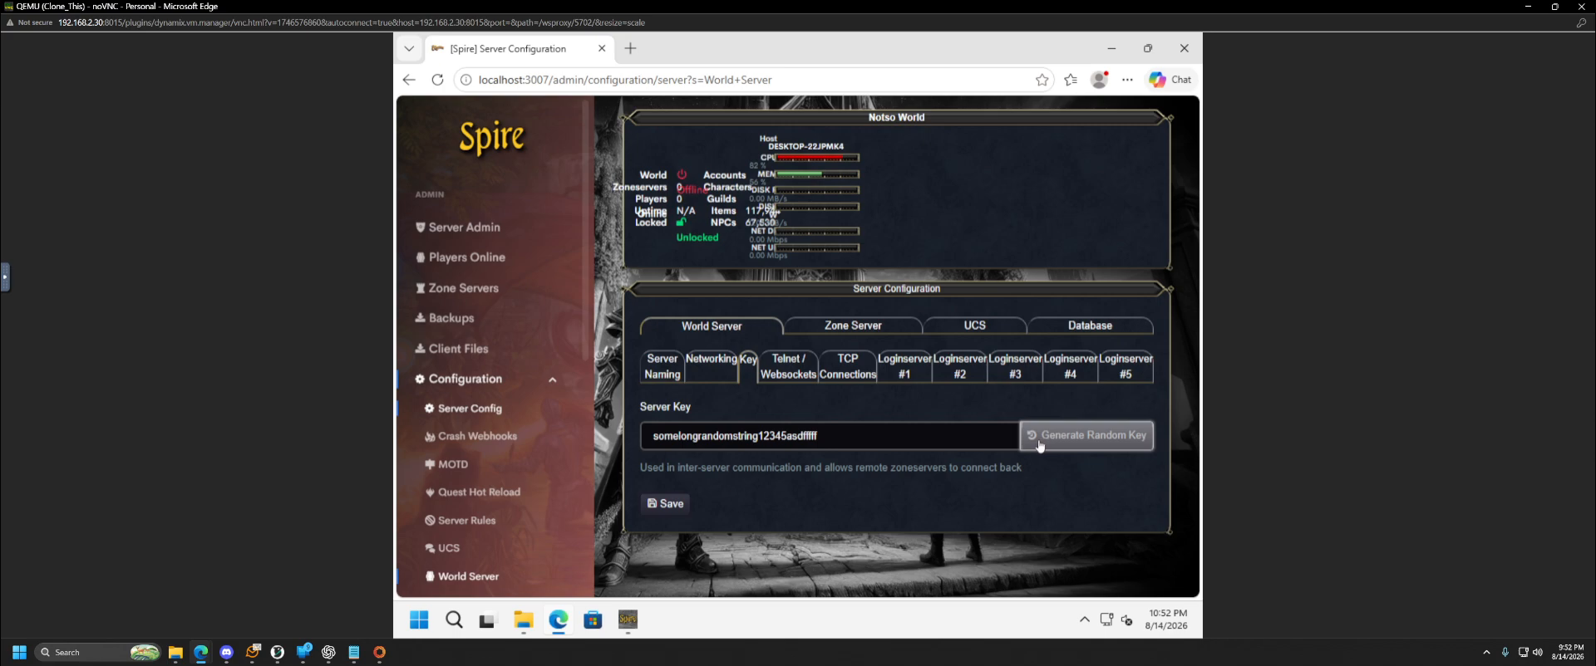
click(717, 440)
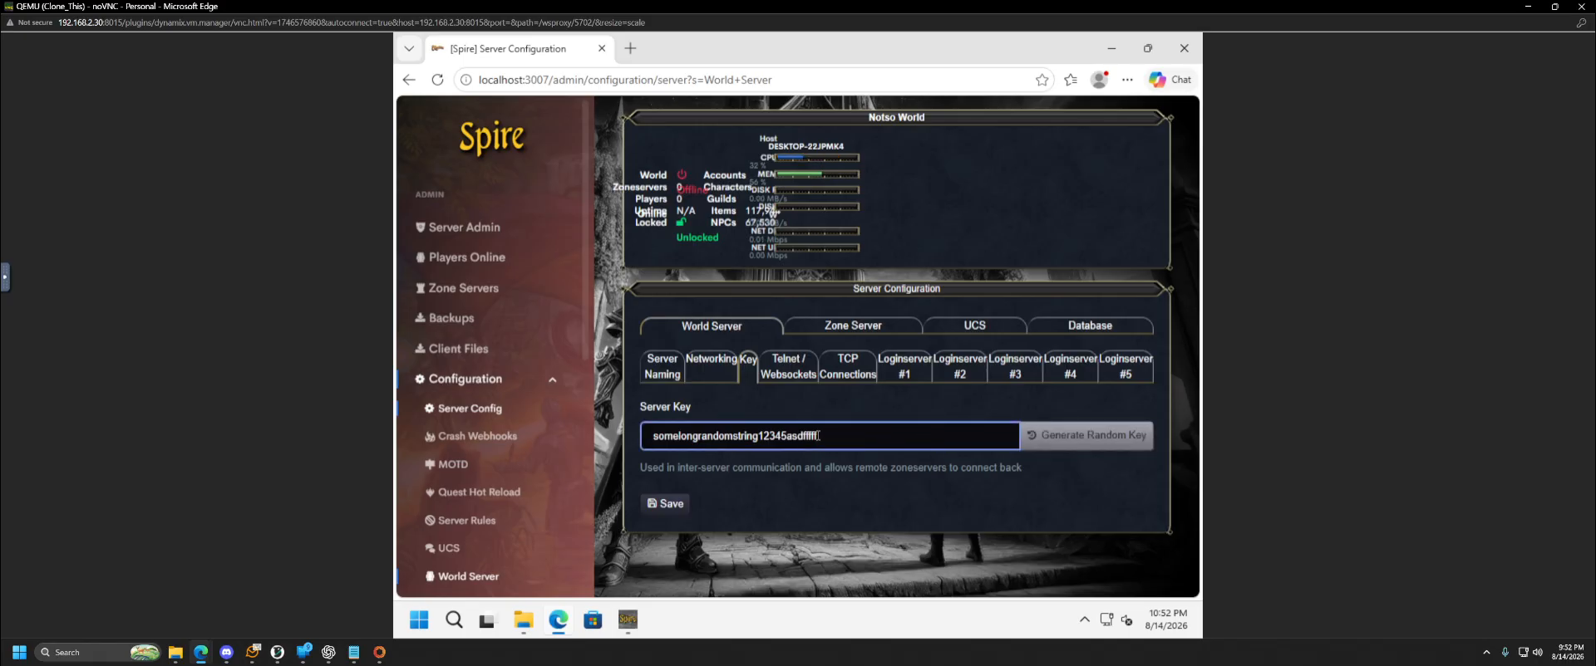
click(1075, 442)
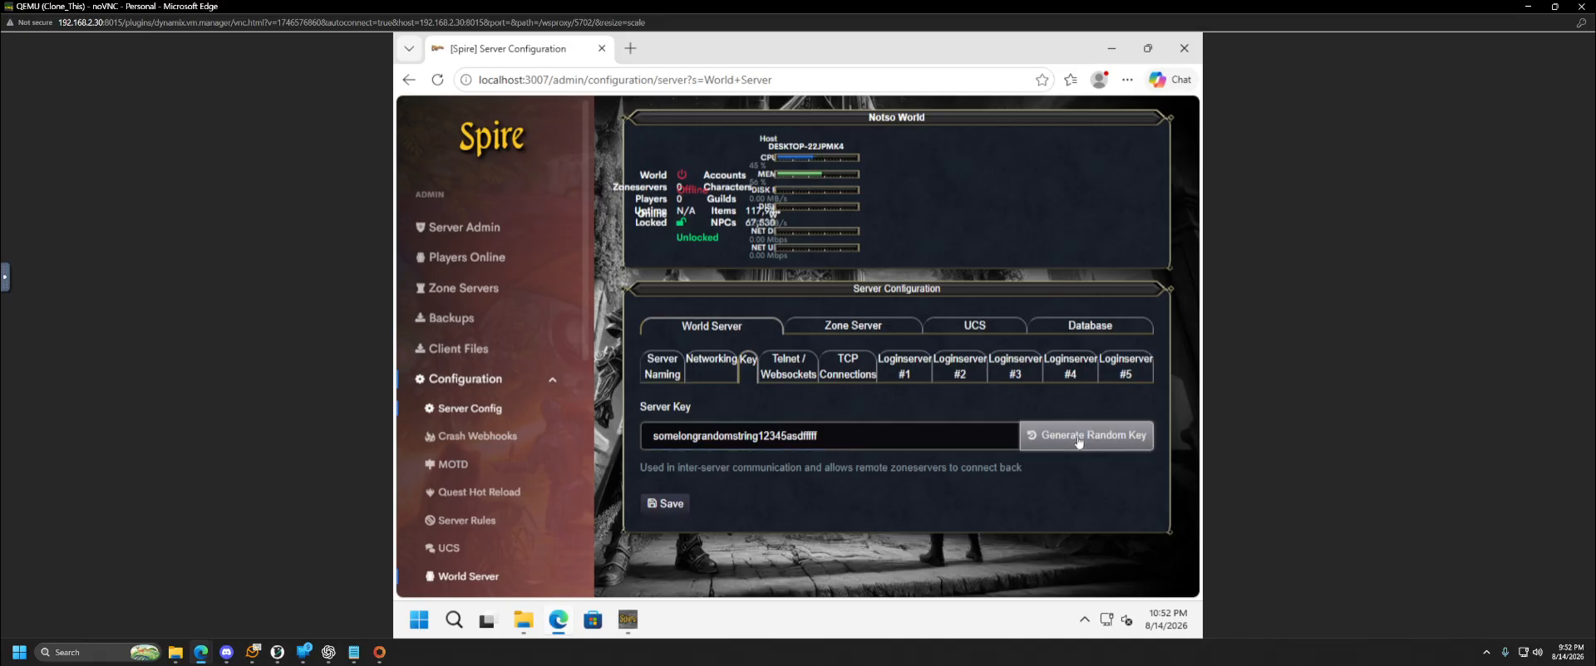
click(667, 506)
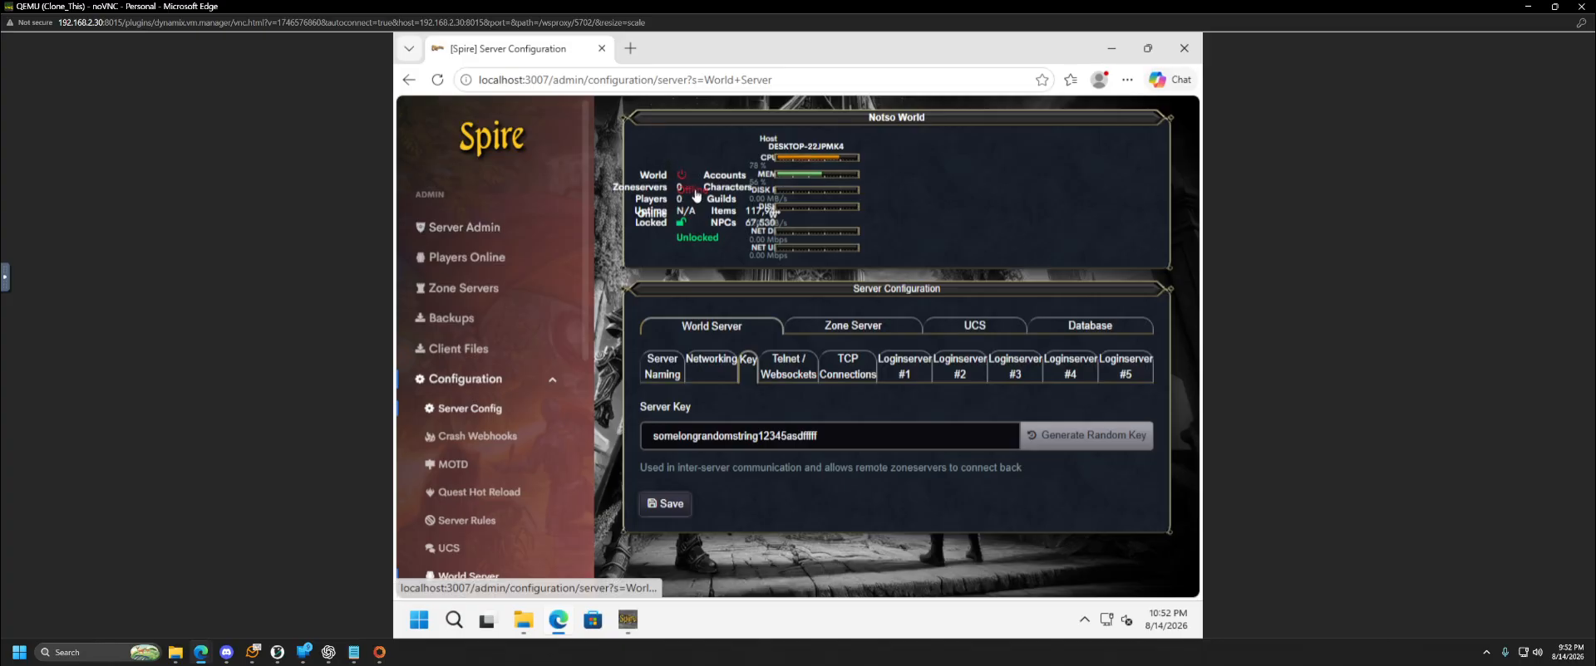
Power on the world server with the default start options and run the server pre-flight checks
click(696, 195)
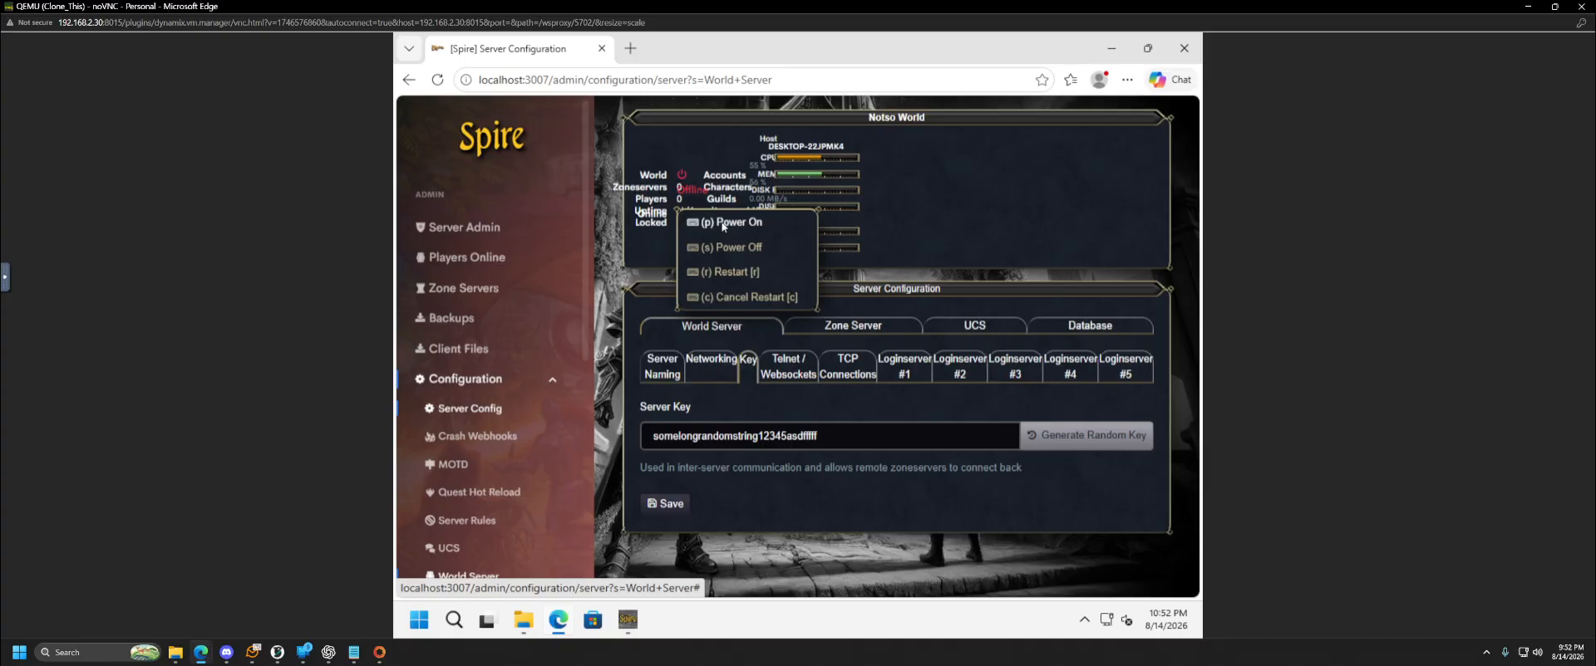
click(723, 222)
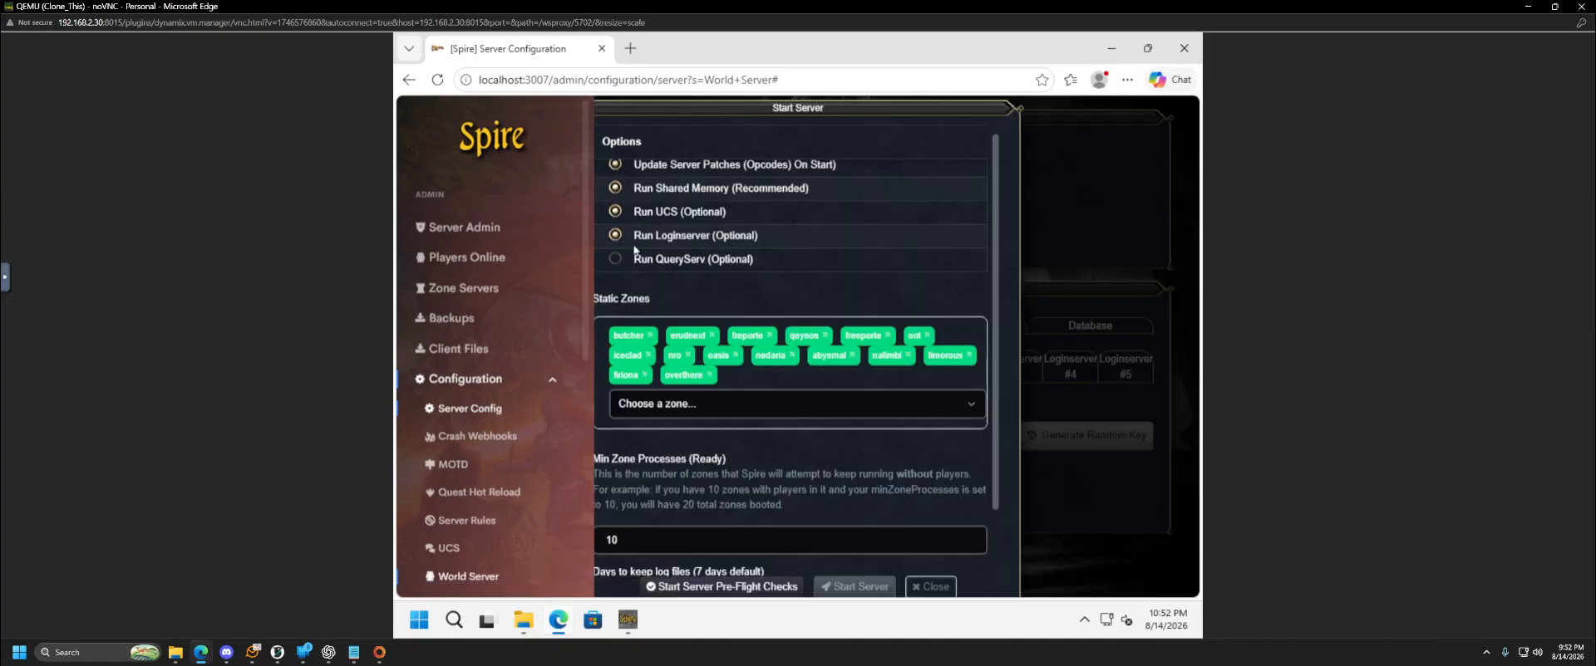
scroll(750, 454, down, 1)
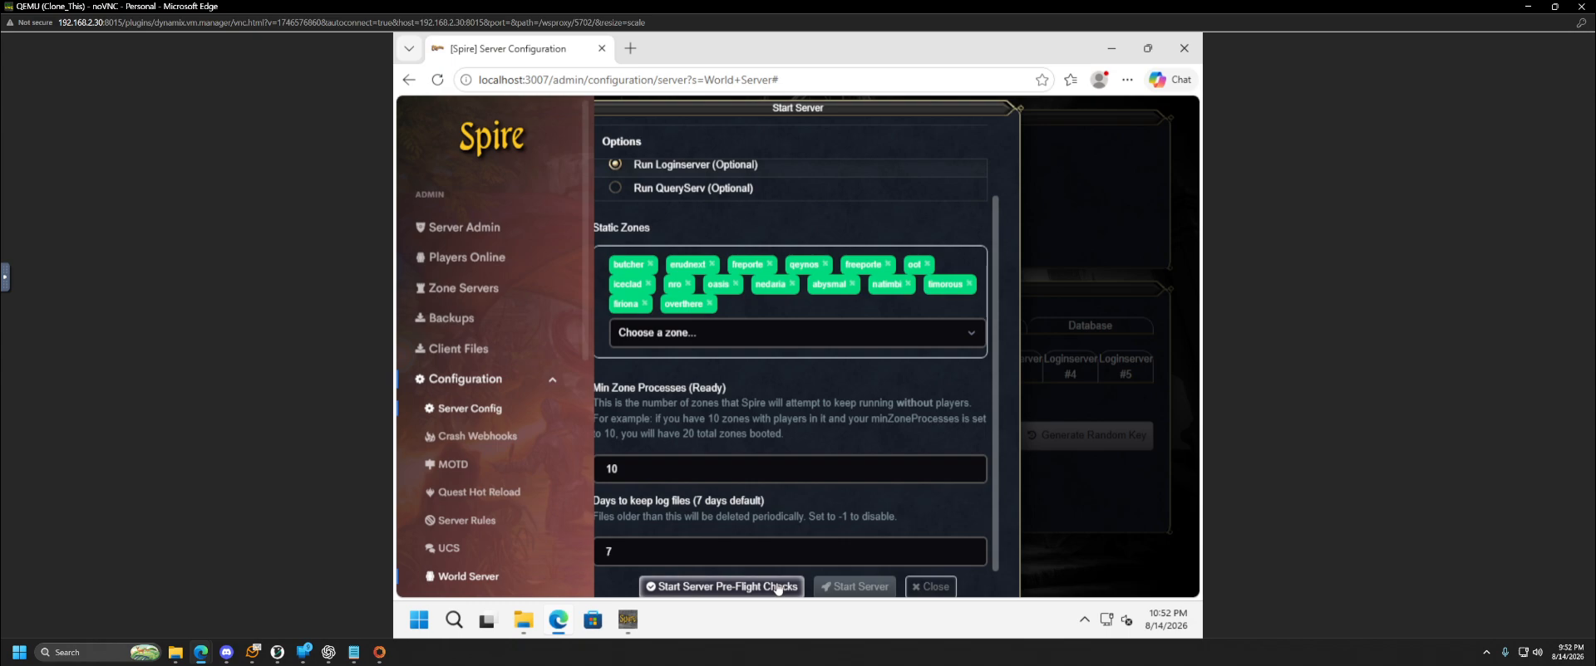
click(722, 587)
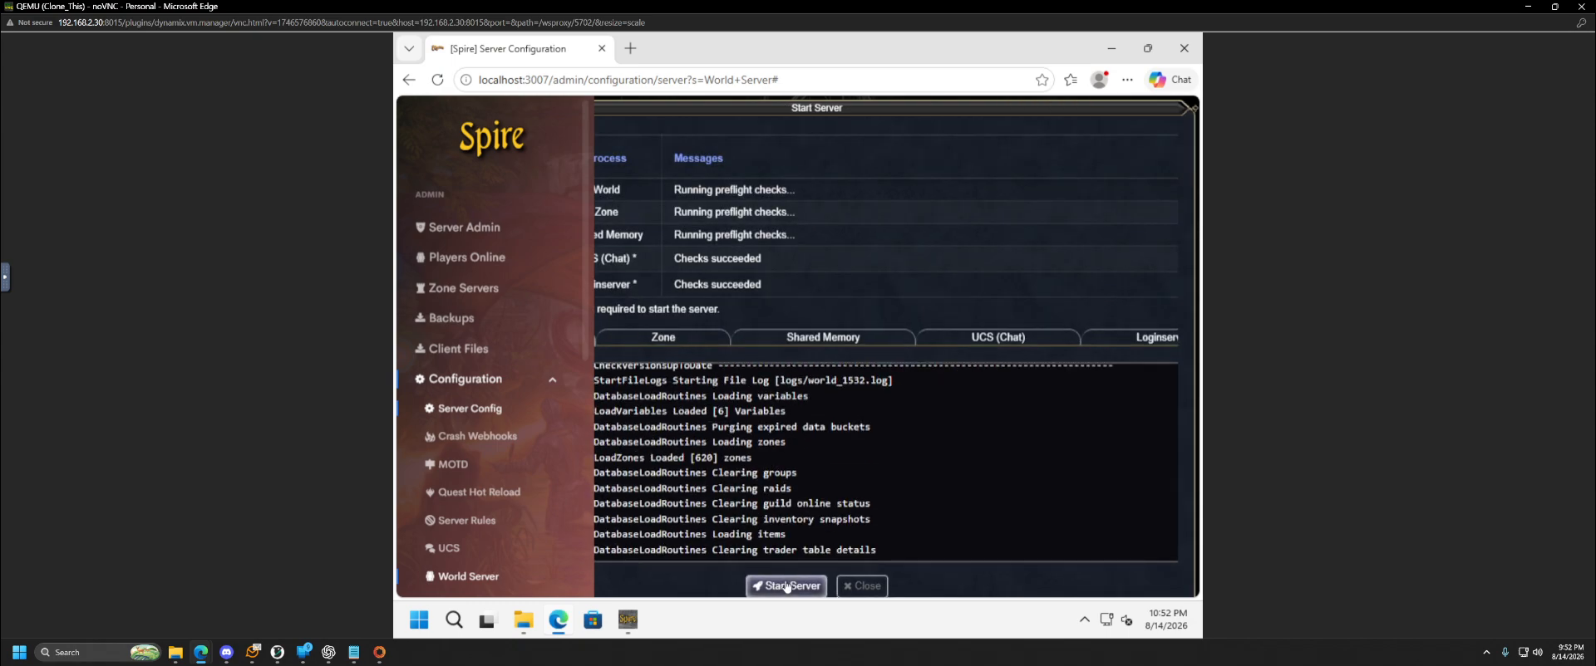
Examine the pre-flight check statuses and read through the World process log
scroll(499, 545, down, 5)
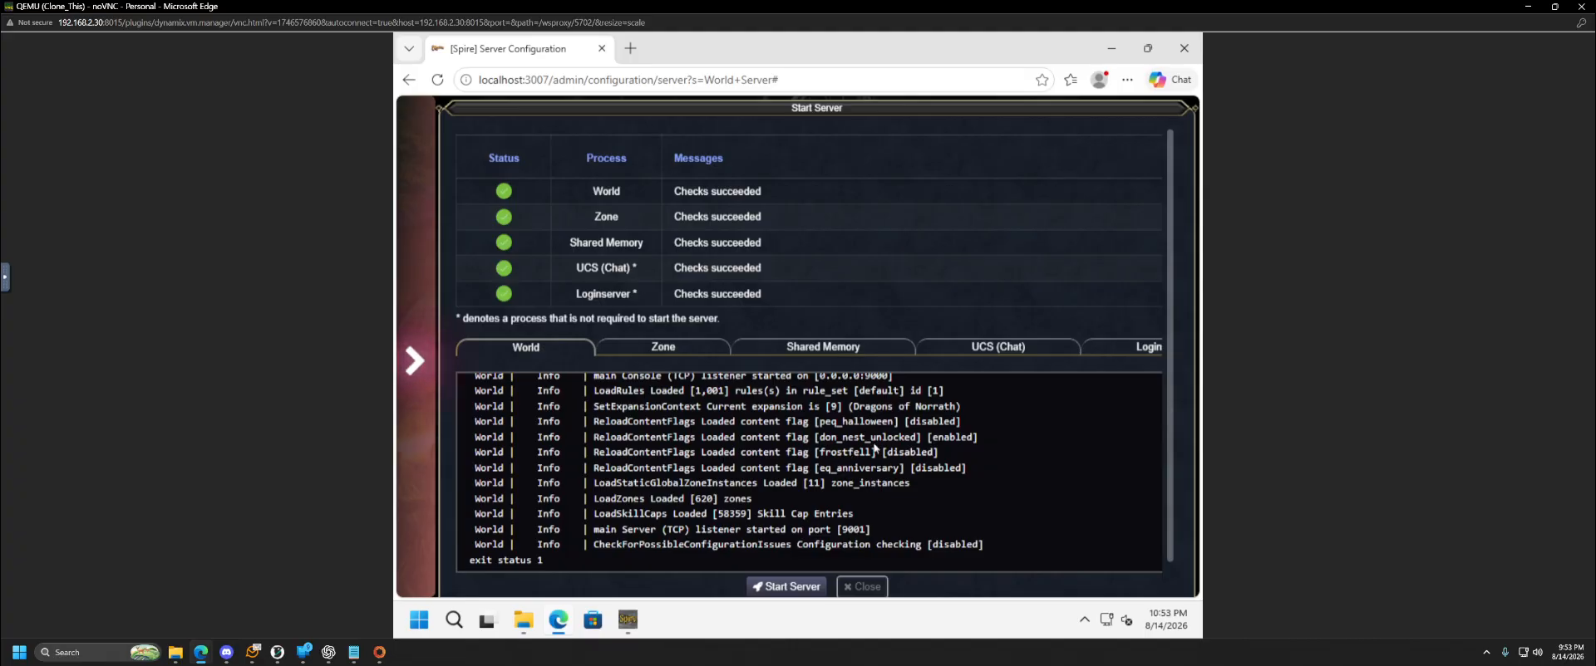
scroll(798, 486, up, 1)
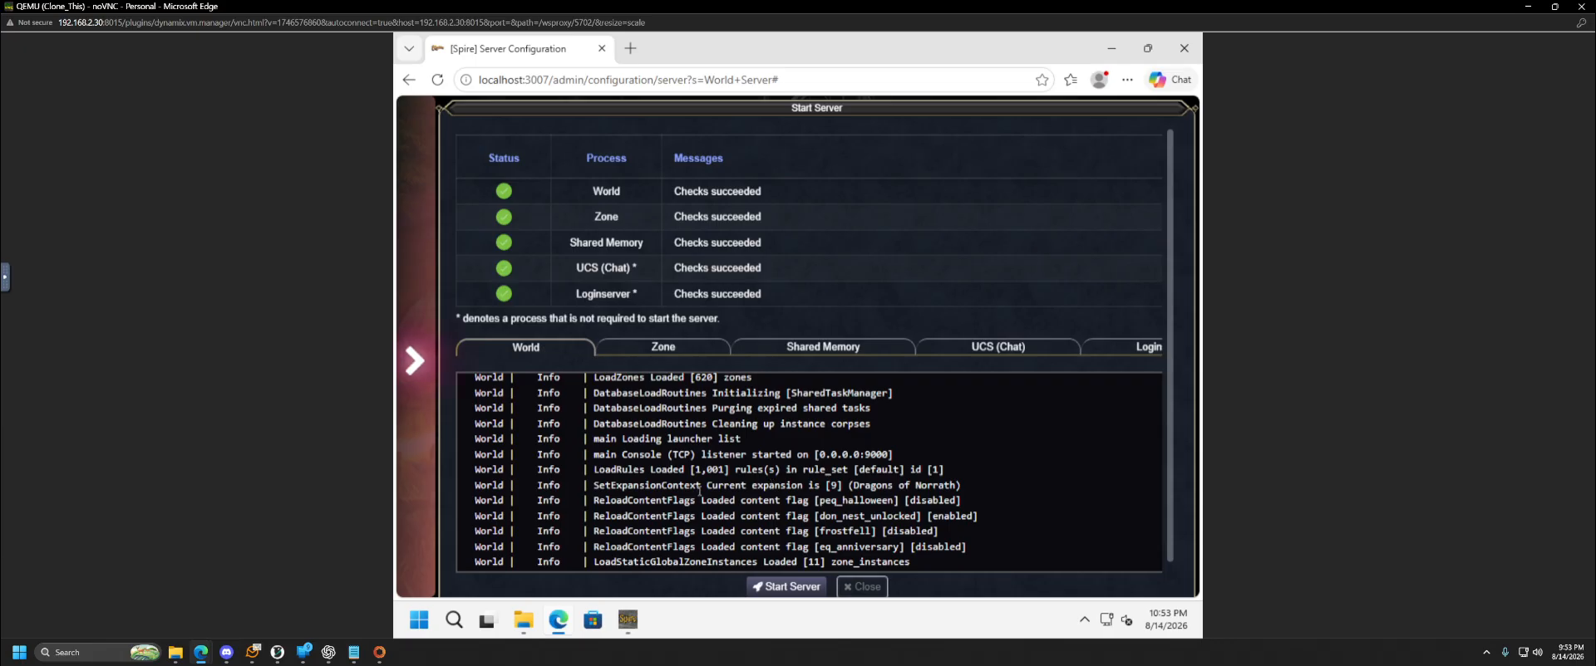
scroll(699, 492, up, 1)
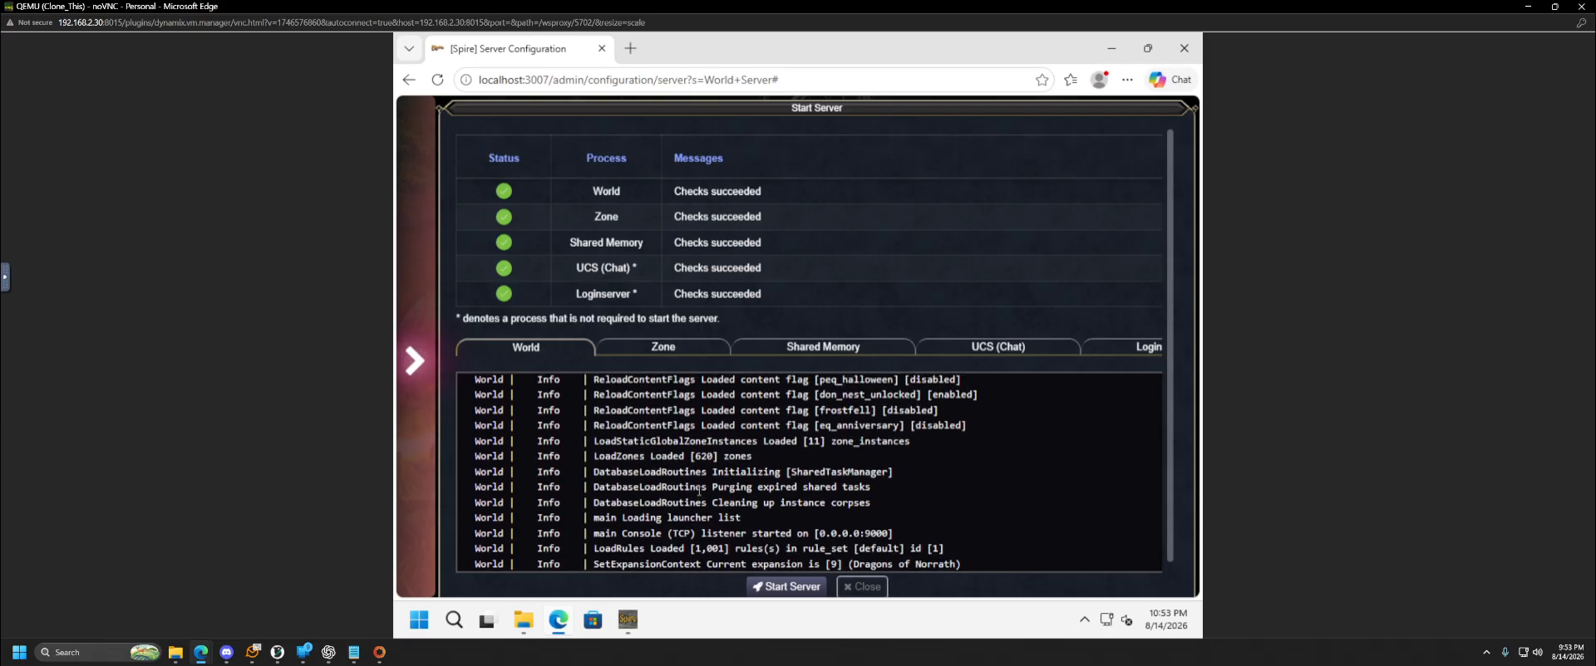
scroll(699, 491, up, 1)
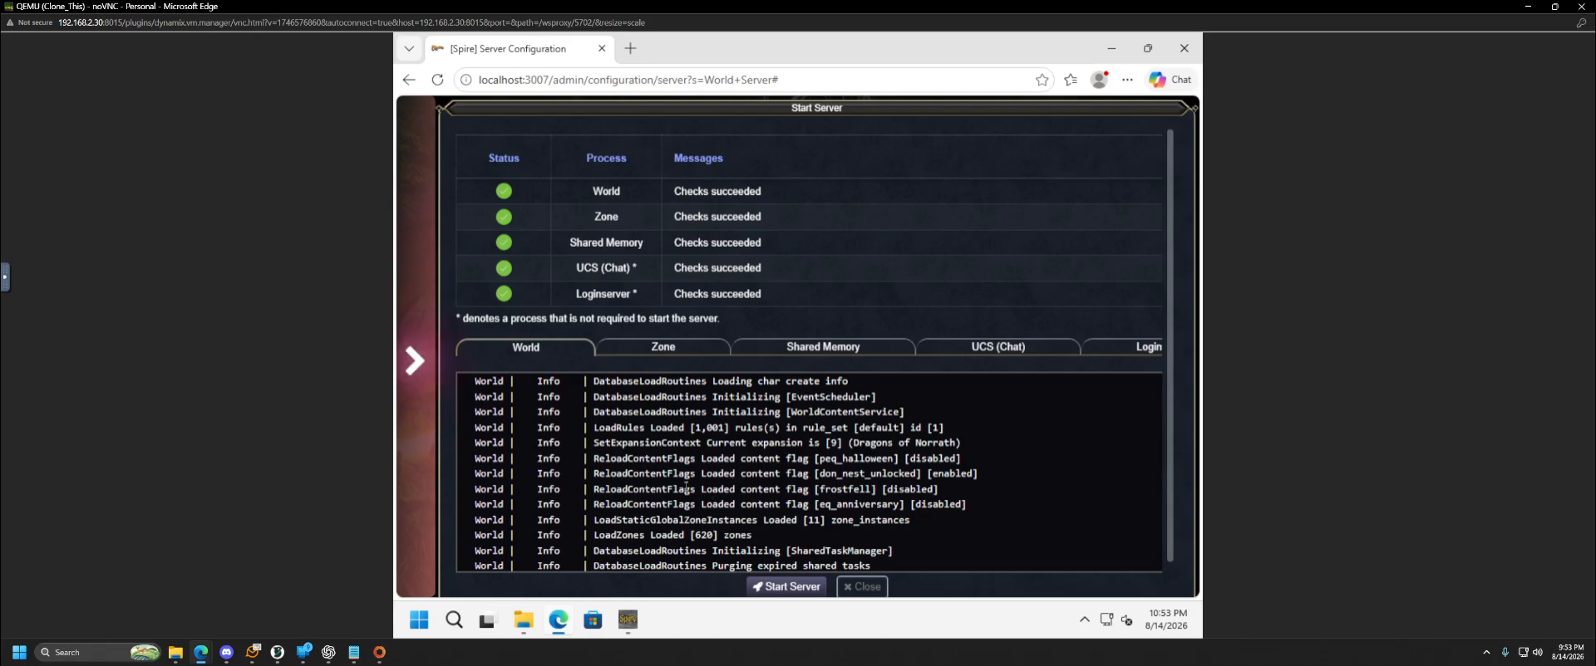
scroll(687, 489, up, 2)
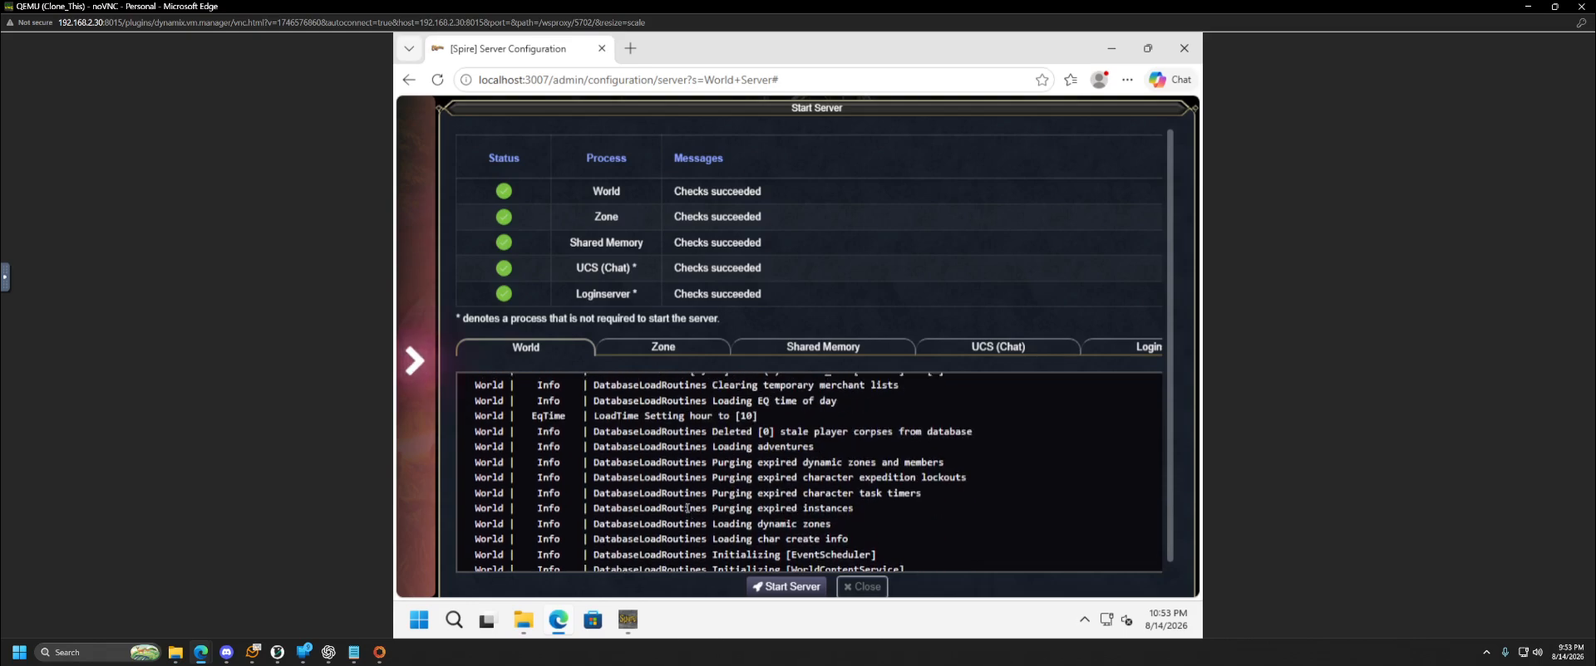
scroll(689, 511, down, 2)
scroll(686, 510, down, 2)
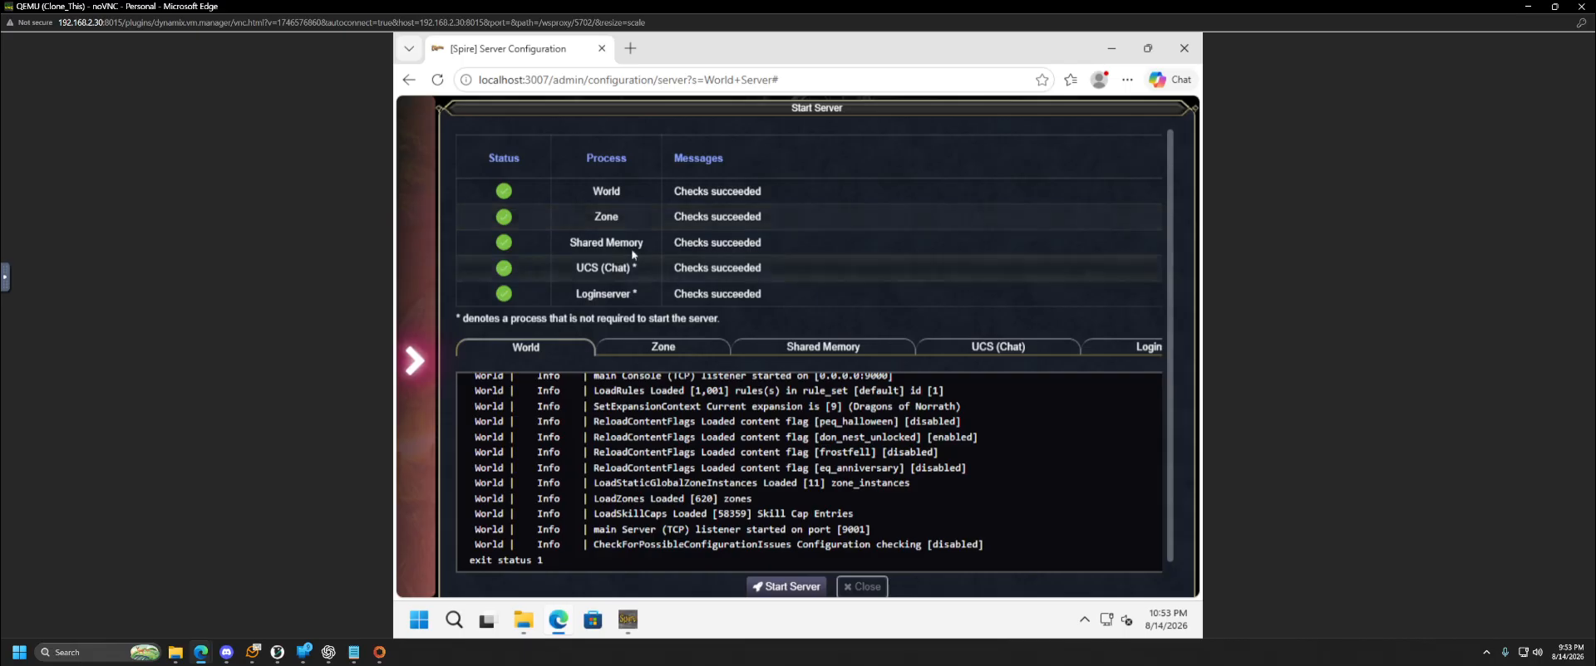
Start the server after the pre-flight checks and expand the collapsed Spire navigation sidebar
scroll(731, 482, down, 1)
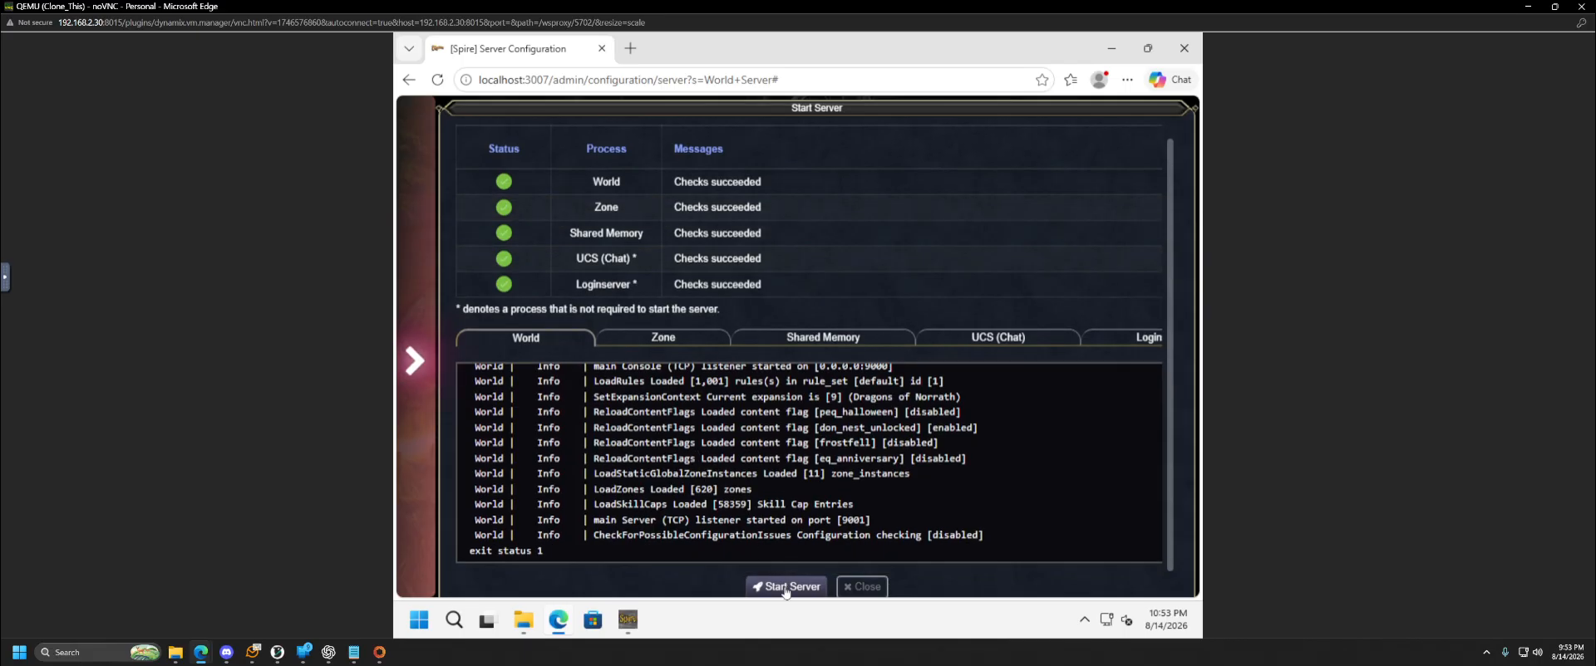
click(862, 587)
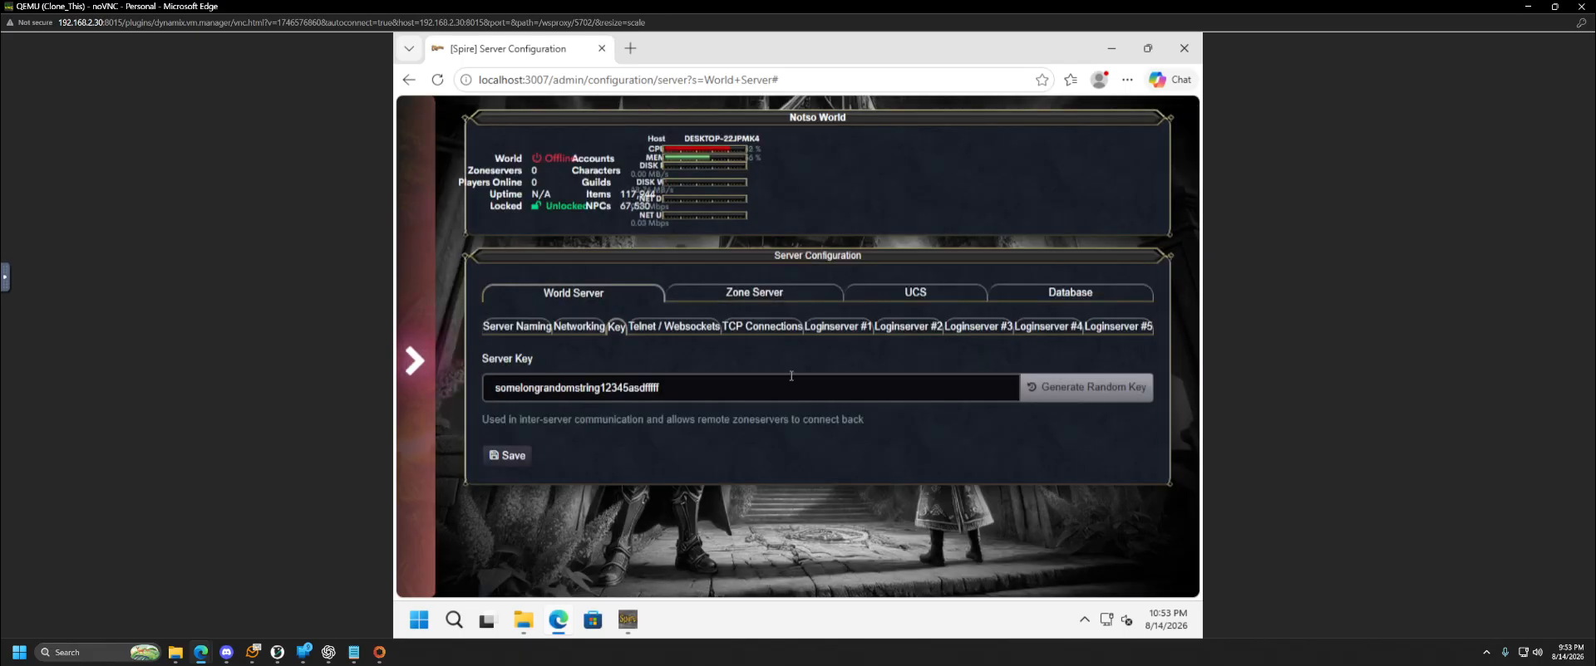
click(413, 362)
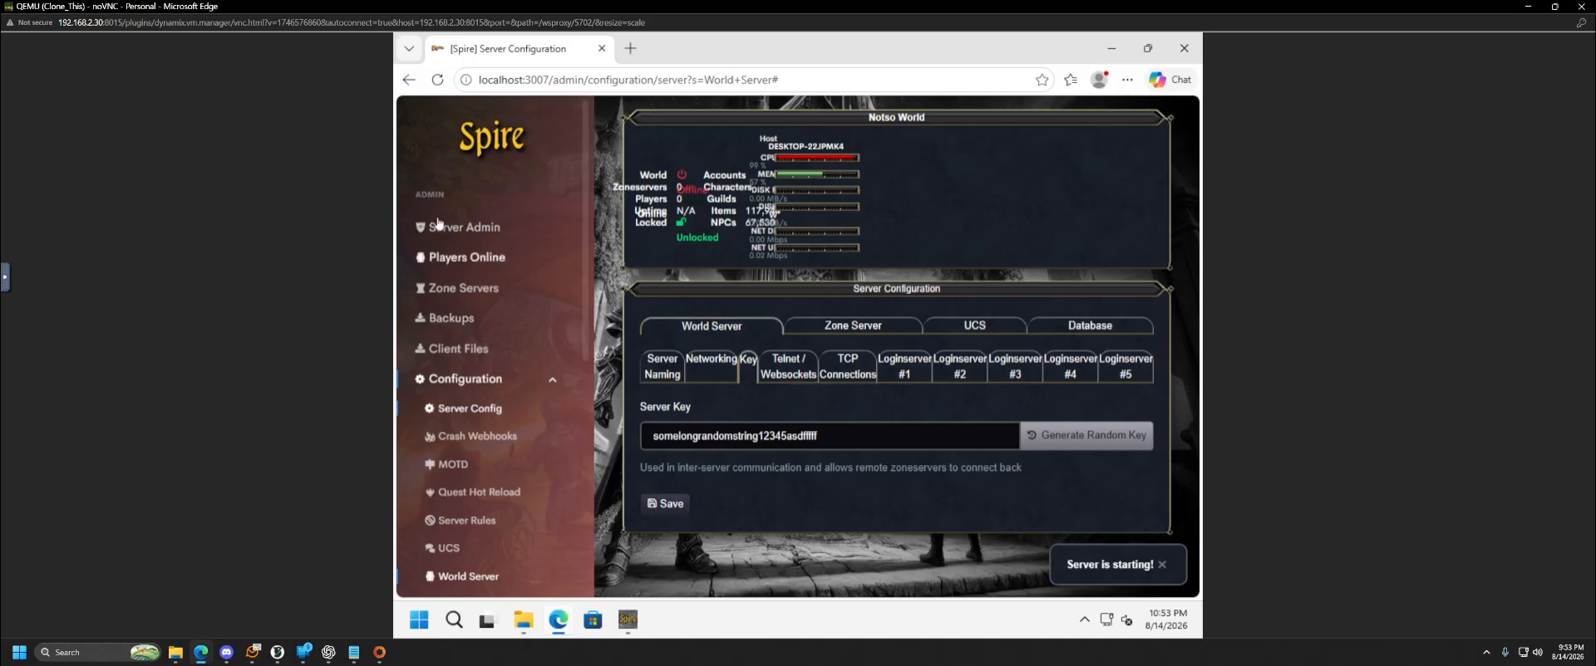
Open the Server Admin dashboard to check the server process statuses and minimize the shared_memory.exe console
click(453, 227)
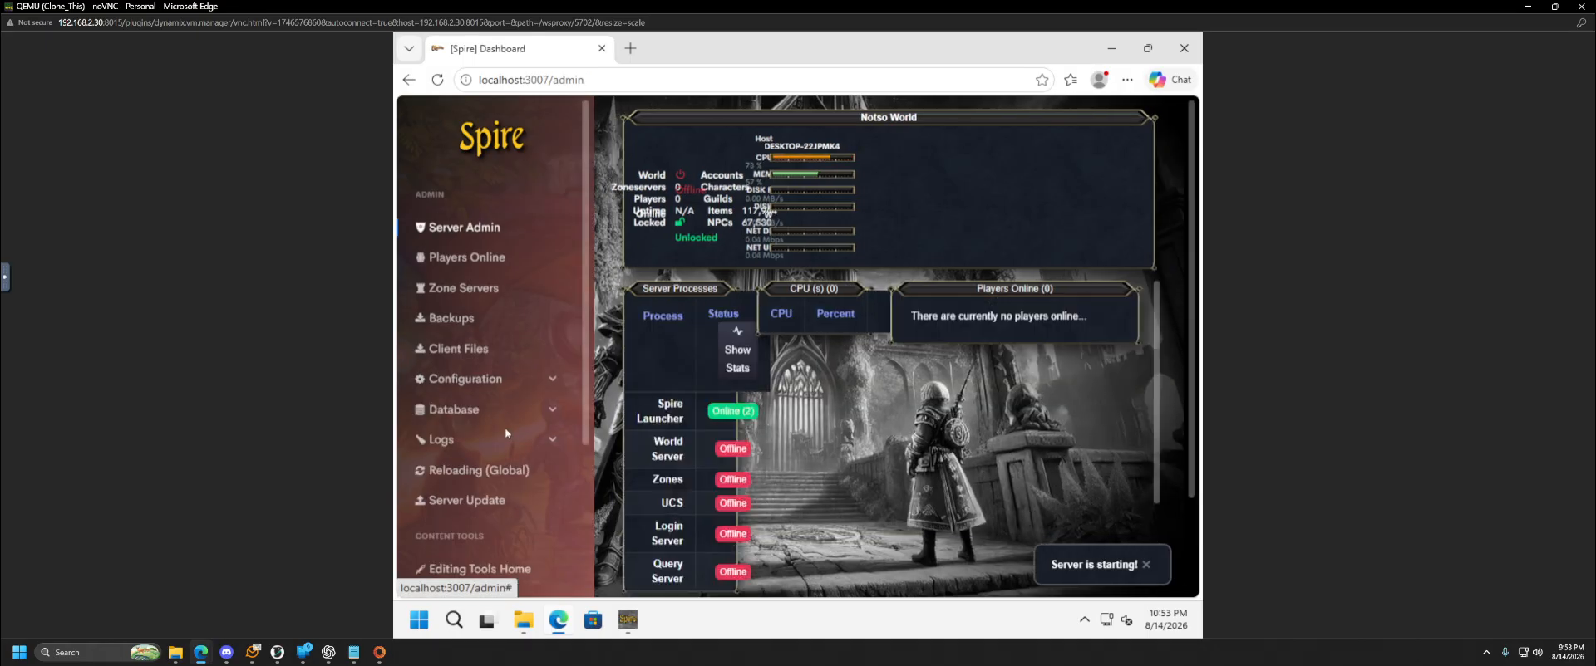
scroll(509, 457, down, 3)
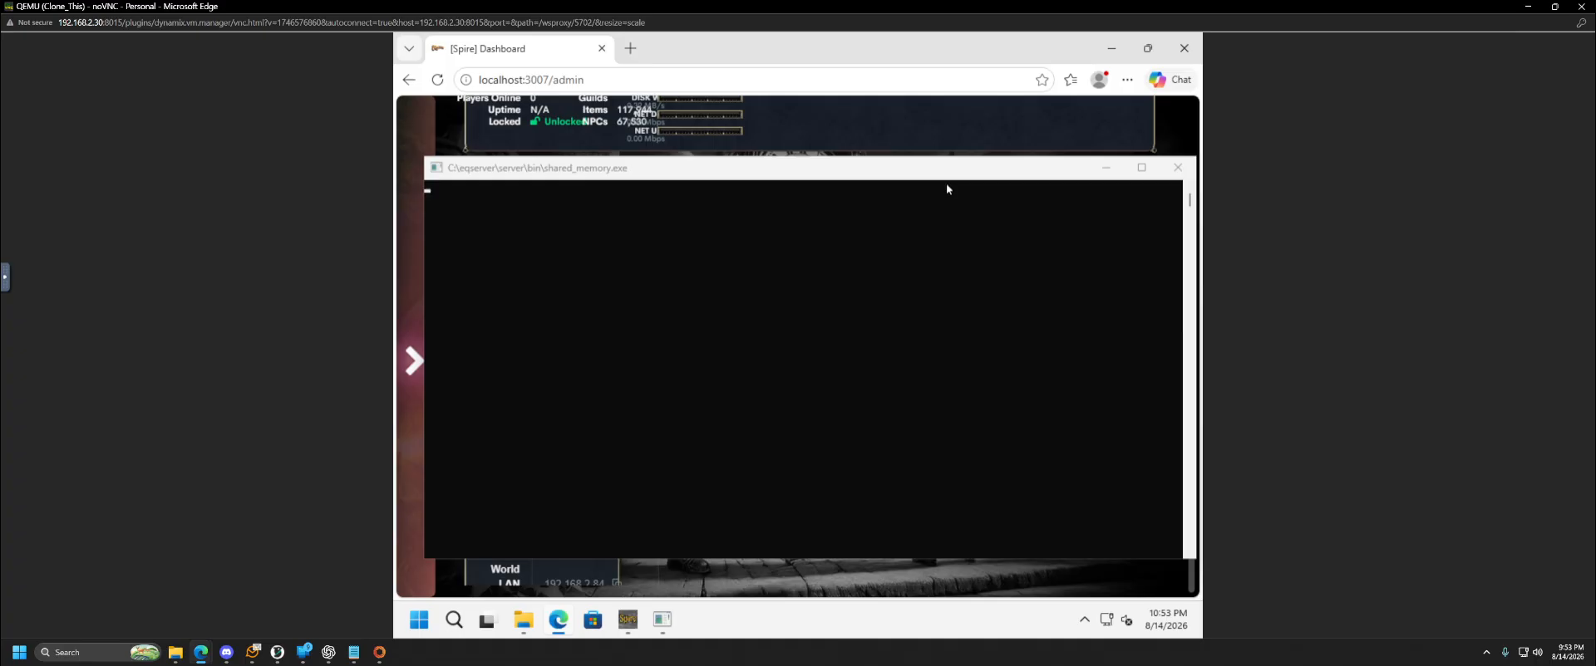
click(1106, 167)
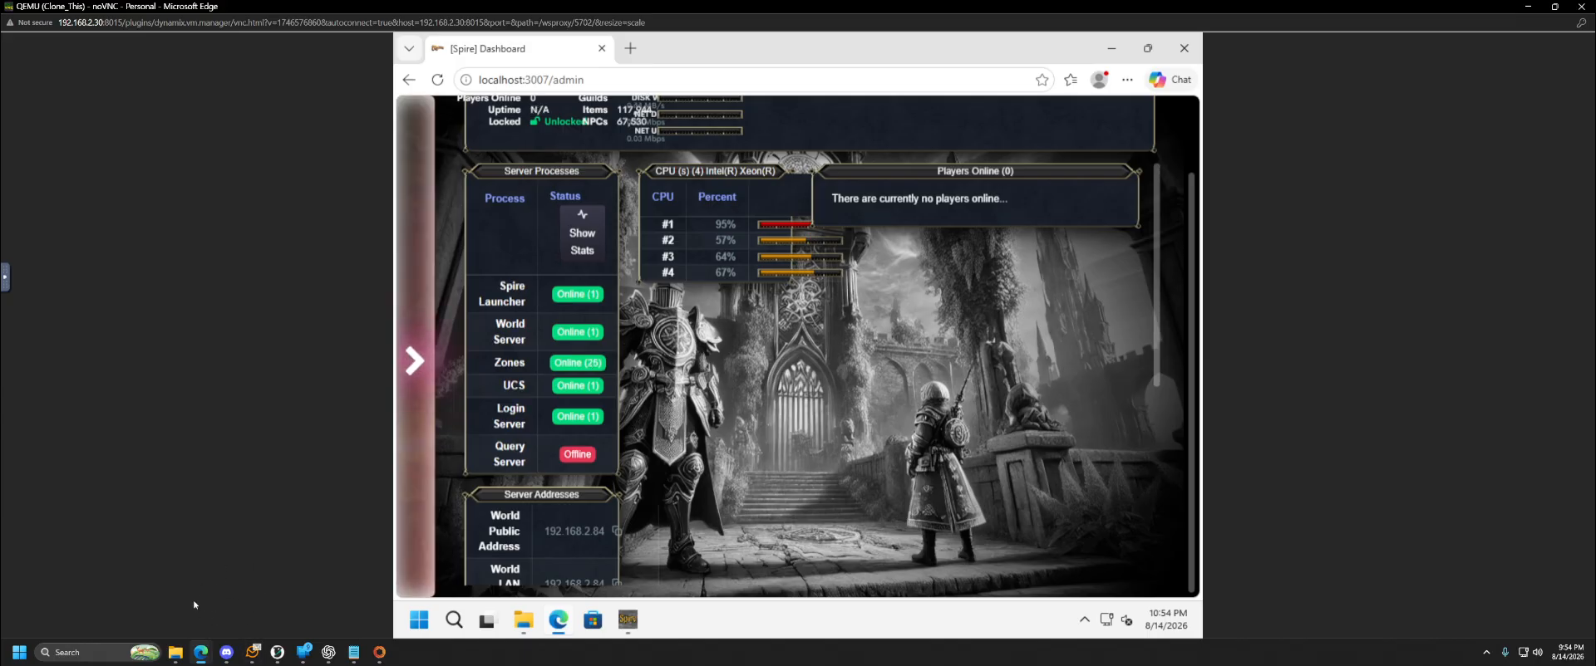
Set the login server host in the EverQuestTitanium folder's eqhost.txt to 192.168.2.84:5998, then save and close the file
click(175, 652)
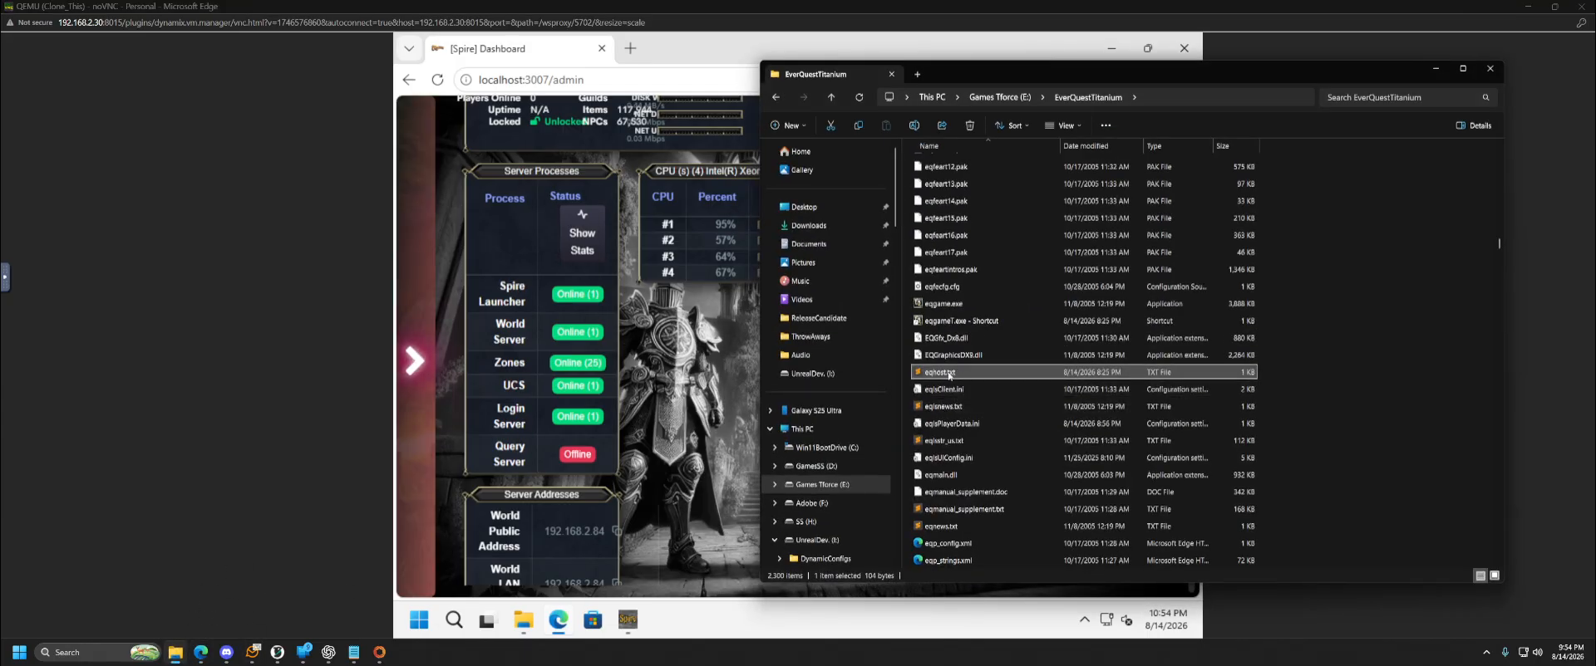
double_click(949, 372)
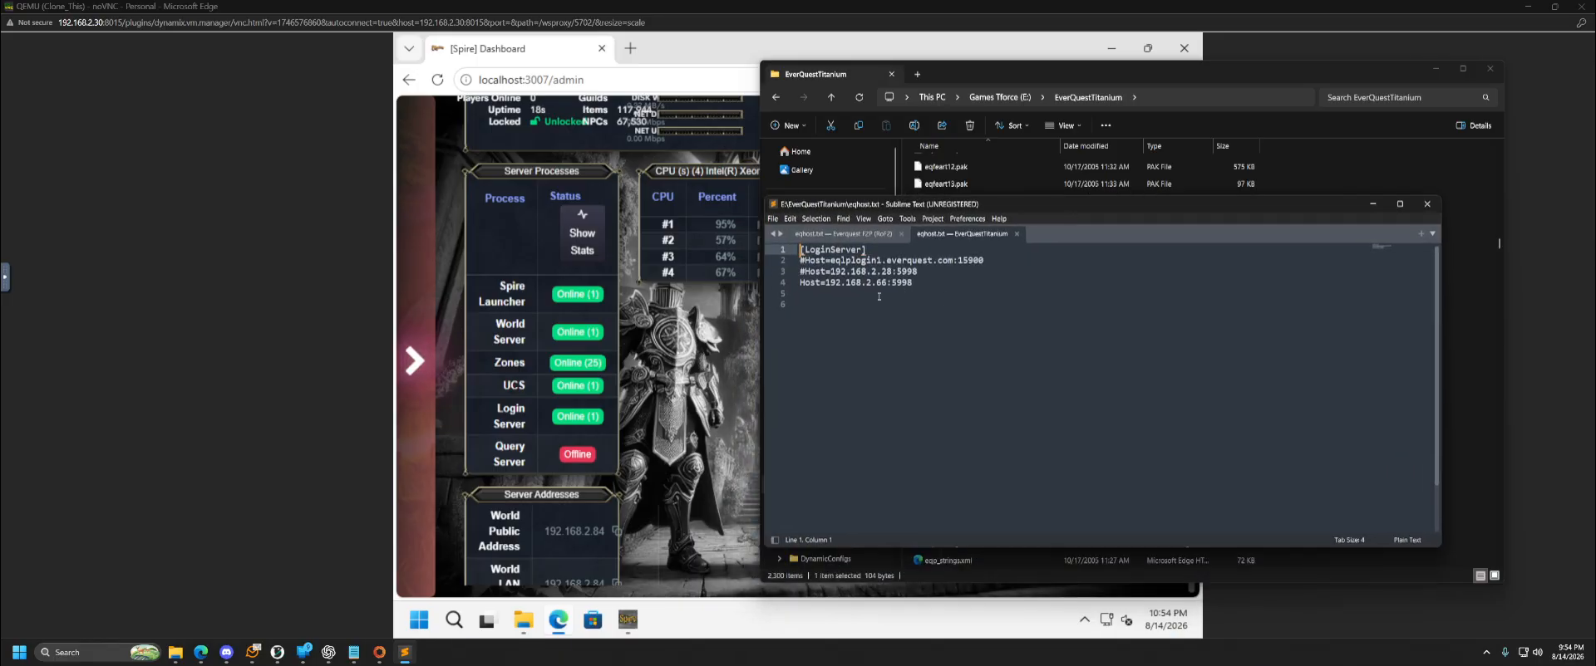
drag(886, 282, 877, 284)
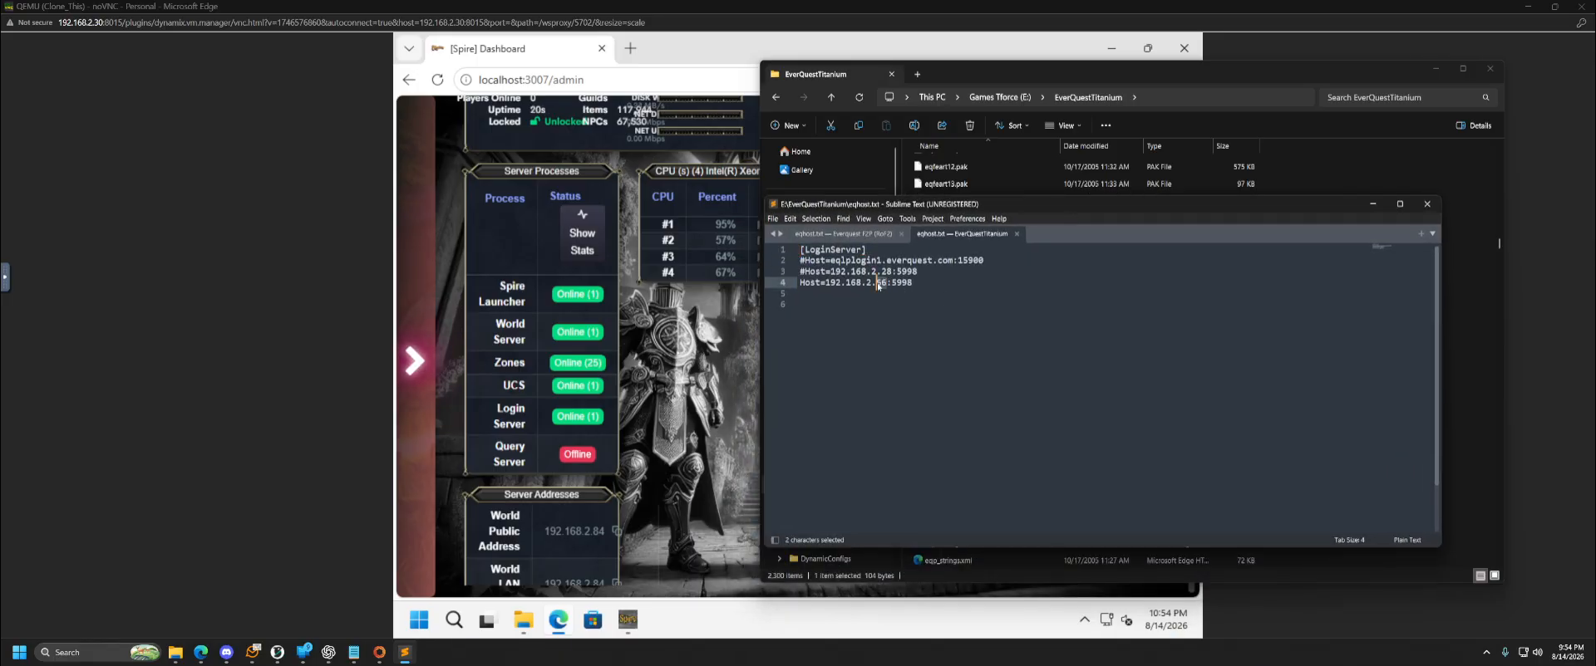
text(84)
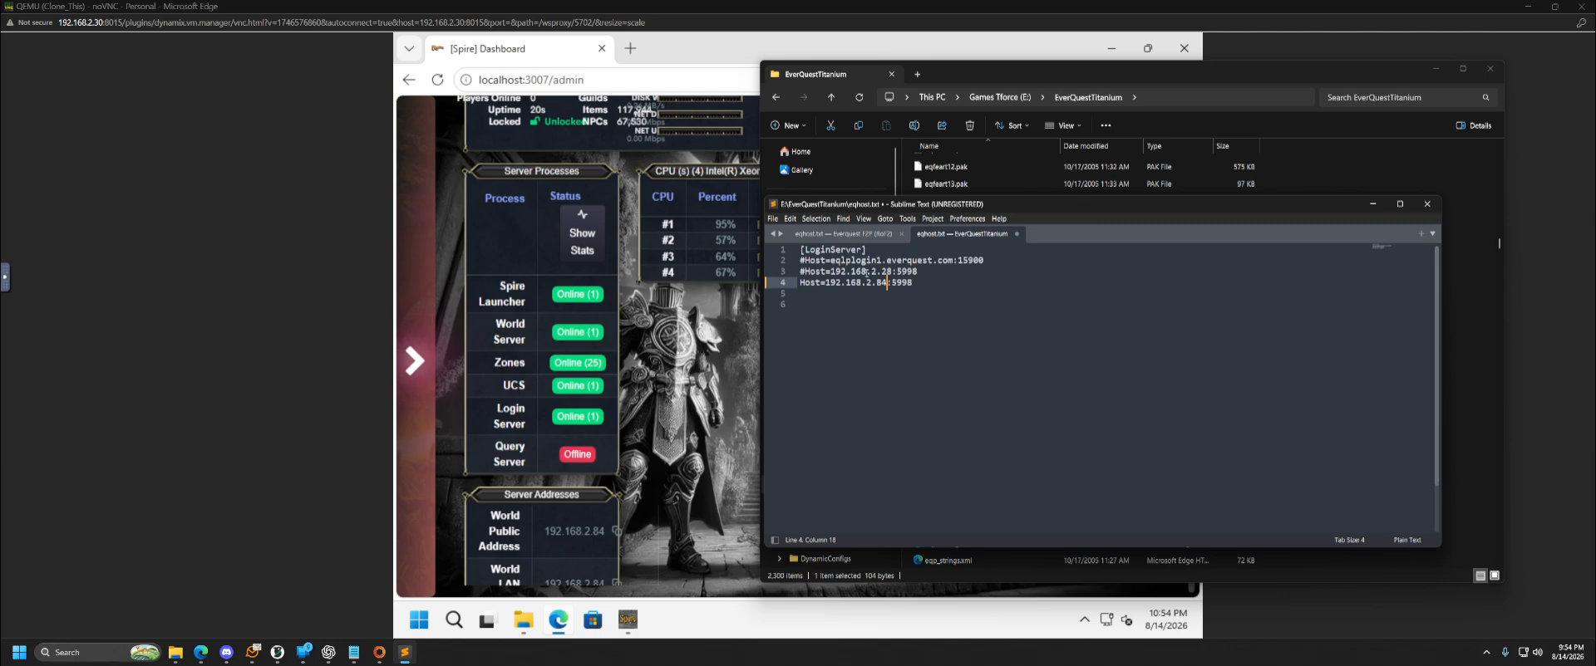
click(772, 219)
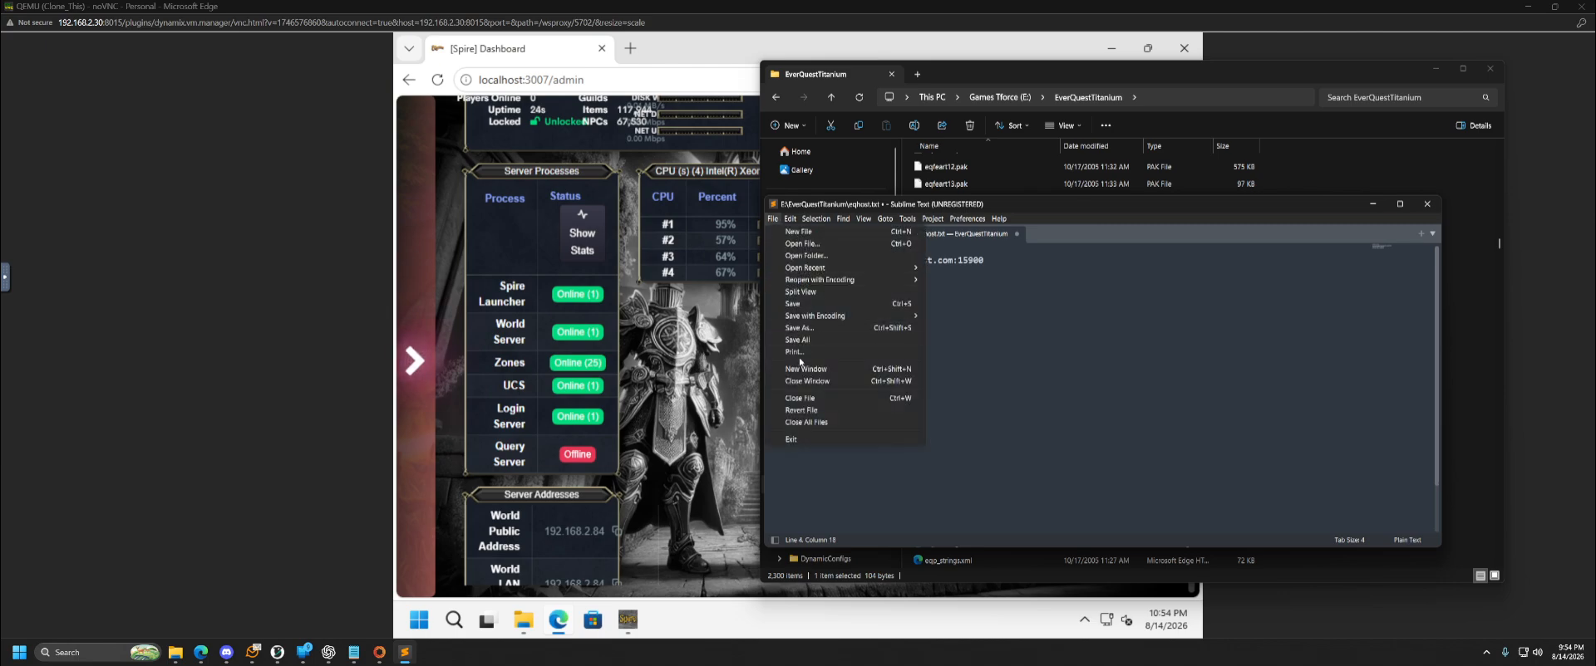
click(798, 339)
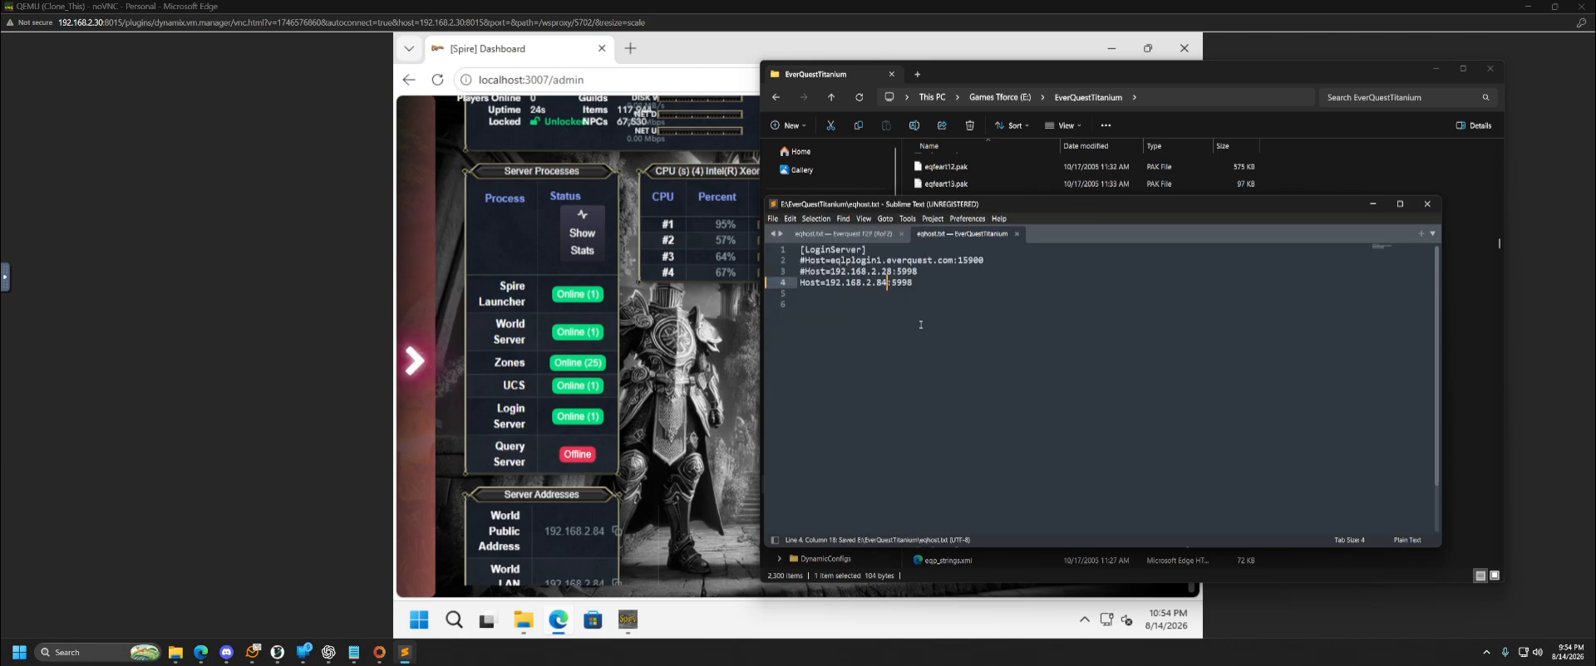
click(1427, 203)
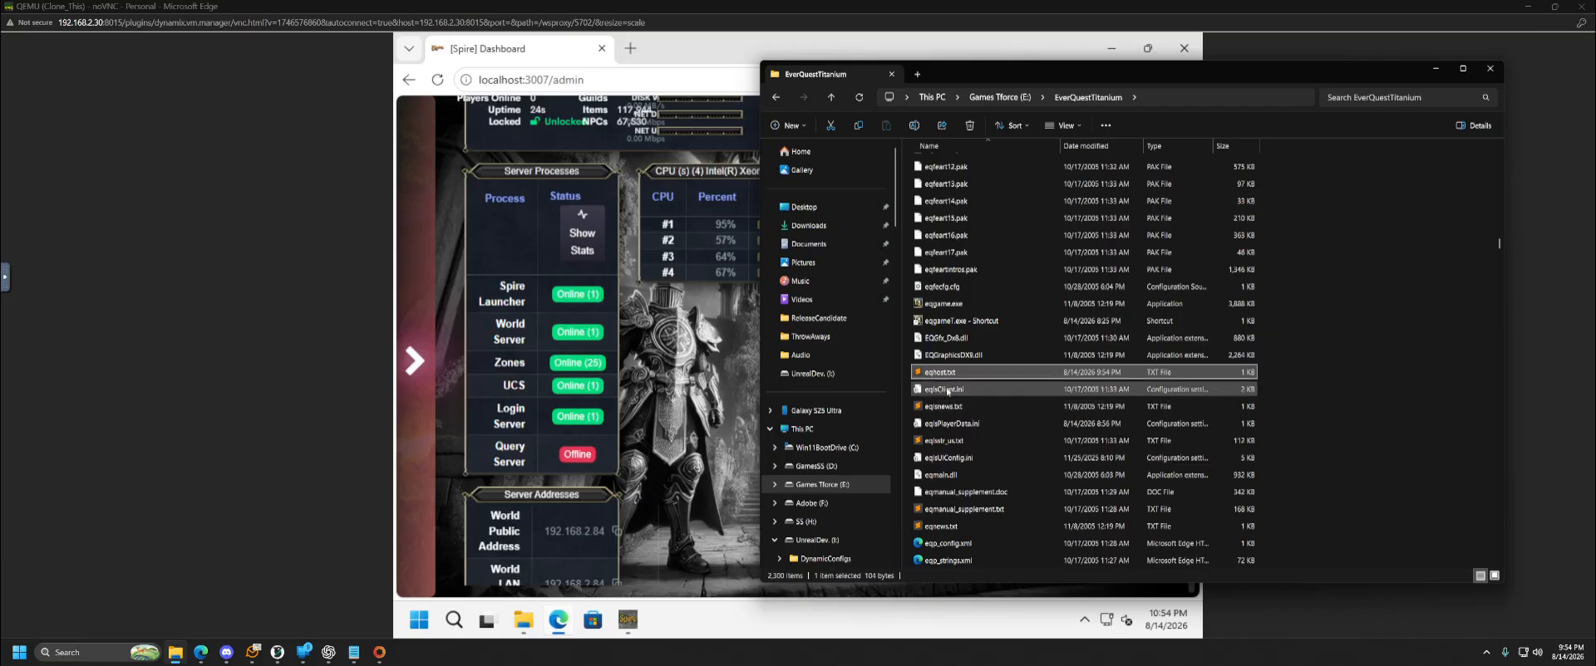
Inspect the launch argument in the eqgame1.exe shortcut's target and close its properties without changes
click(949, 305)
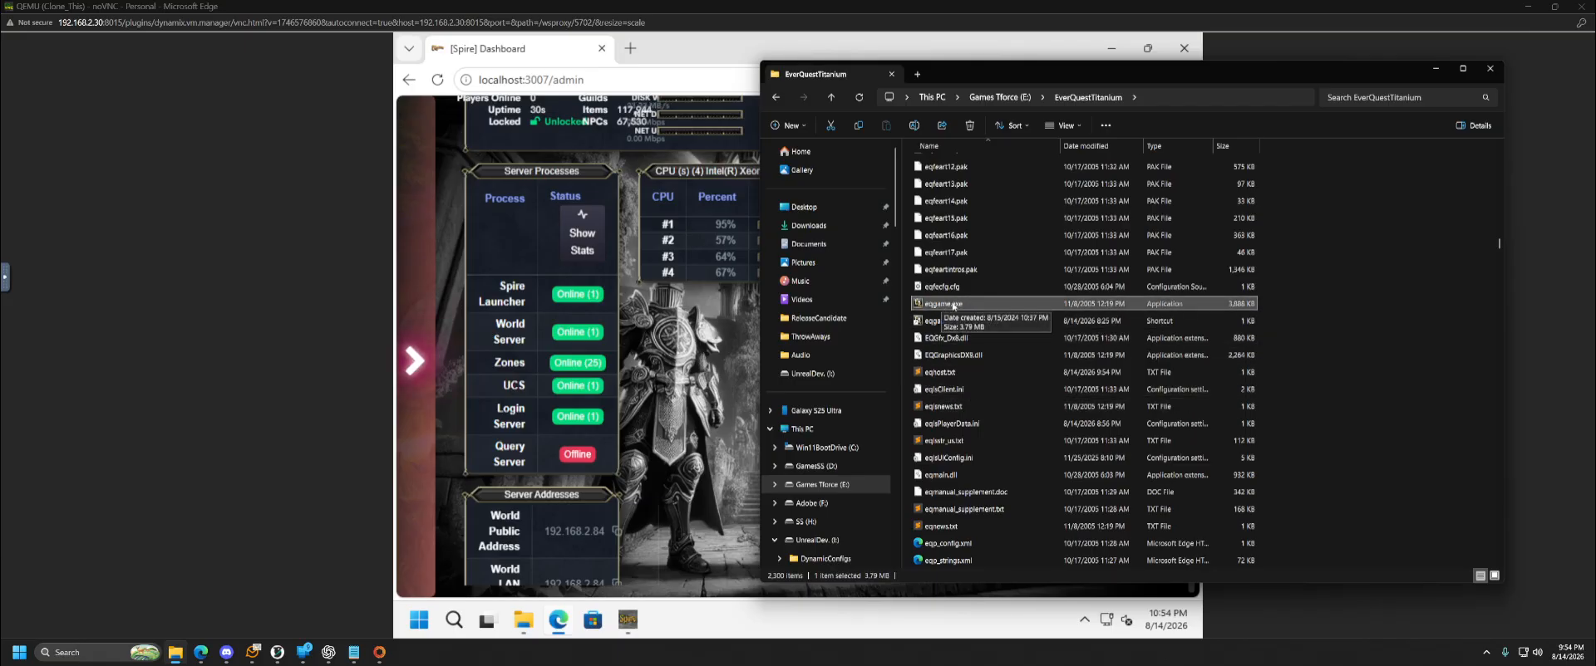
click(943, 325)
right_click(943, 325)
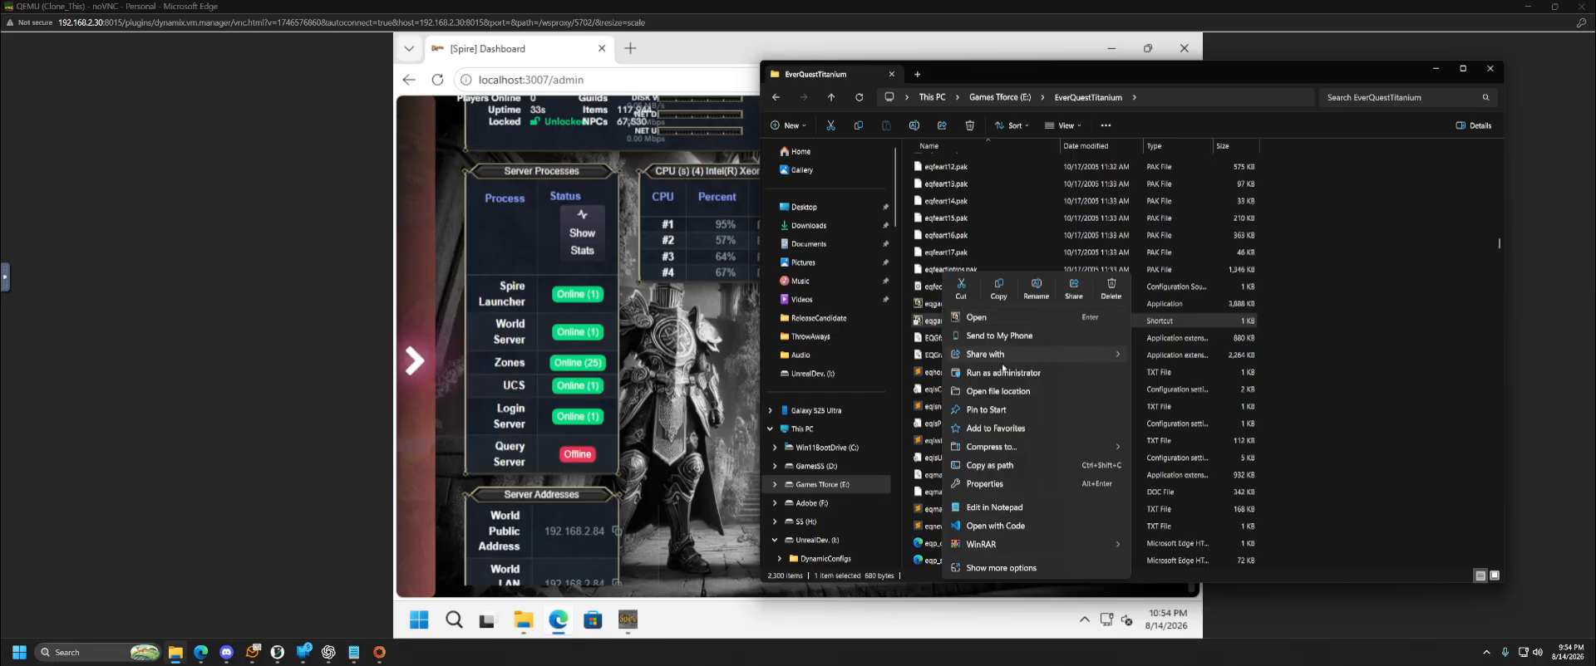
click(985, 483)
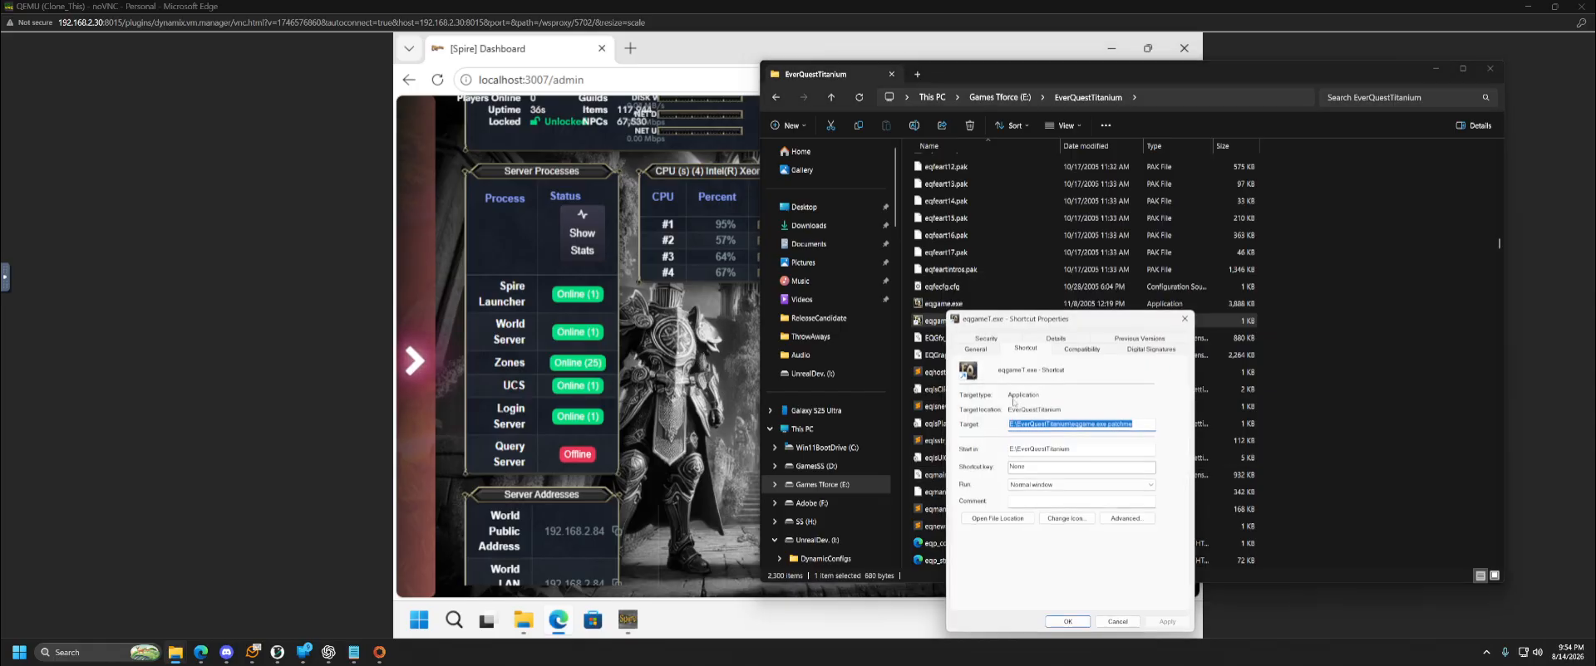
click(1106, 424)
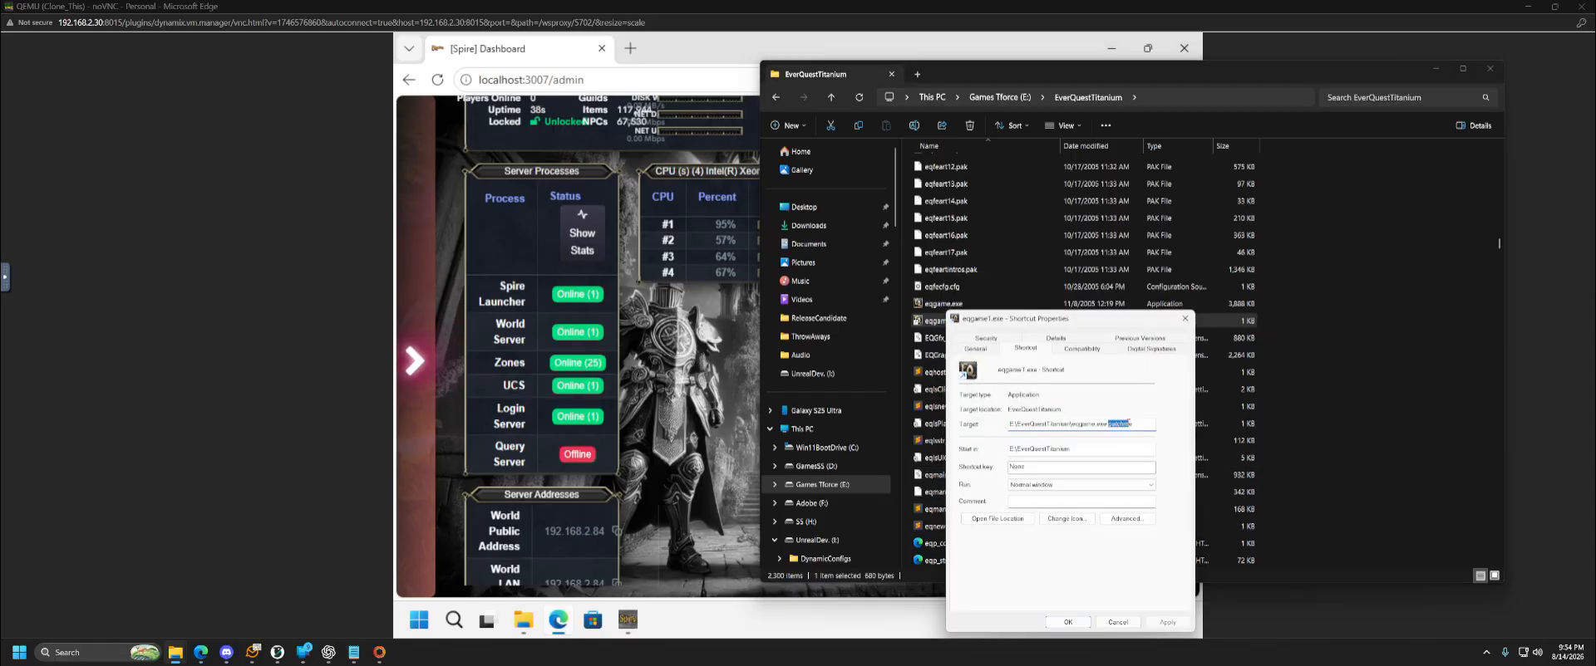
click(1106, 424)
click(1118, 622)
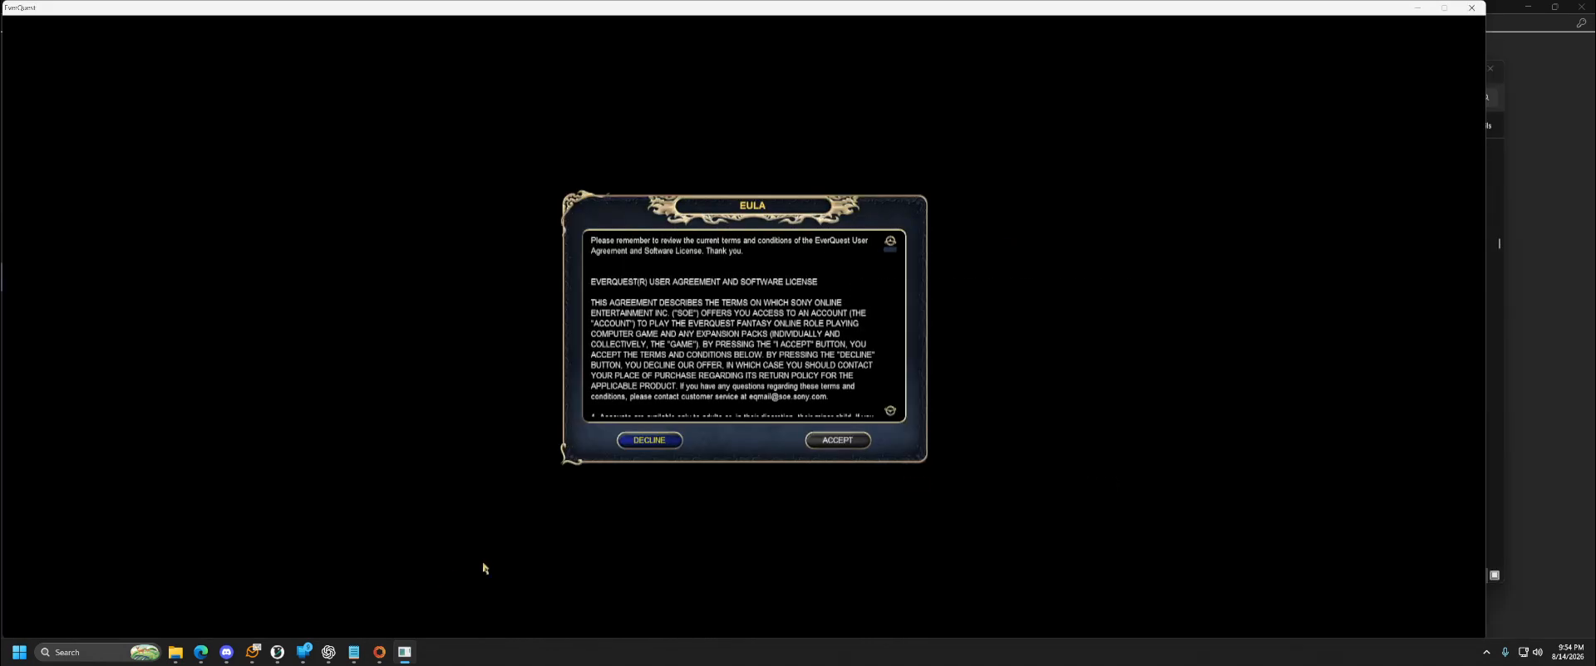
In the EverQuest client, accept the EULA and log in with the station password
click(841, 441)
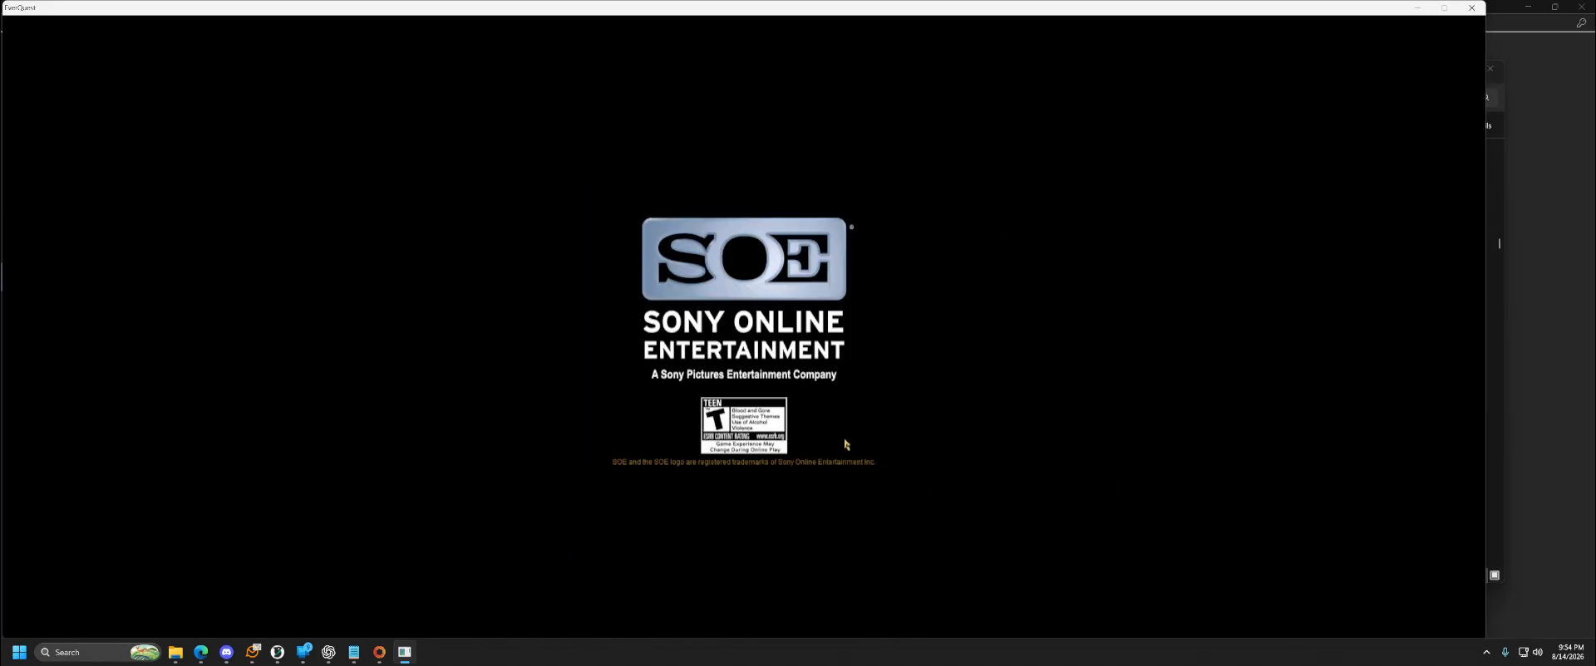
click(802, 299)
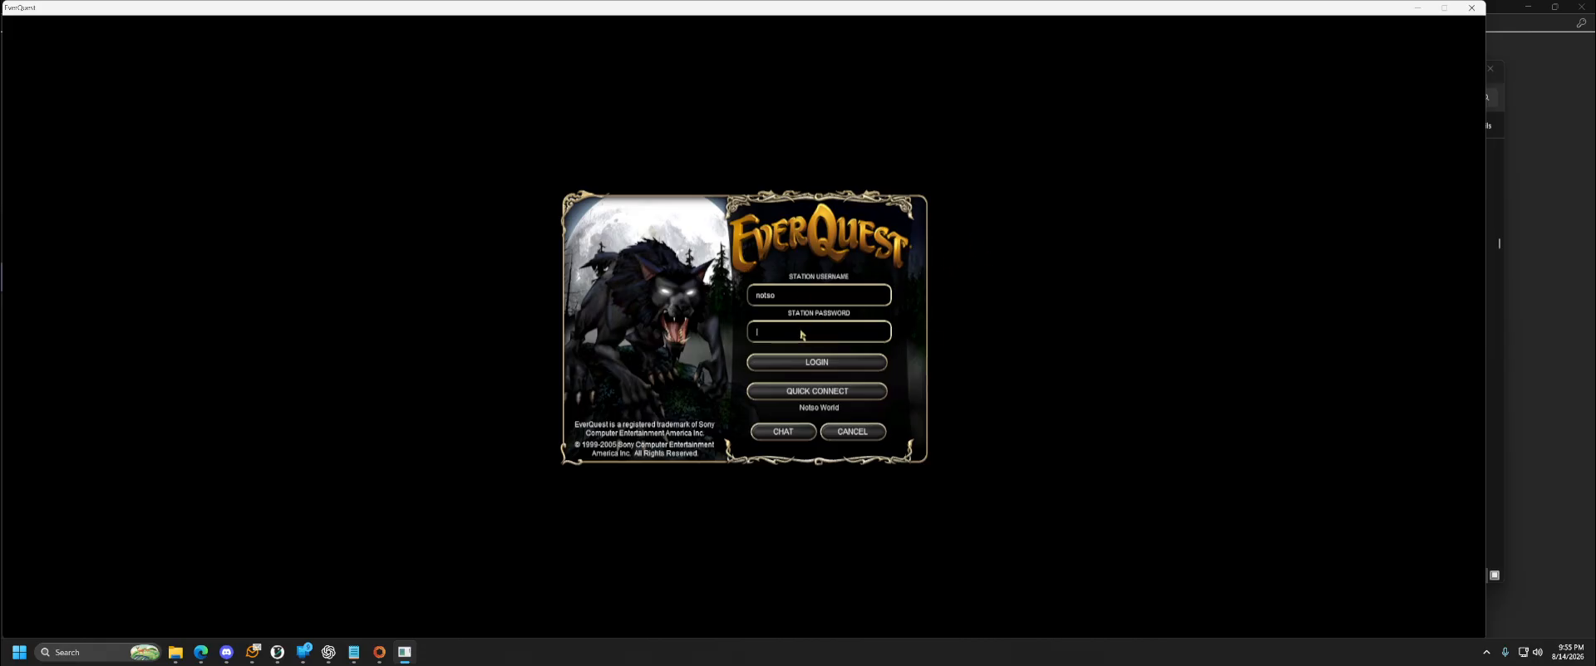
text(**)
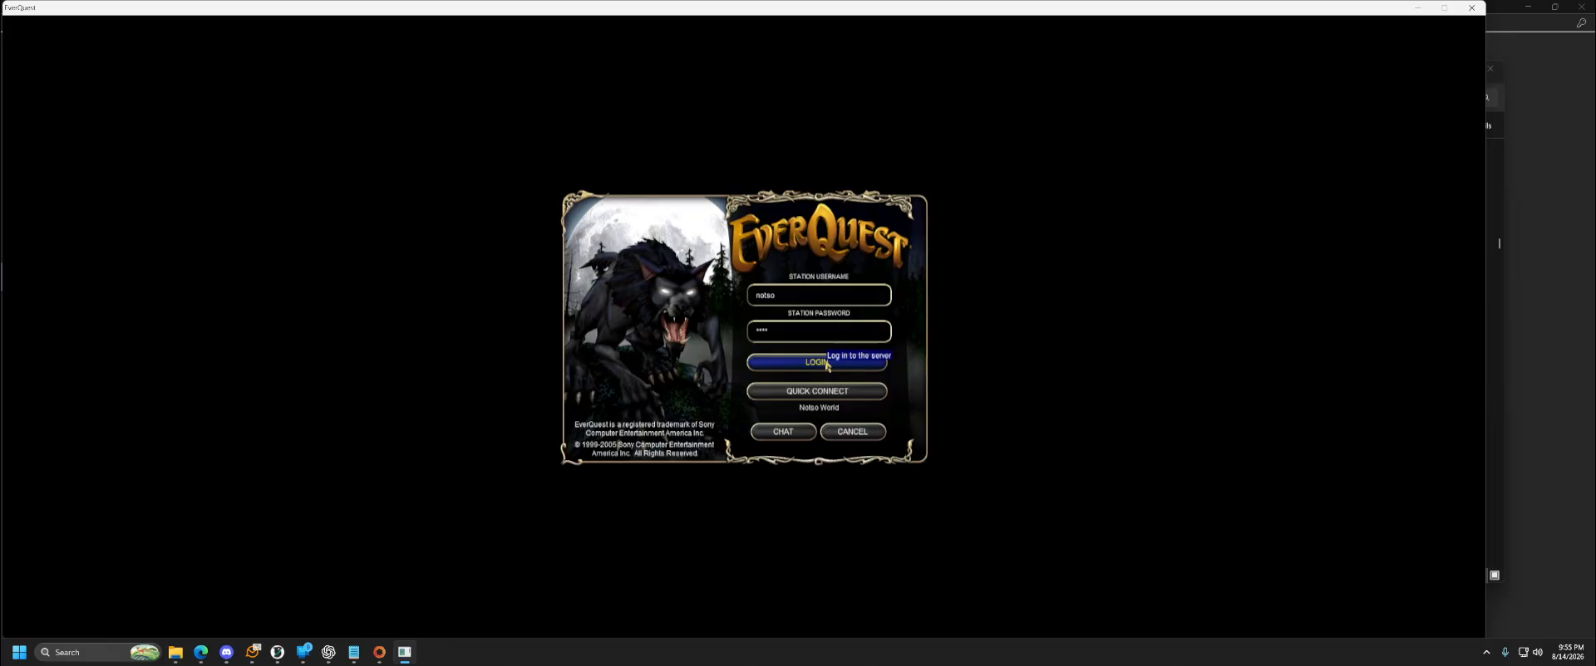
click(826, 364)
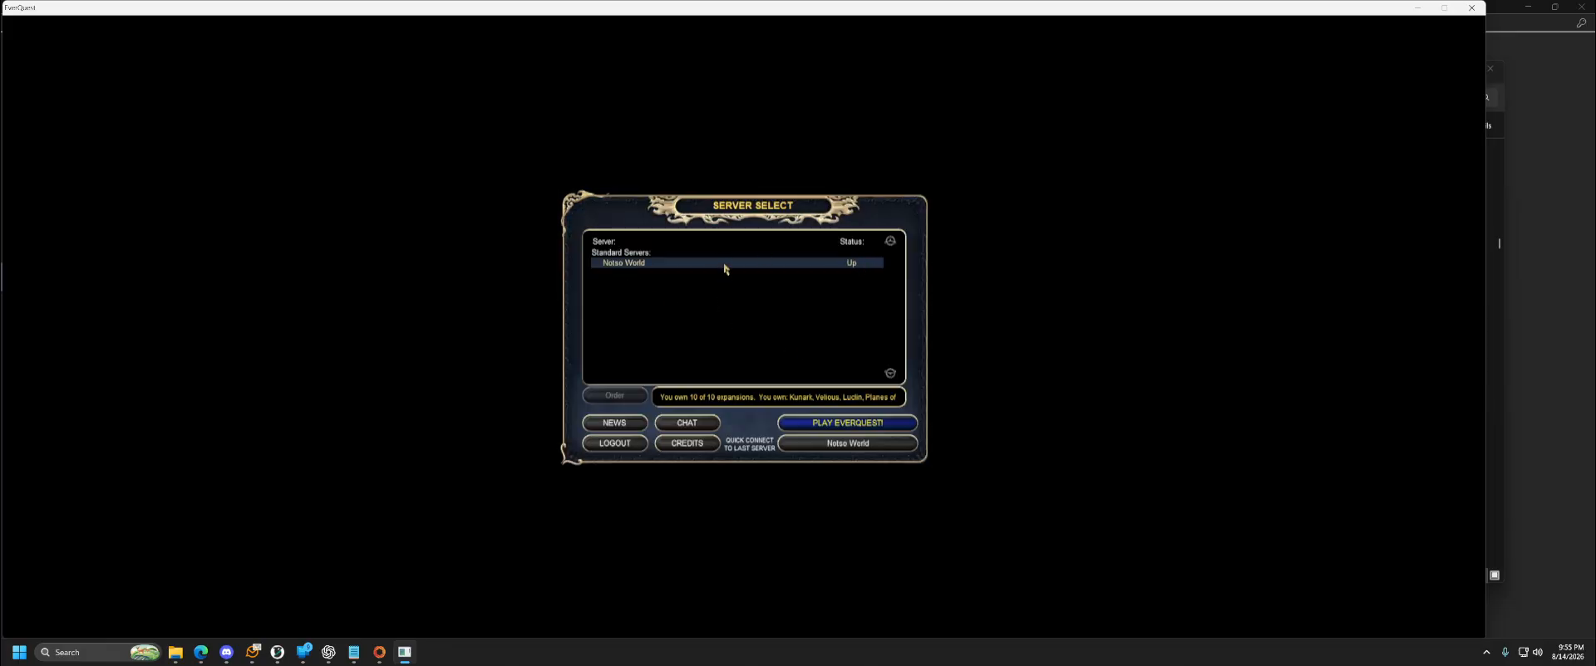
Enter the Notso World server and start creating a new female gnome cleric
click(843, 422)
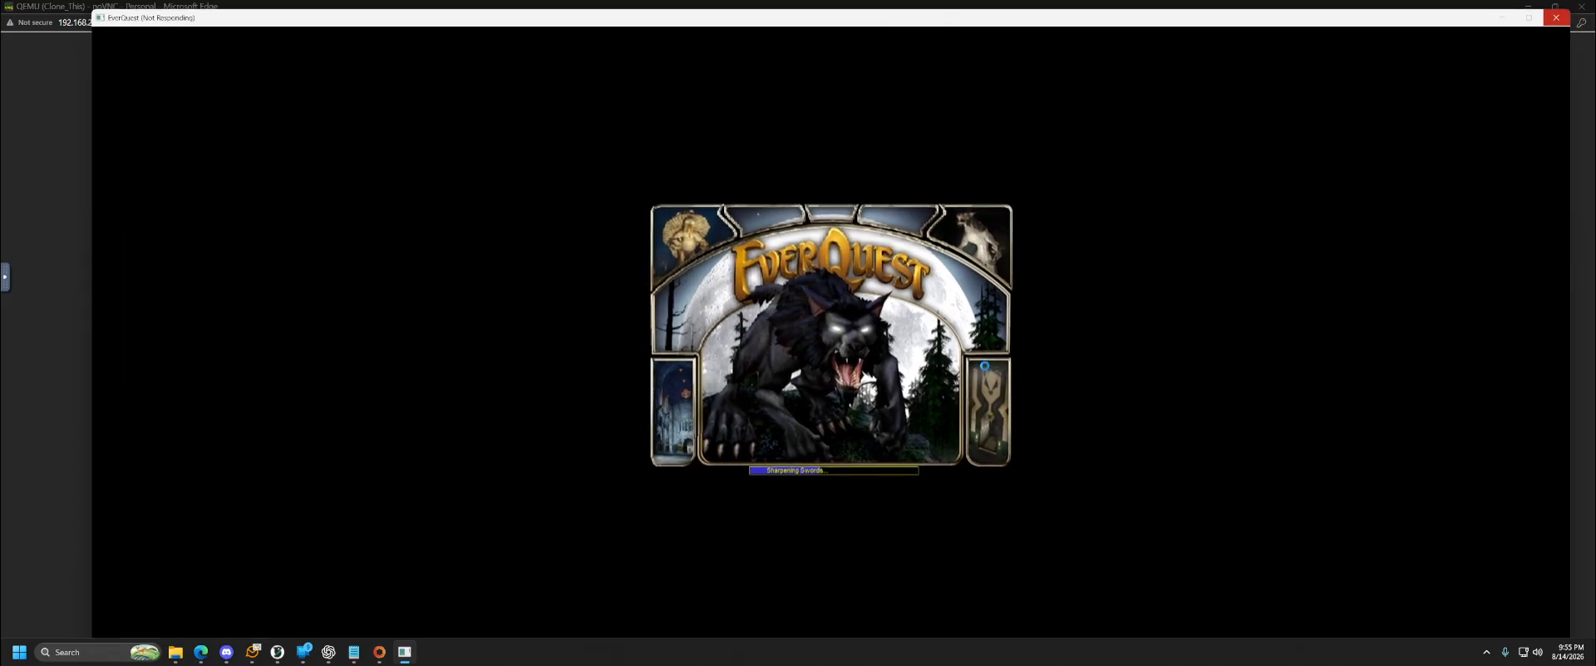
key(XF86AudioMute)
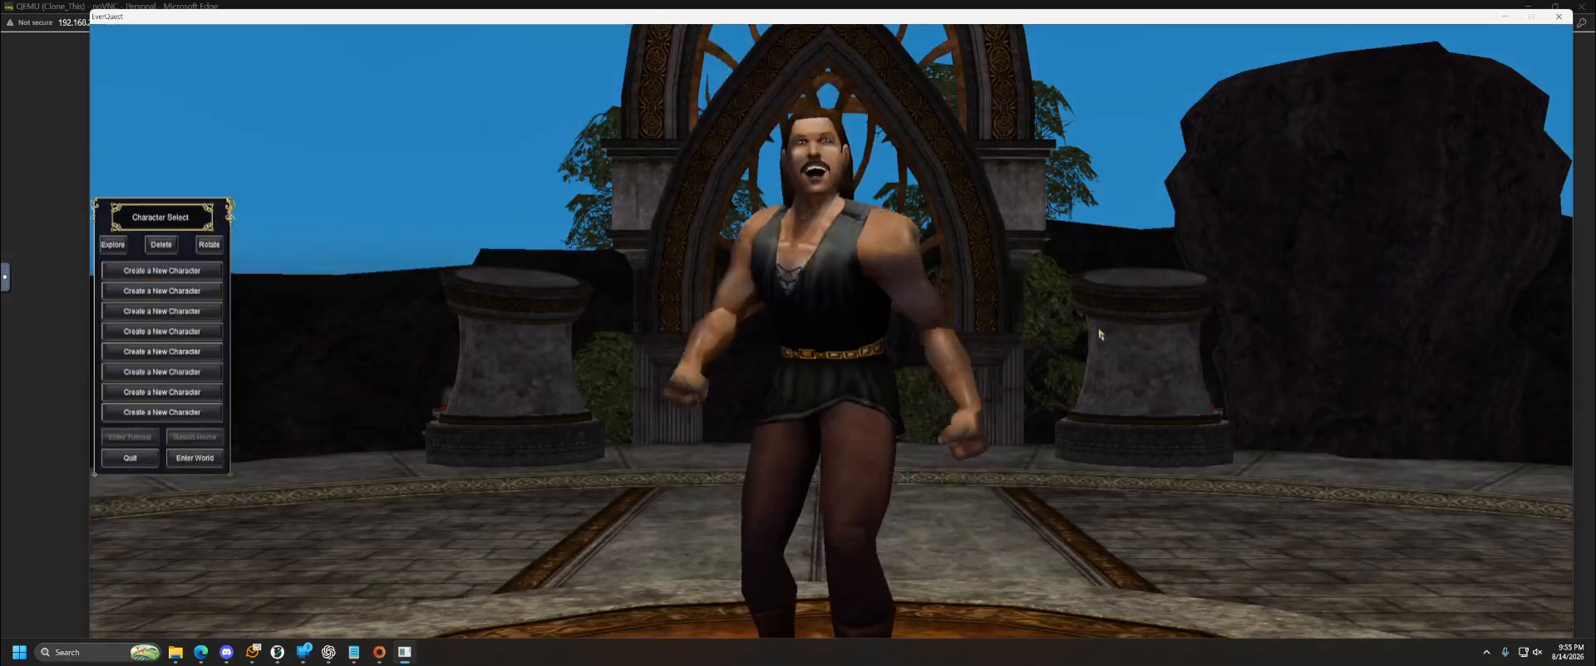
click(200, 291)
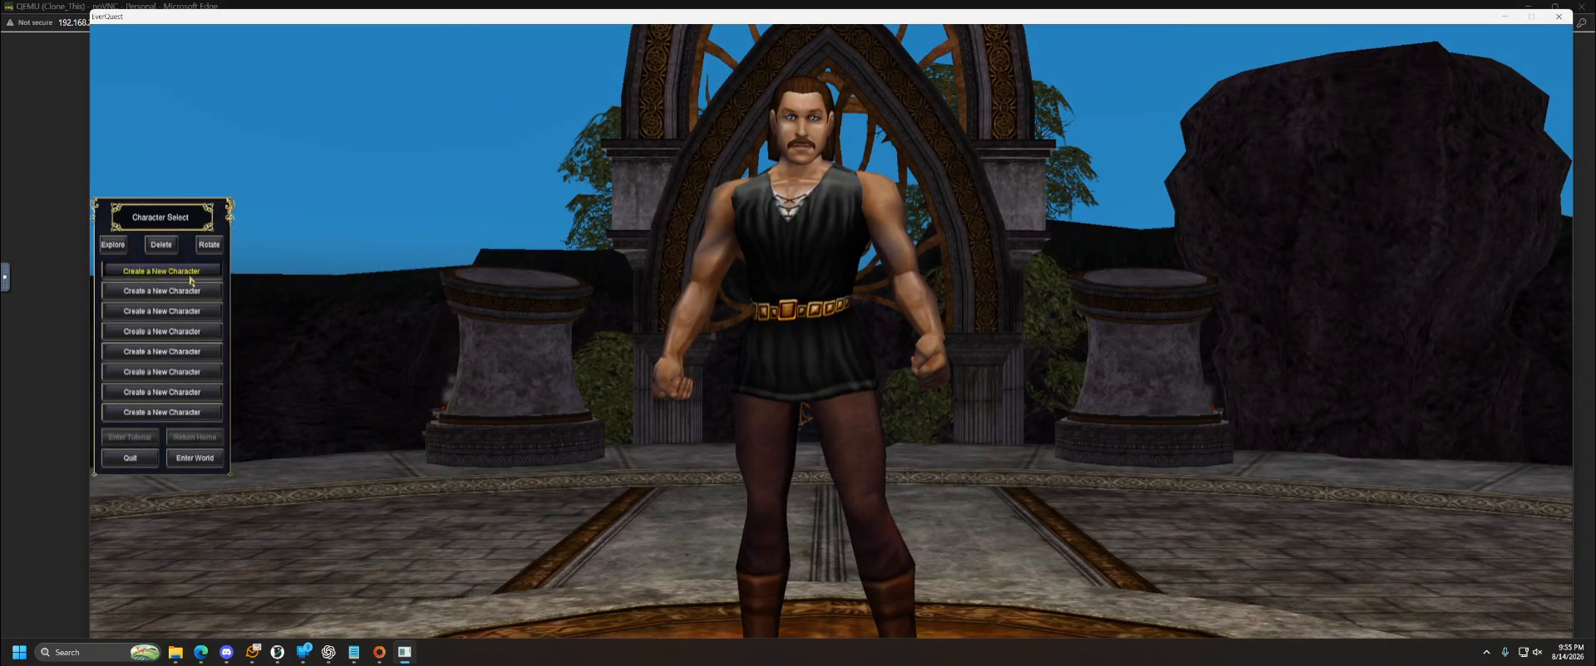
click(143, 325)
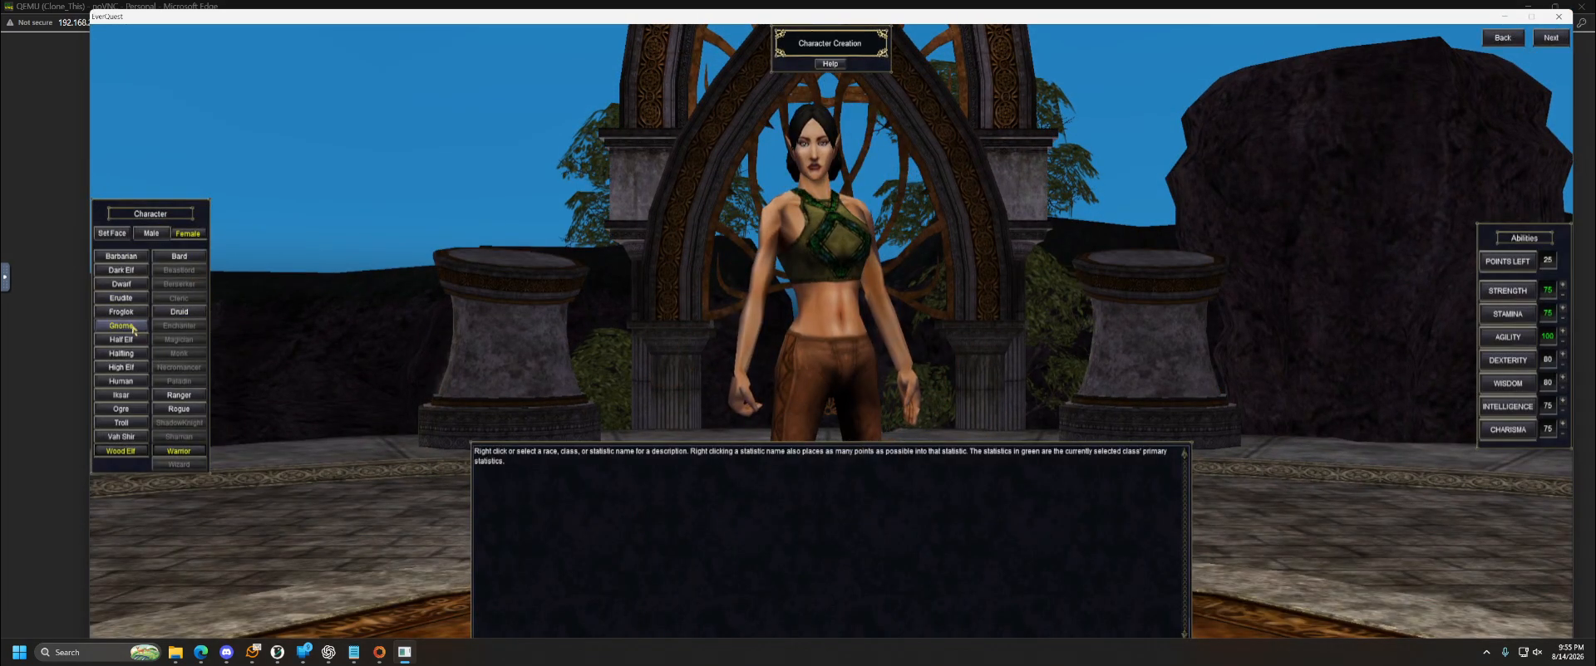
Spend all the cleric's ability points, raising Strength to 73, Stamina to 83 and Wisdom to 91
click(1563, 285)
click(1562, 309)
click(1562, 308)
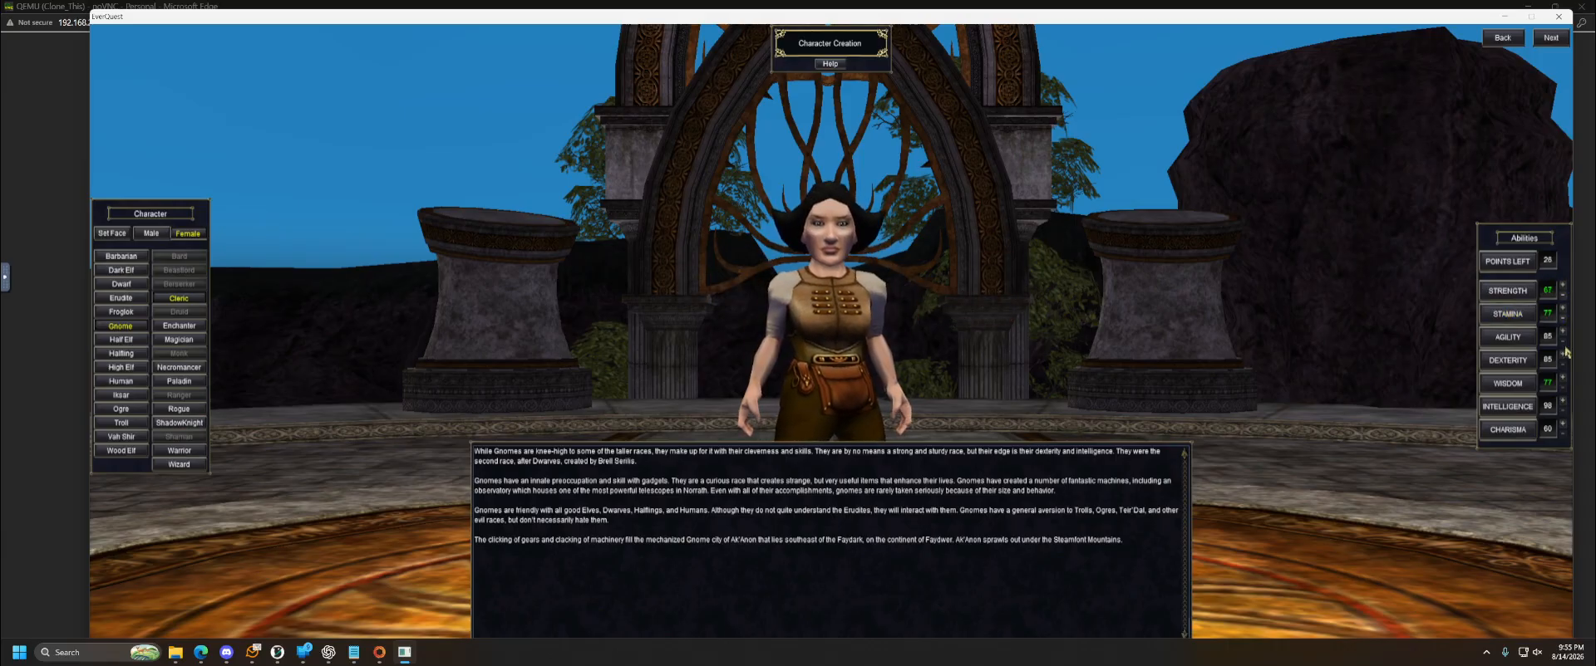
click(1562, 378)
click(1562, 378)
click(1562, 378)
click(1563, 378)
click(1562, 378)
double_click(1562, 378)
double_click(1563, 378)
double_click(1562, 379)
double_click(1562, 378)
click(1562, 378)
double_click(1563, 308)
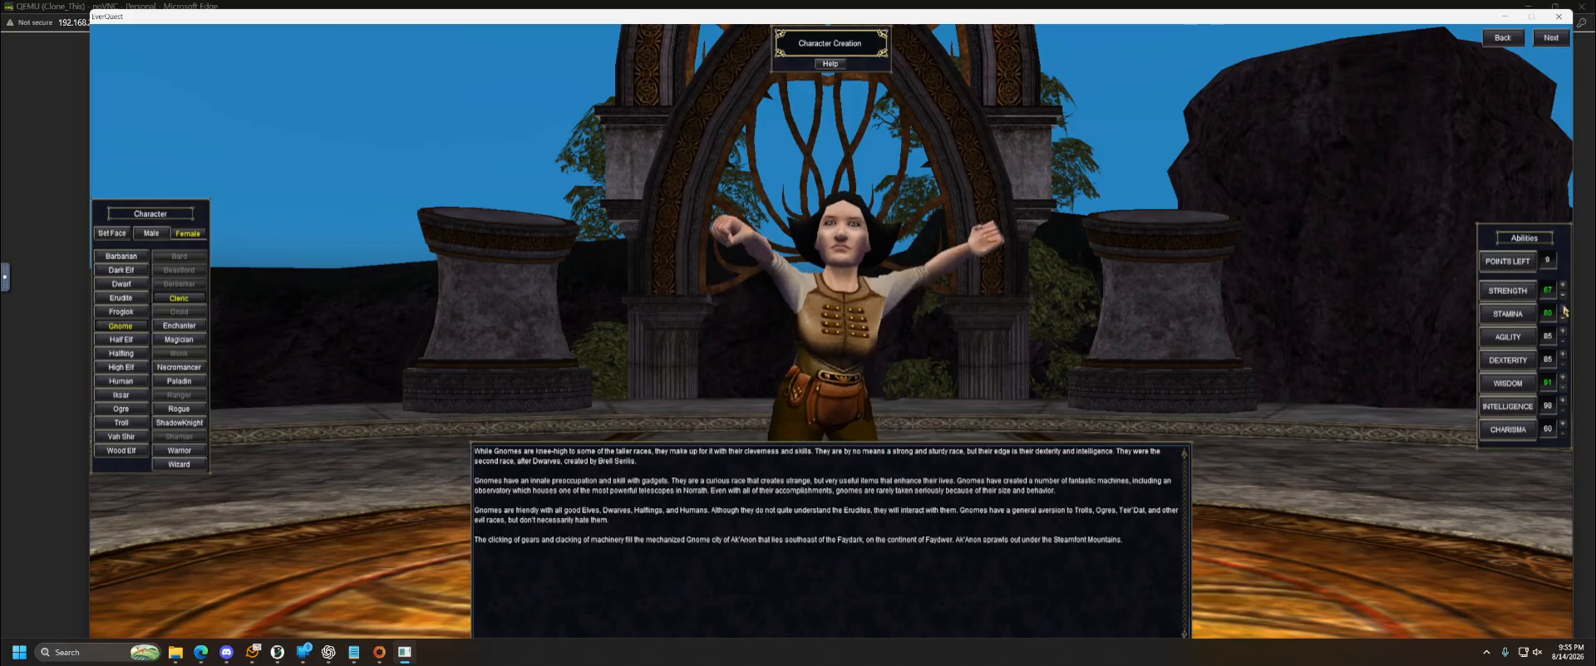
double_click(1562, 308)
double_click(1562, 308)
double_click(1562, 285)
click(1562, 285)
double_click(1562, 285)
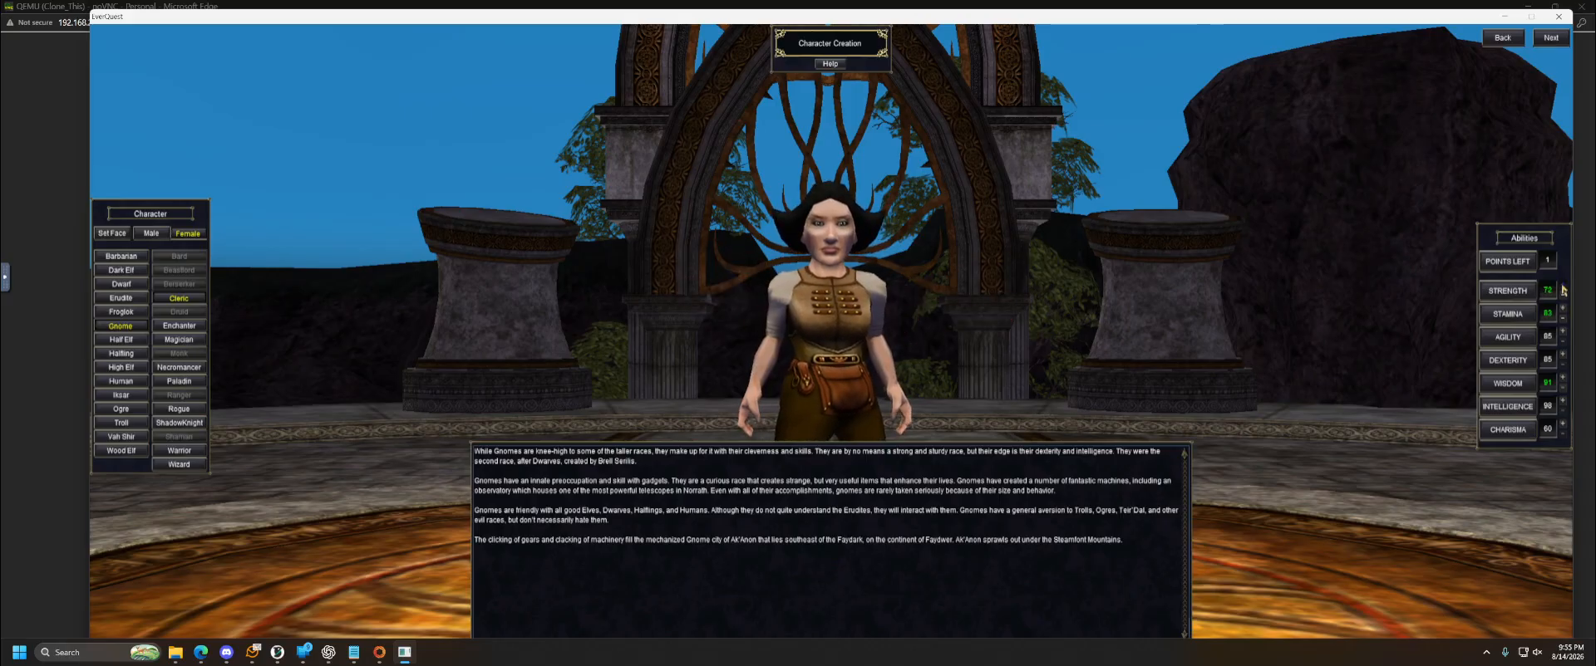
click(1562, 285)
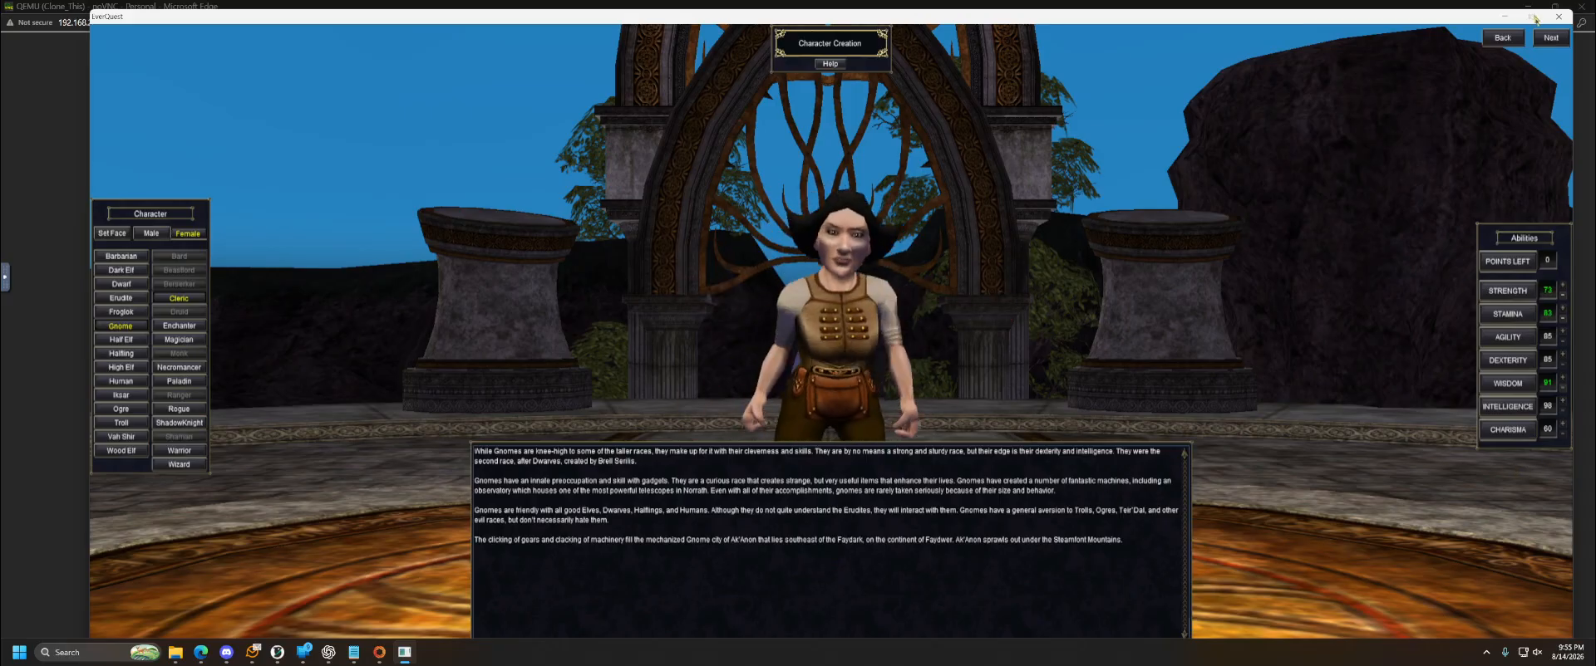
Continue to the character's naming page and enter the name Notso
click(1550, 38)
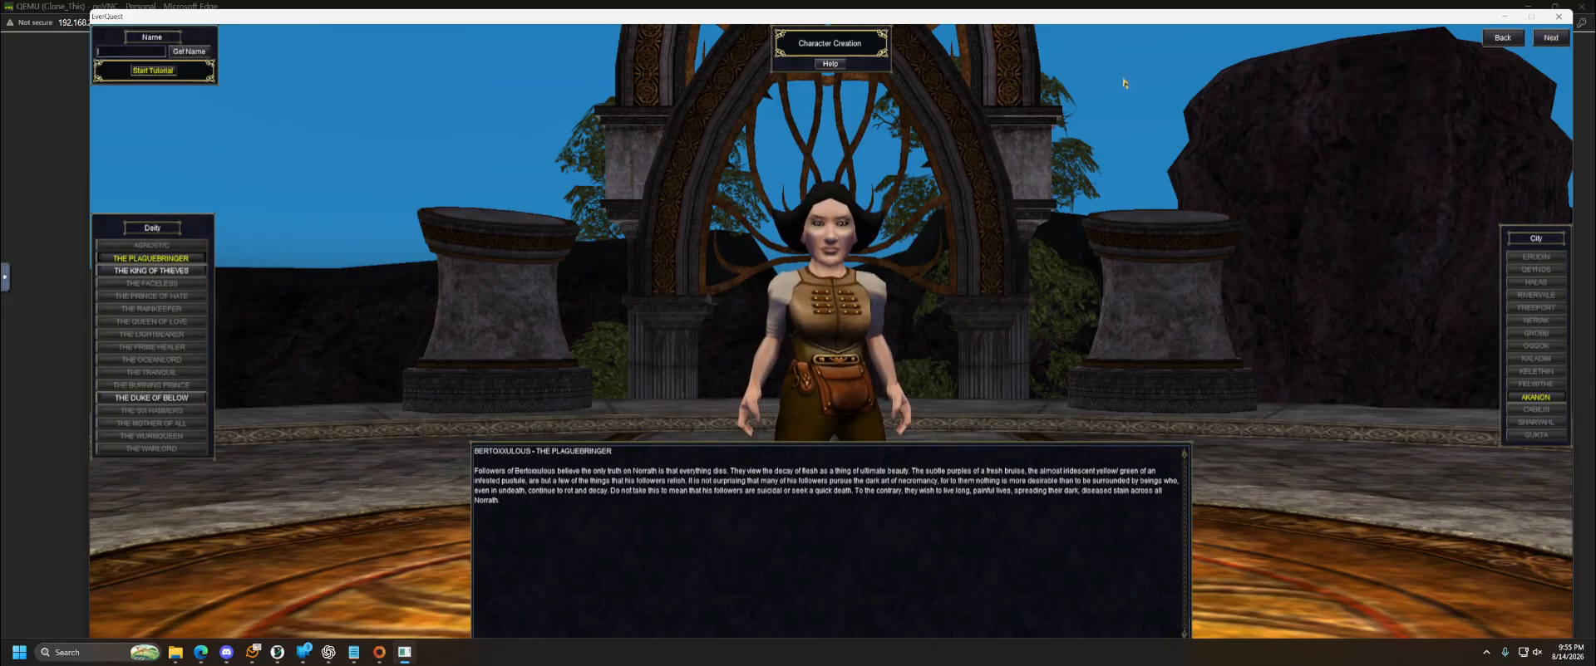
click(151, 53)
text(Notso)
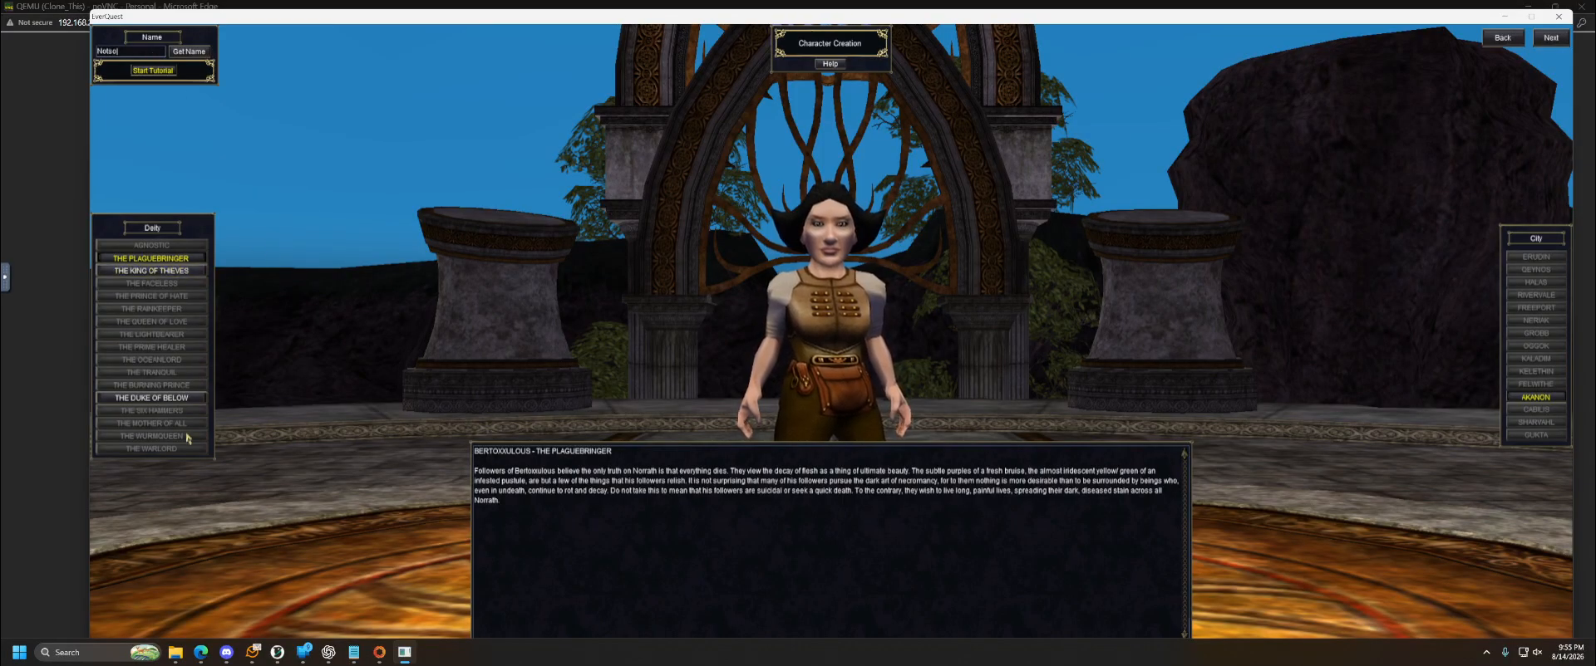
text(l)
key(BackSpace)
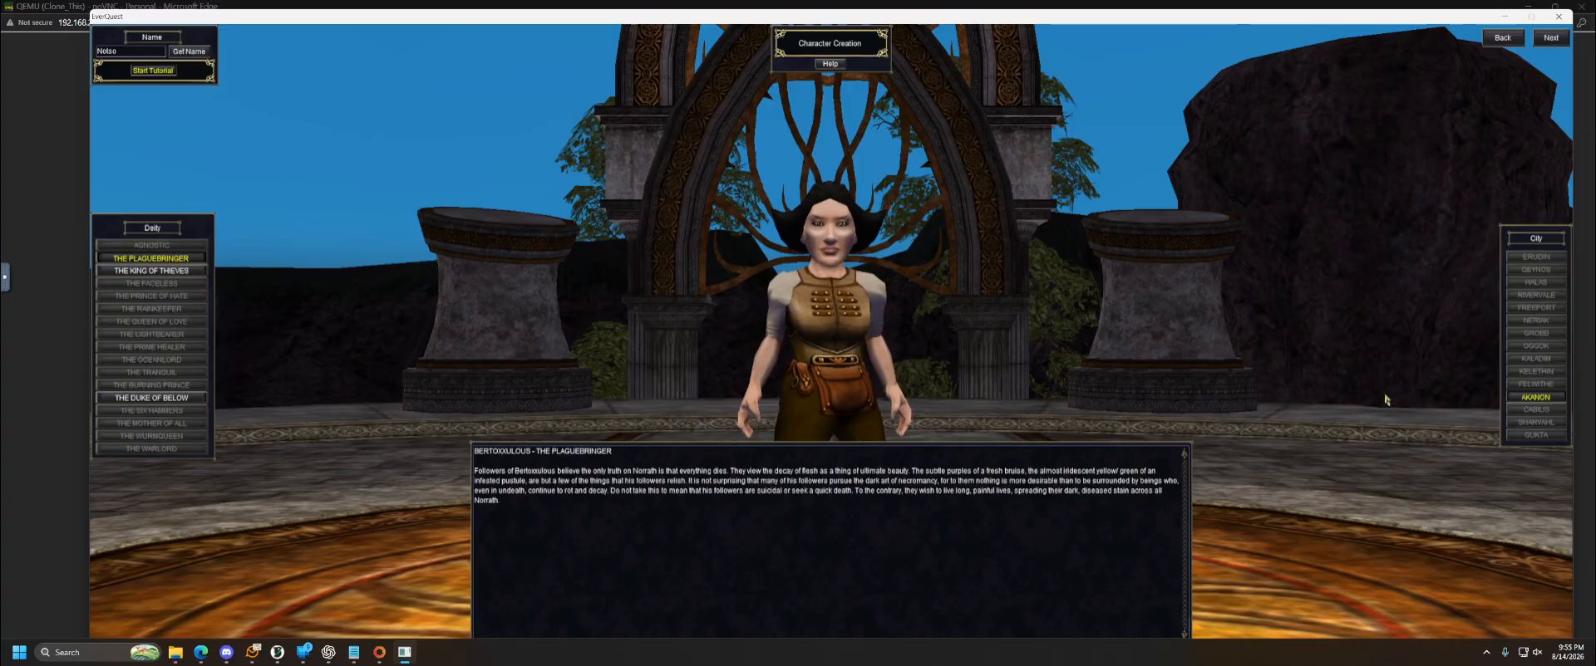
Go back to the race and class page and change the gnome's class to Paladin
click(1503, 39)
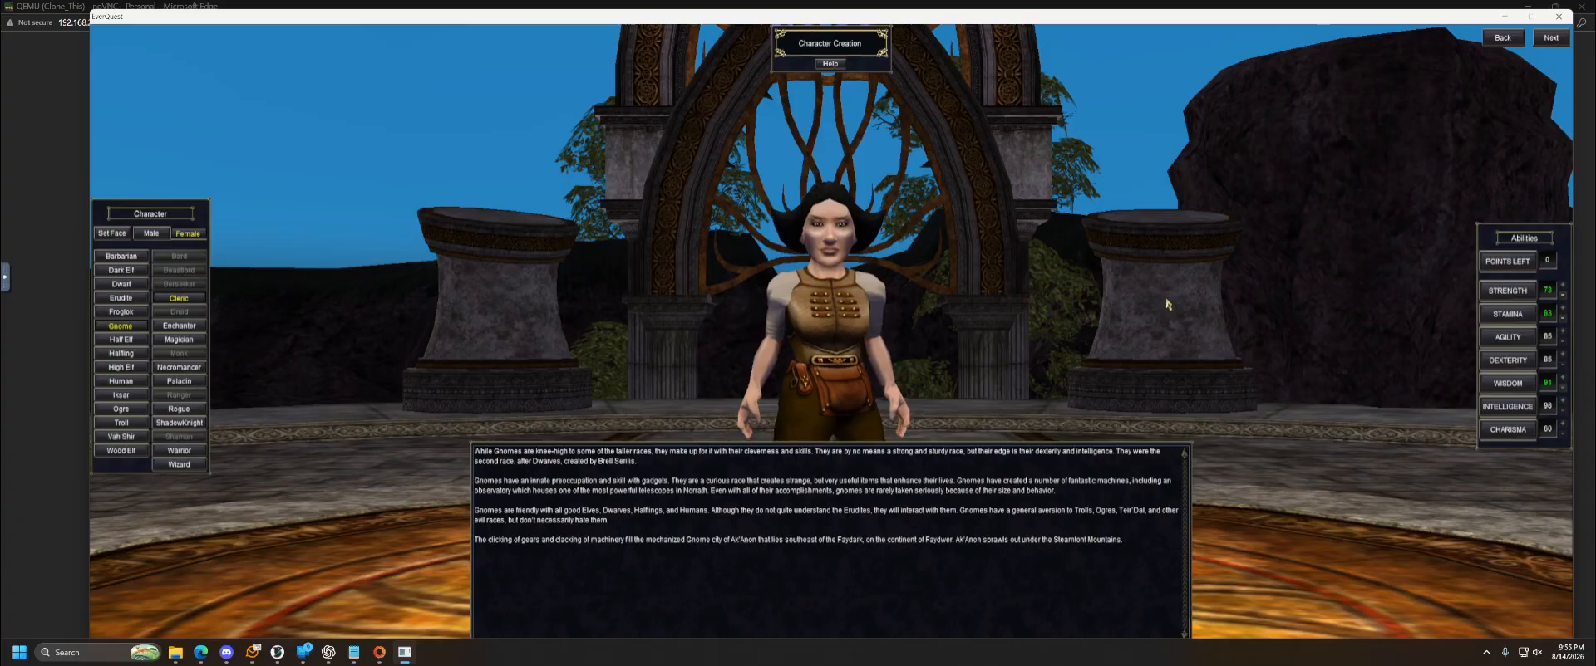
click(191, 382)
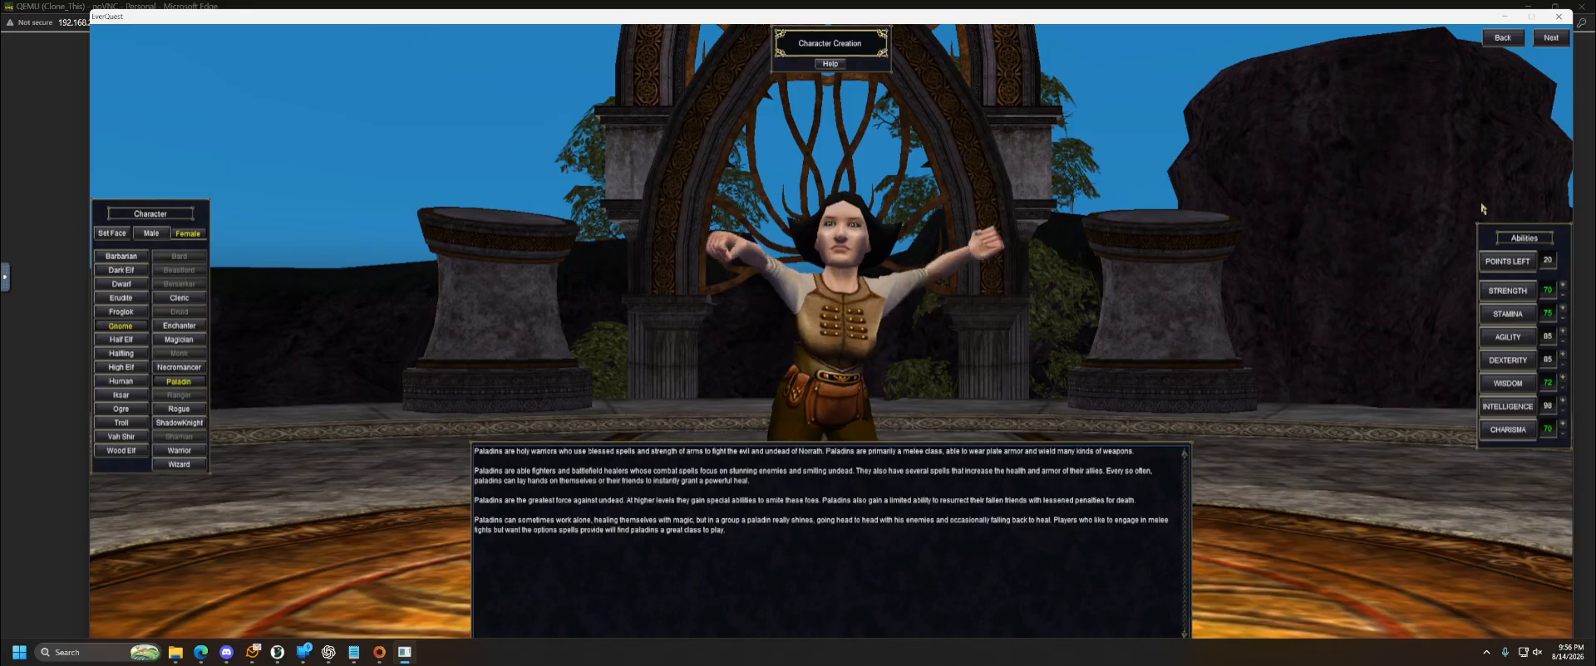
click(1550, 39)
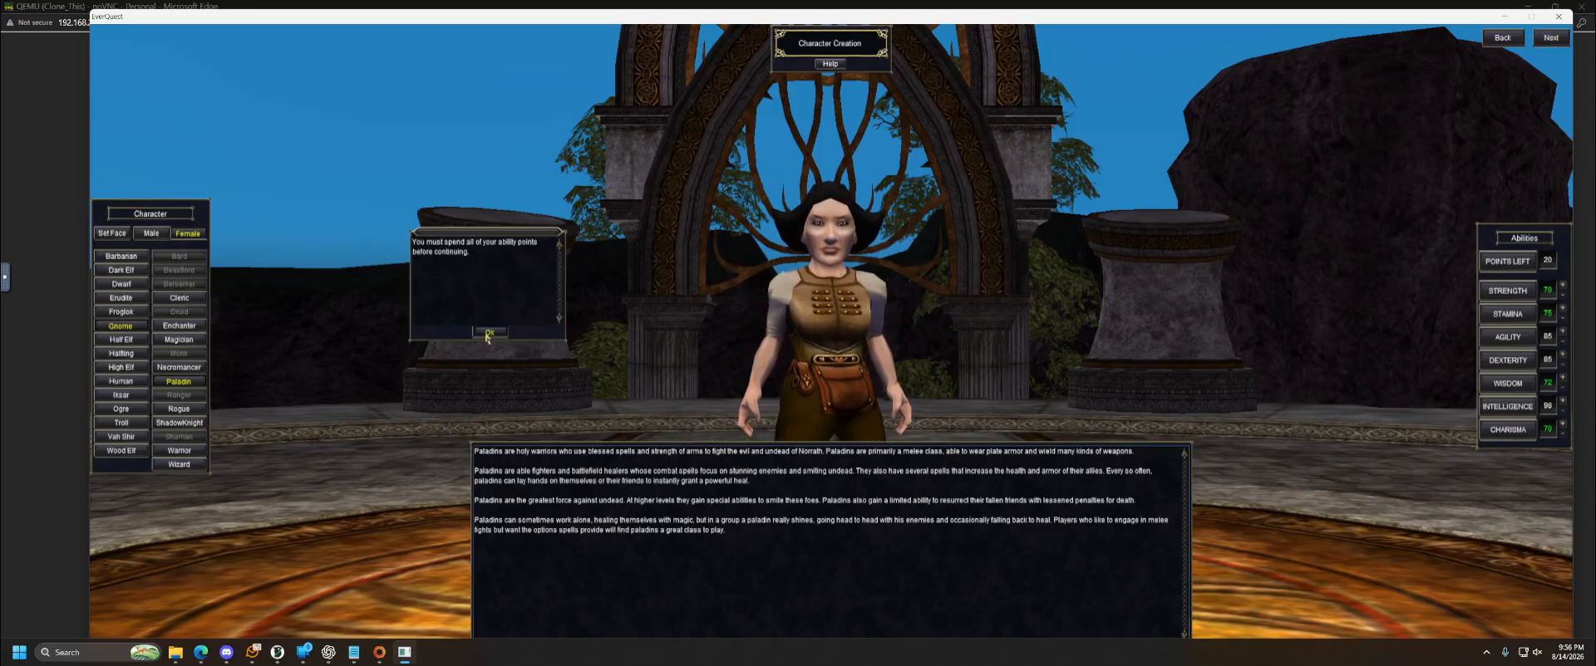
click(490, 332)
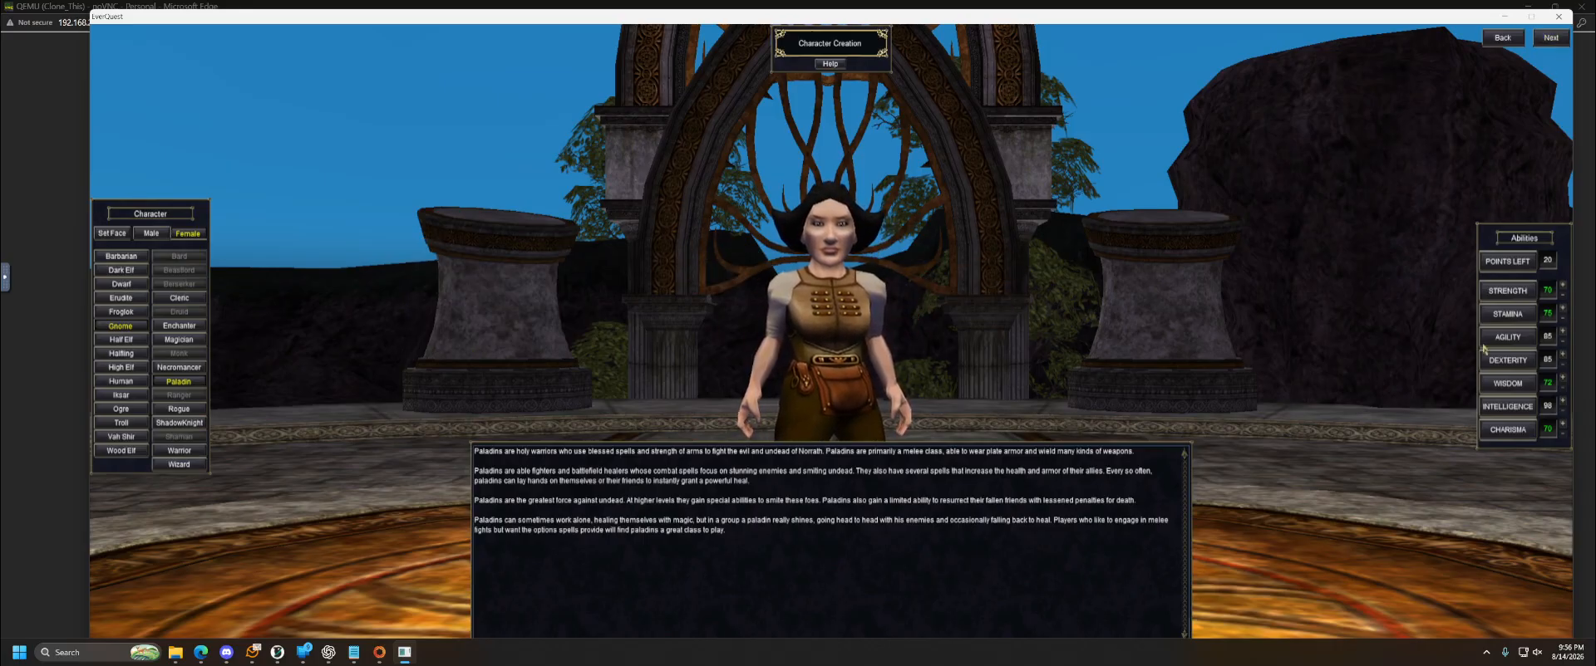
Spend all the paladin's ability points, raising Strength to 79 and Wisdom to 83
click(1562, 287)
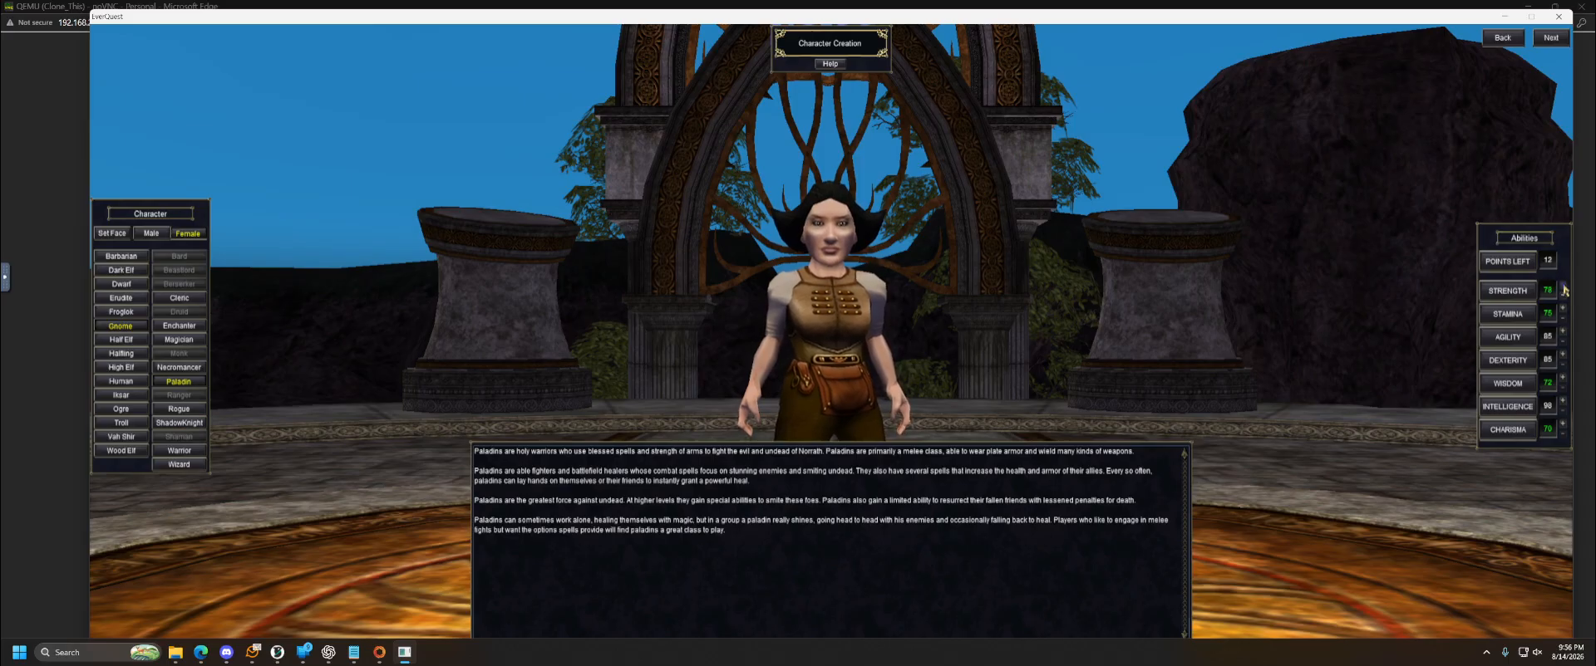
click(1563, 286)
click(1563, 378)
click(1563, 378)
click(1563, 378)
click(1563, 378)
click(1563, 378)
click(1564, 378)
click(1563, 378)
click(1563, 378)
click(1563, 378)
click(1563, 378)
click(1563, 378)
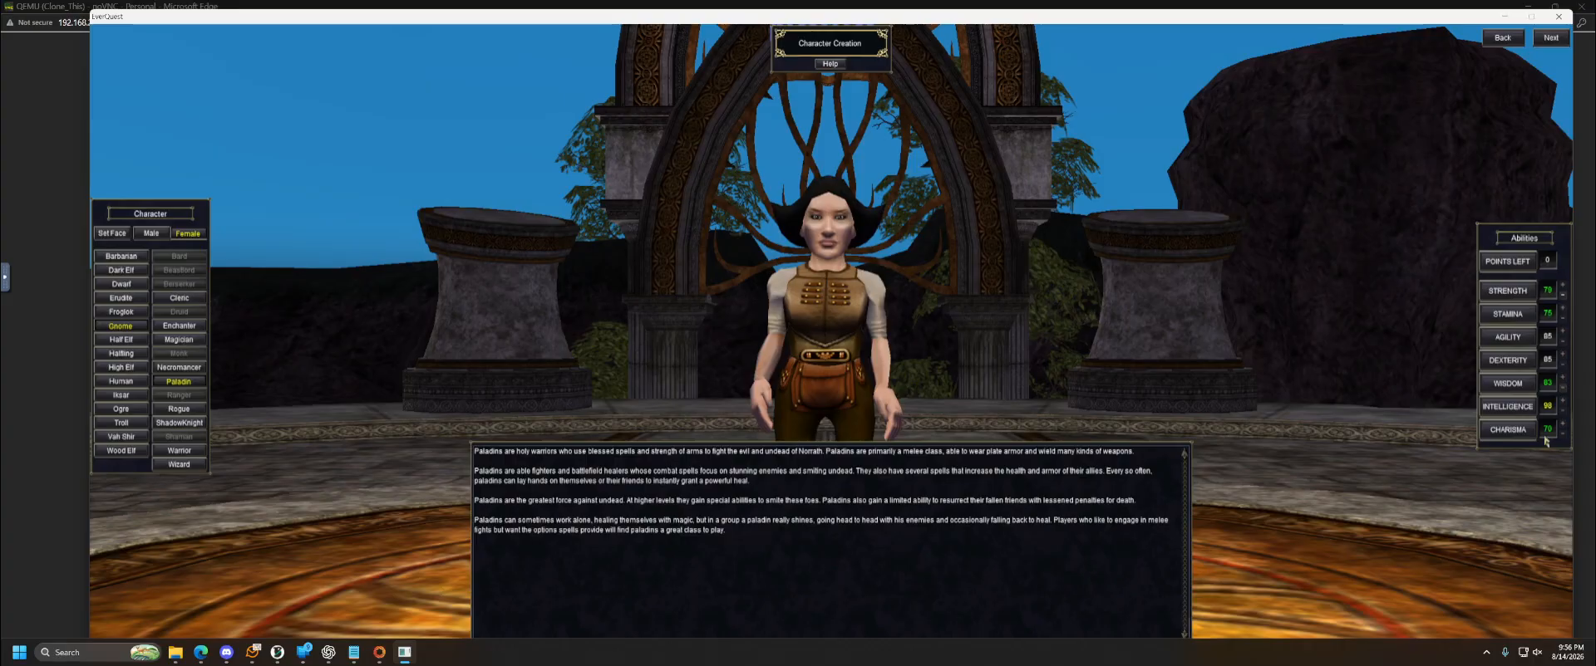
Continue to the naming page, keep the name Notso, finish creating the paladin and enter the game world
click(1551, 39)
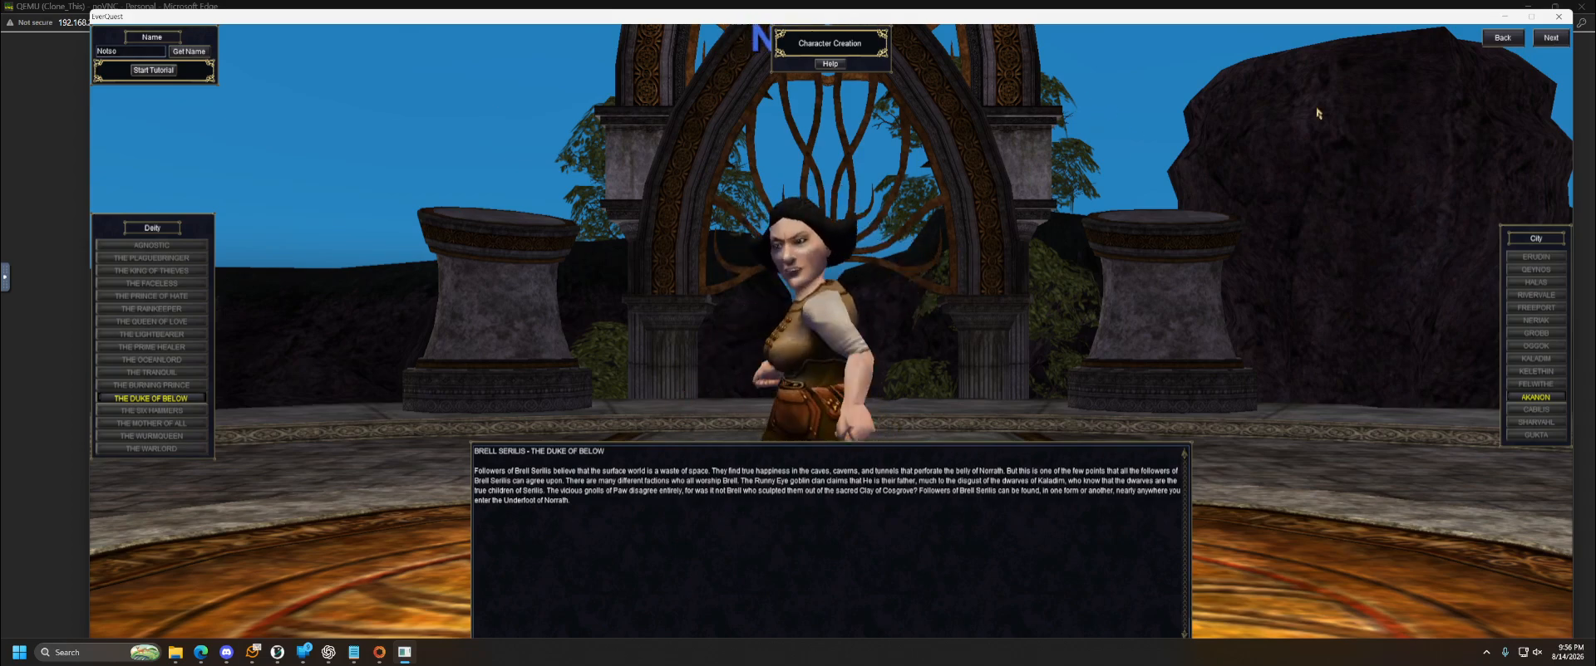
click(1551, 38)
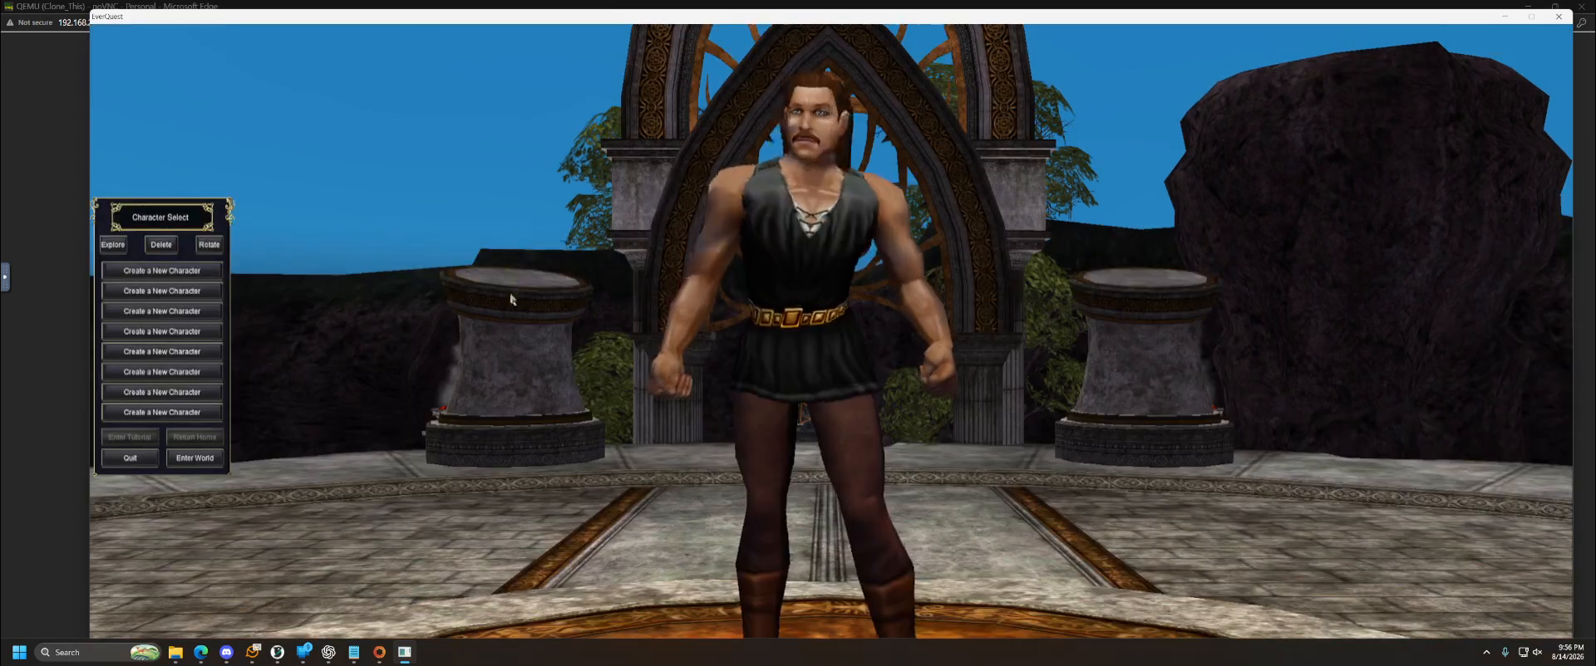
click(160, 272)
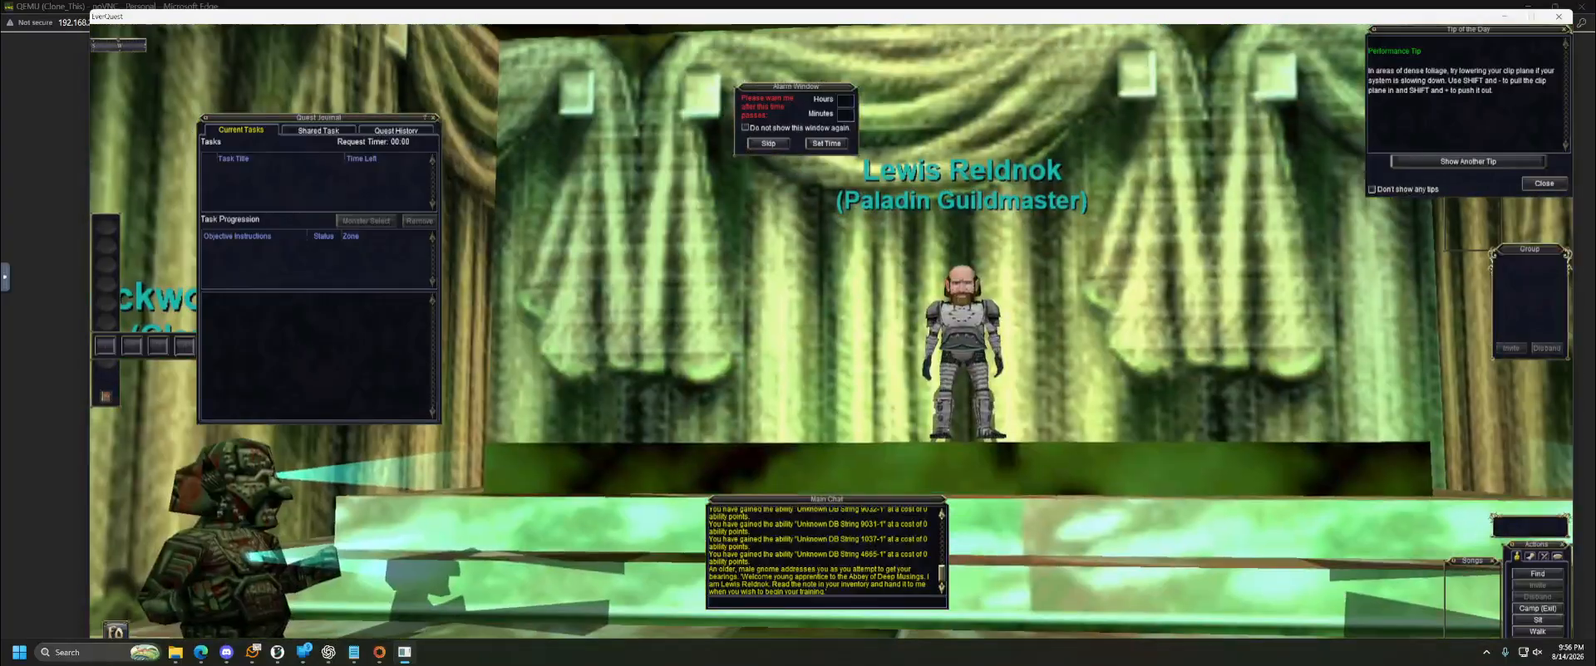
Turn the view and walk the new character toward the Paladin Guildmaster
drag(831, 333, 898, 449)
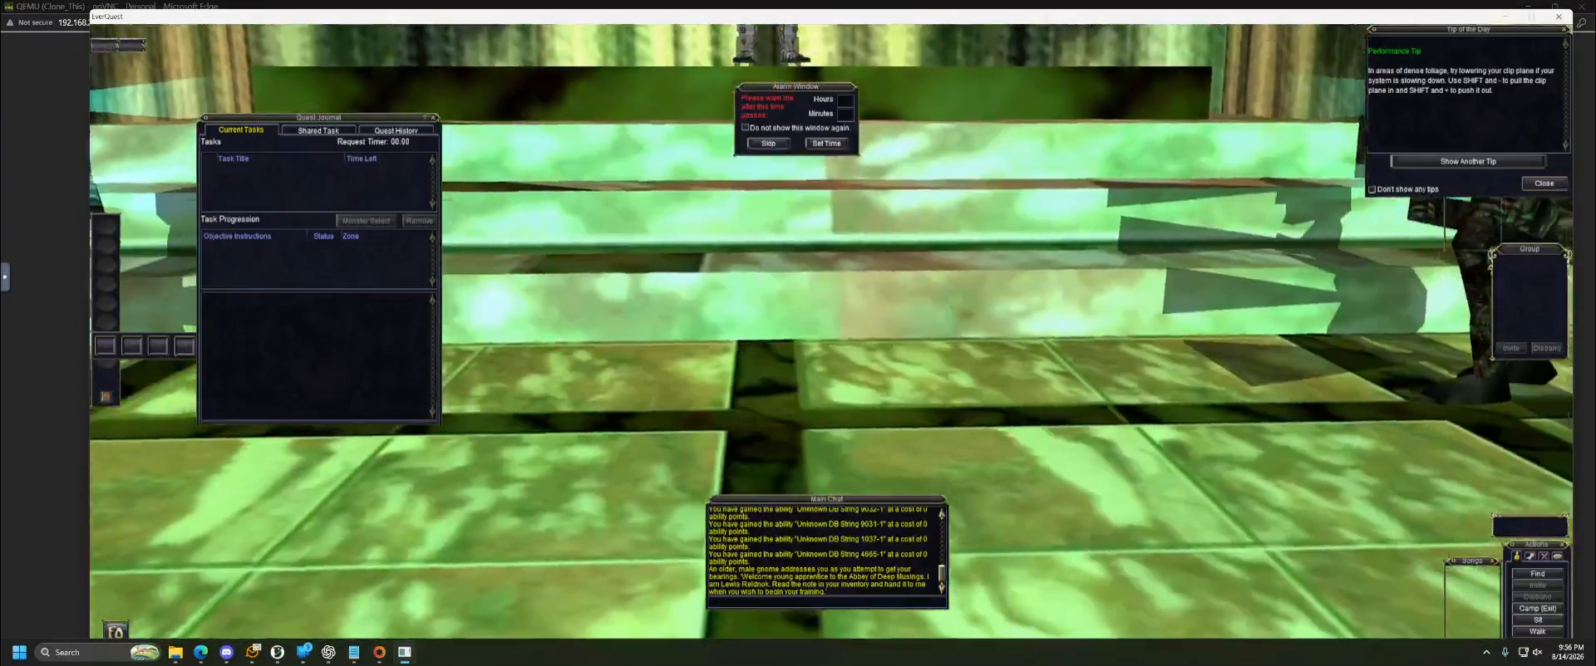
key(w)
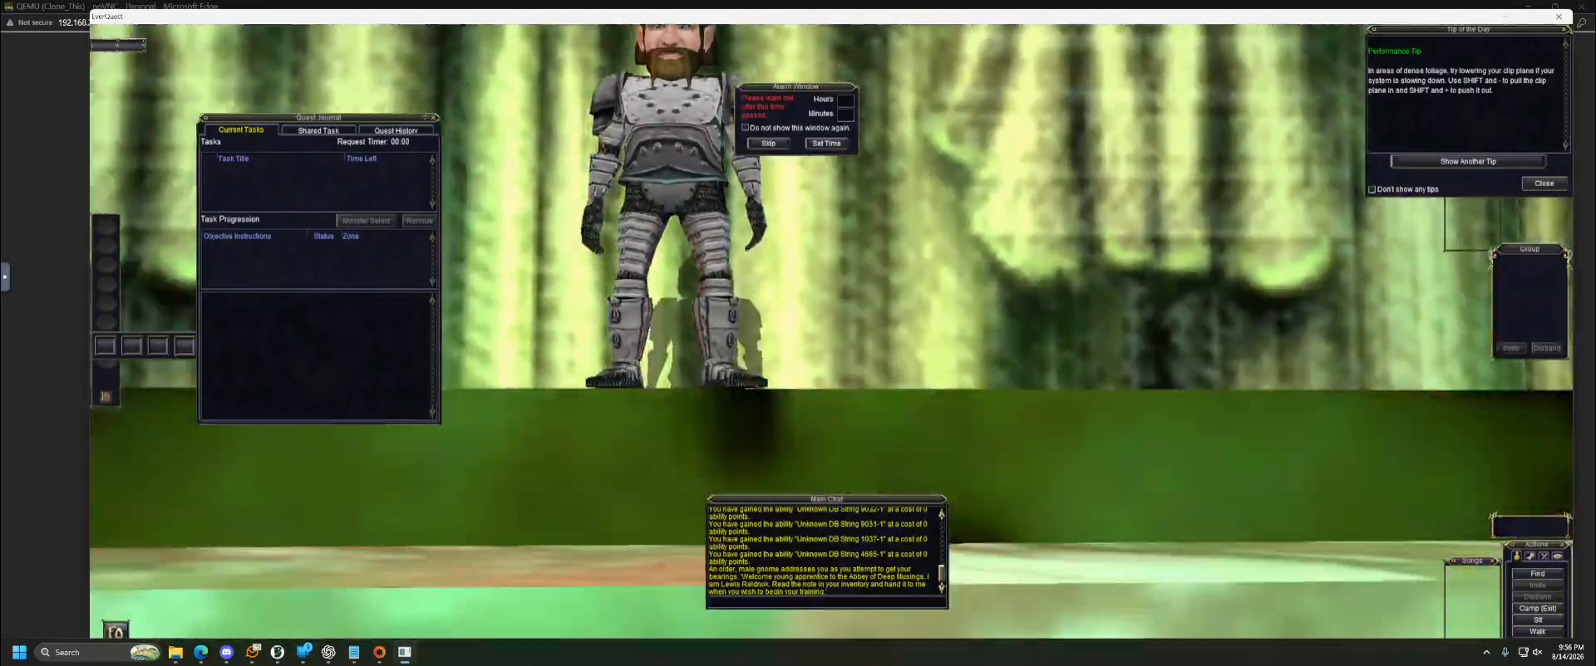